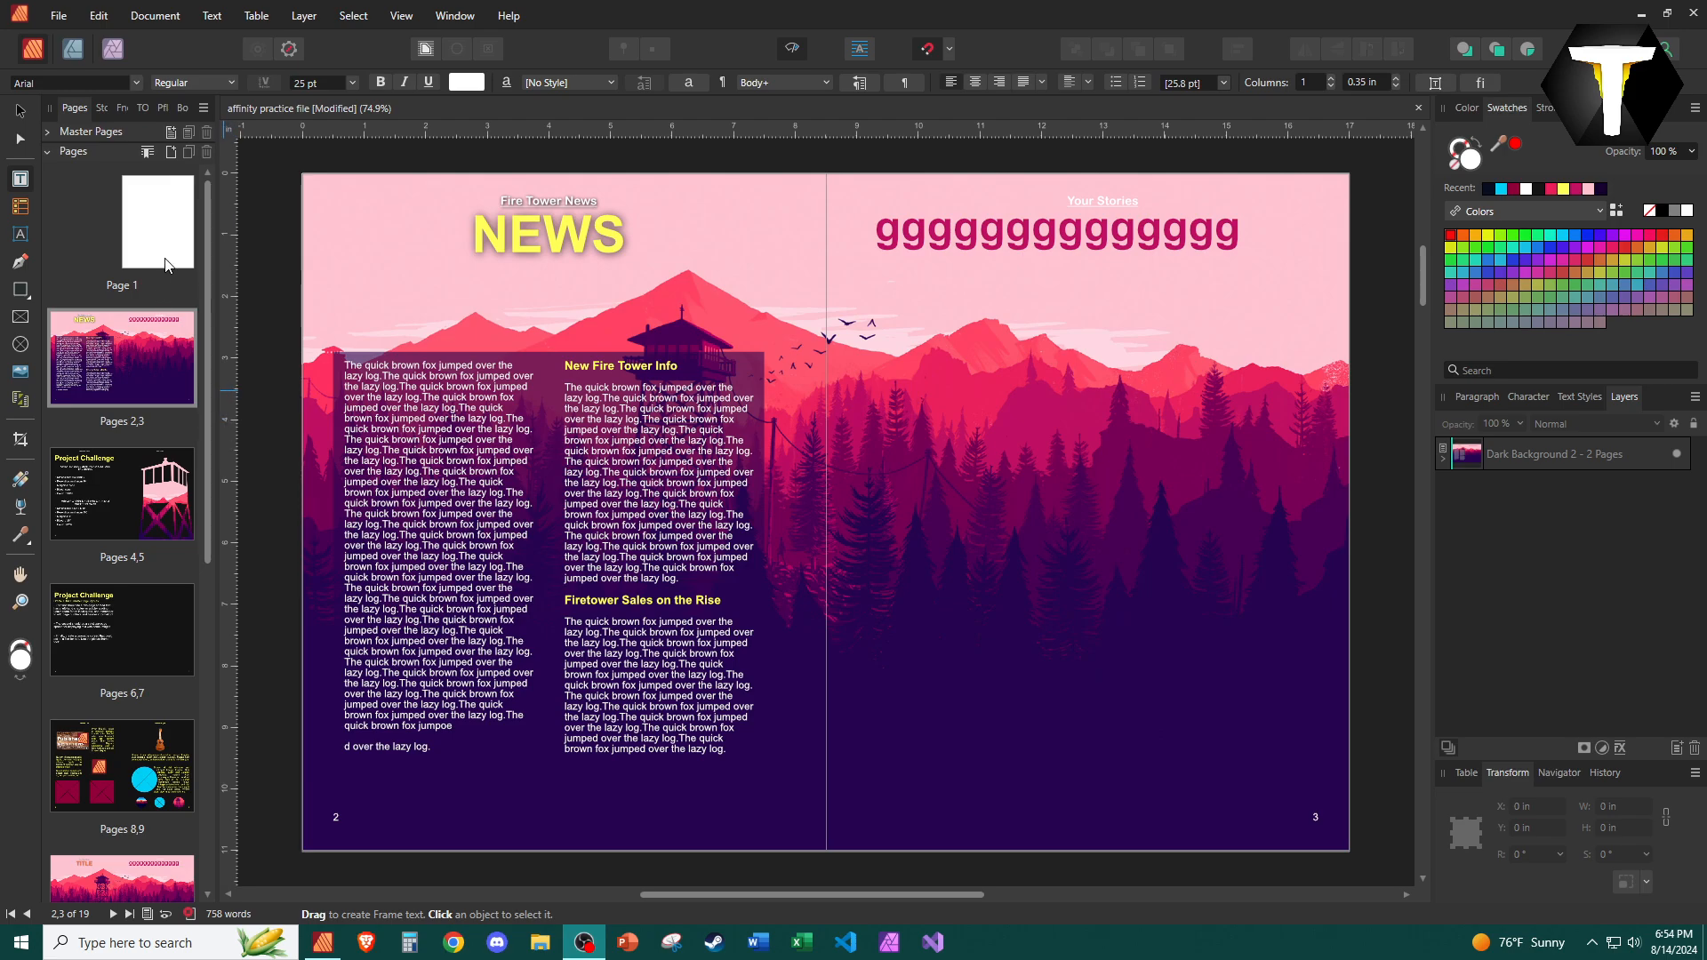
Open the blank first page of the document.
scroll(95, 529, "down", 3)
scroll(95, 529, "down", 4)
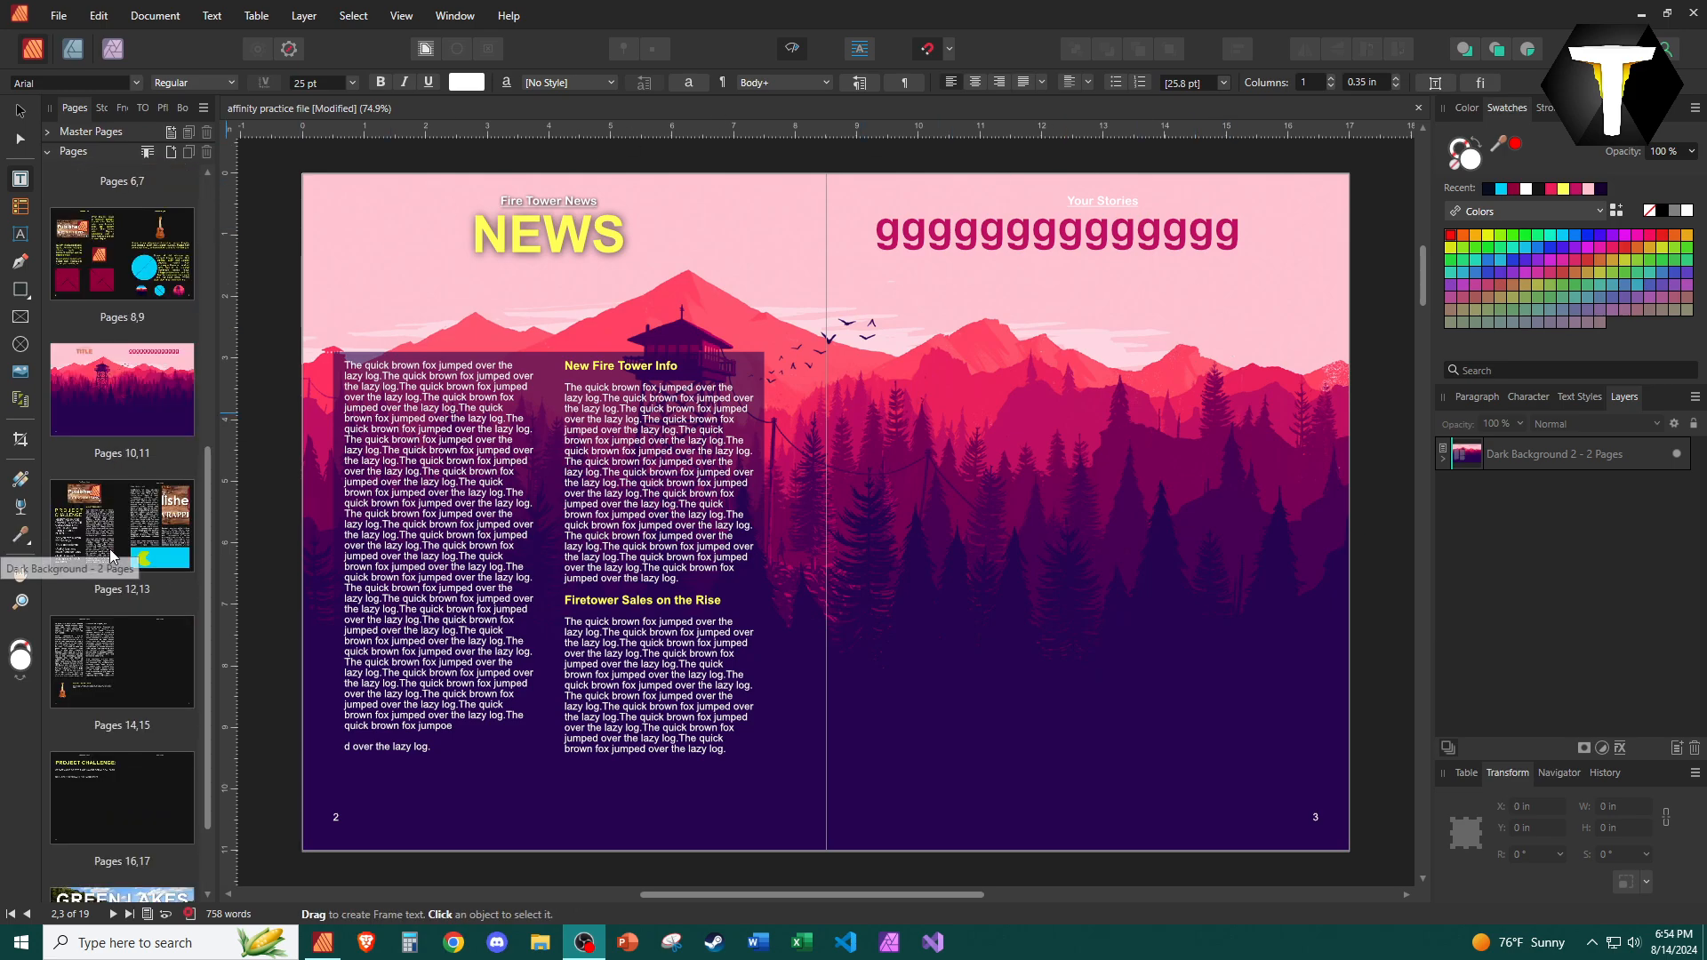
scroll(133, 738, "up", 7)
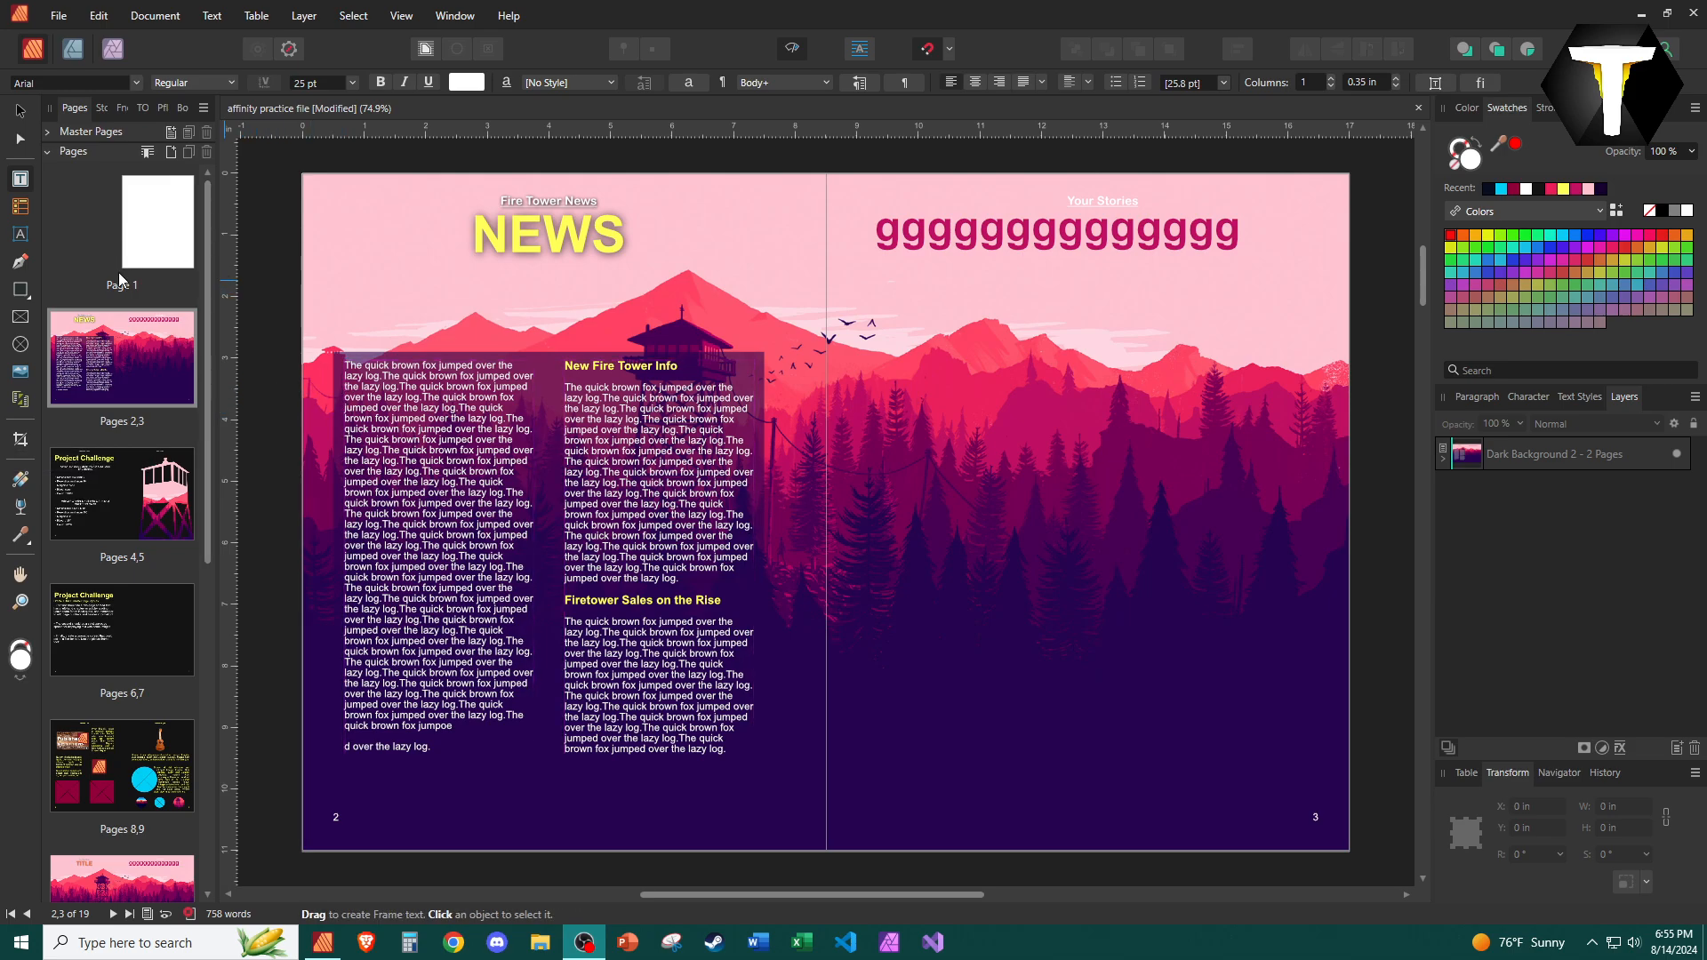
left_click(154, 250)
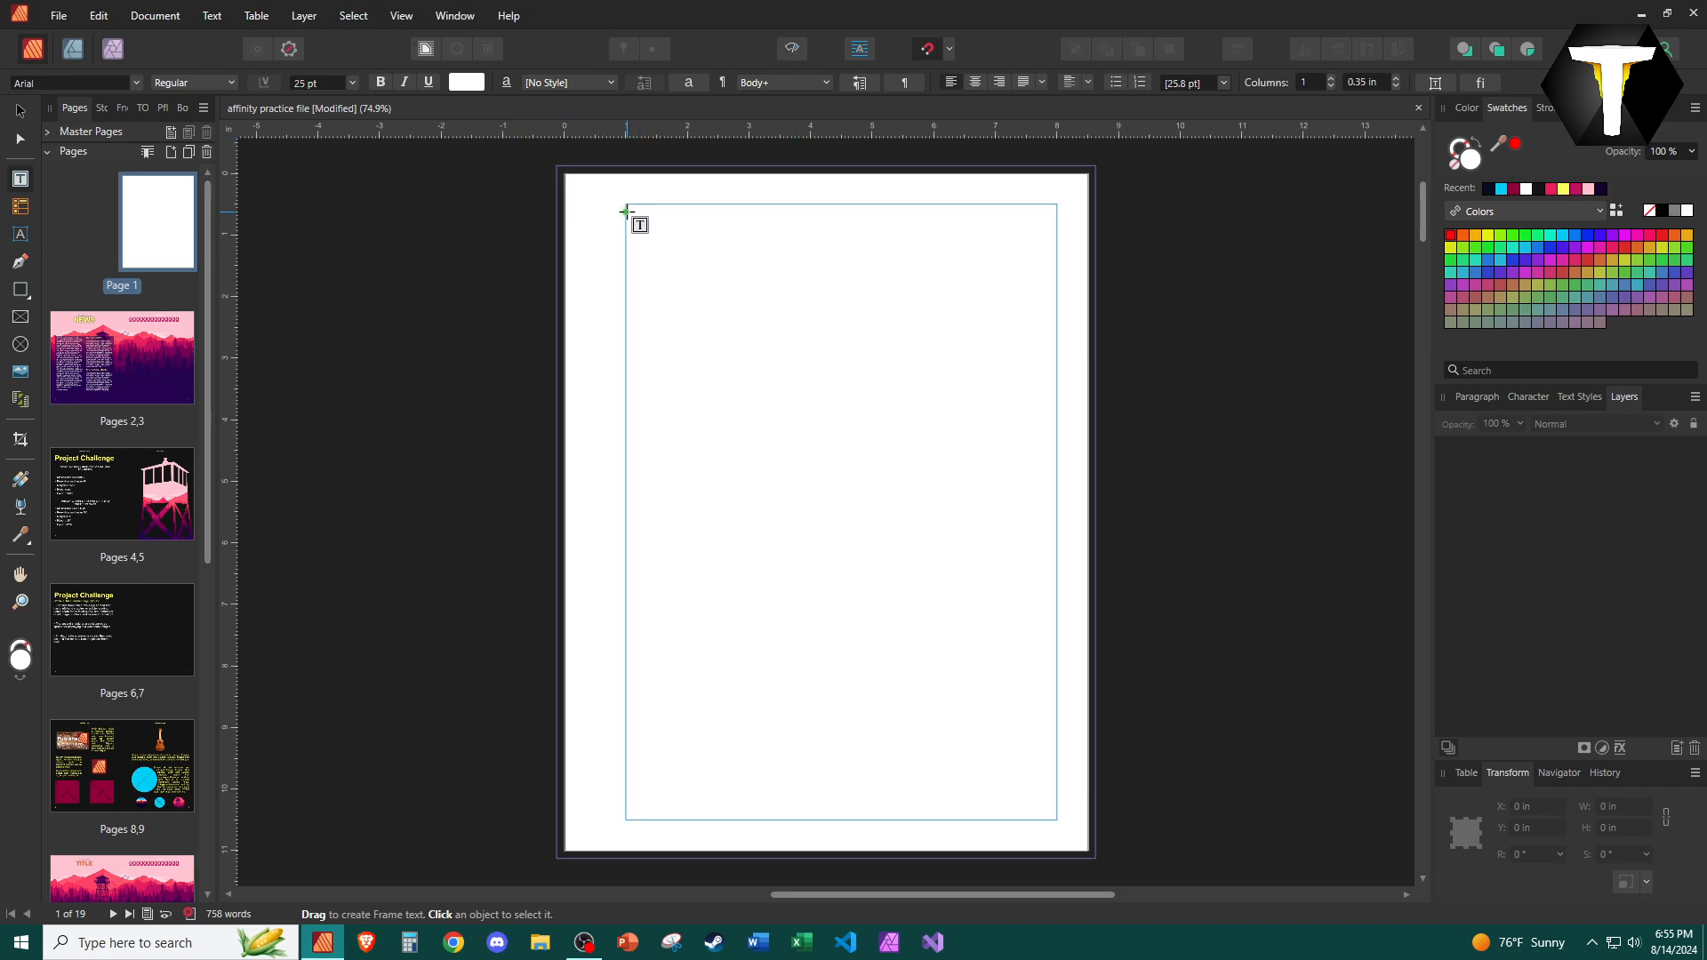
Draw a text frame about 7 in × 10 in on page 1 and apply the Body text style.
left_click_drag(626, 205, 1057, 819)
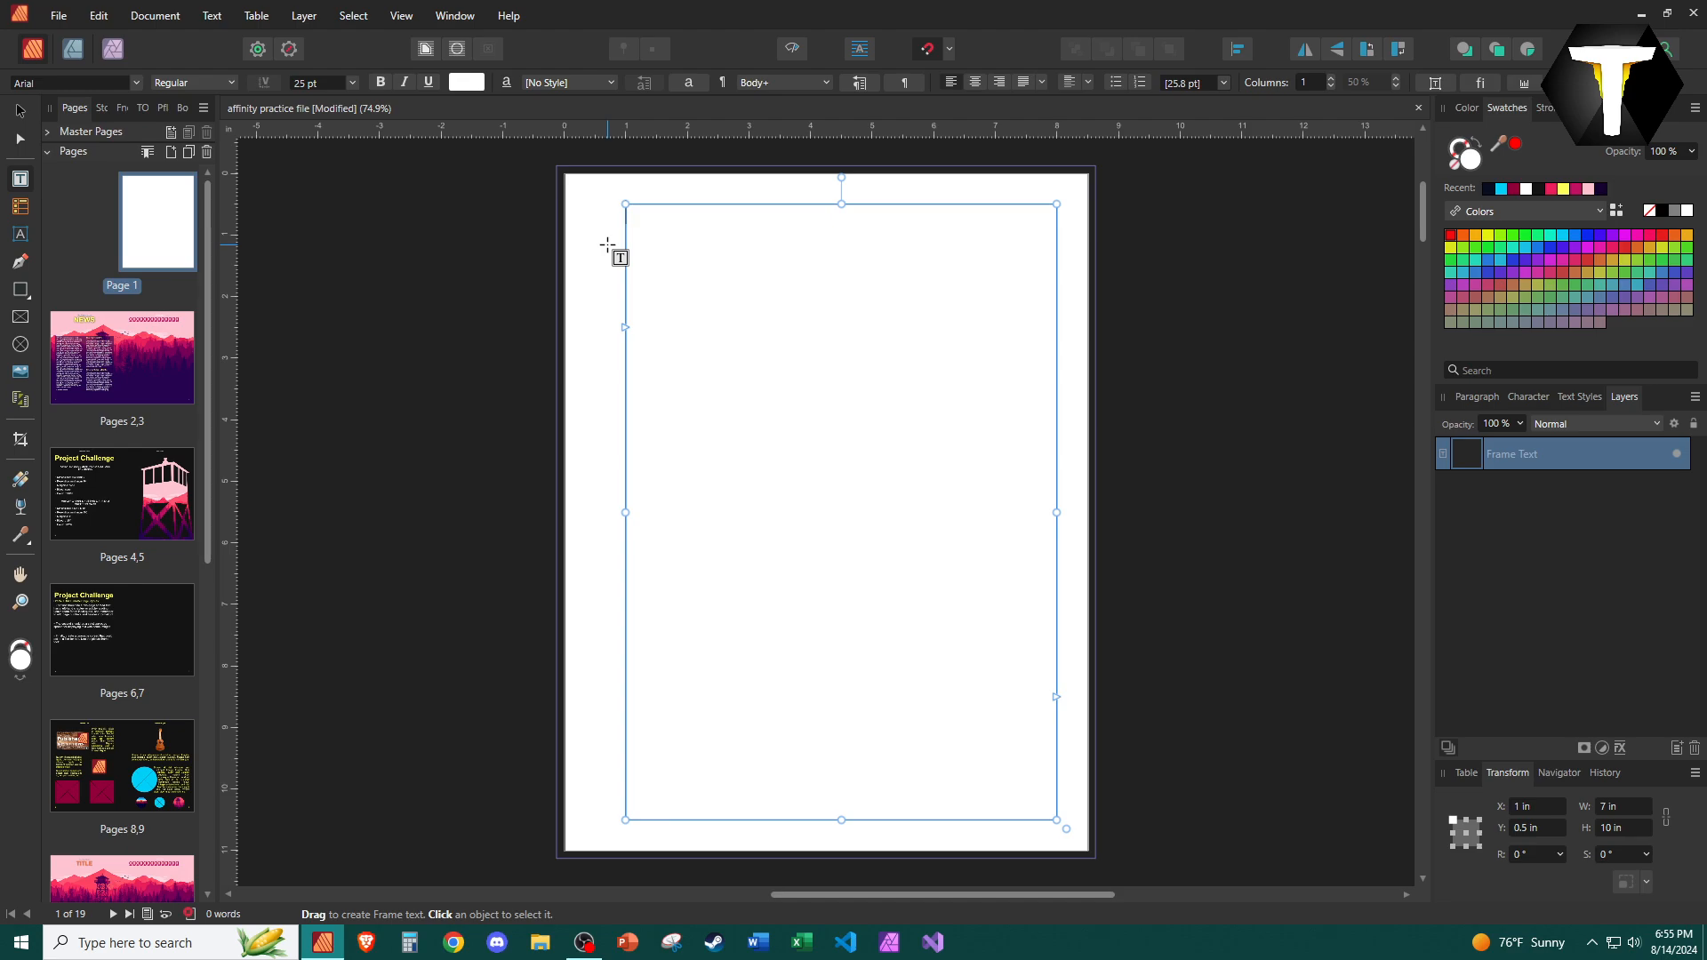
type("tt")
key("ctrl+z")
left_click(477, 84)
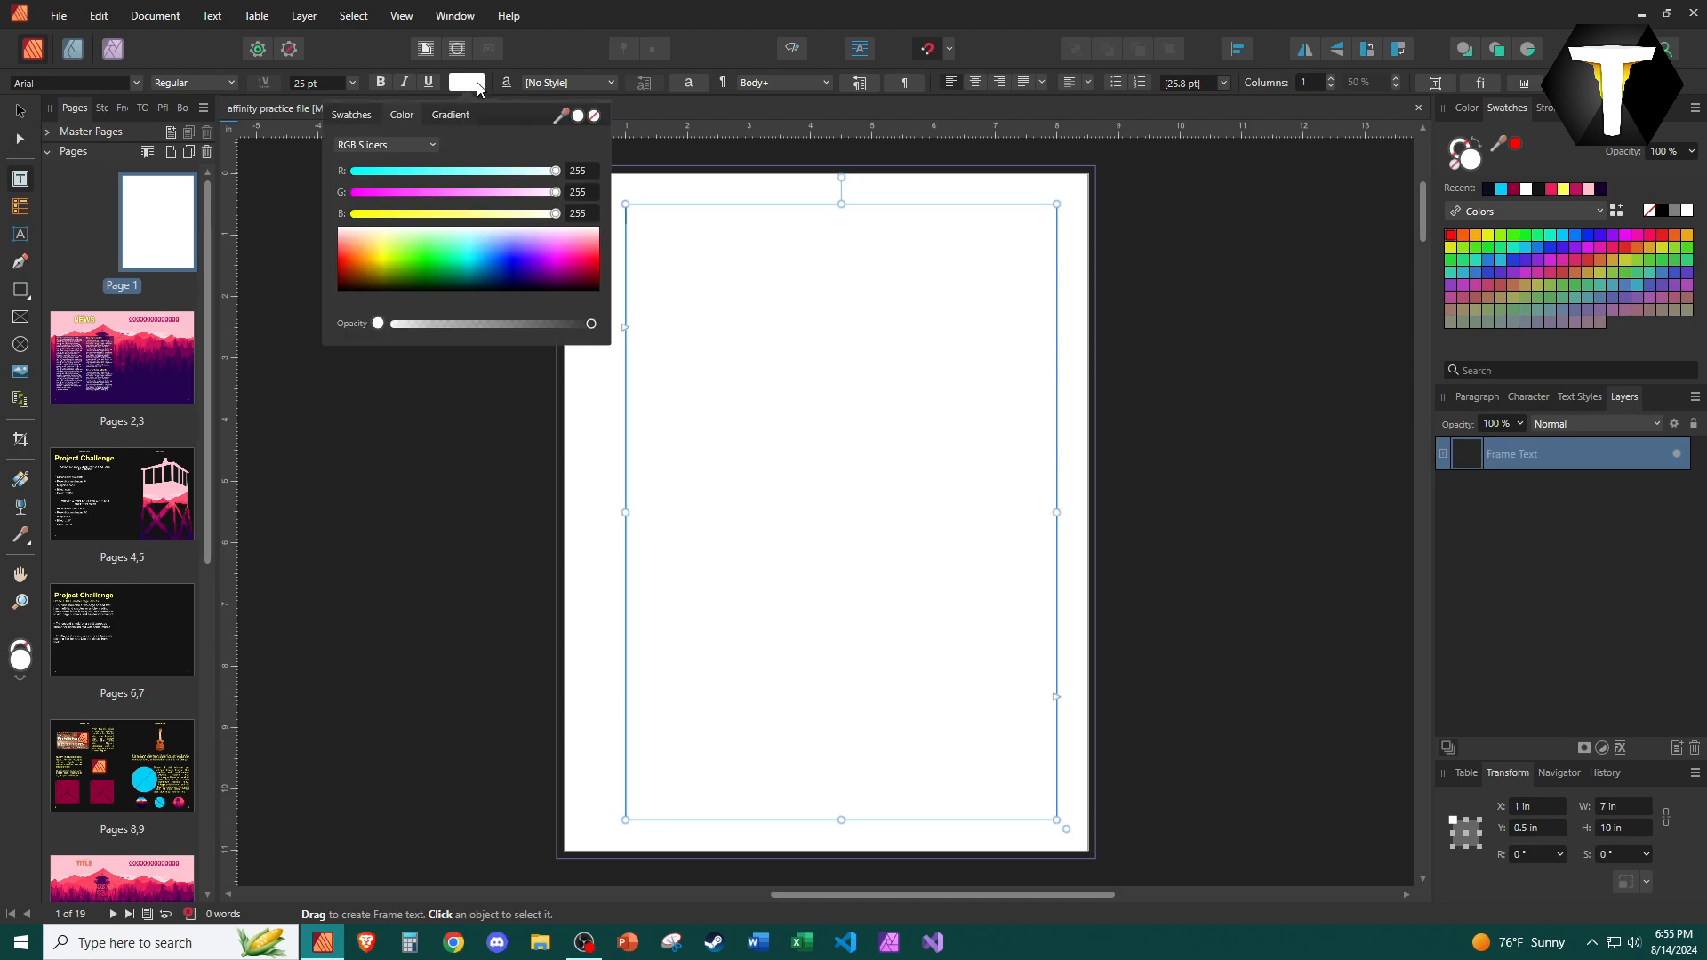
left_click(1579, 396)
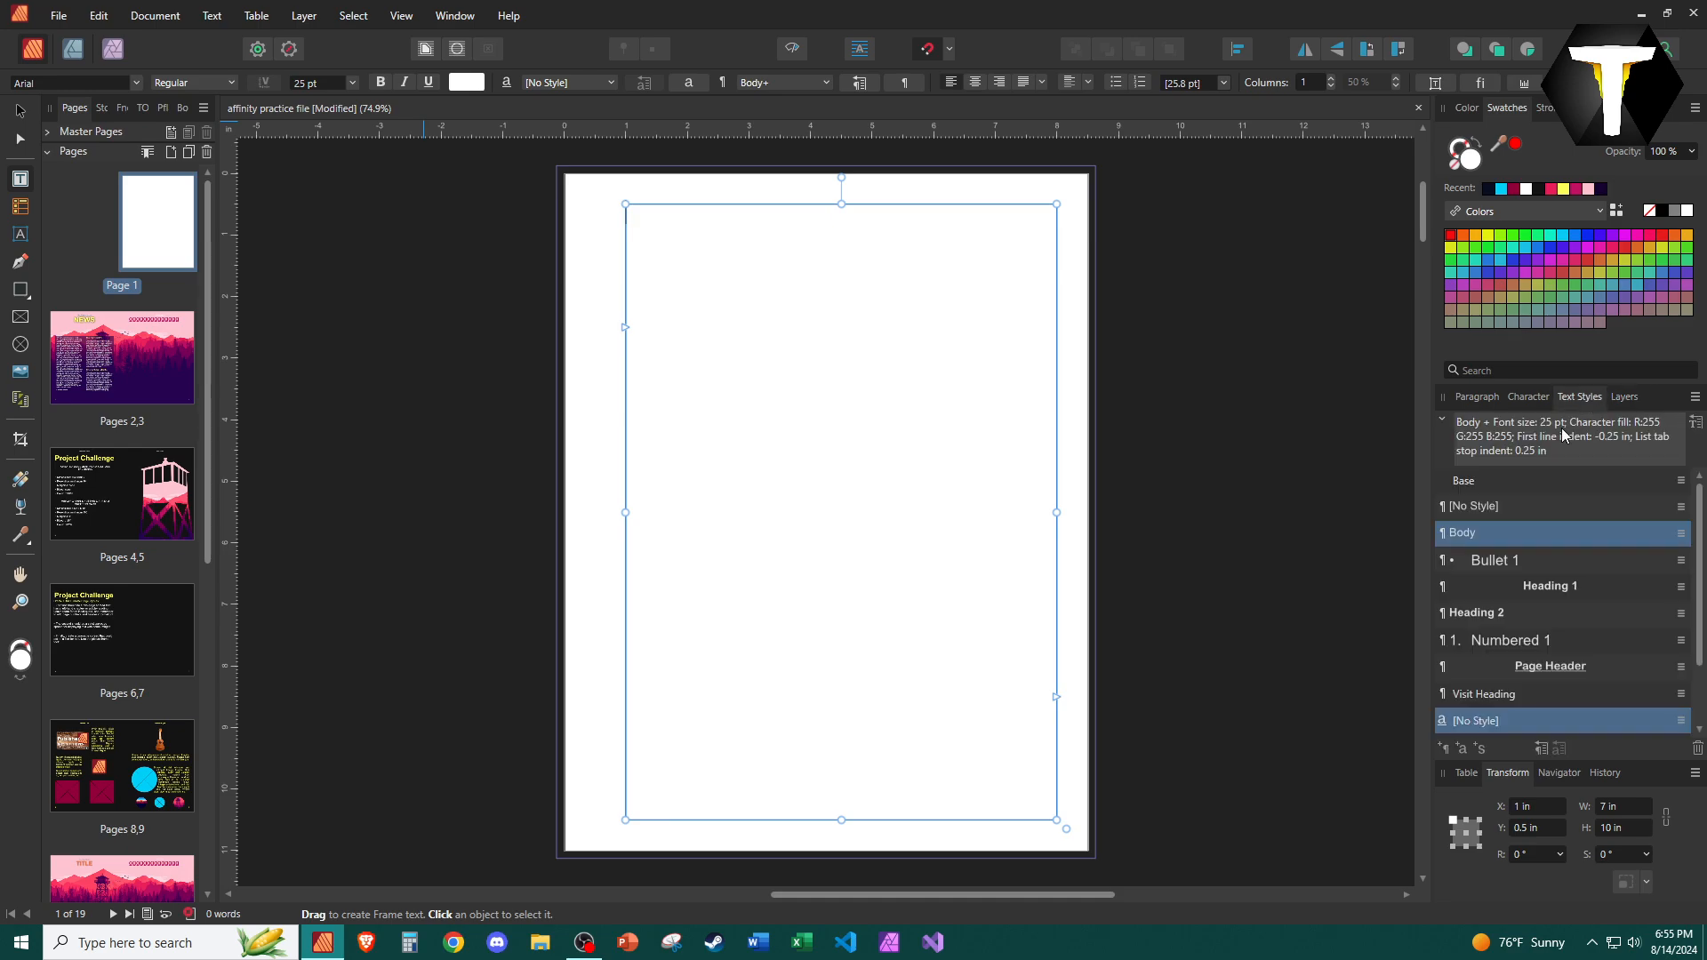
left_click(1498, 542)
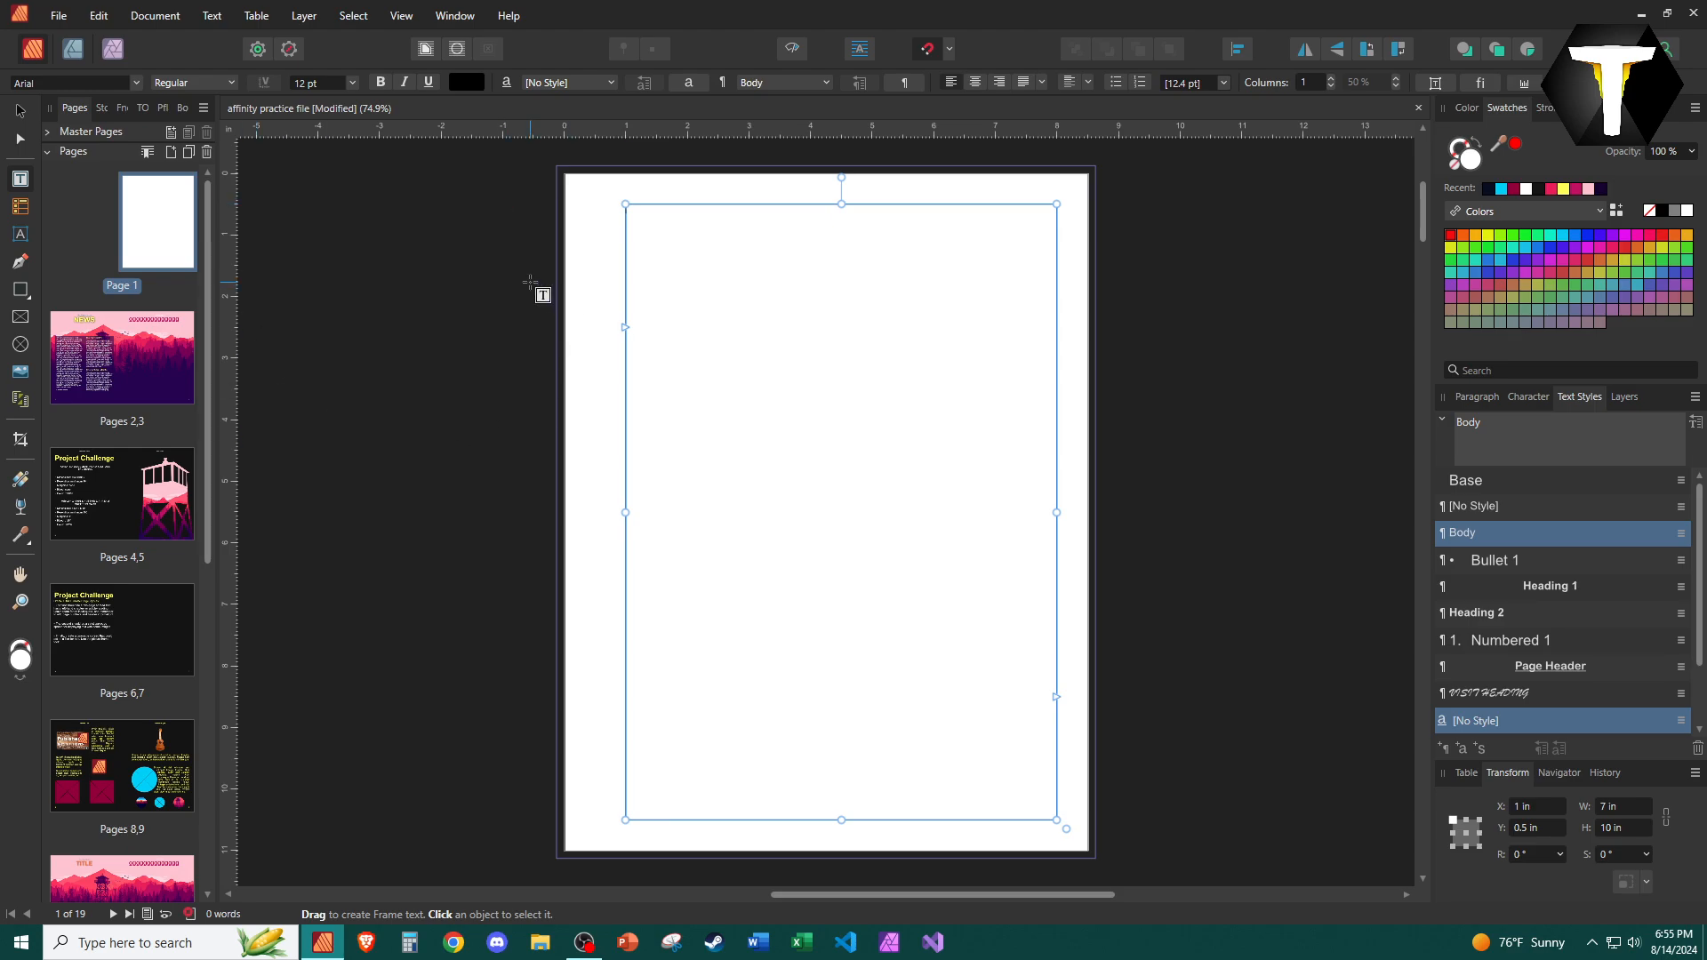
Insert a table of contents into the new text frame.
left_click(212, 16)
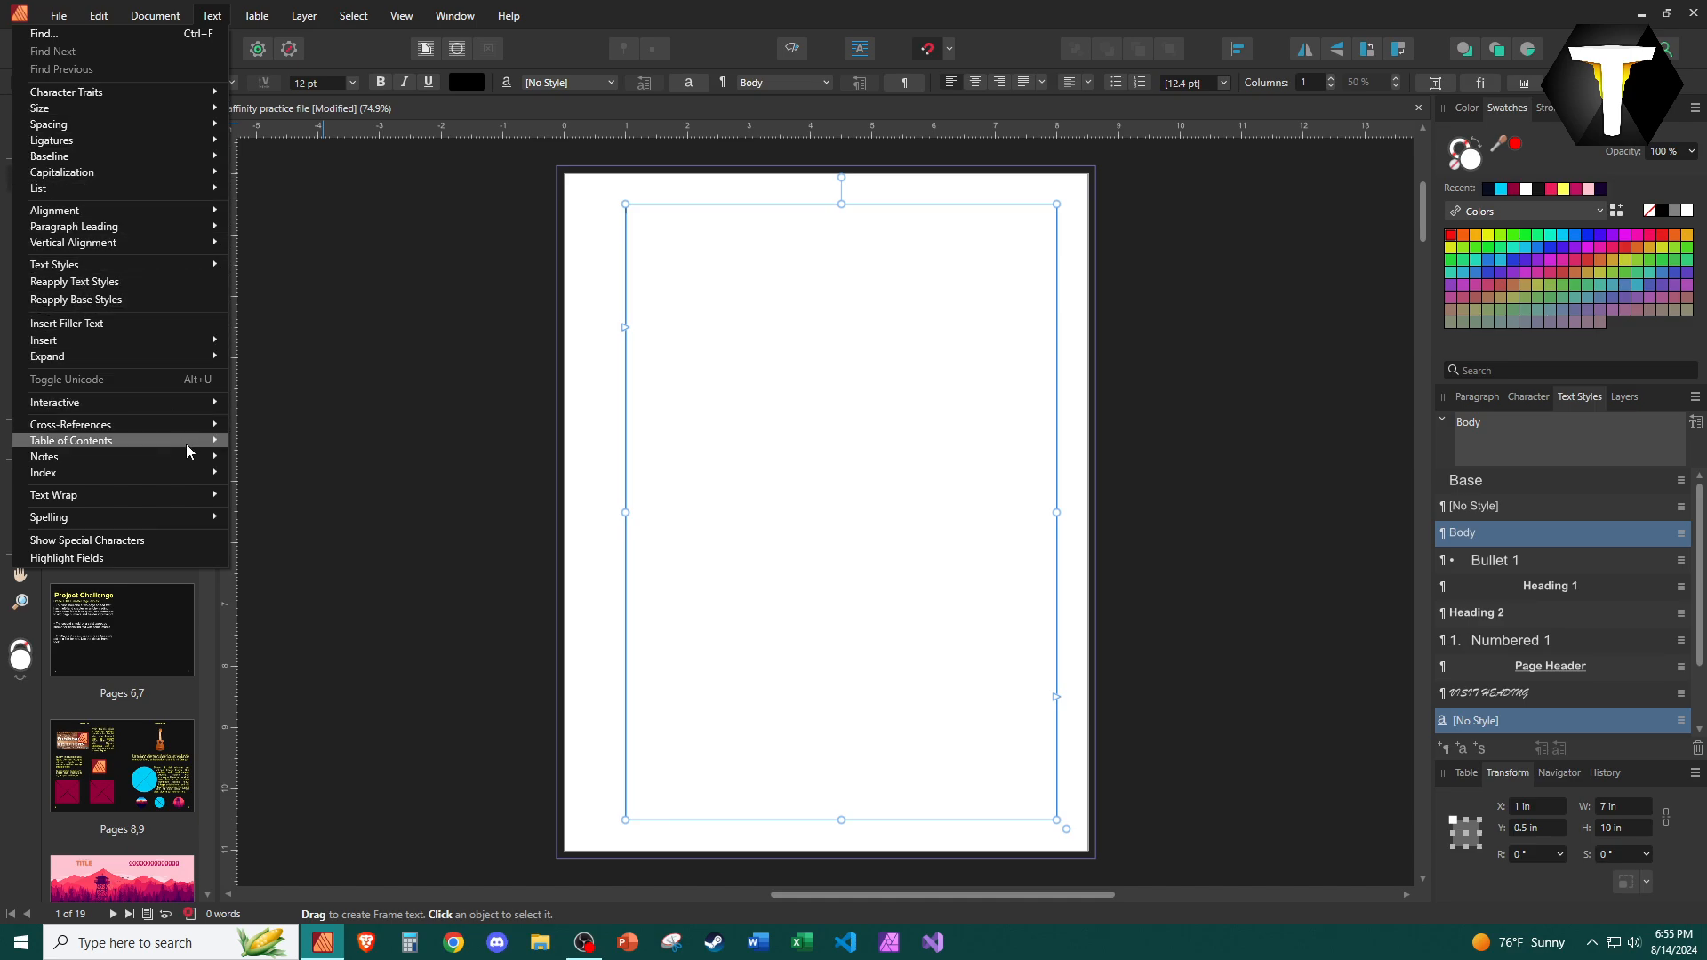
mouse_move(187, 444)
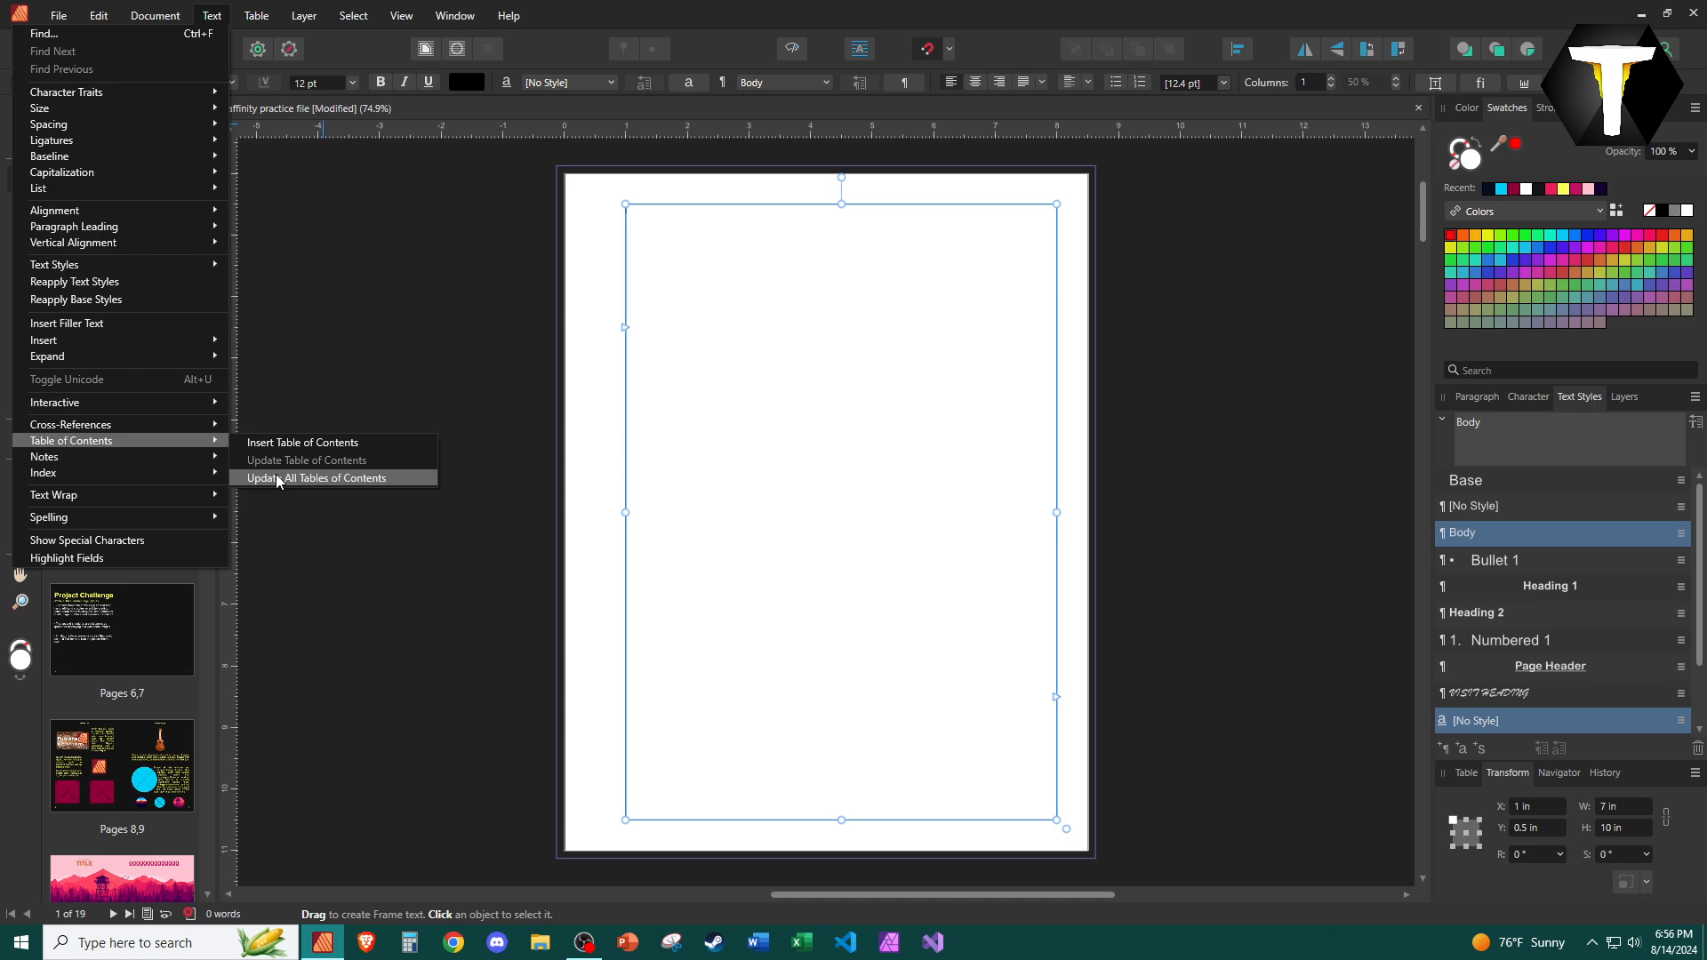
left_click(336, 441)
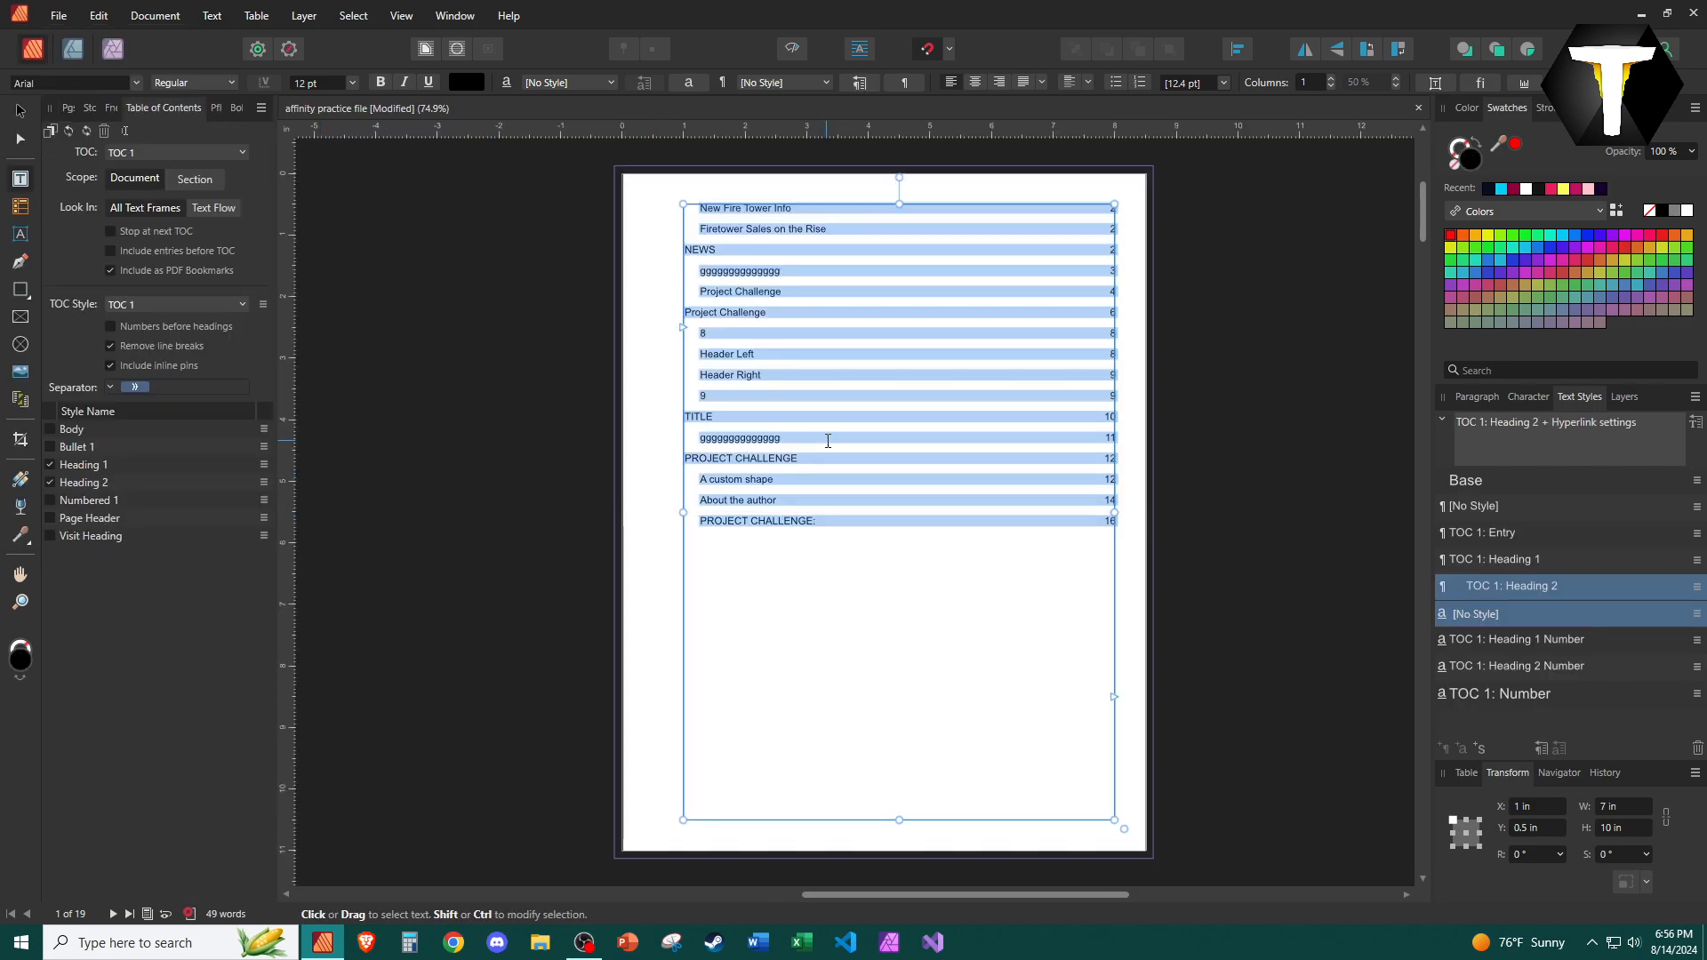
Lower the contents frame's top edge and draw a 7 in × 0.77 in heading frame above it.
left_click_drag(899, 203, 901, 271)
left_click_drag(684, 205, 1112, 252)
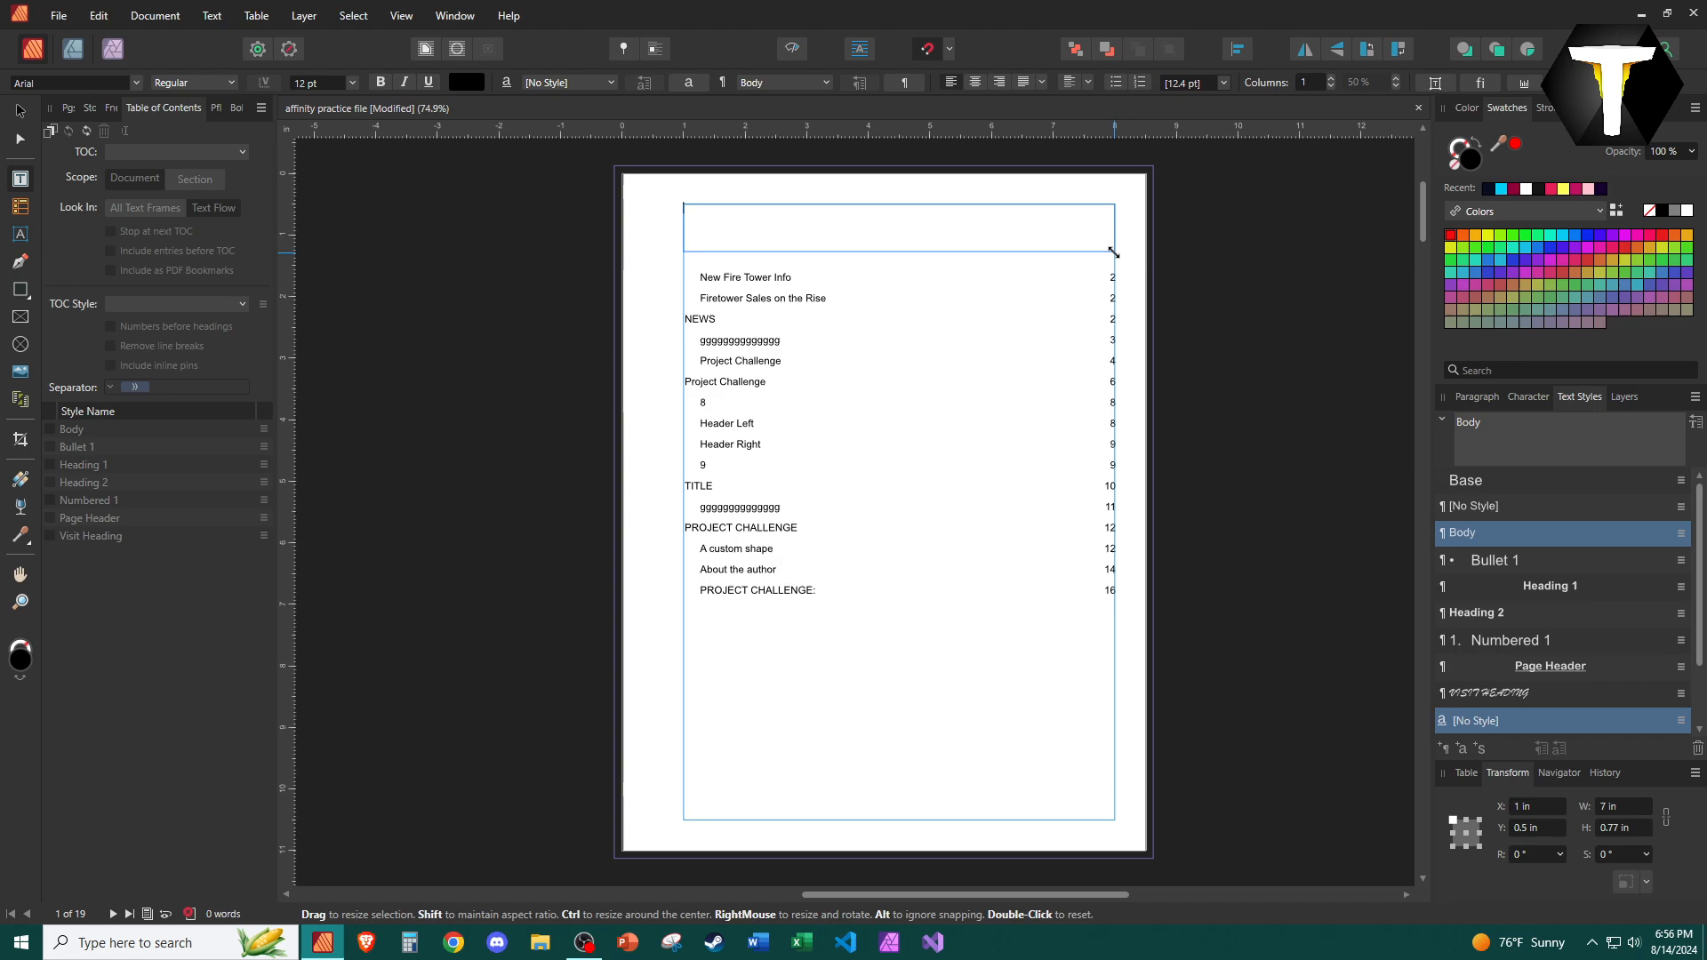
Type the heading TABLE CONTENTS in the Heading 1 style with a pink fill.
left_click(1586, 592)
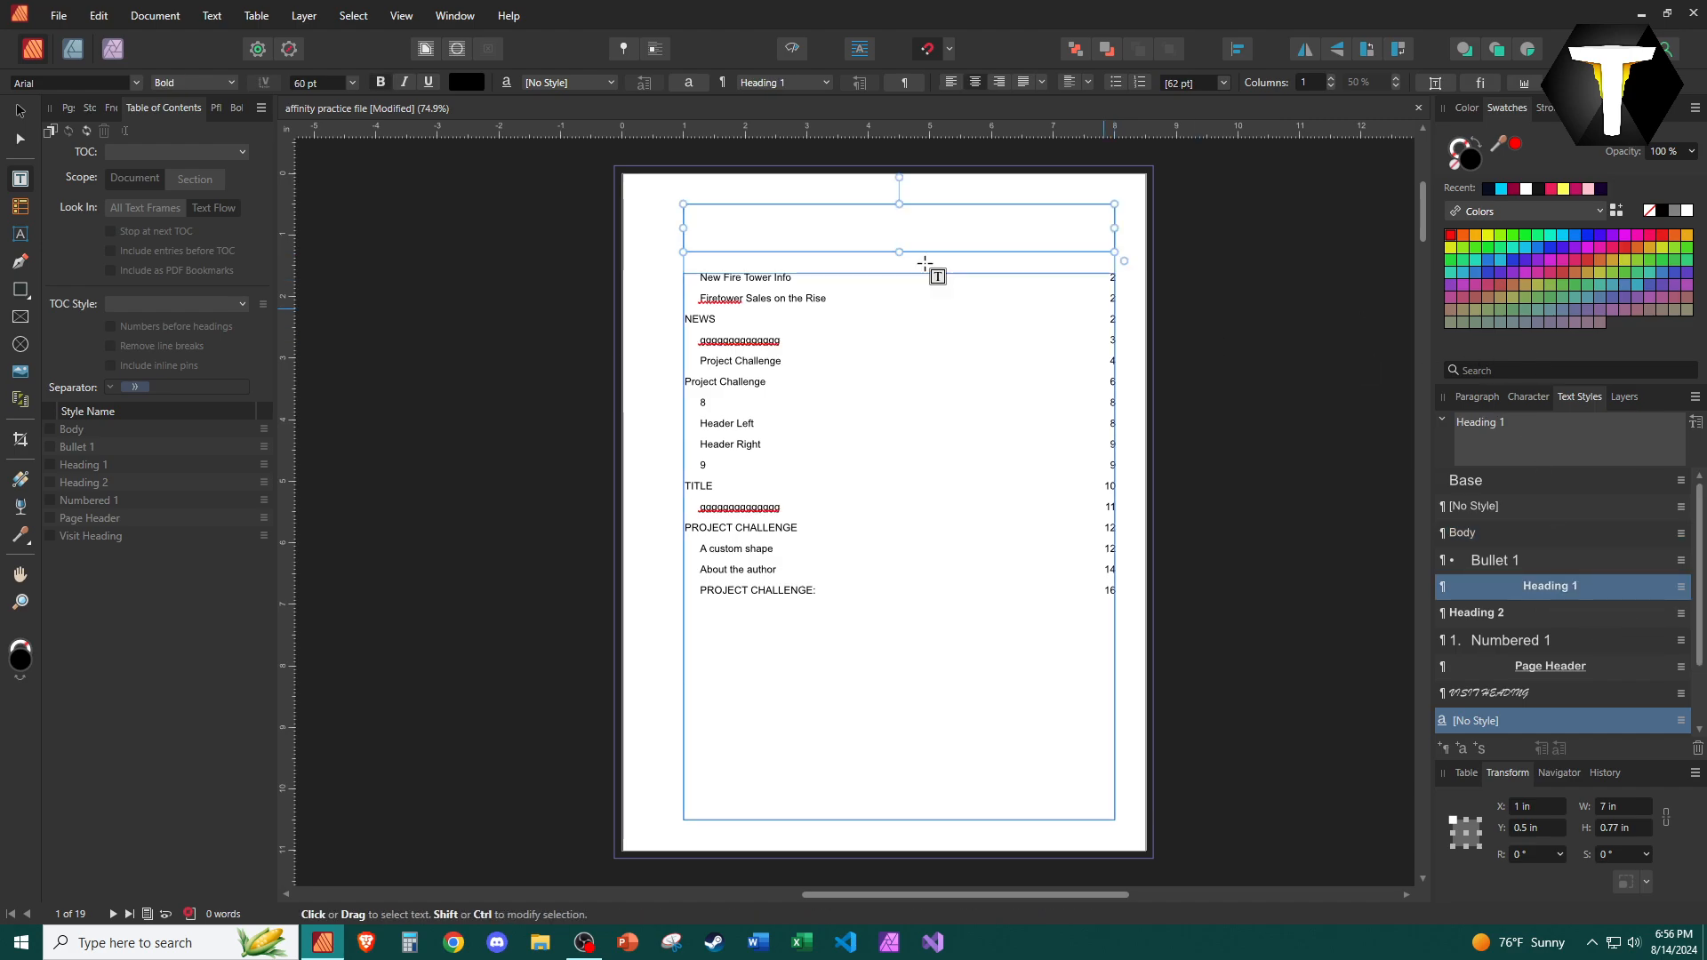
left_click(1551, 189)
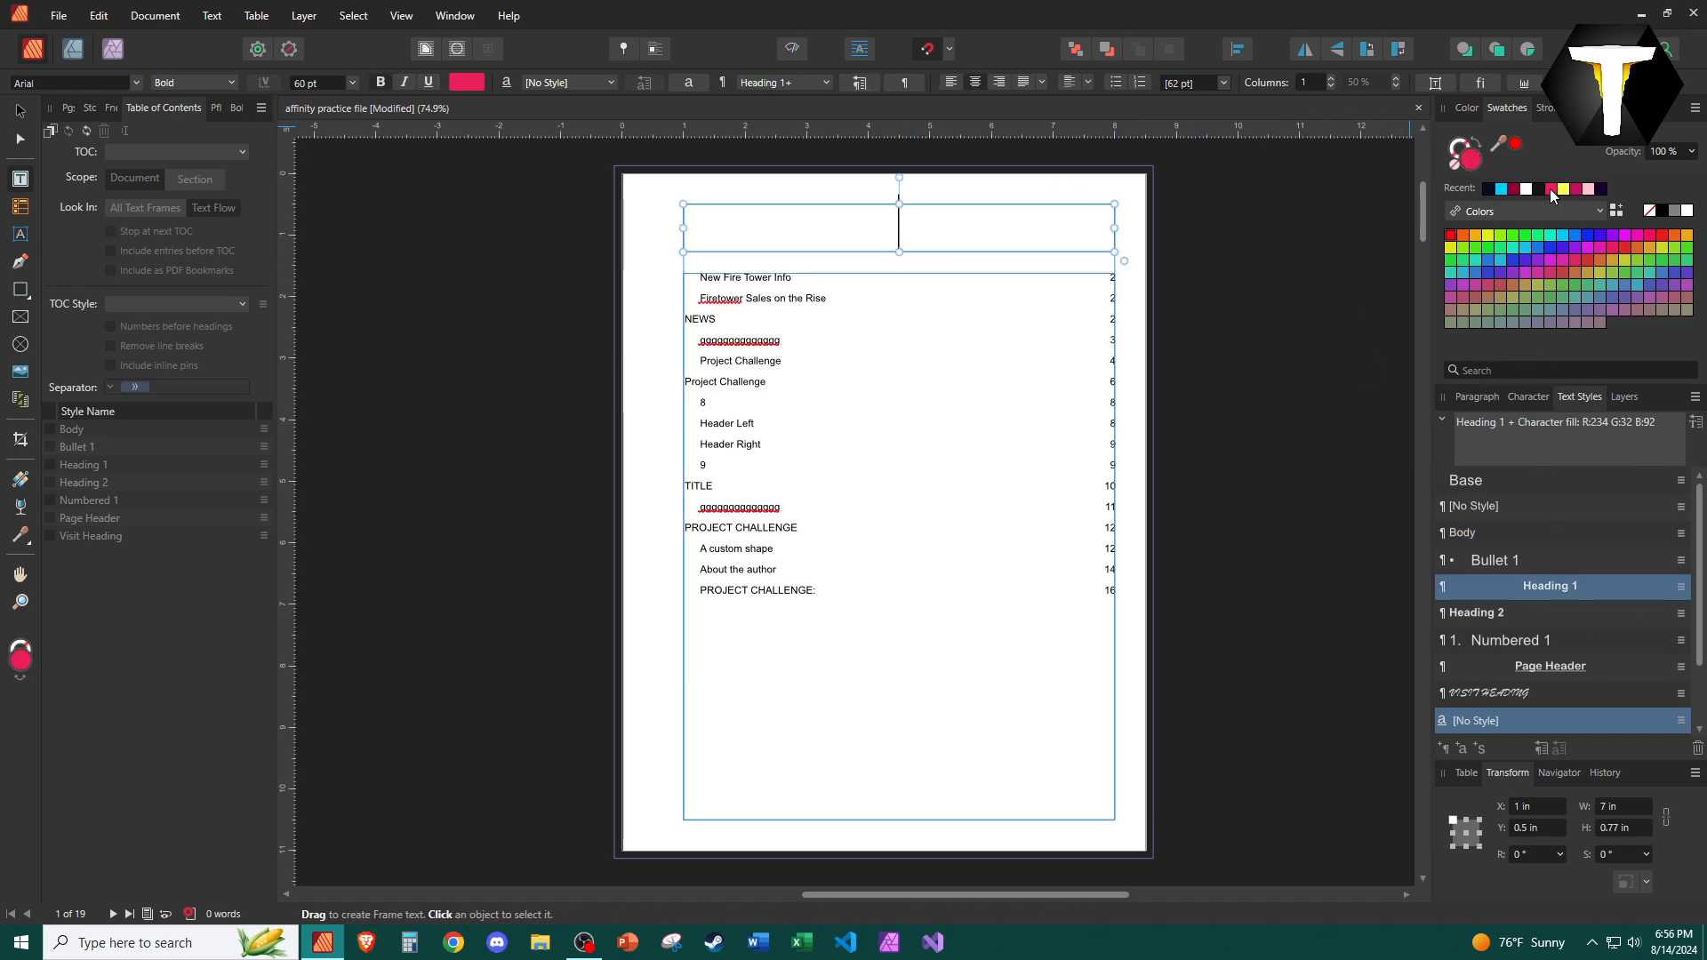
type("TABLEOF")
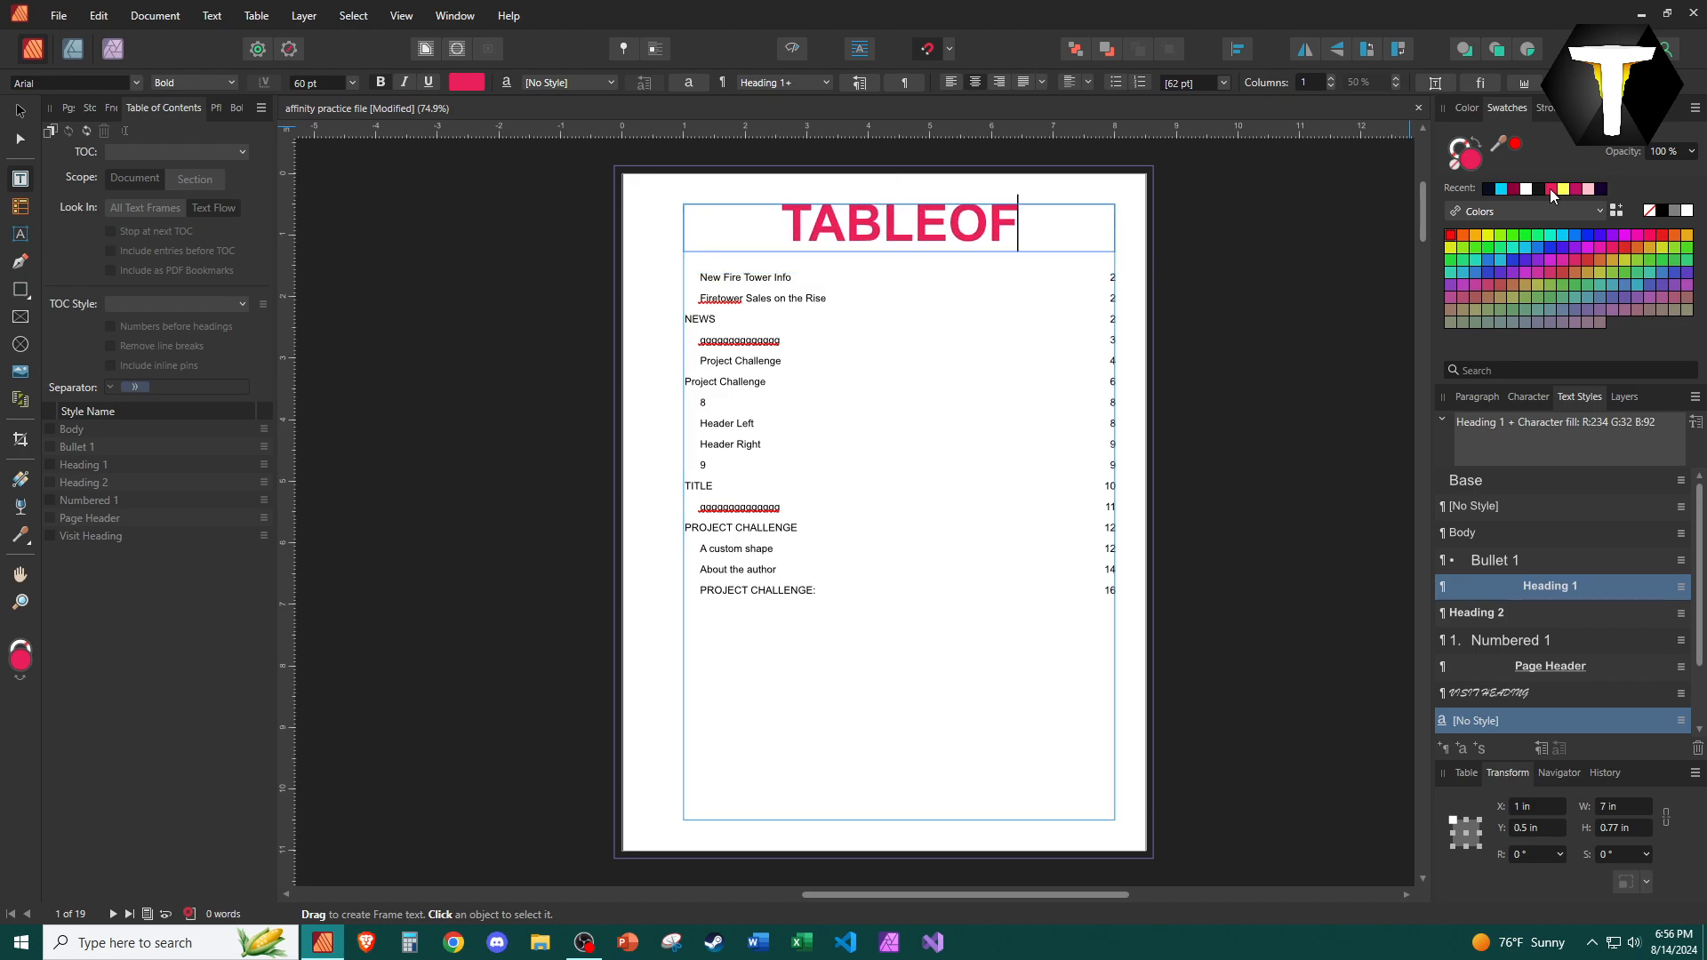
key("BackSpace")
key("BackSpace")
type("C")
key("BackSpace")
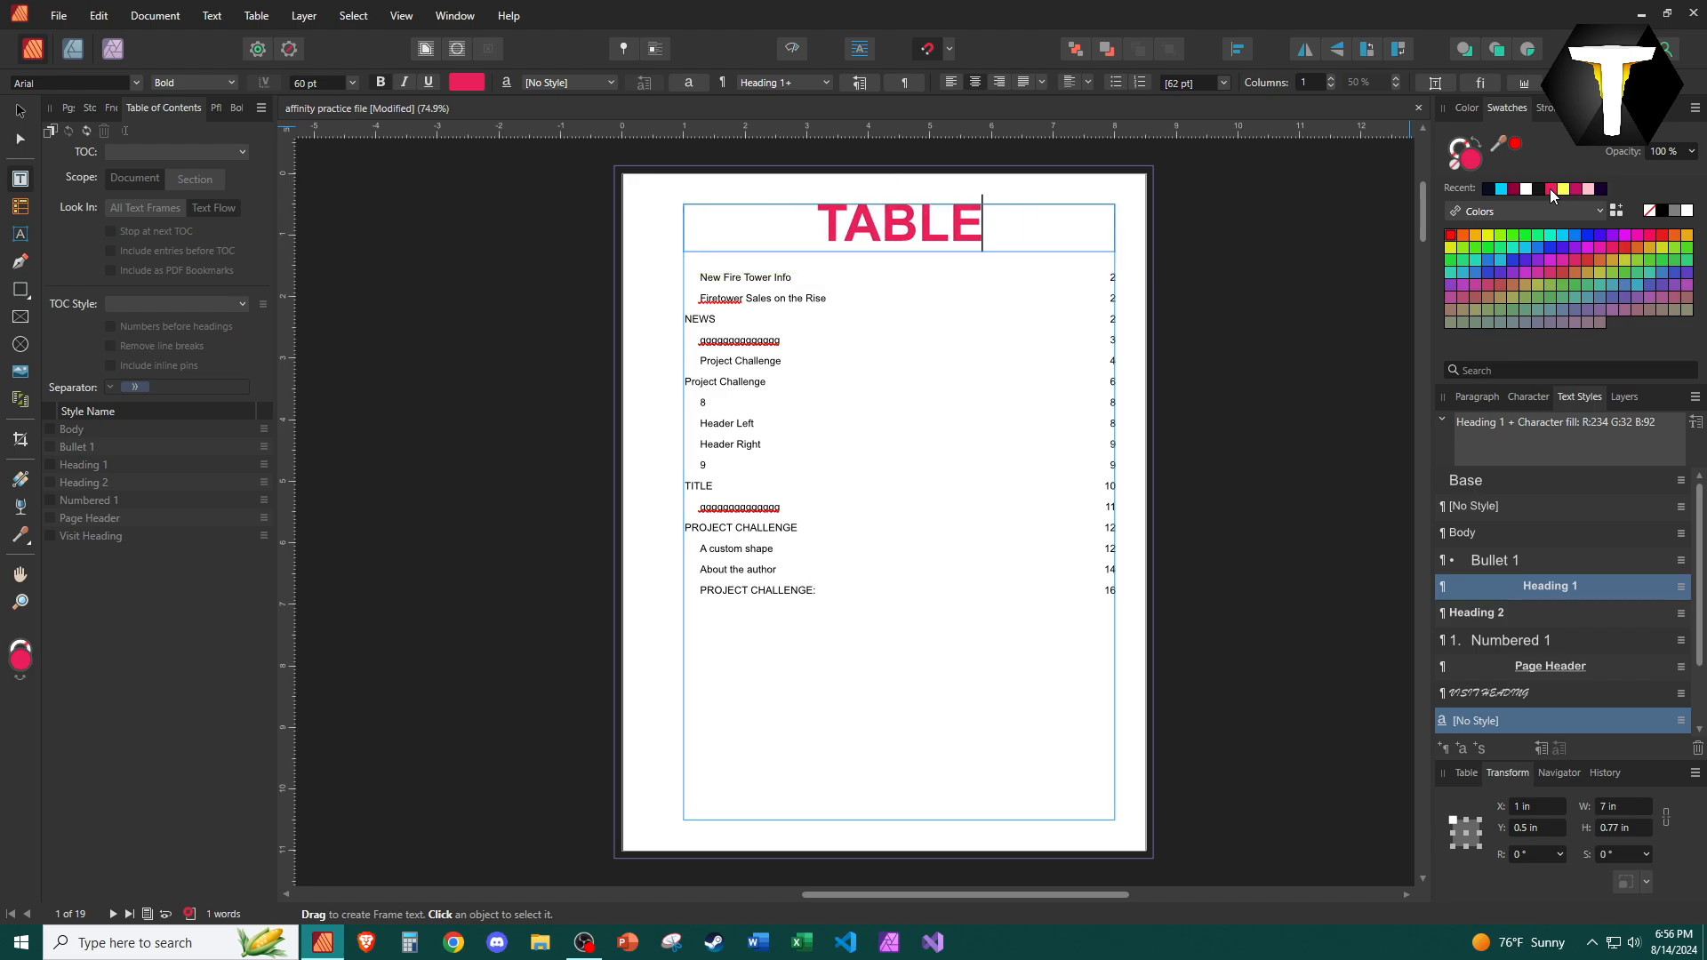
type("CON")
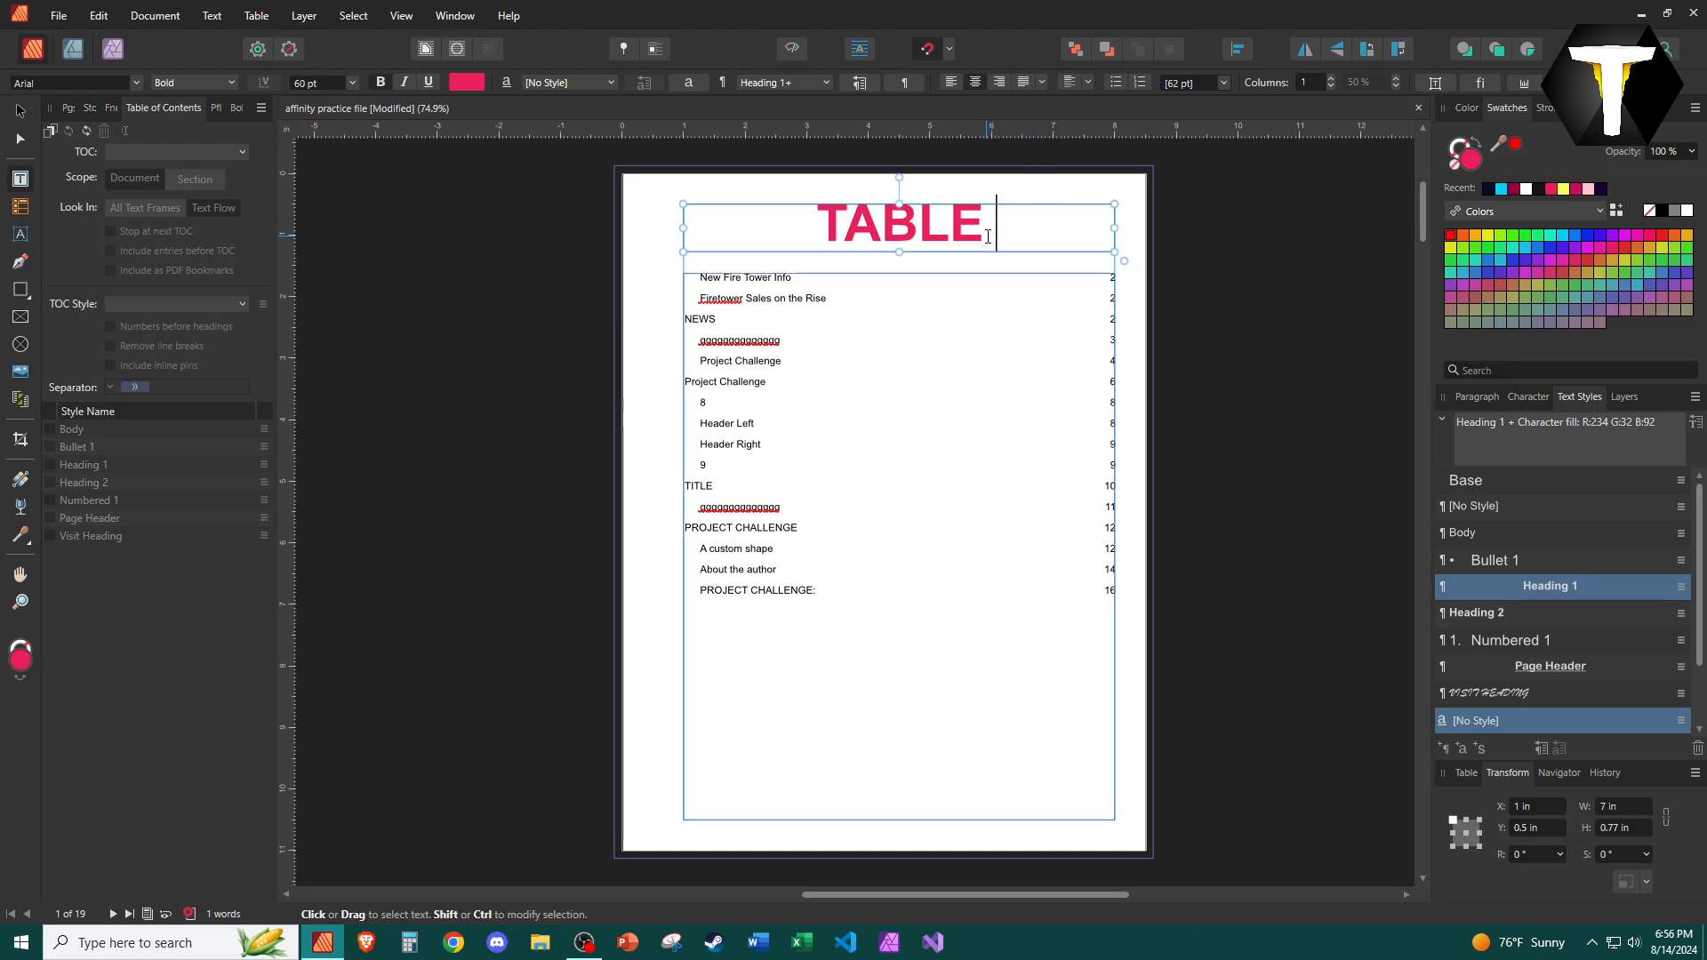
type("TENTS")
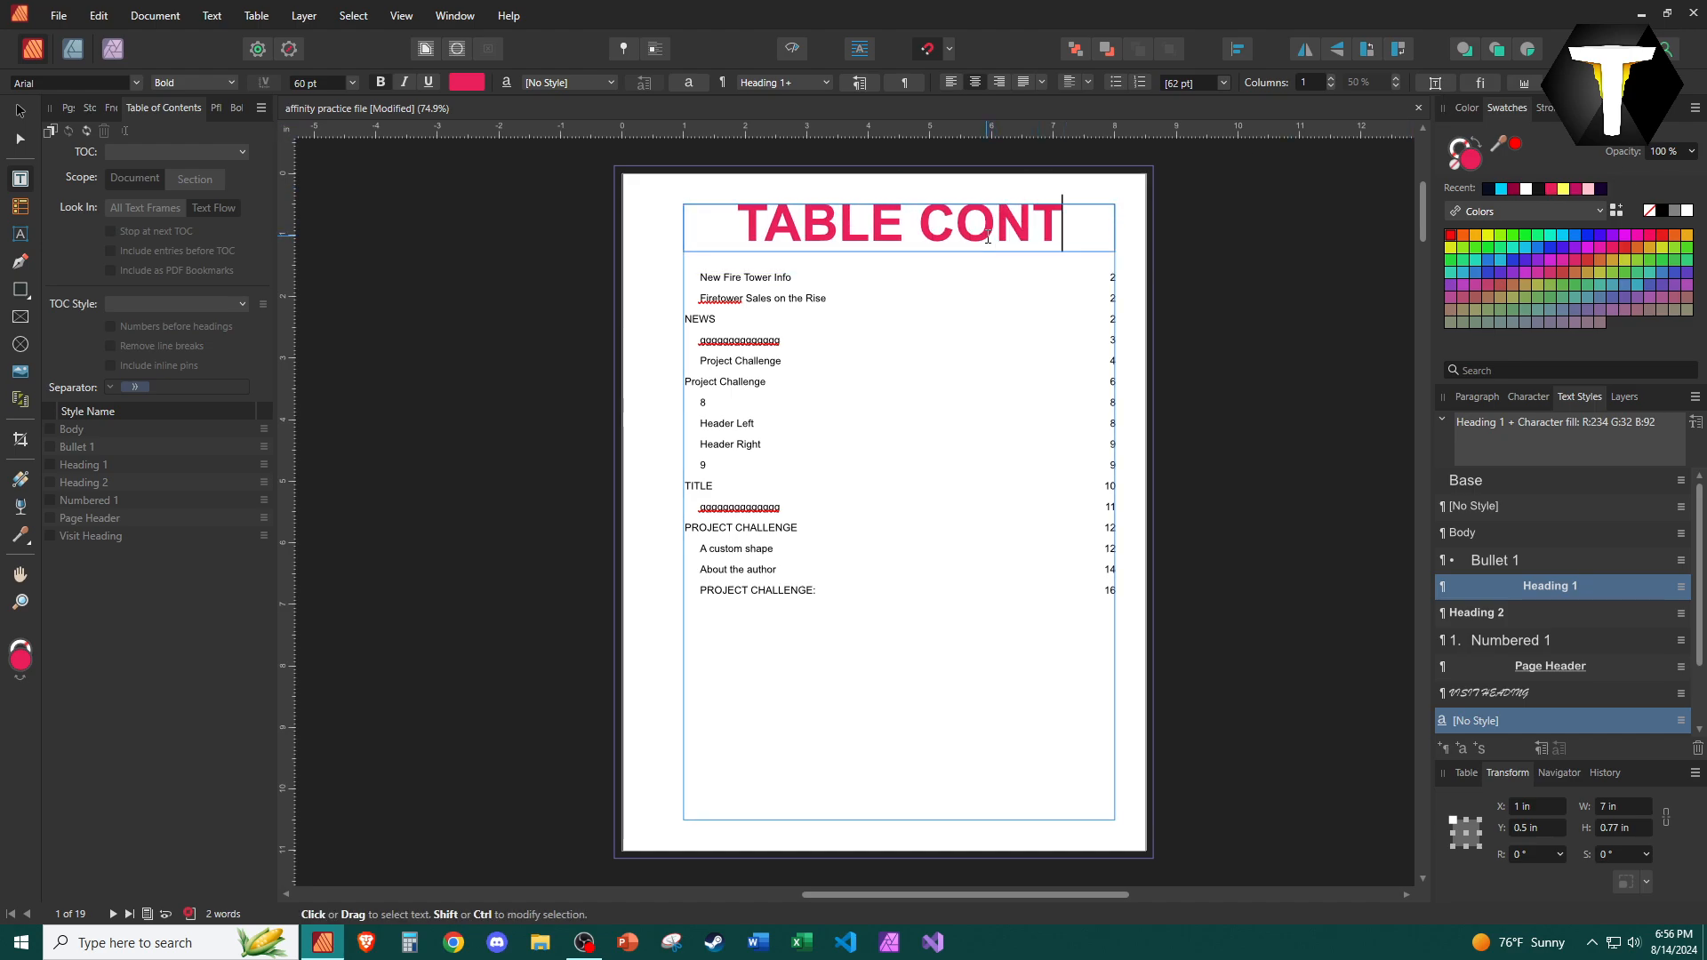
Set the heading's font size to 46 pt and insert OF so it reads TABLE OF CONTENTS.
key("ctrl+shift+Left")
key("ctrl+shift+Left")
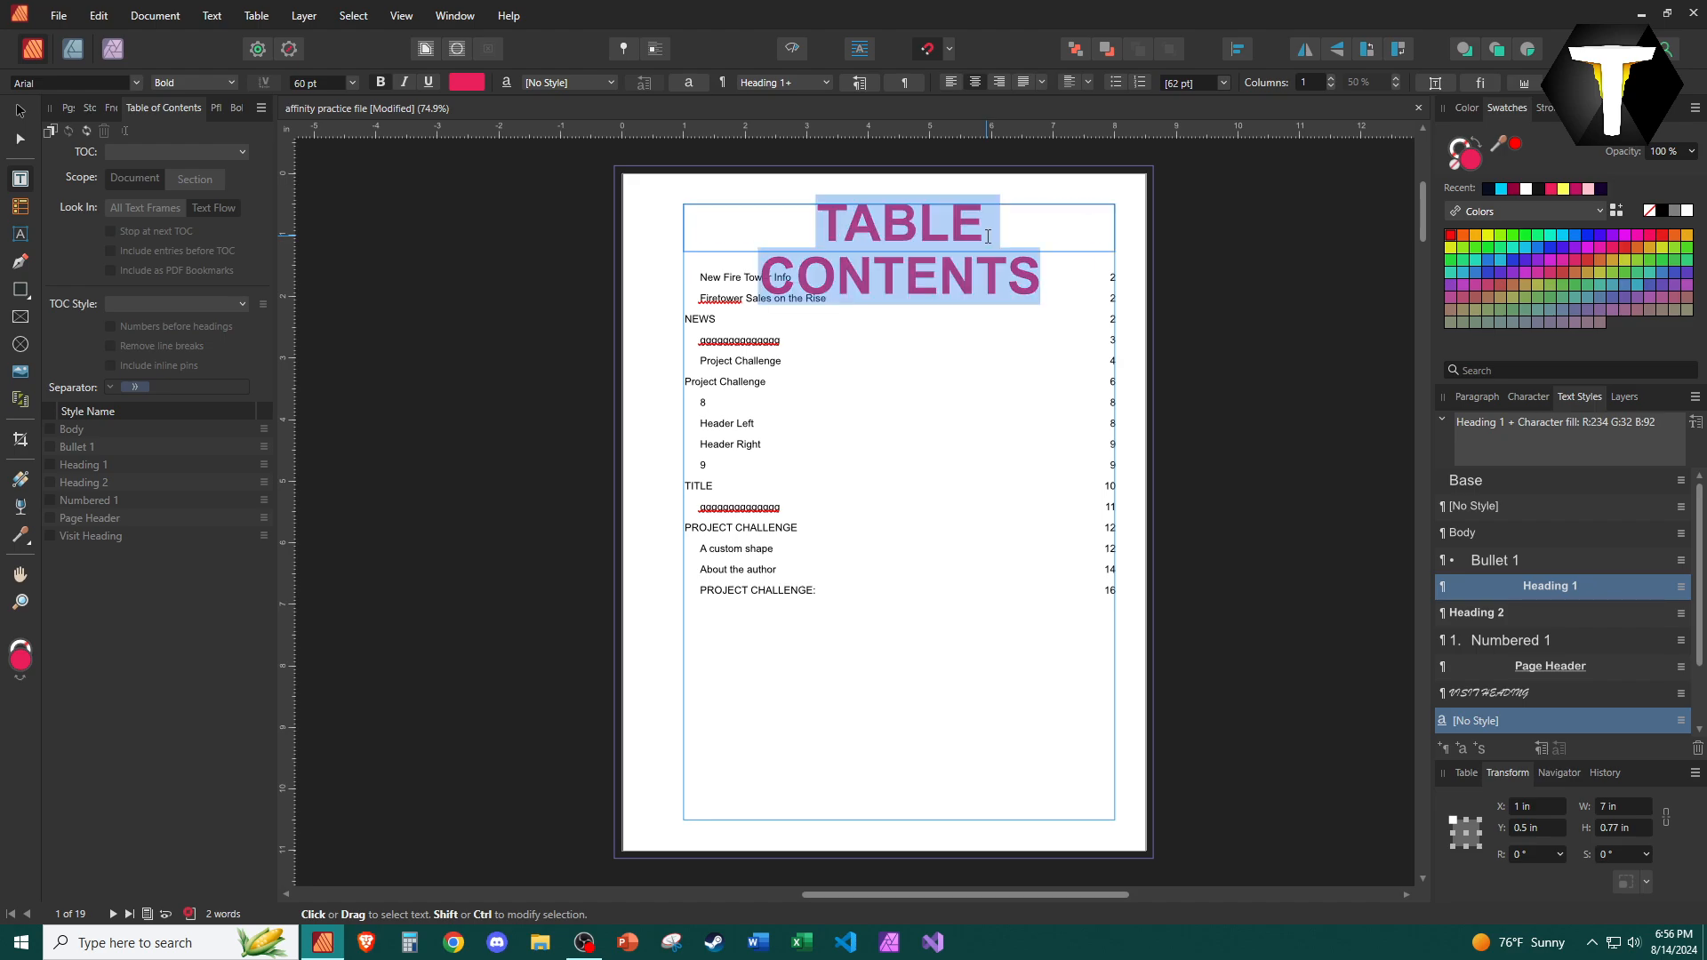
scroll(334, 82, "down", 14)
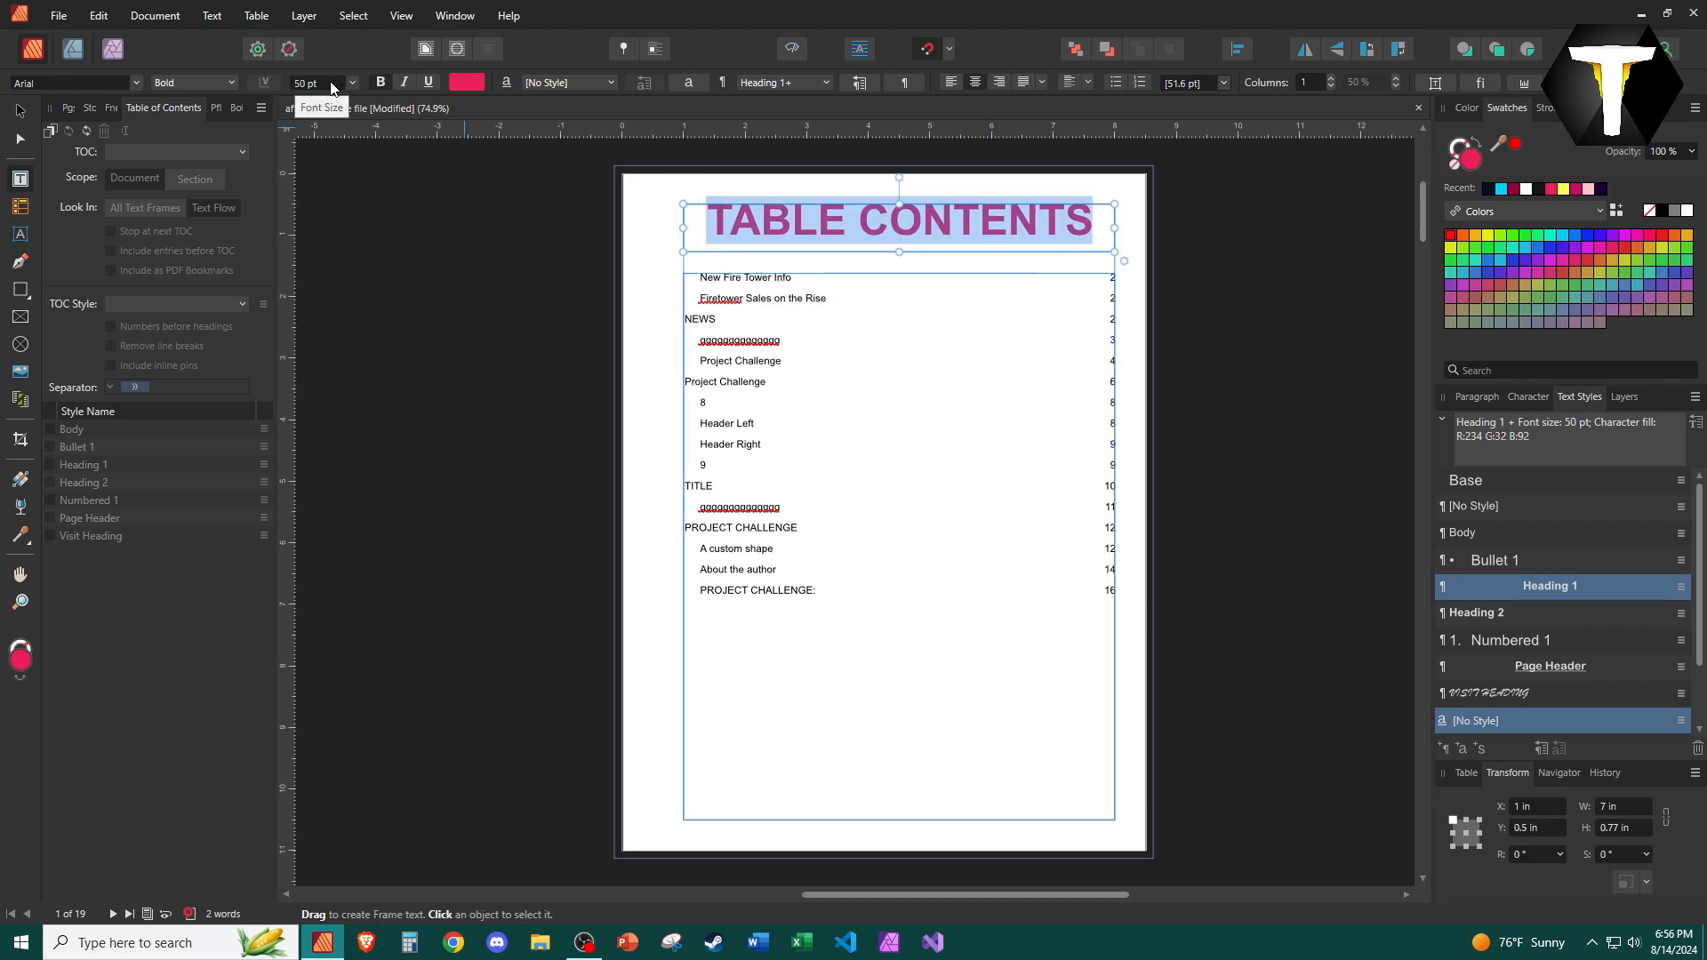
left_click(878, 229)
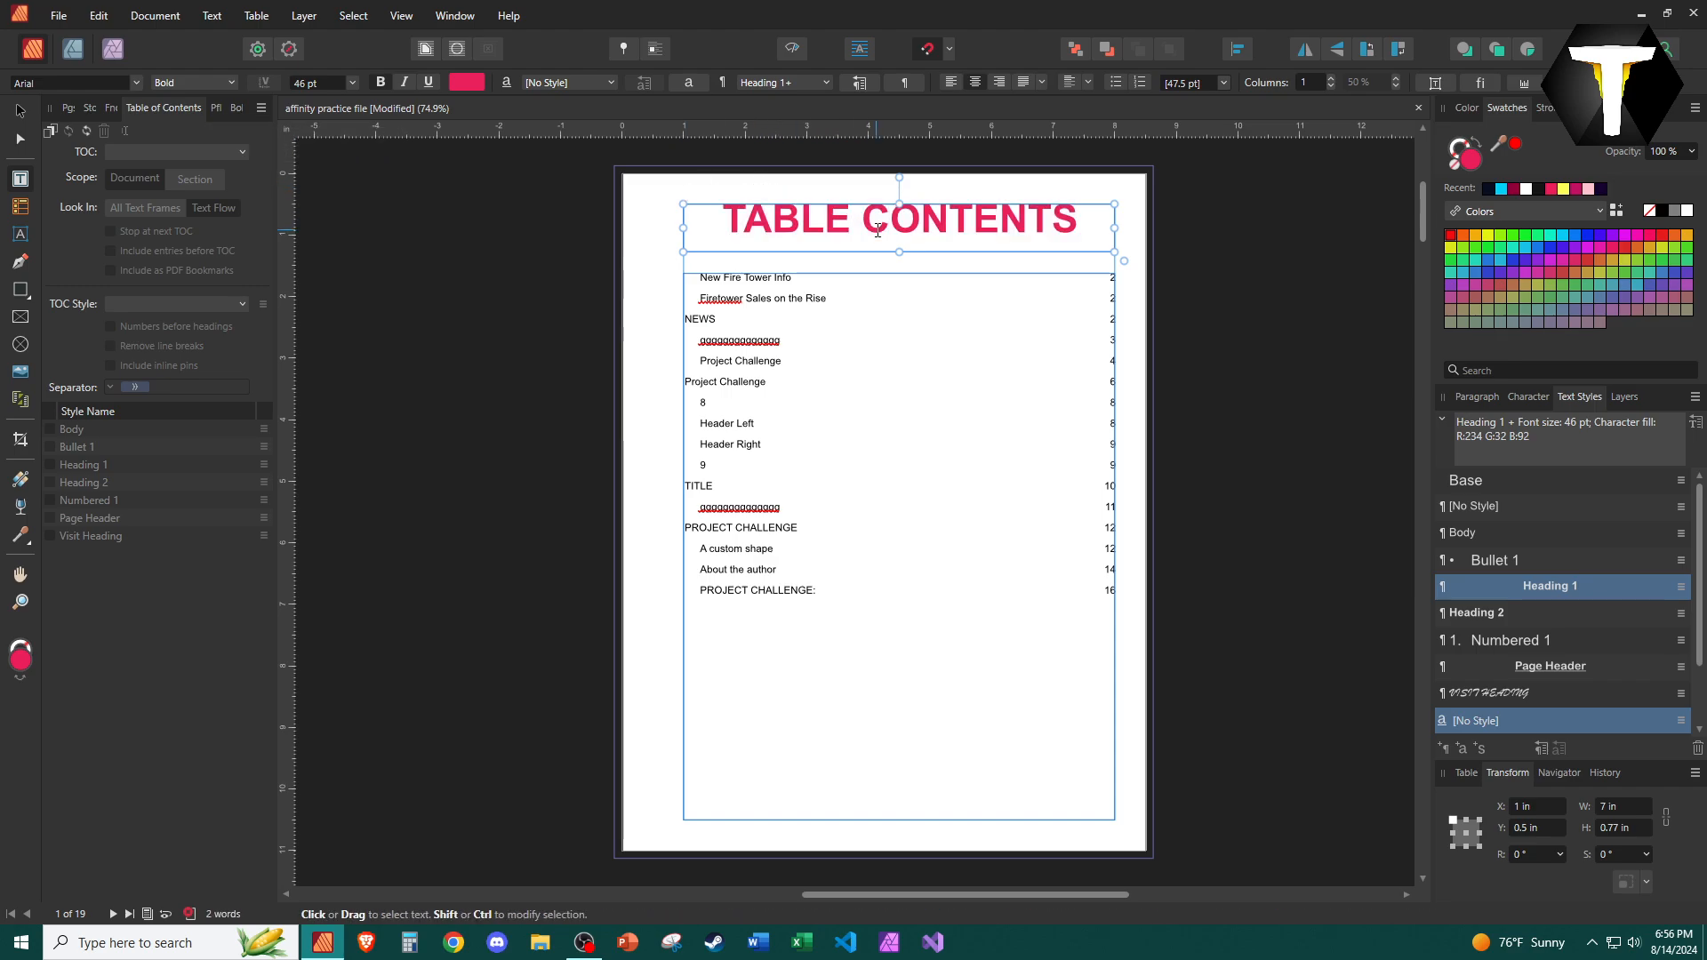
type("OF")
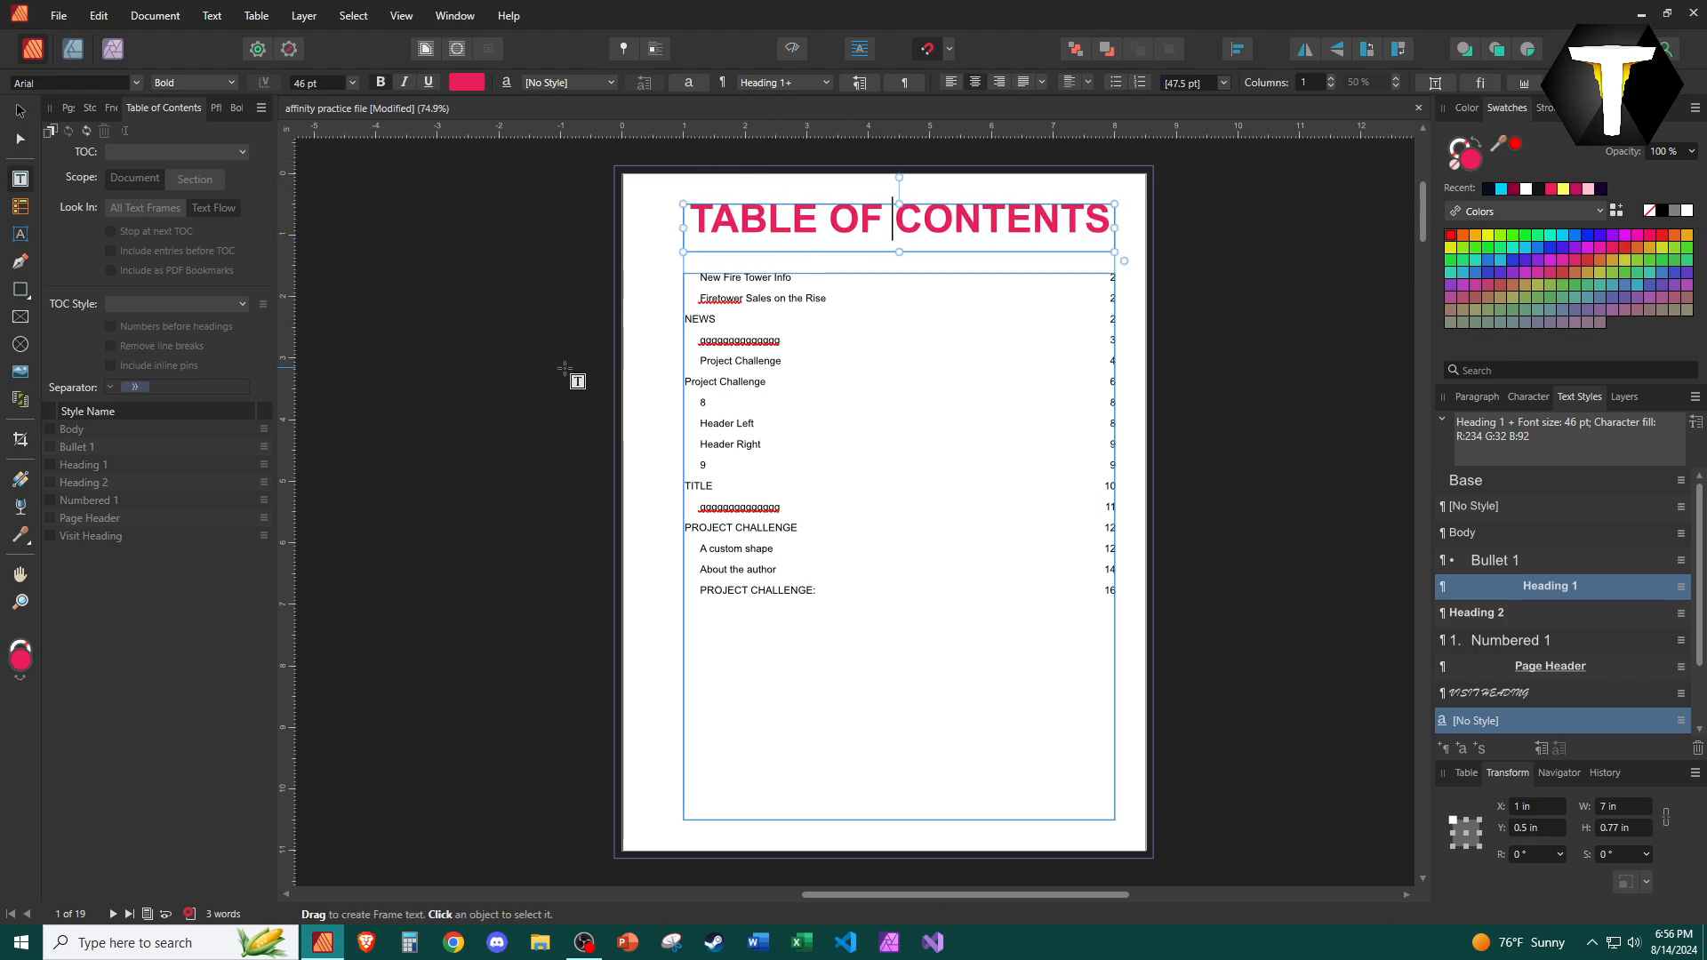
key("Escape")
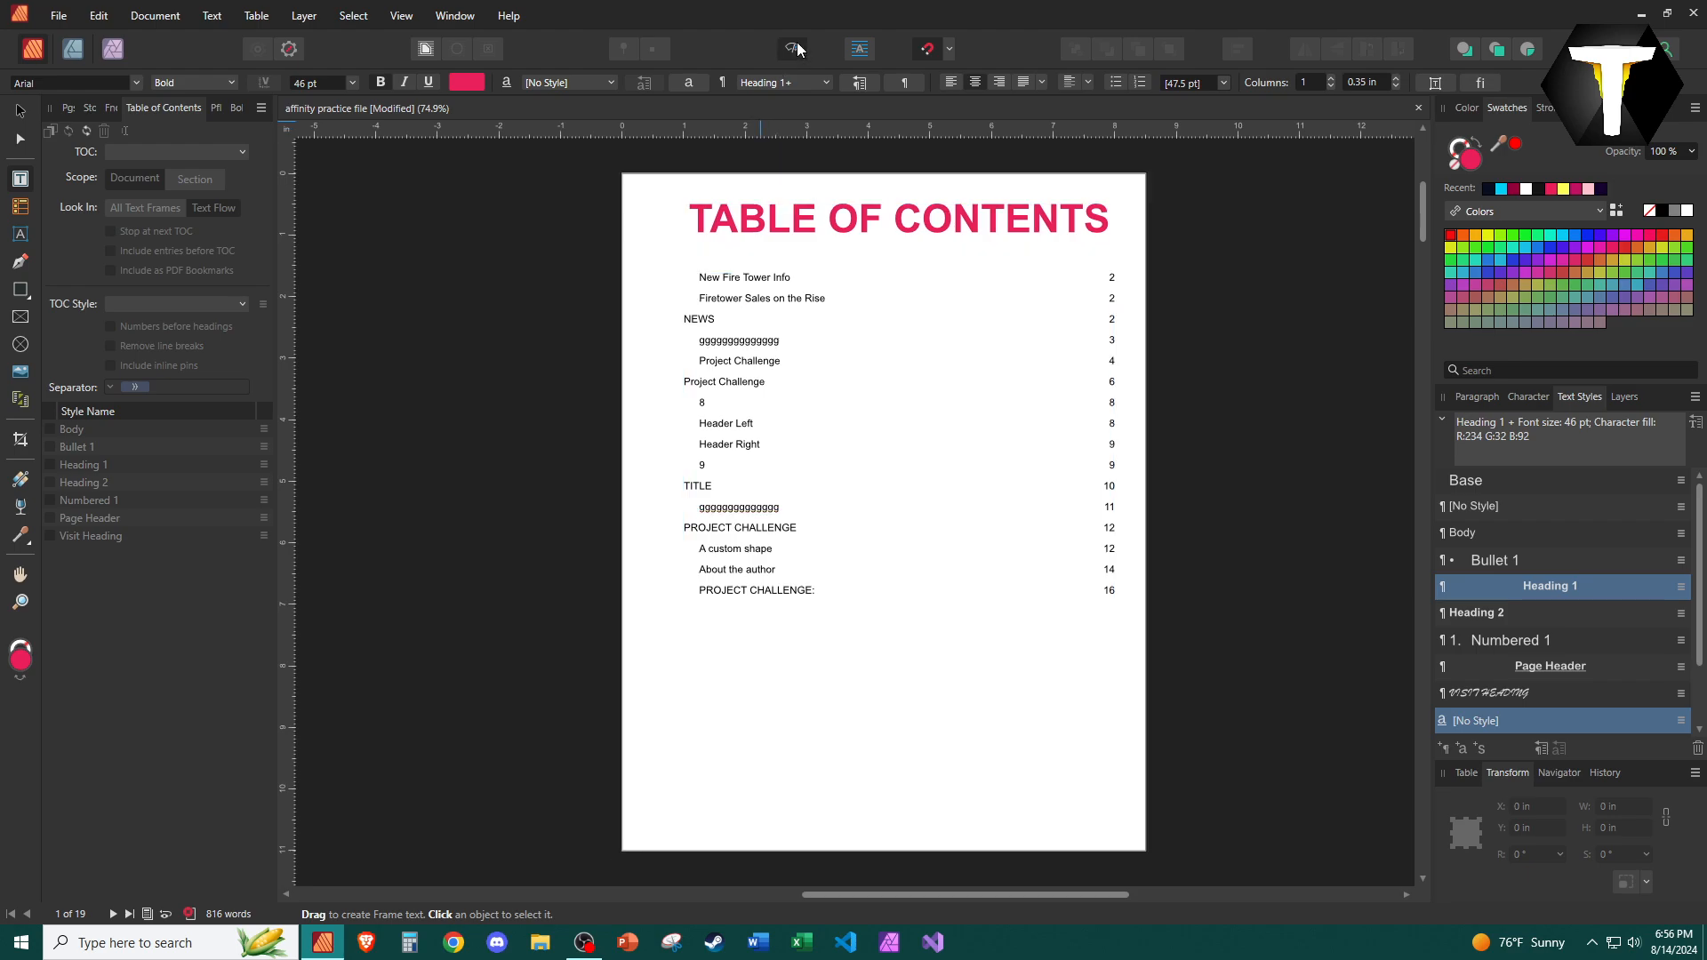
Examine the contents entries' context options and the Table of Contents text commands.
left_click(785, 319)
left_click_drag(693, 276, 1131, 653)
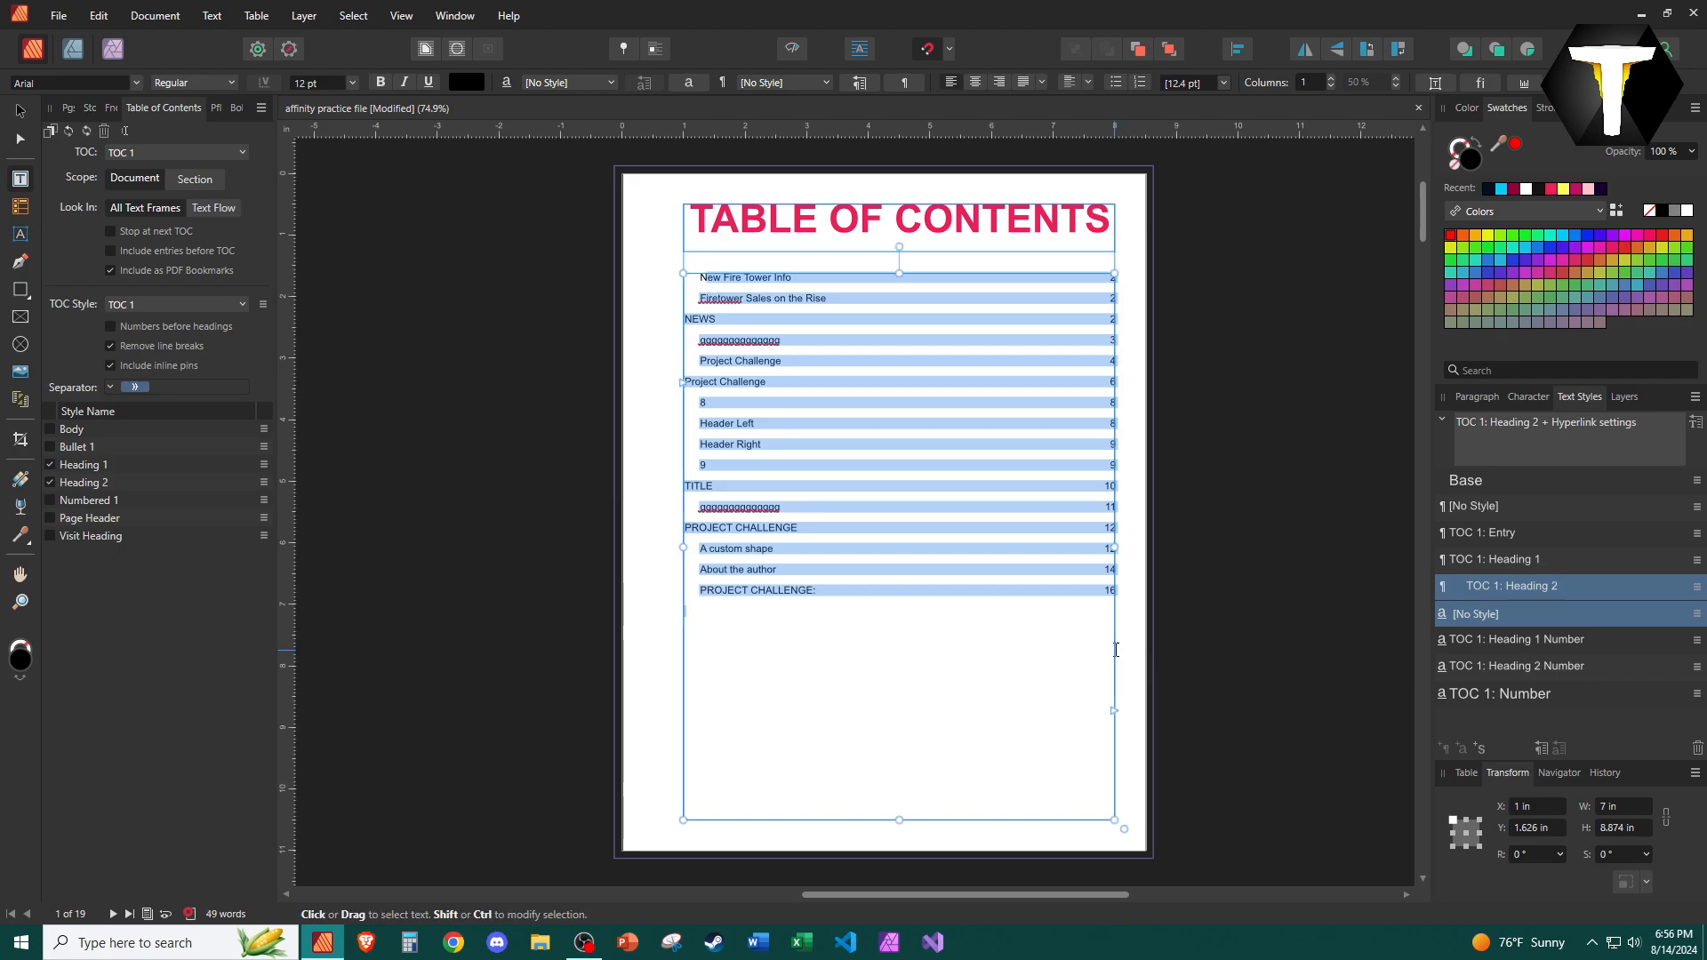
left_click(795, 280)
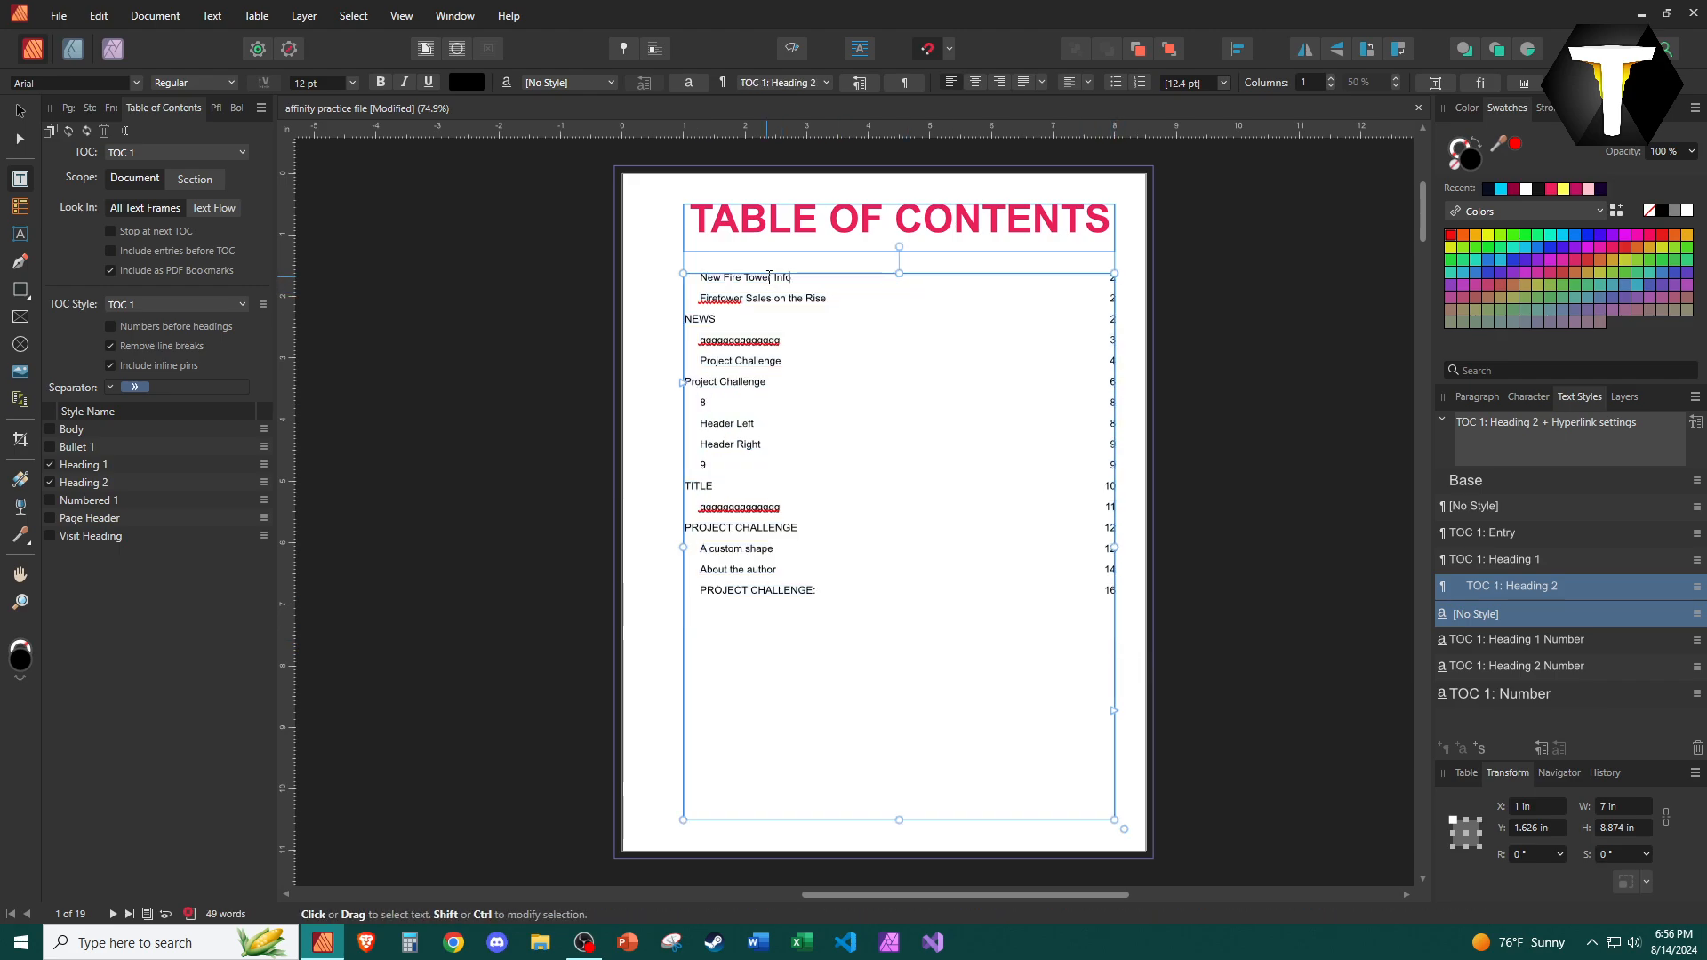
right_click(770, 278)
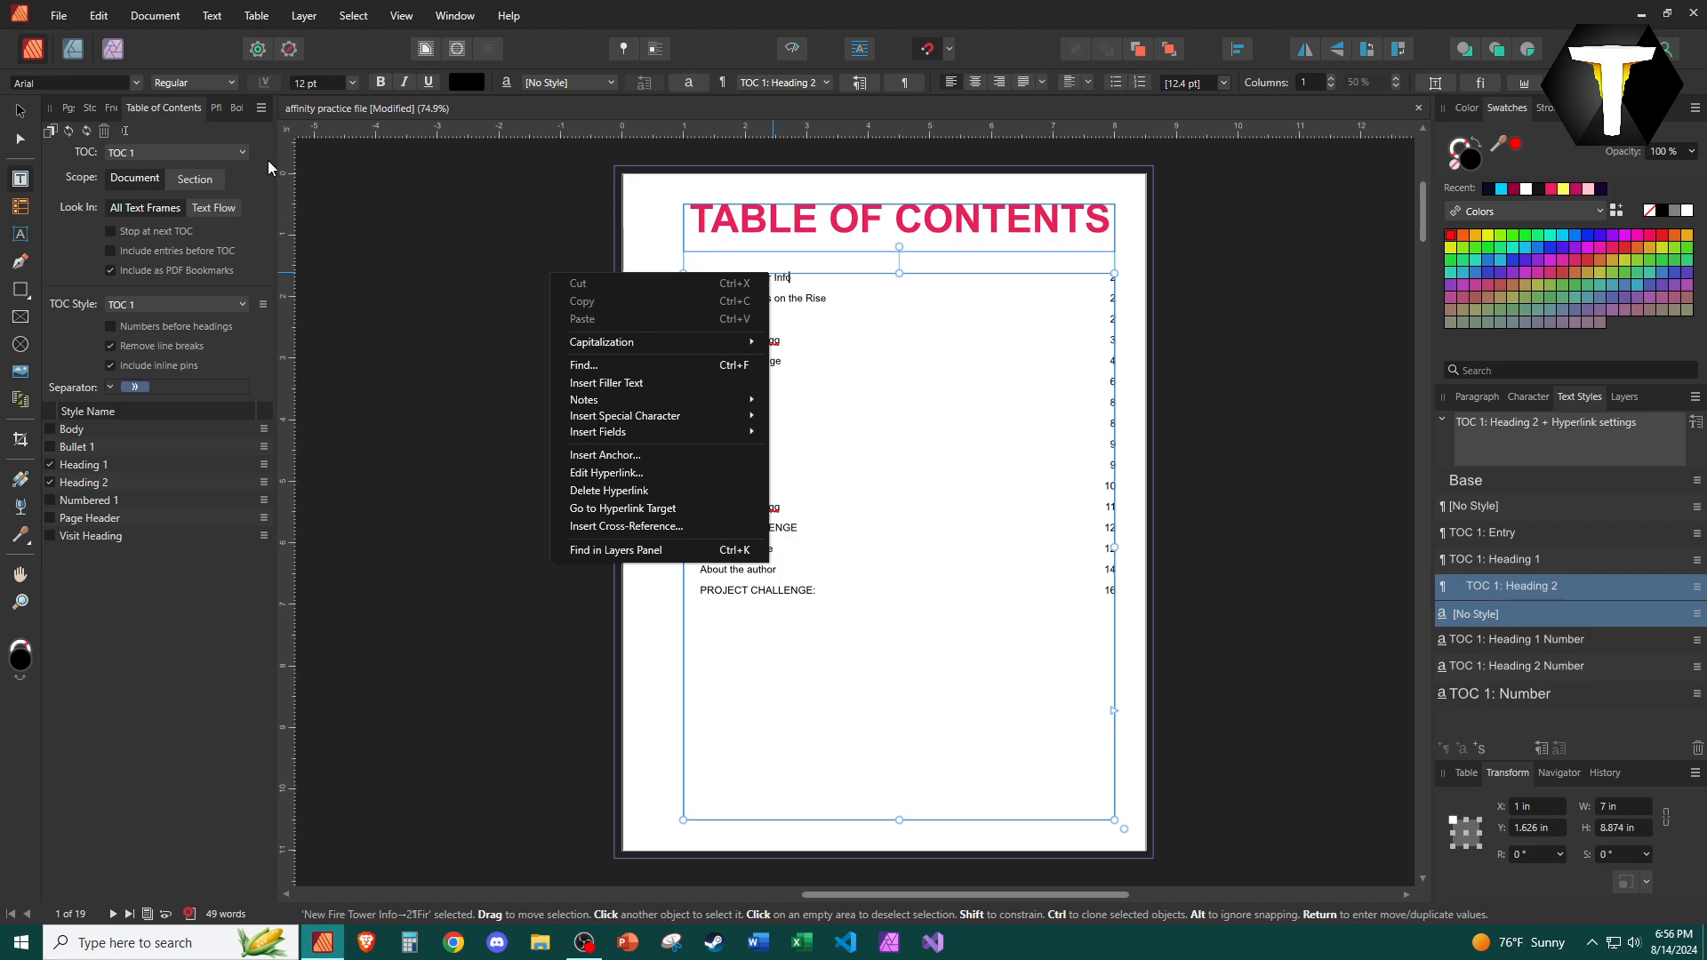
left_click(212, 15)
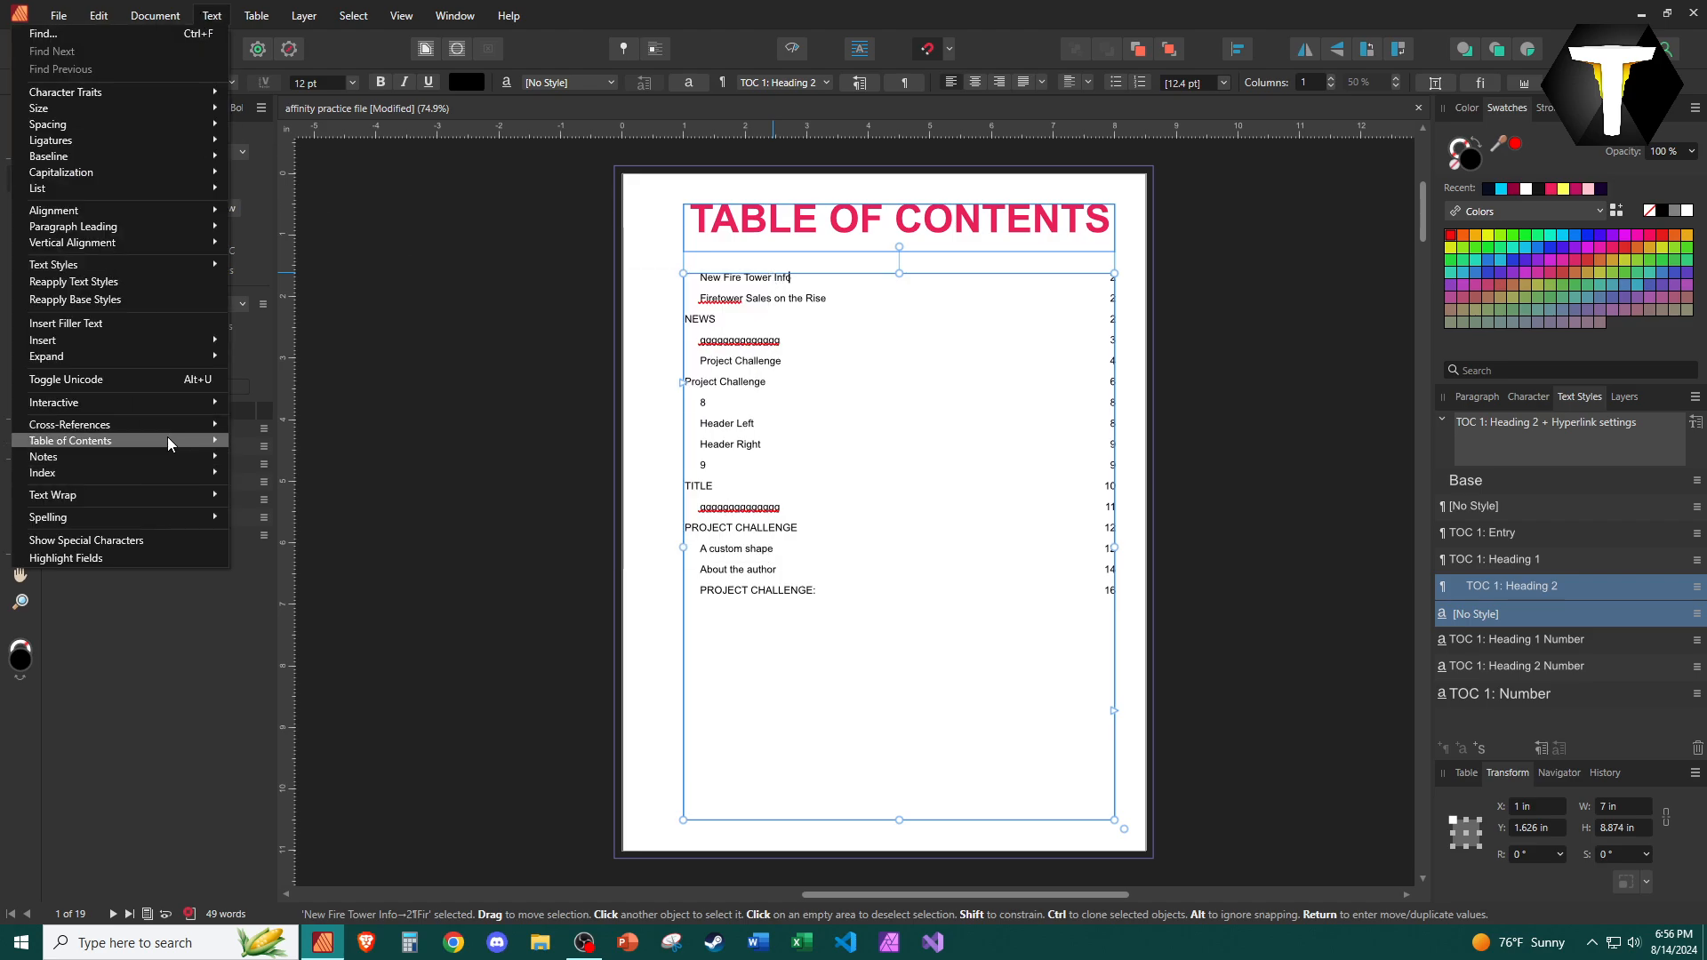
mouse_move(167, 442)
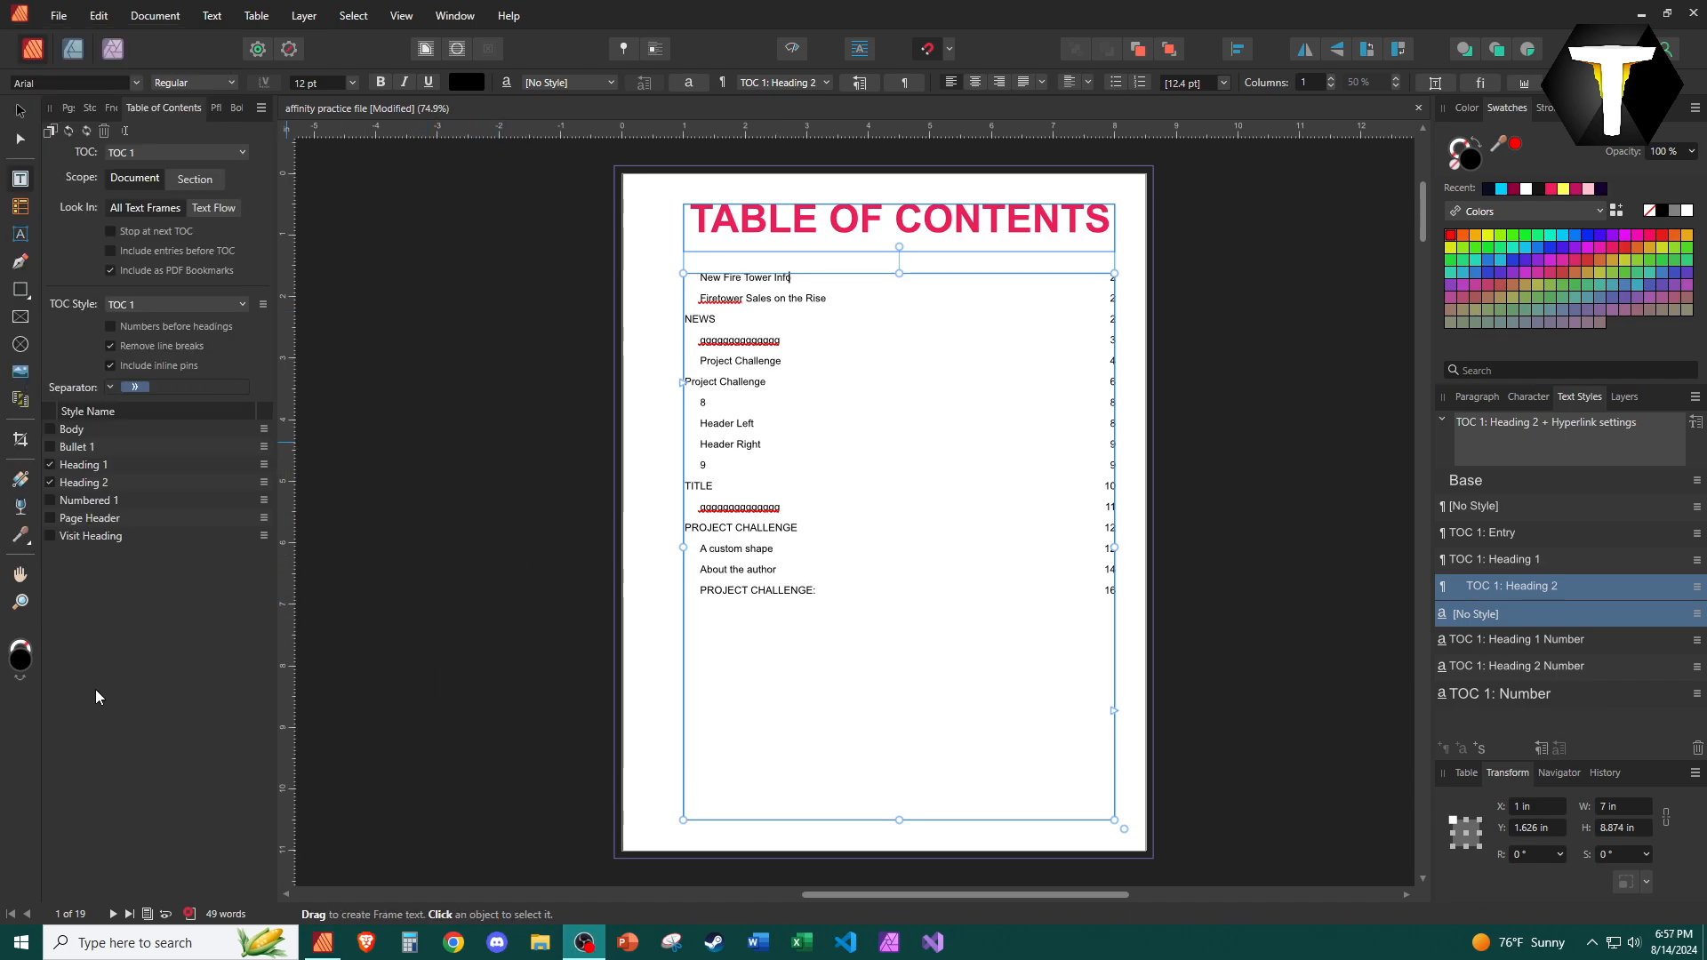
Widen the side panel and browse its Pages, Stock, Find and Replace, Preflight and Books tabs.
left_click_drag(281, 203, 540, 245)
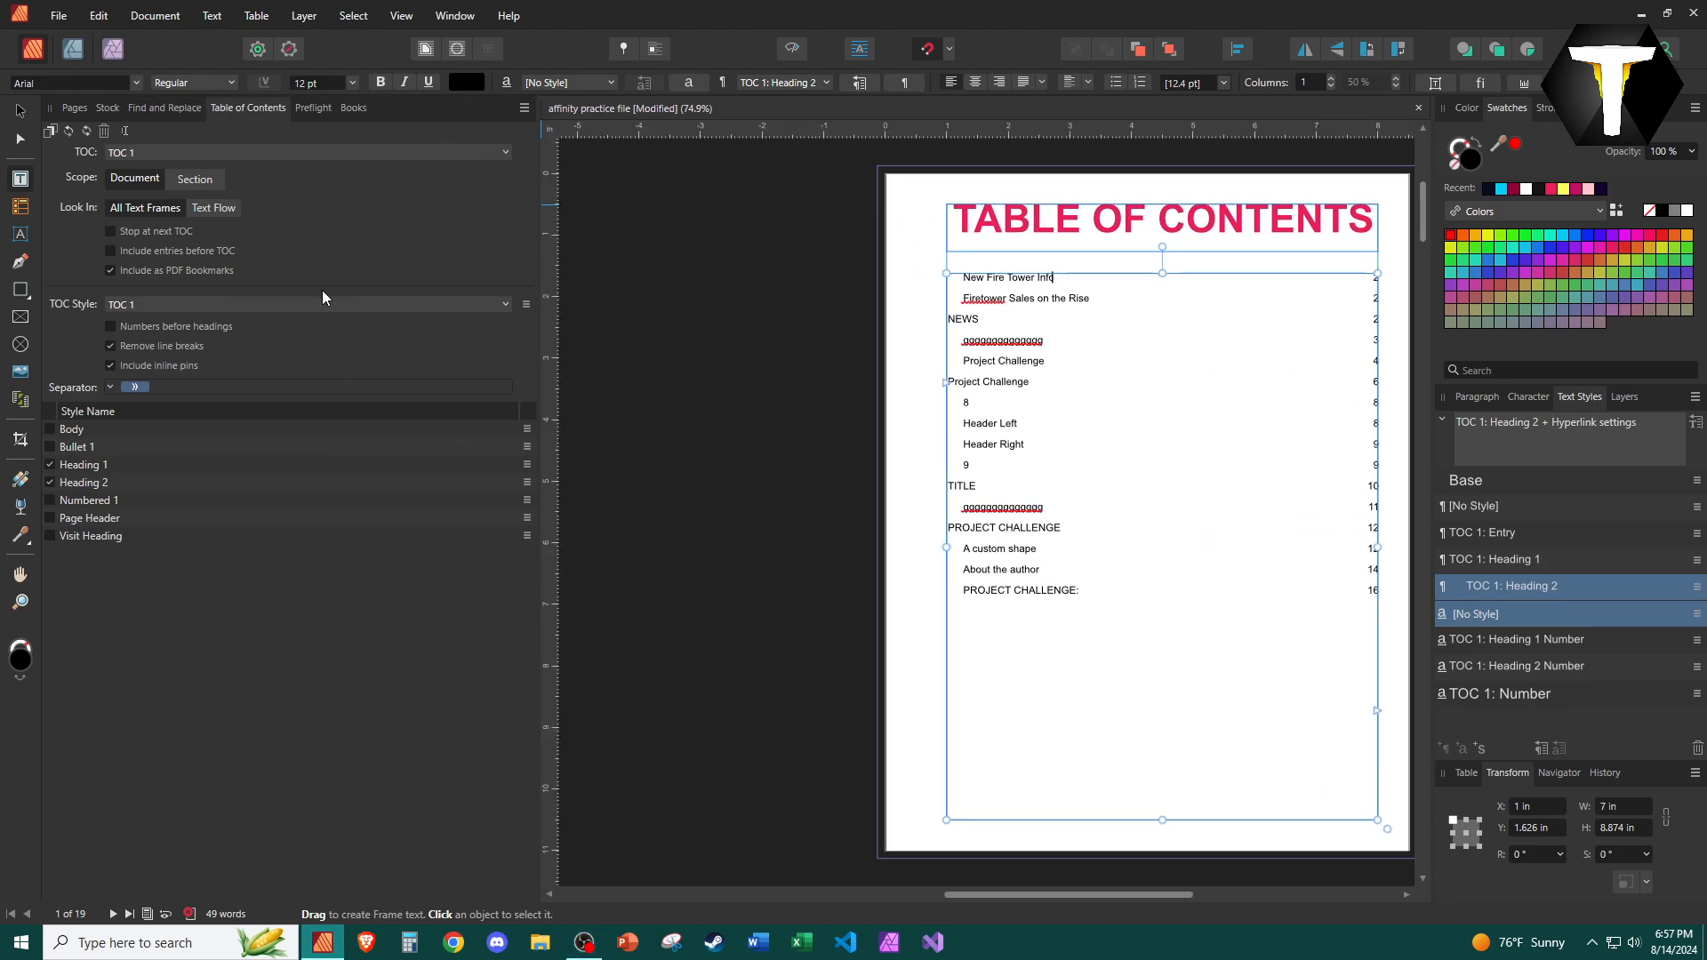
left_click(74, 108)
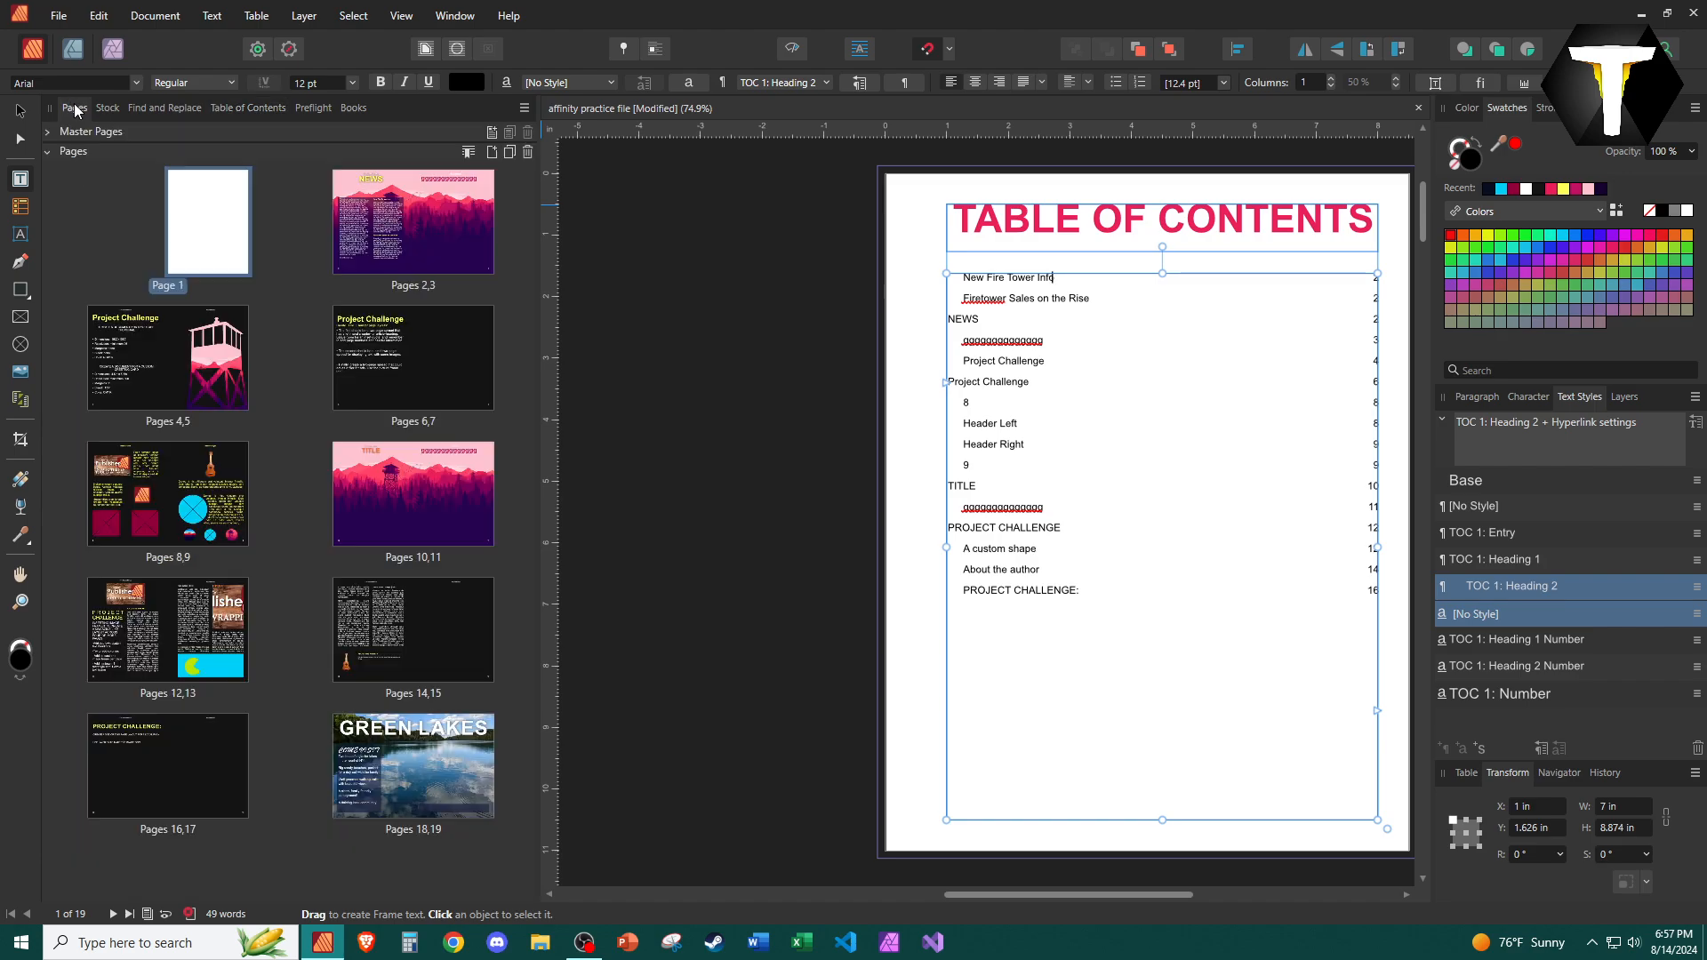
left_click(107, 108)
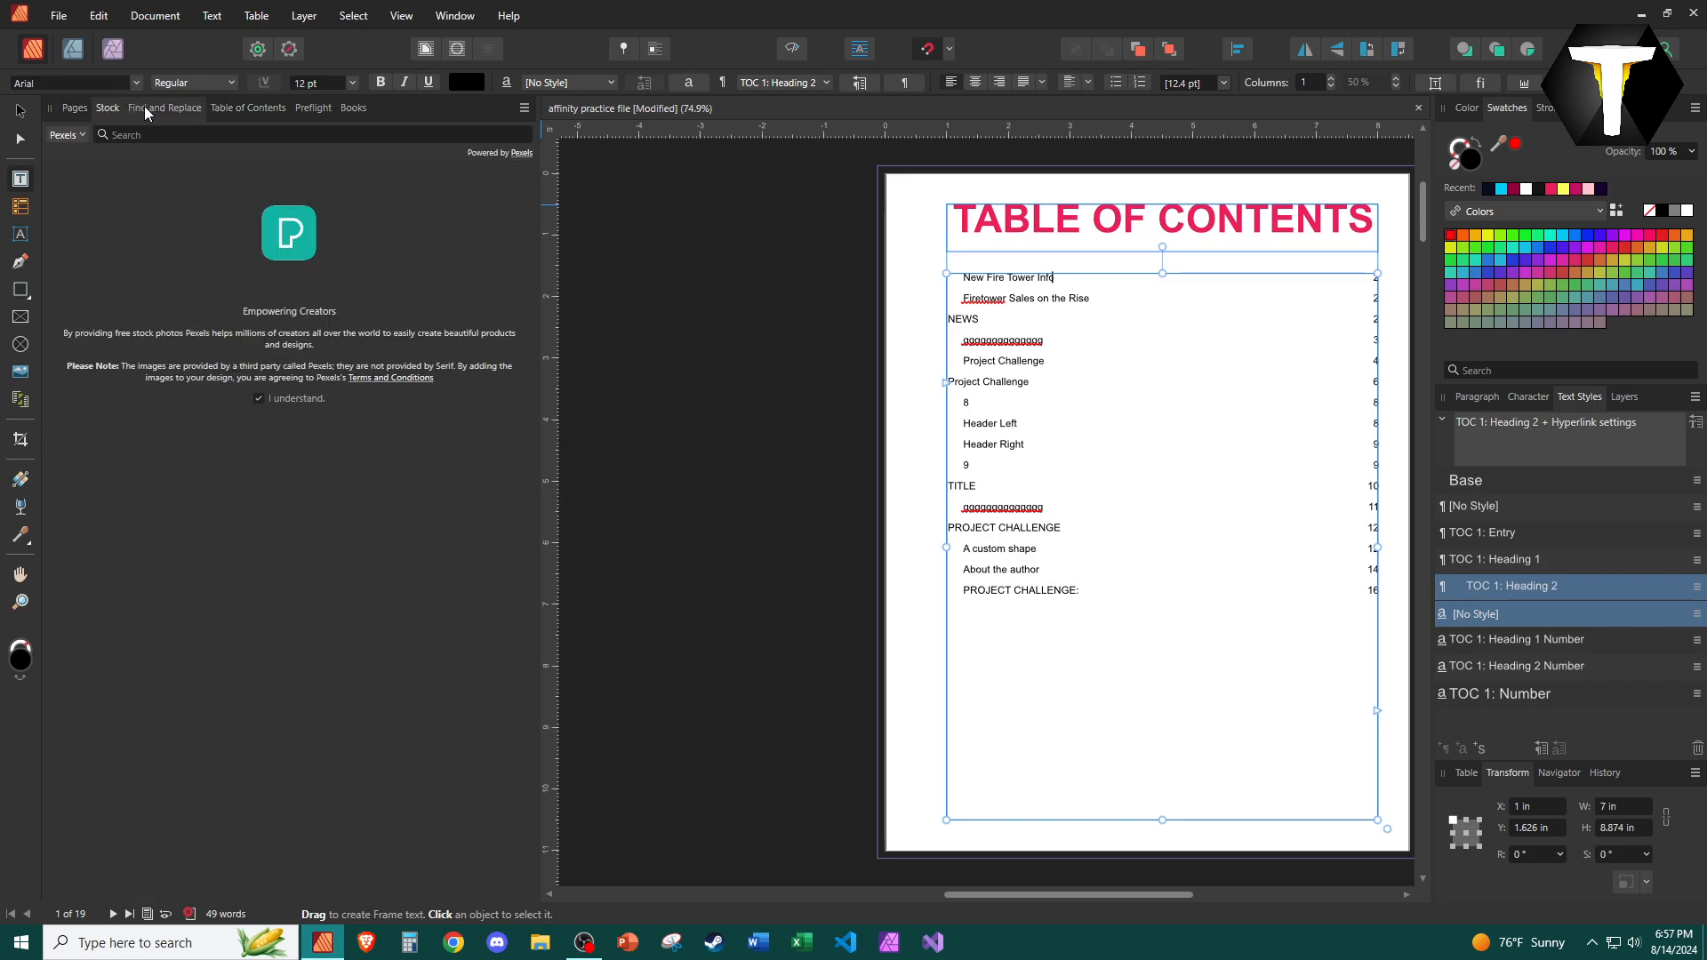
left_click(144, 108)
left_click(313, 107)
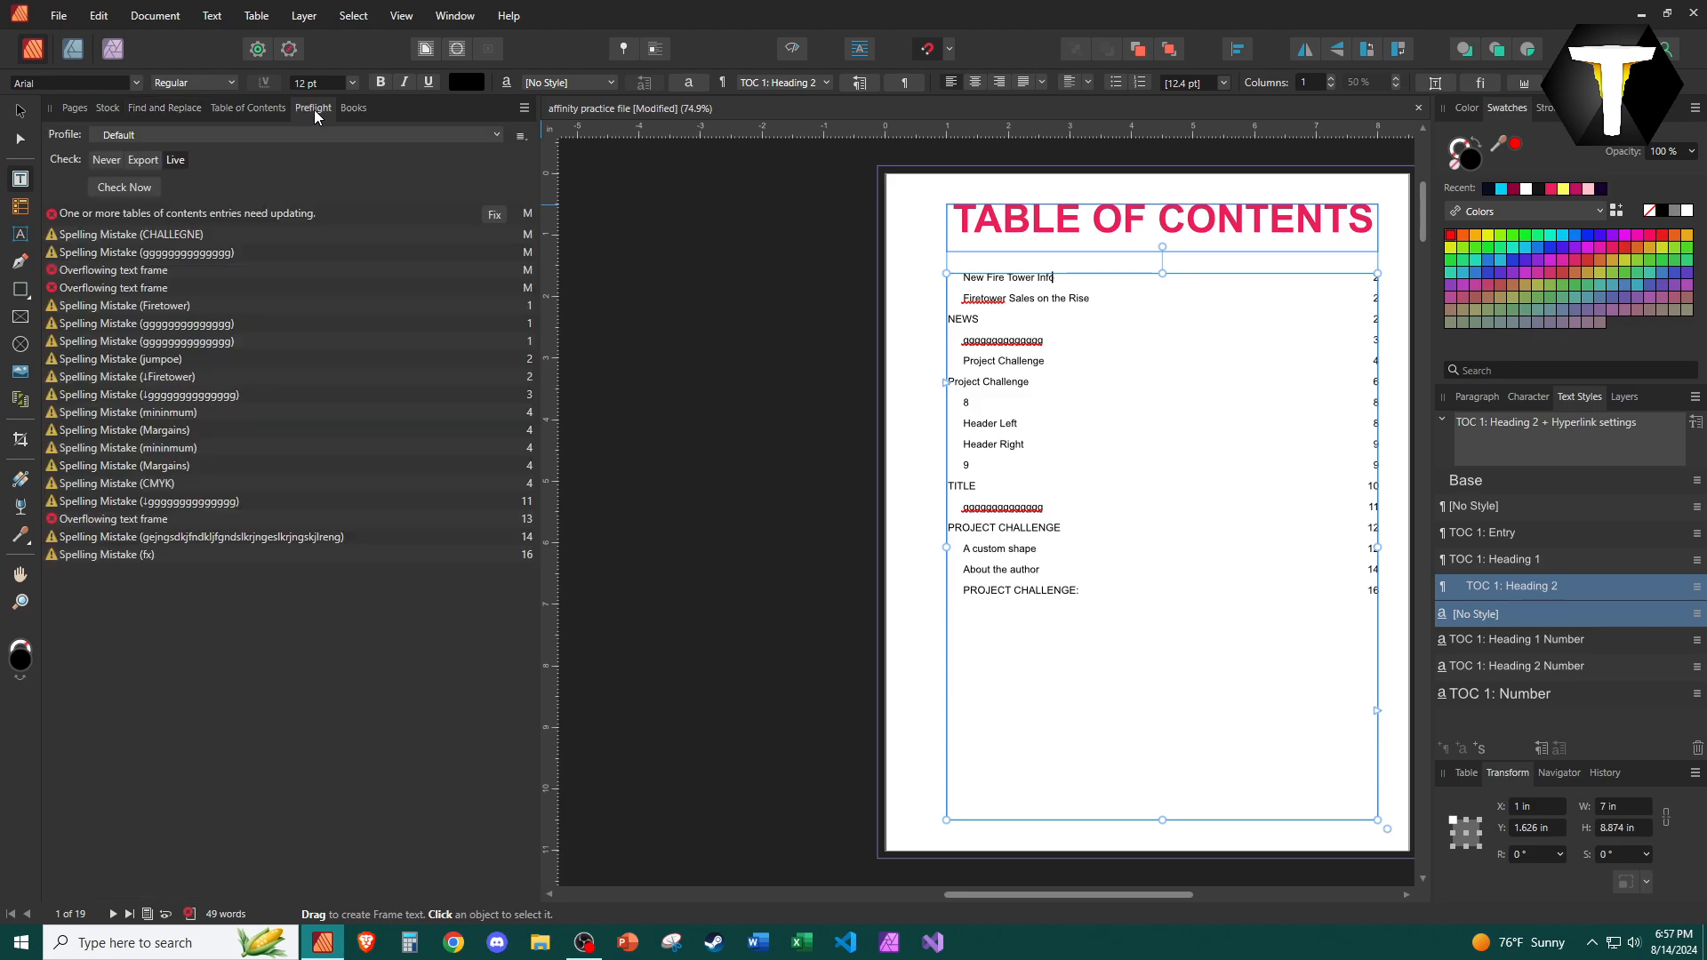
left_click(353, 108)
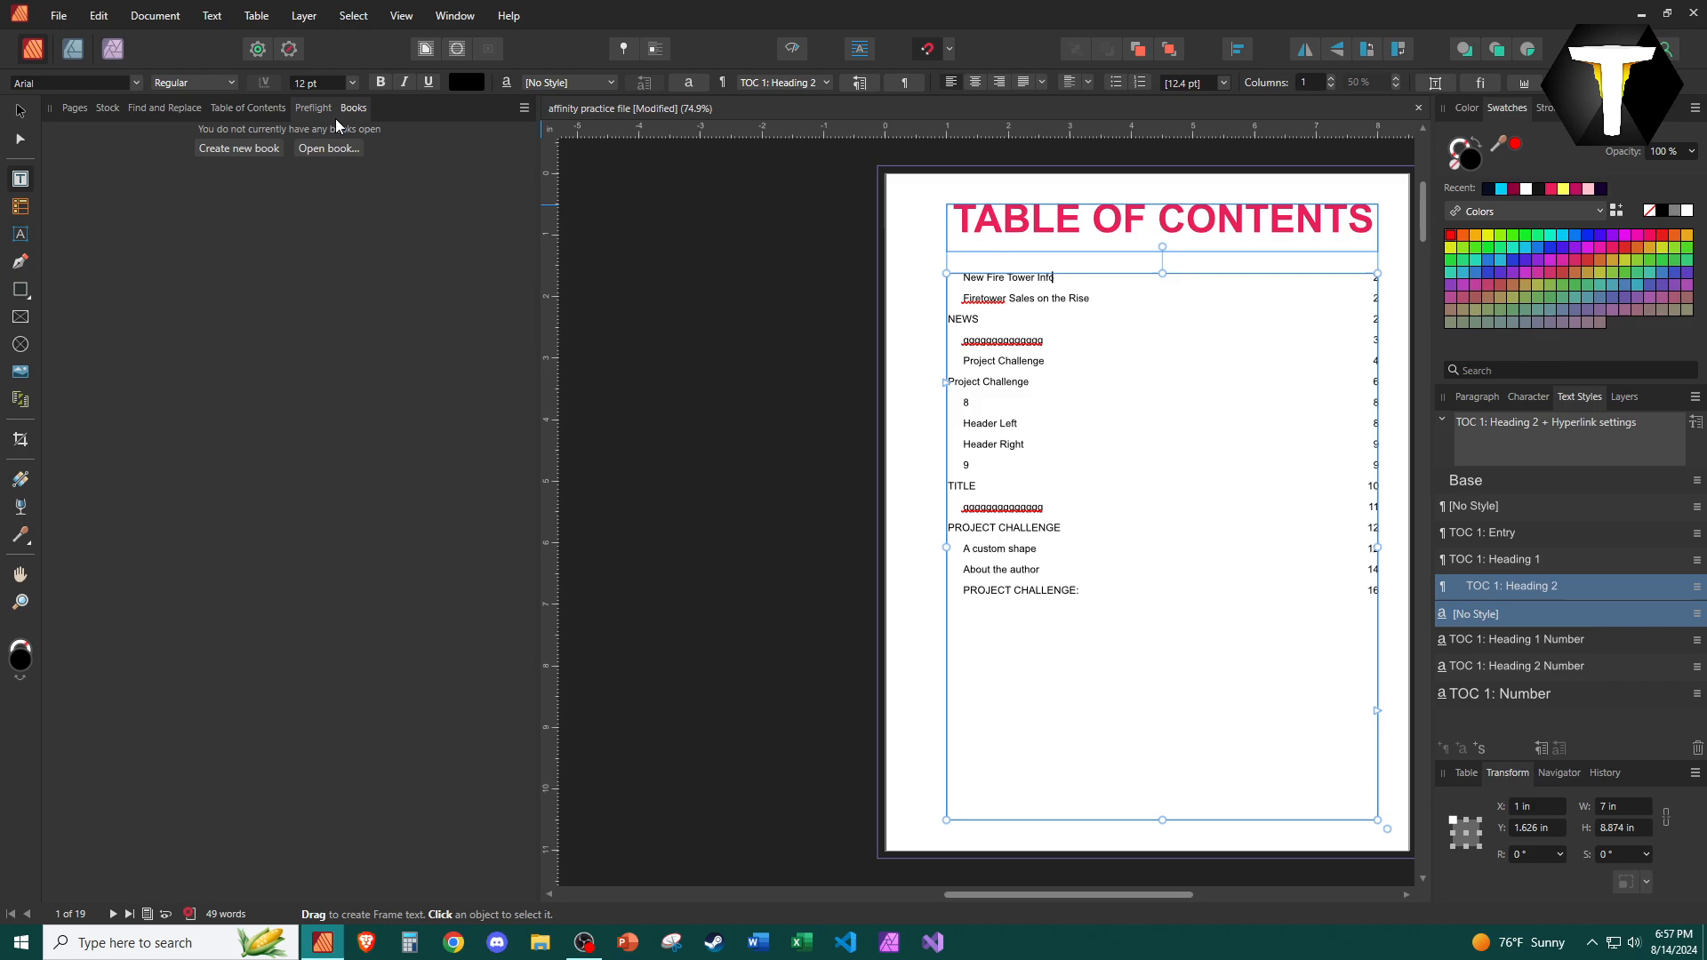
left_click(236, 108)
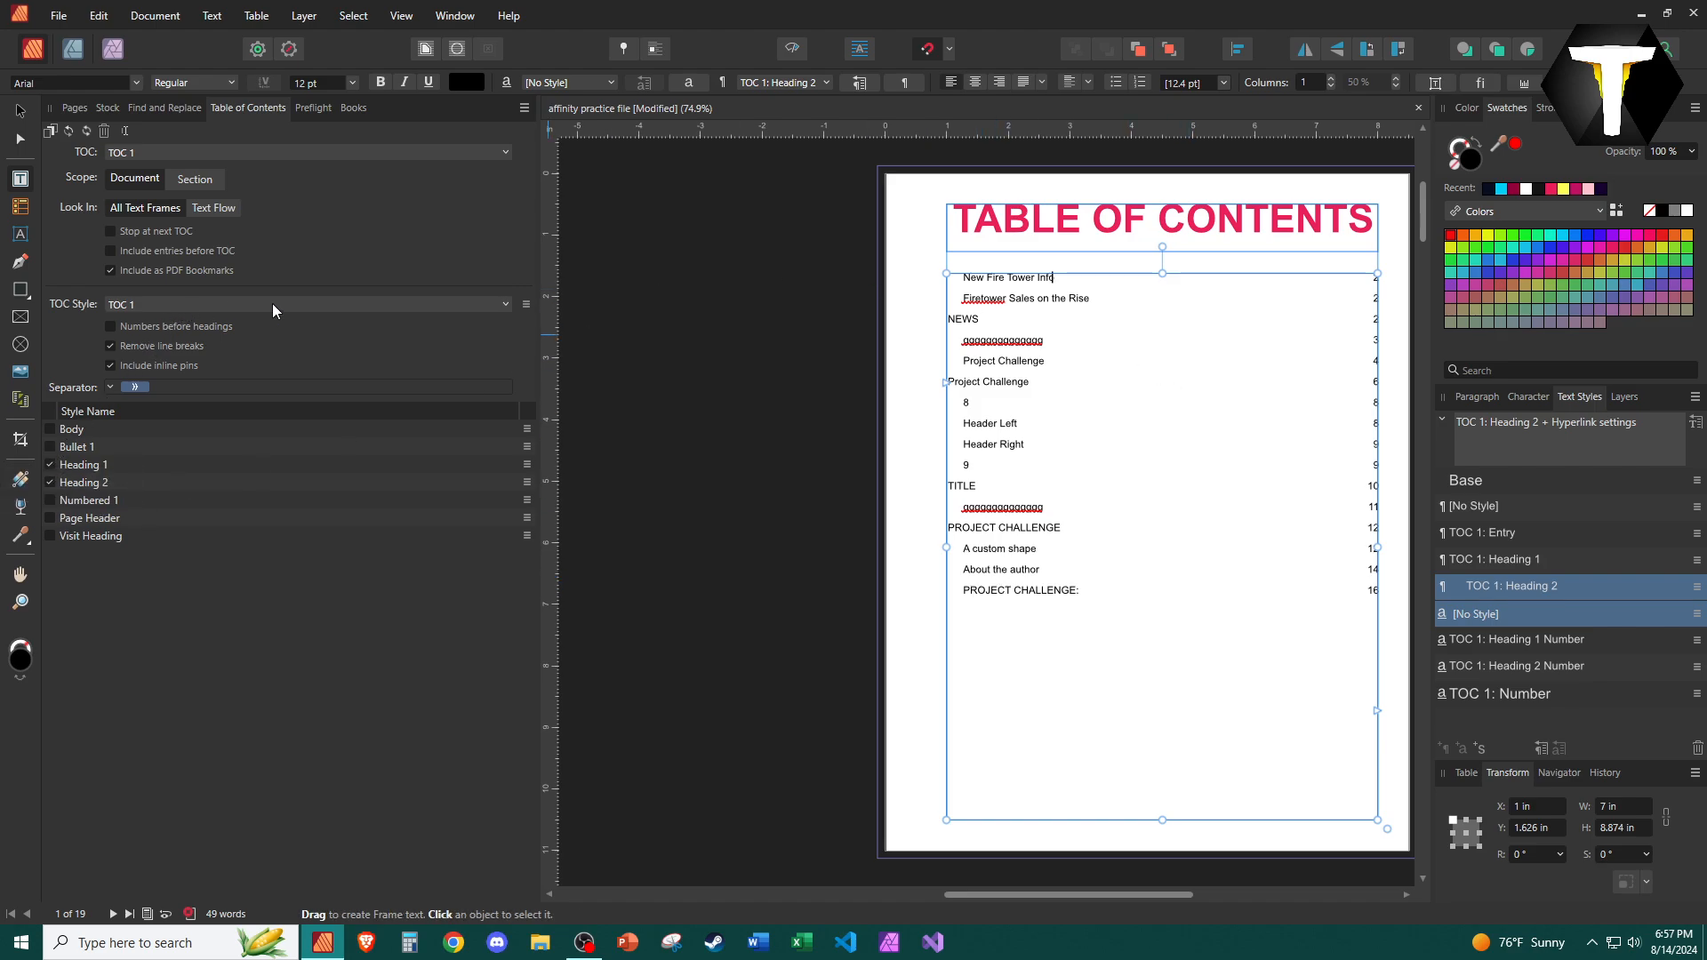
Toggle Heading 2 off and back on to regenerate the table of contents entries.
left_click(444, 304)
left_click(446, 304)
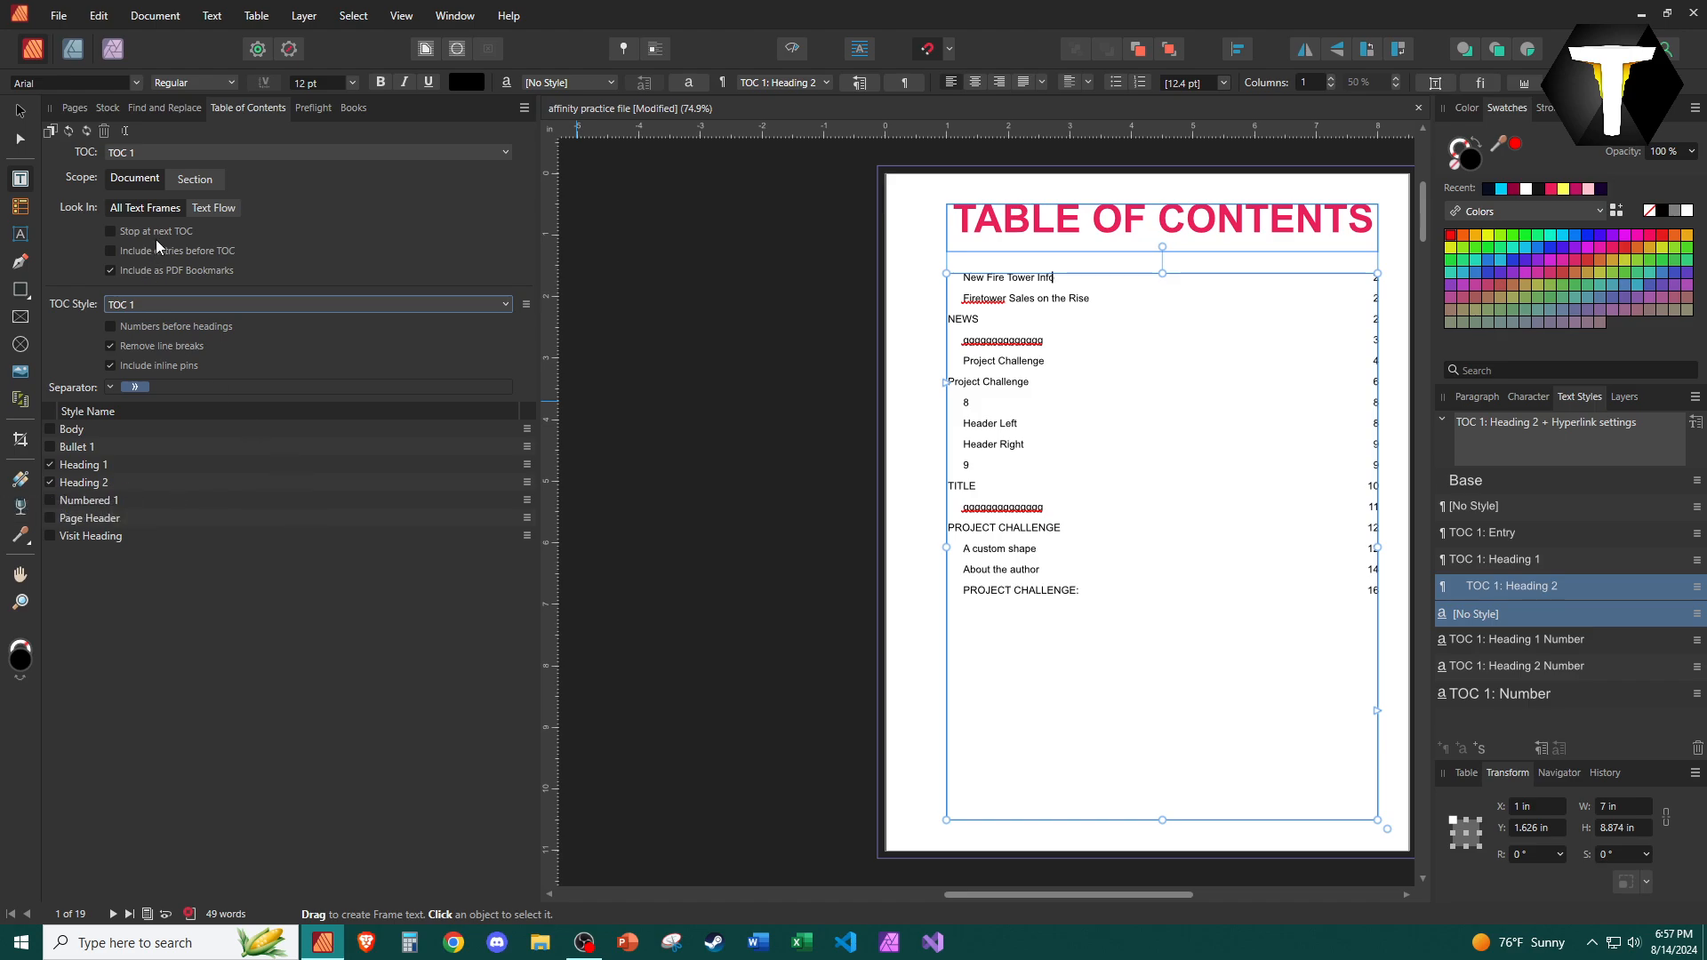
left_click(50, 483)
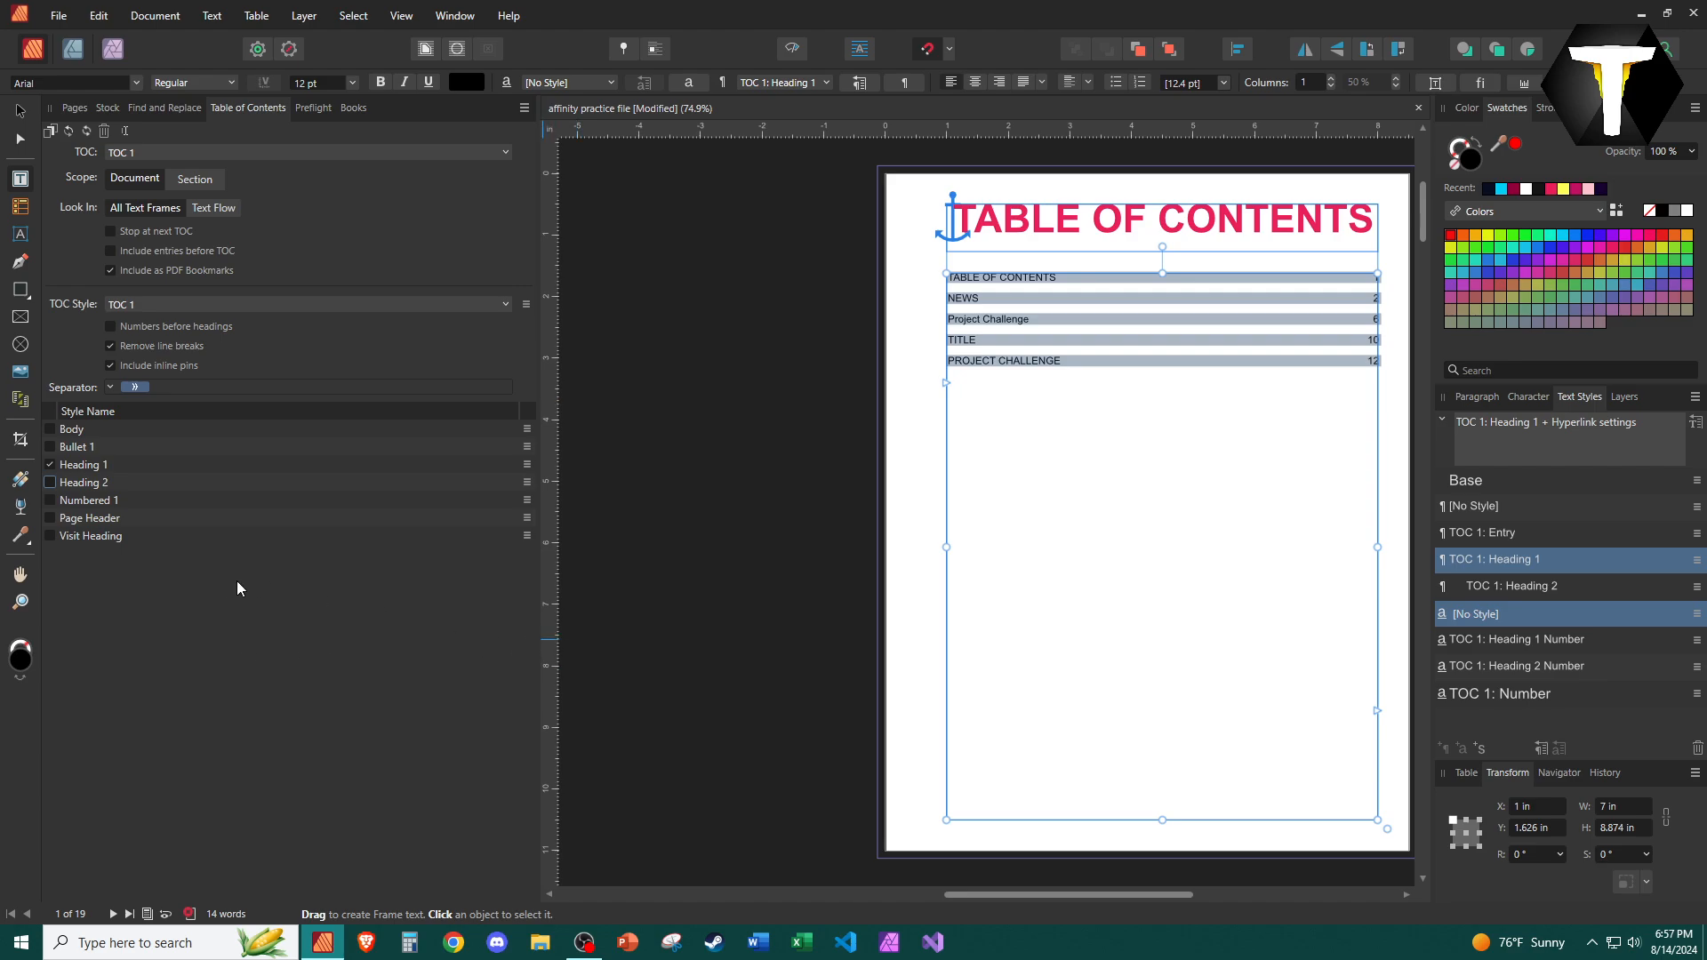
left_click(55, 482)
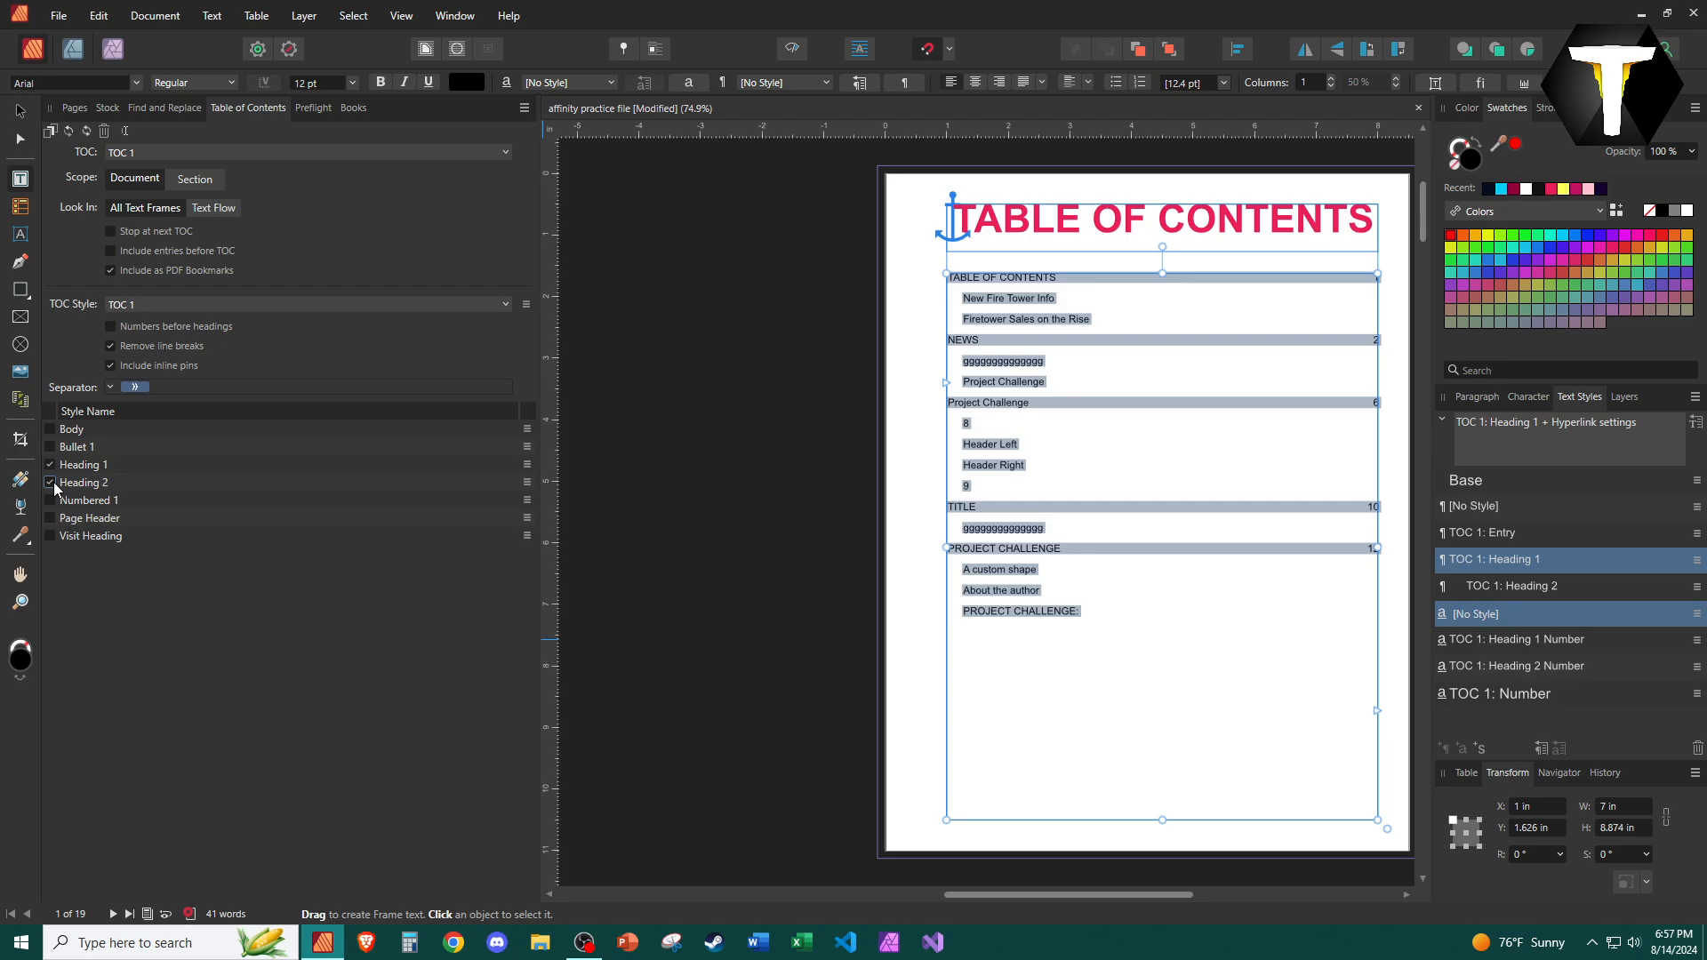
Remove Heading 2 entries from the table of contents and bring up the page thumbnails.
left_click(54, 482)
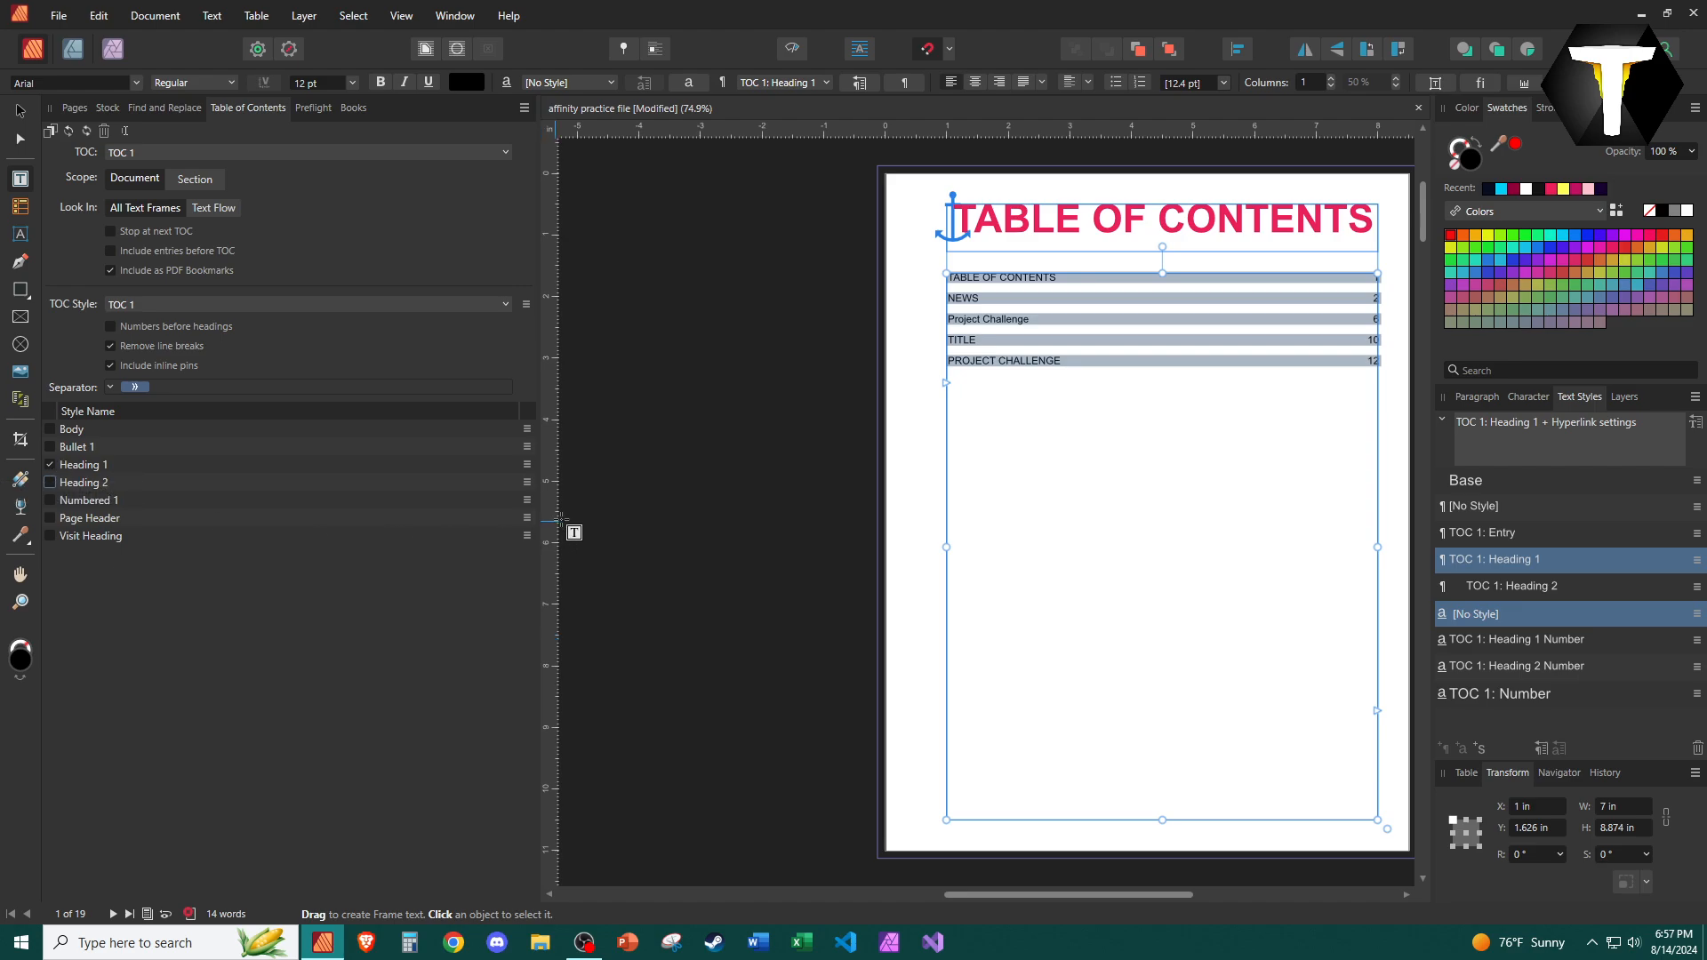
left_click_drag(538, 539, 277, 567)
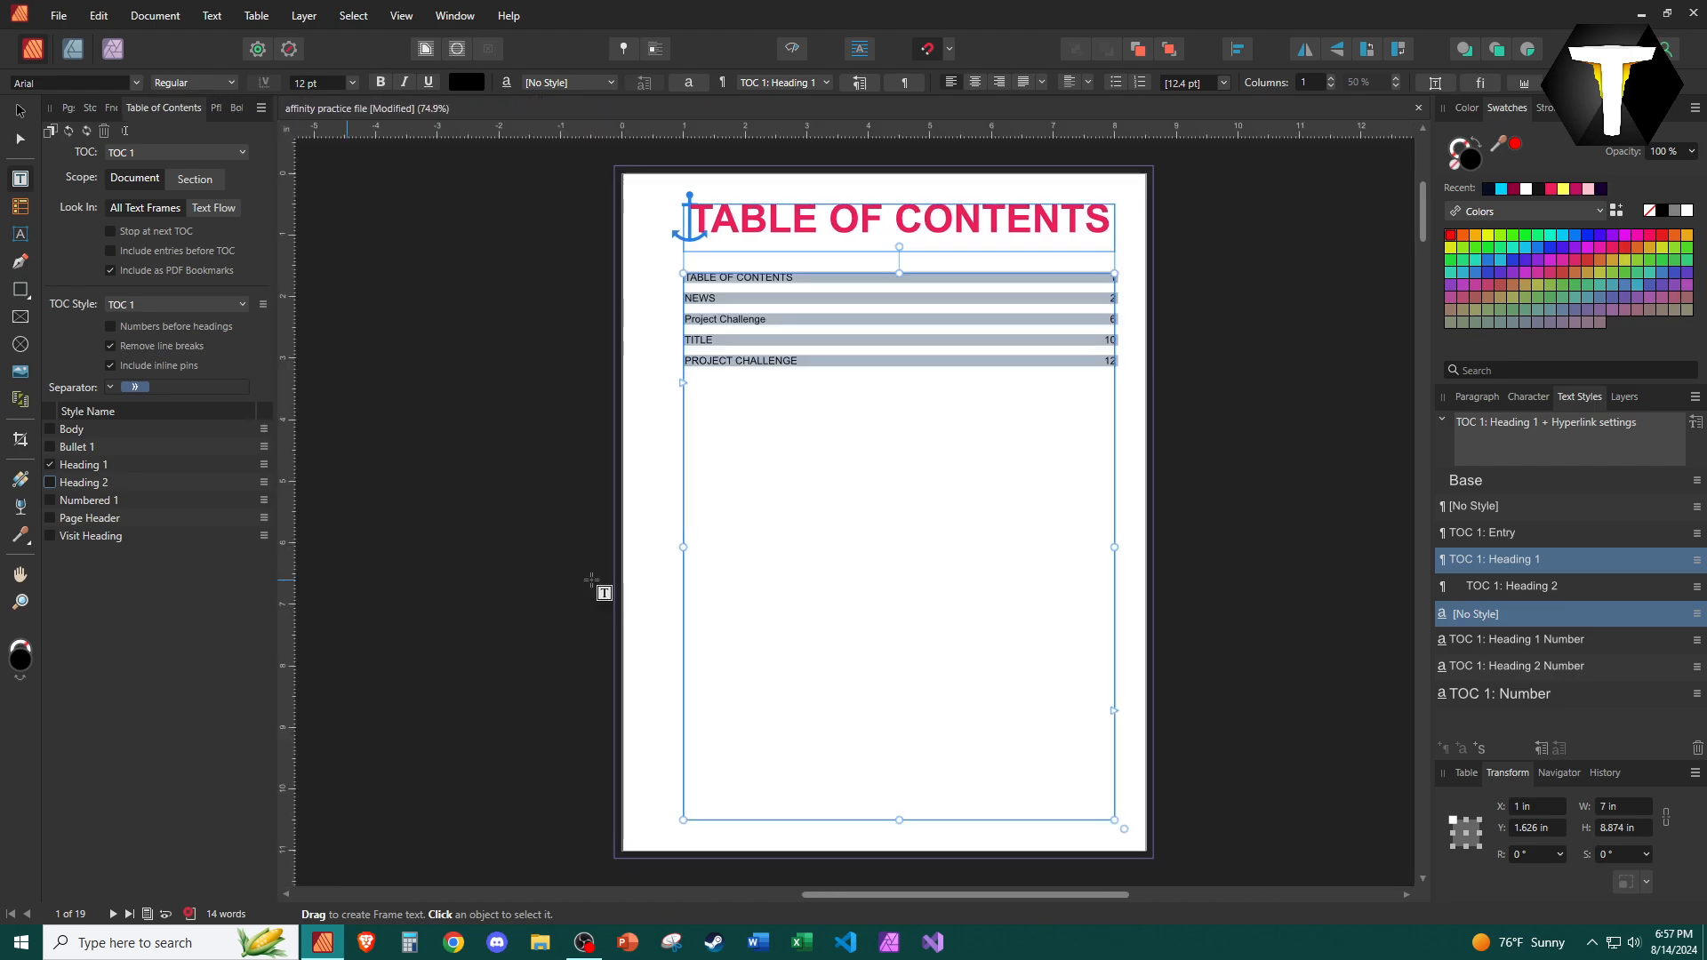
left_click(69, 108)
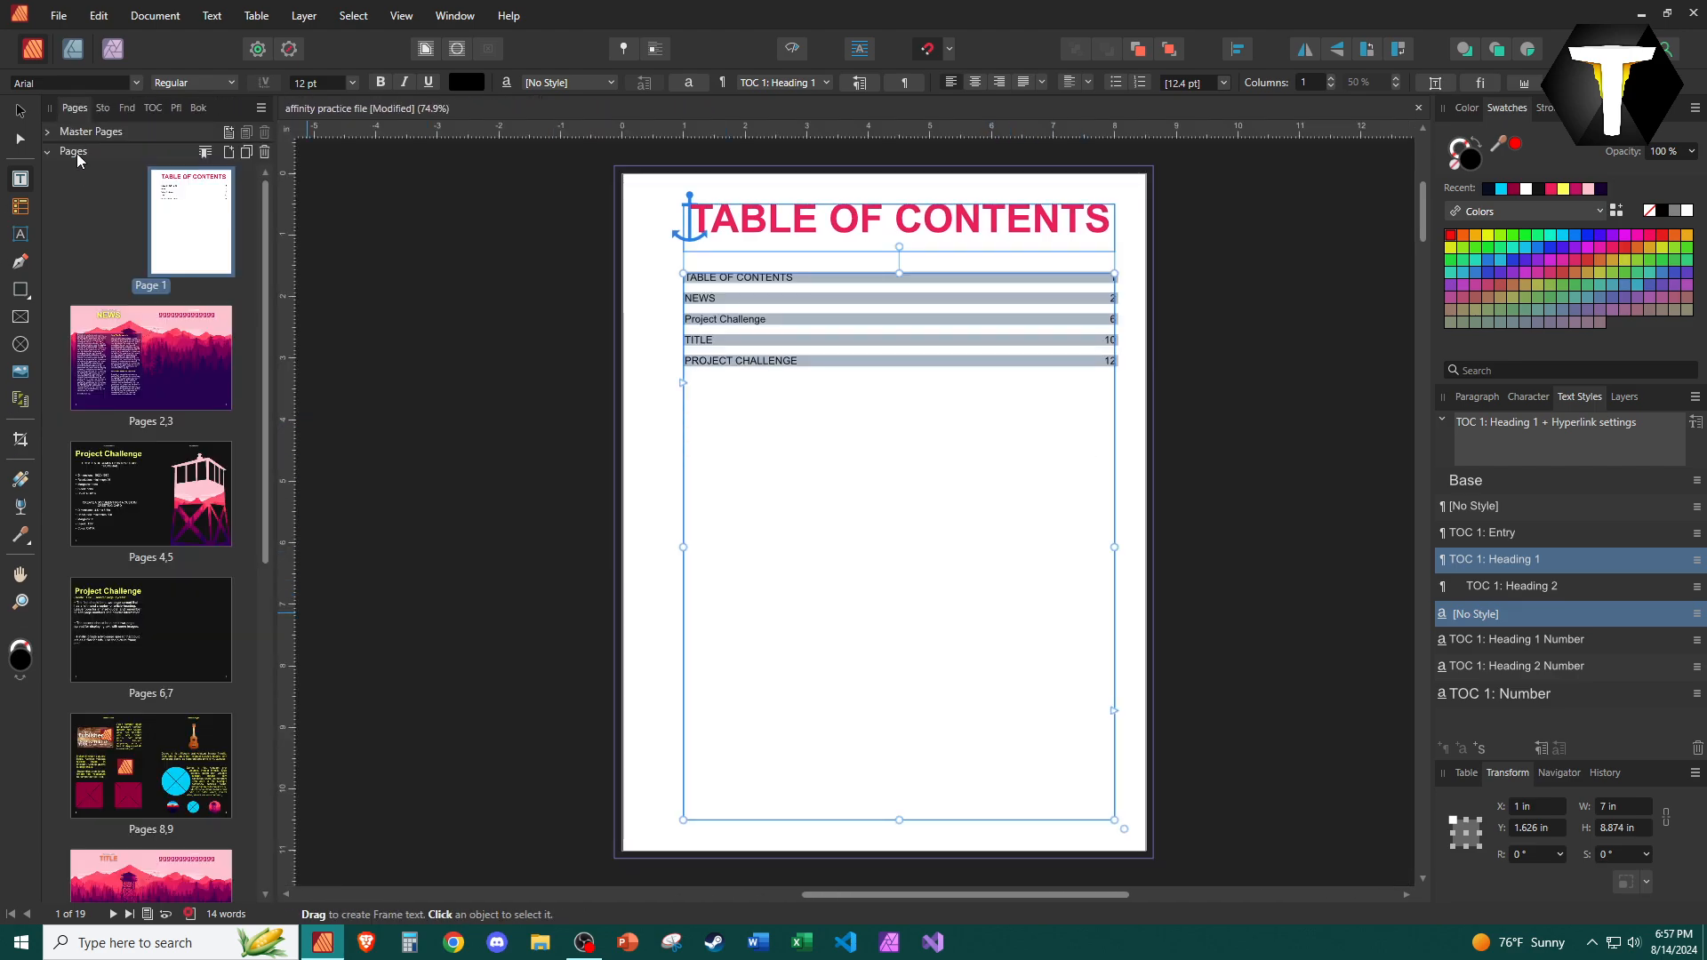
Apply the Heading 1 style to the Project Challenge heading on page 4.
left_click(150, 354)
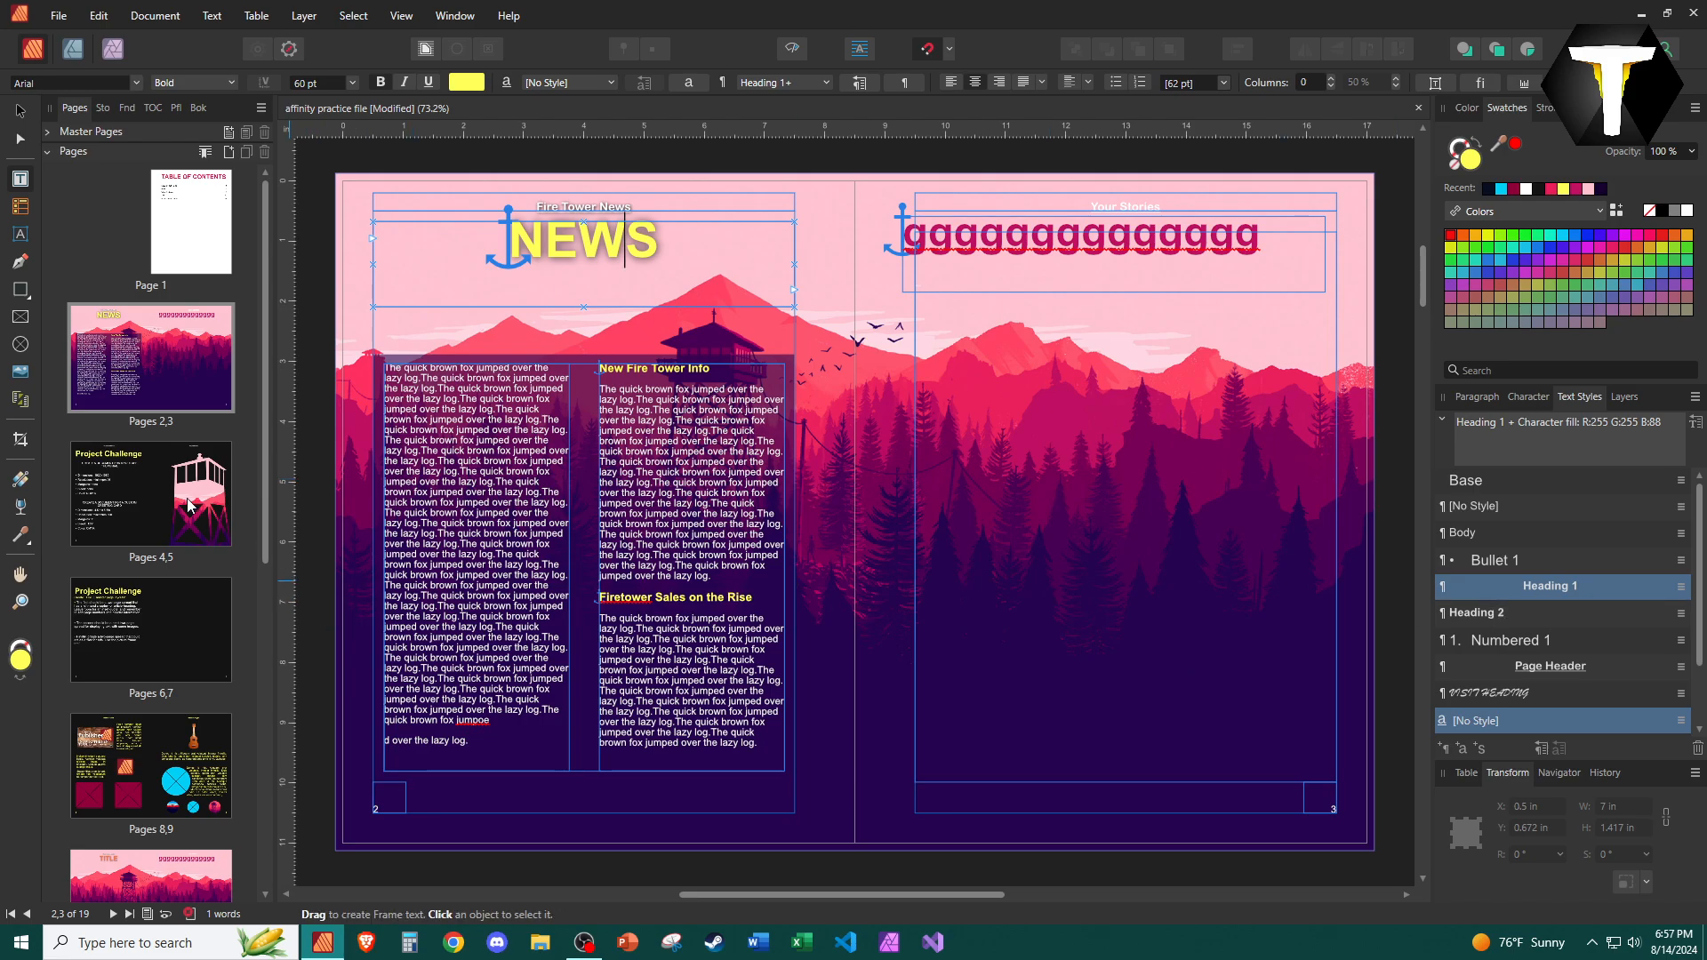
left_click(166, 500)
left_click(499, 258)
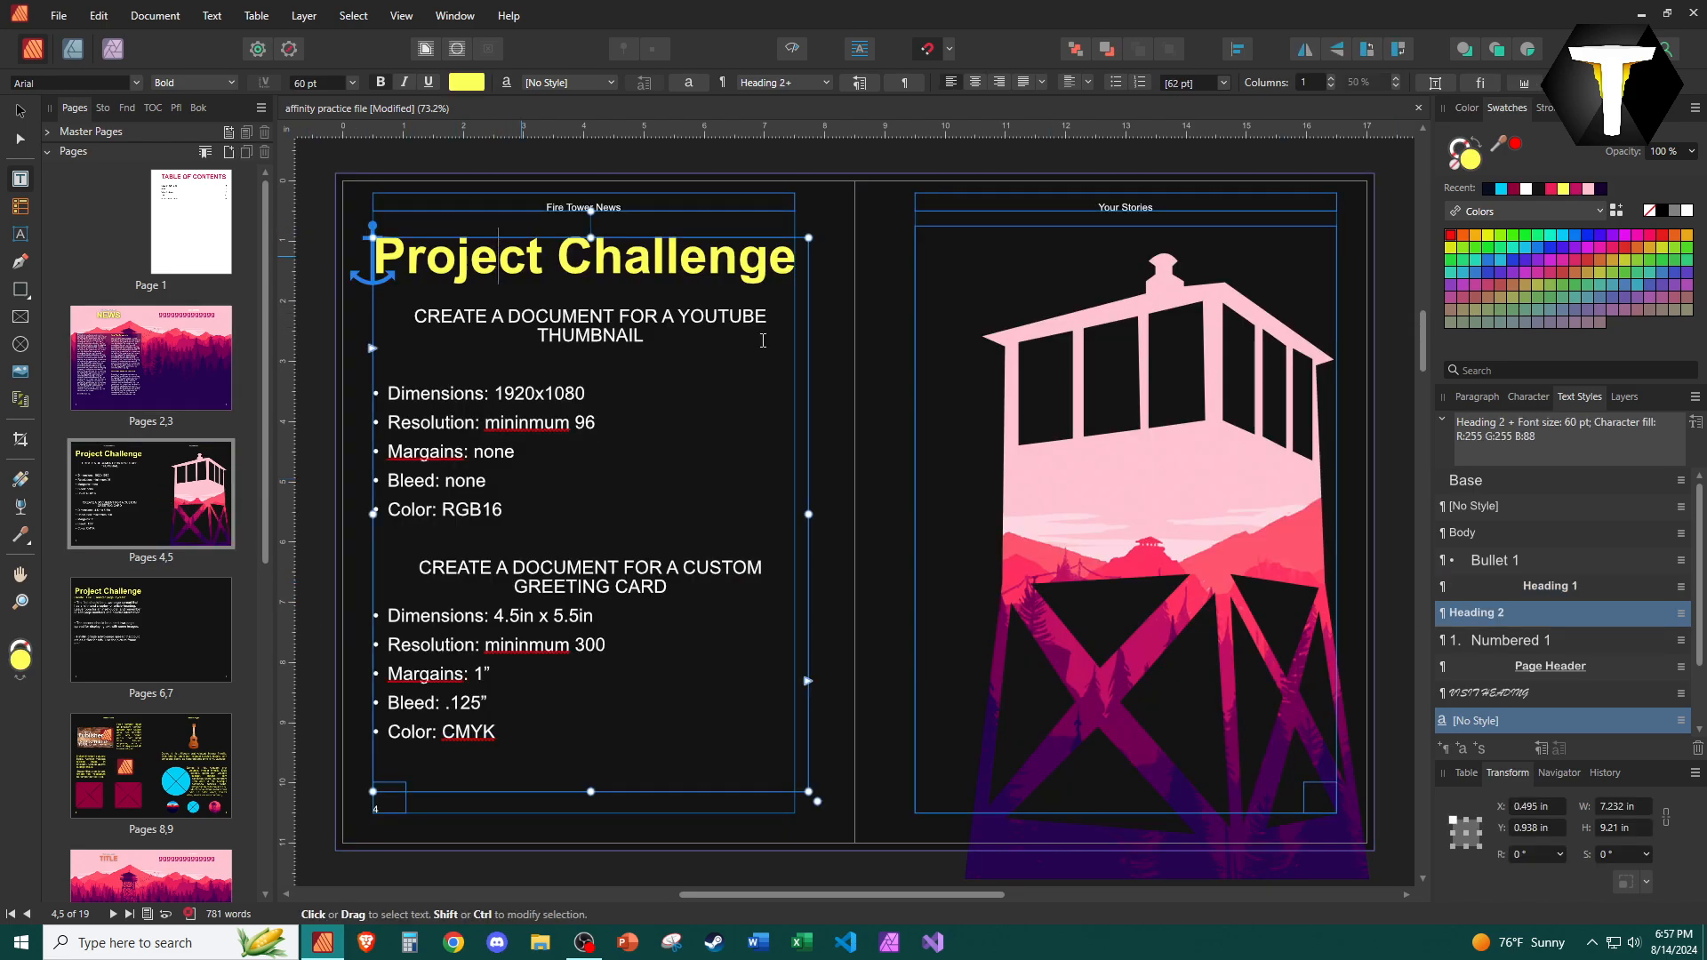
left_click(1531, 587)
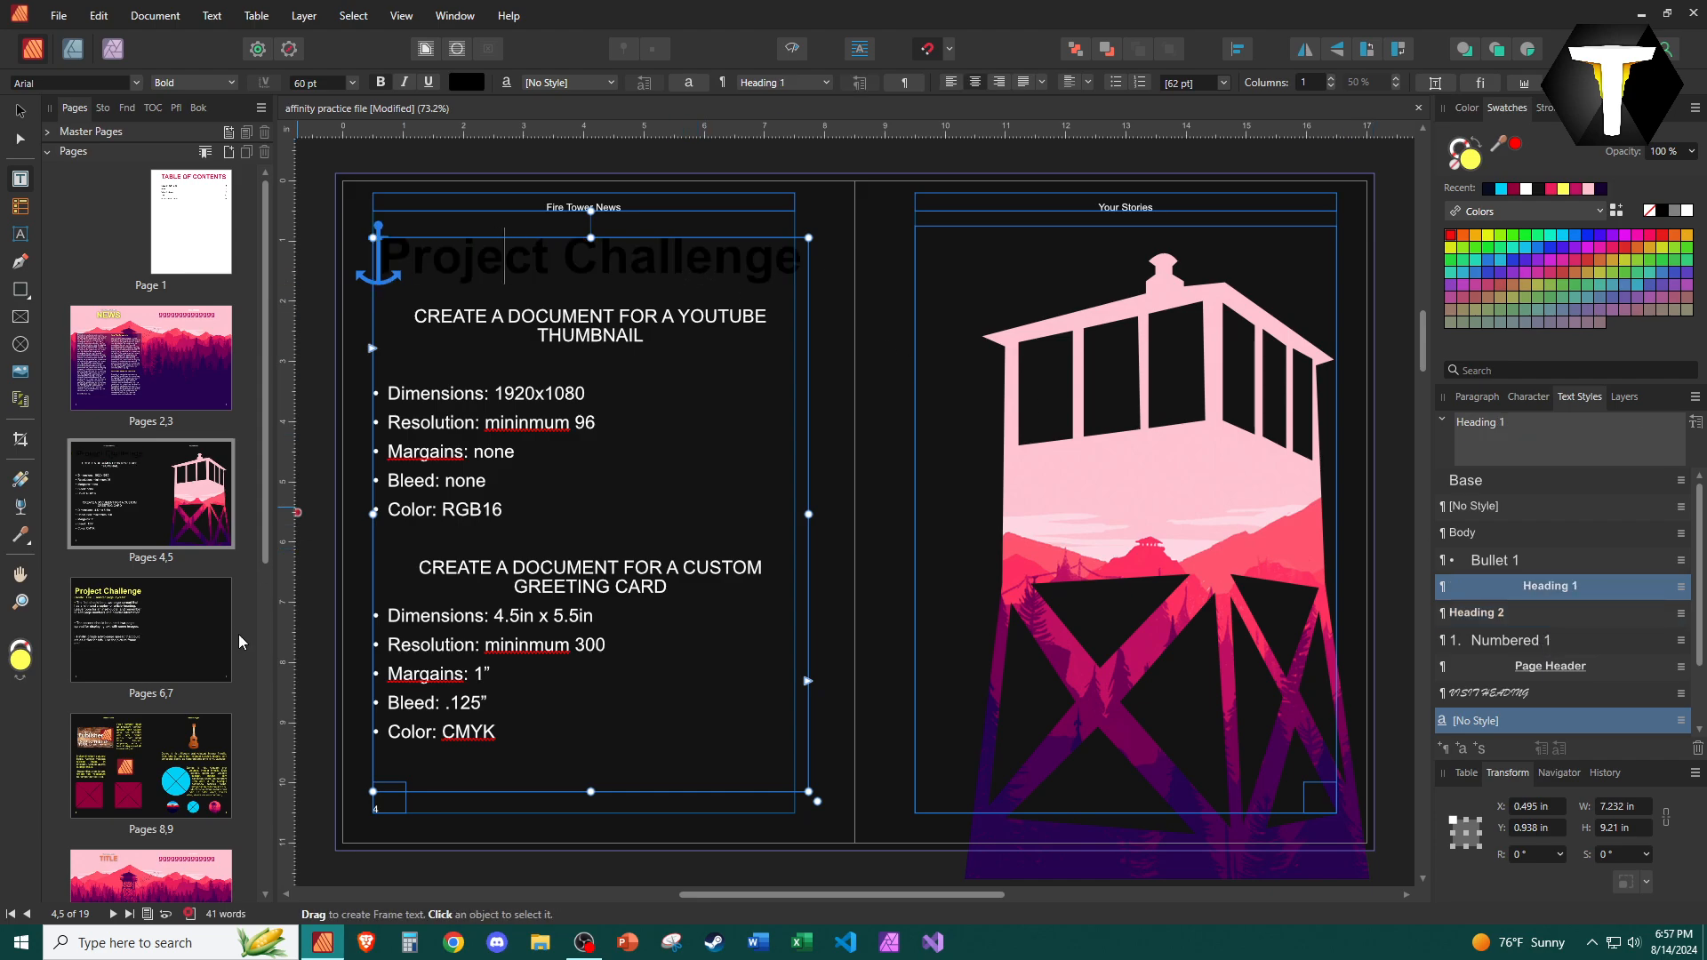
Update the Heading 1 style to match the formatting of the NEWS heading on page 2.
left_click(135, 332)
left_click(882, 236)
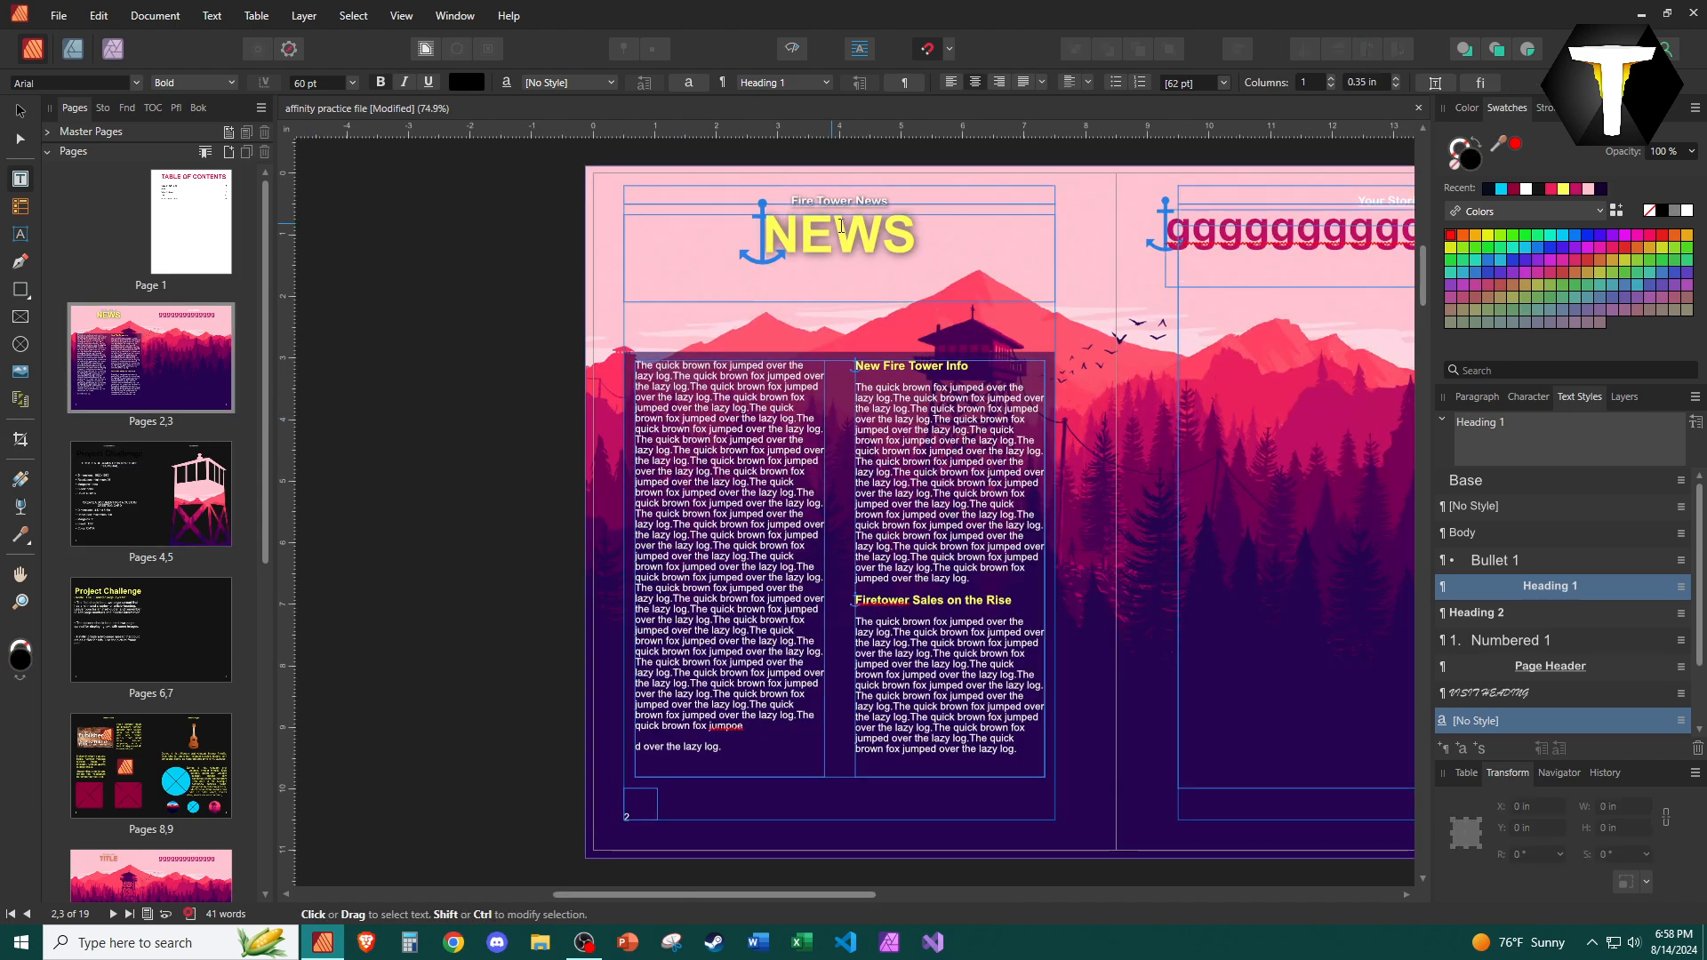
right_click(1541, 594)
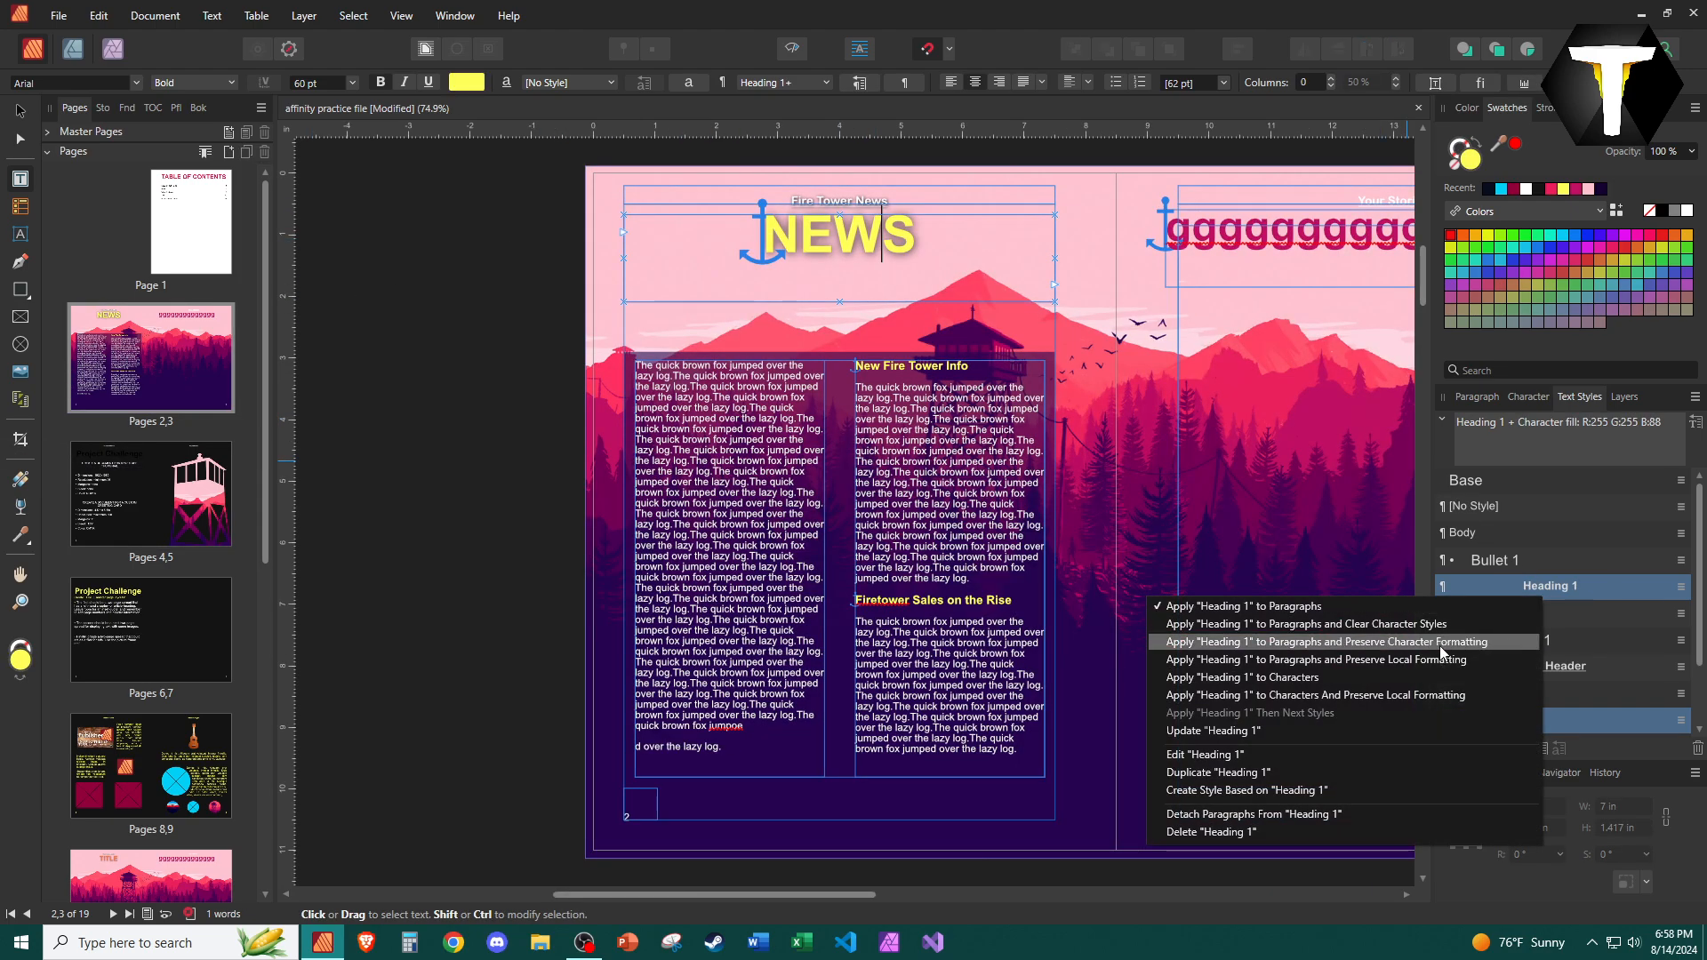
left_click(1337, 730)
Apply the Heading 1 style to the Project Challenge heading on page 6.
left_click(147, 500)
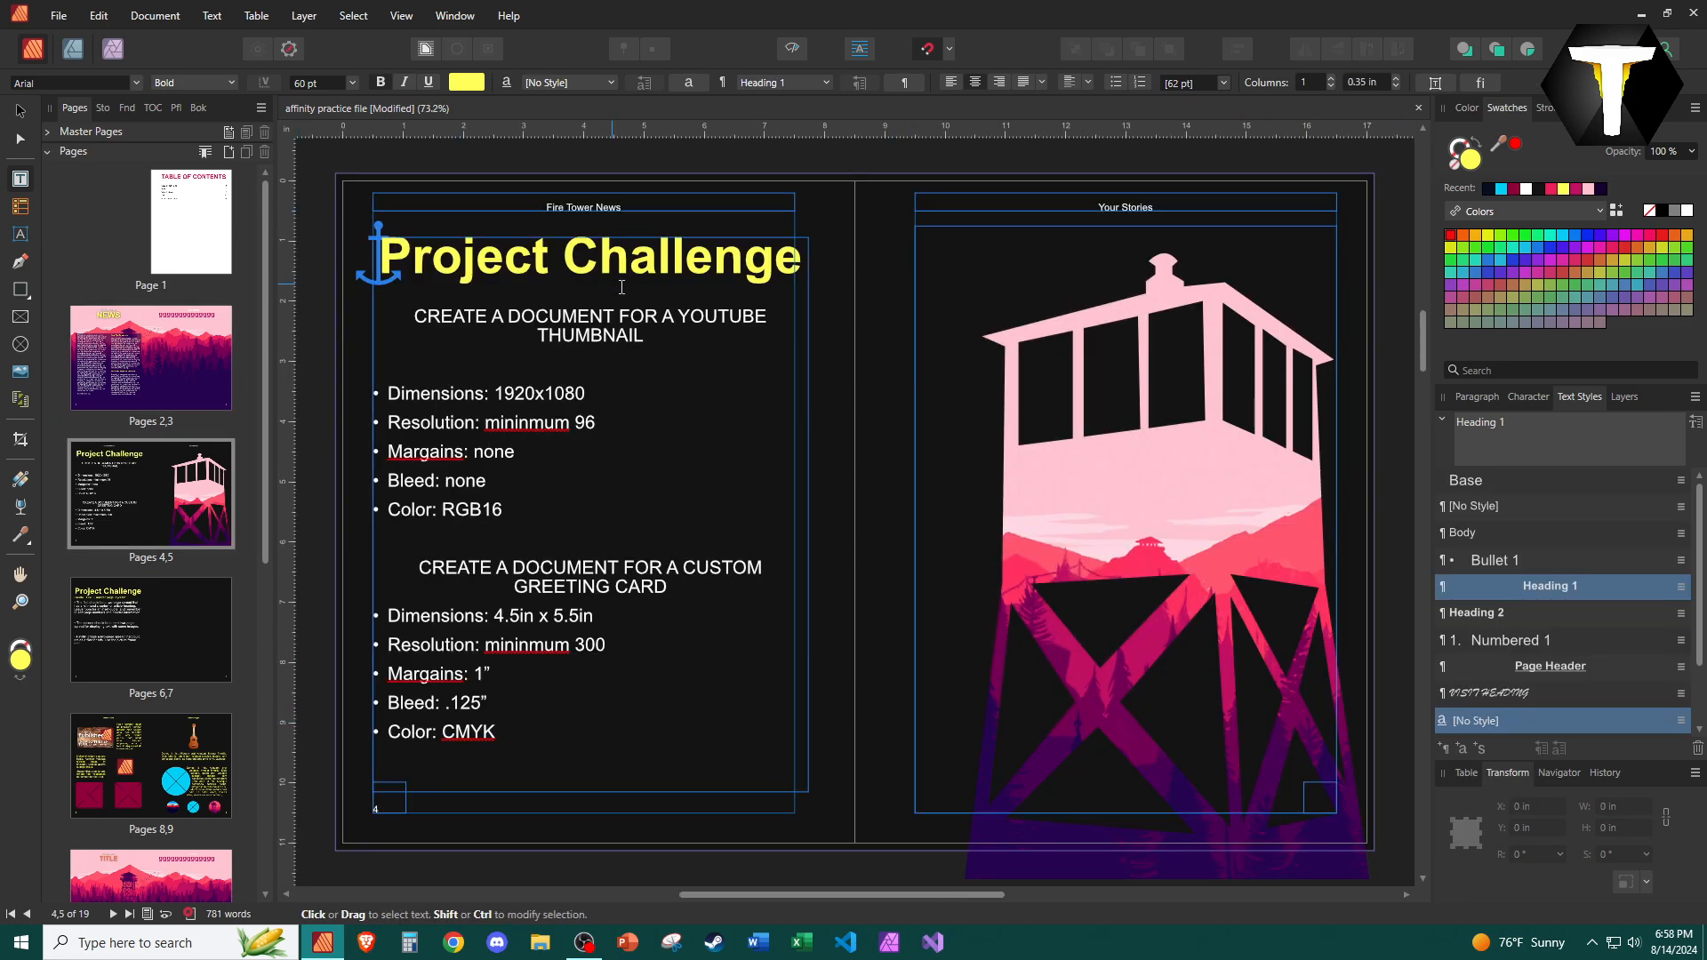
left_click(609, 261)
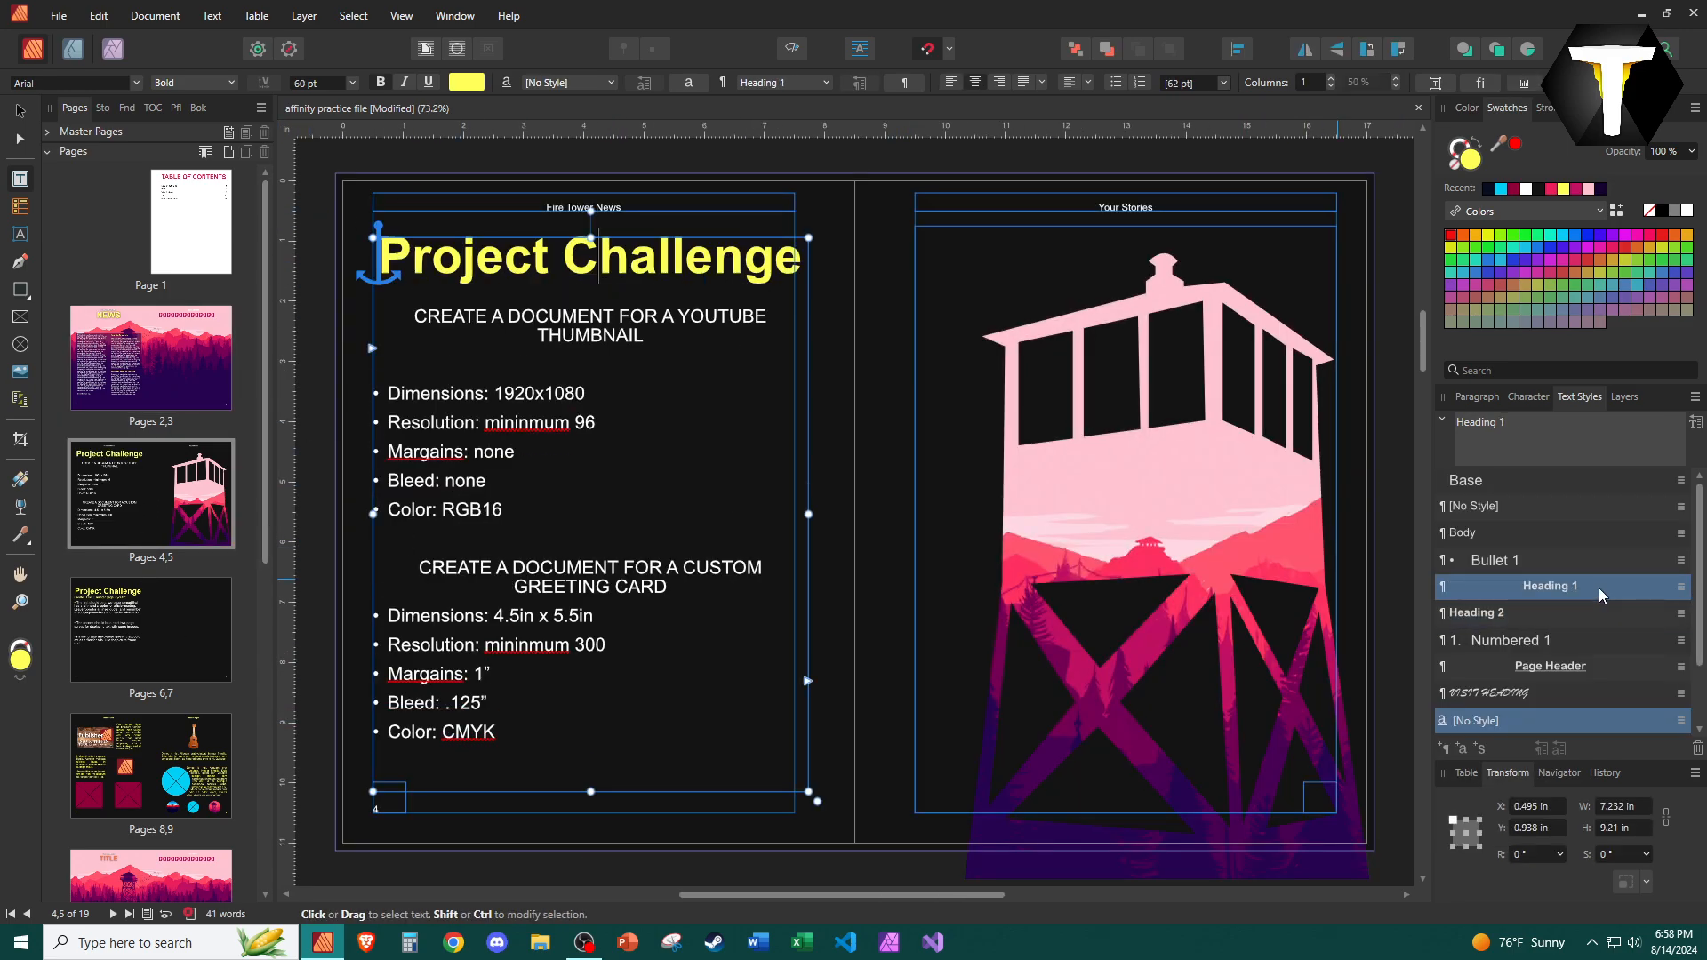
left_click(137, 636)
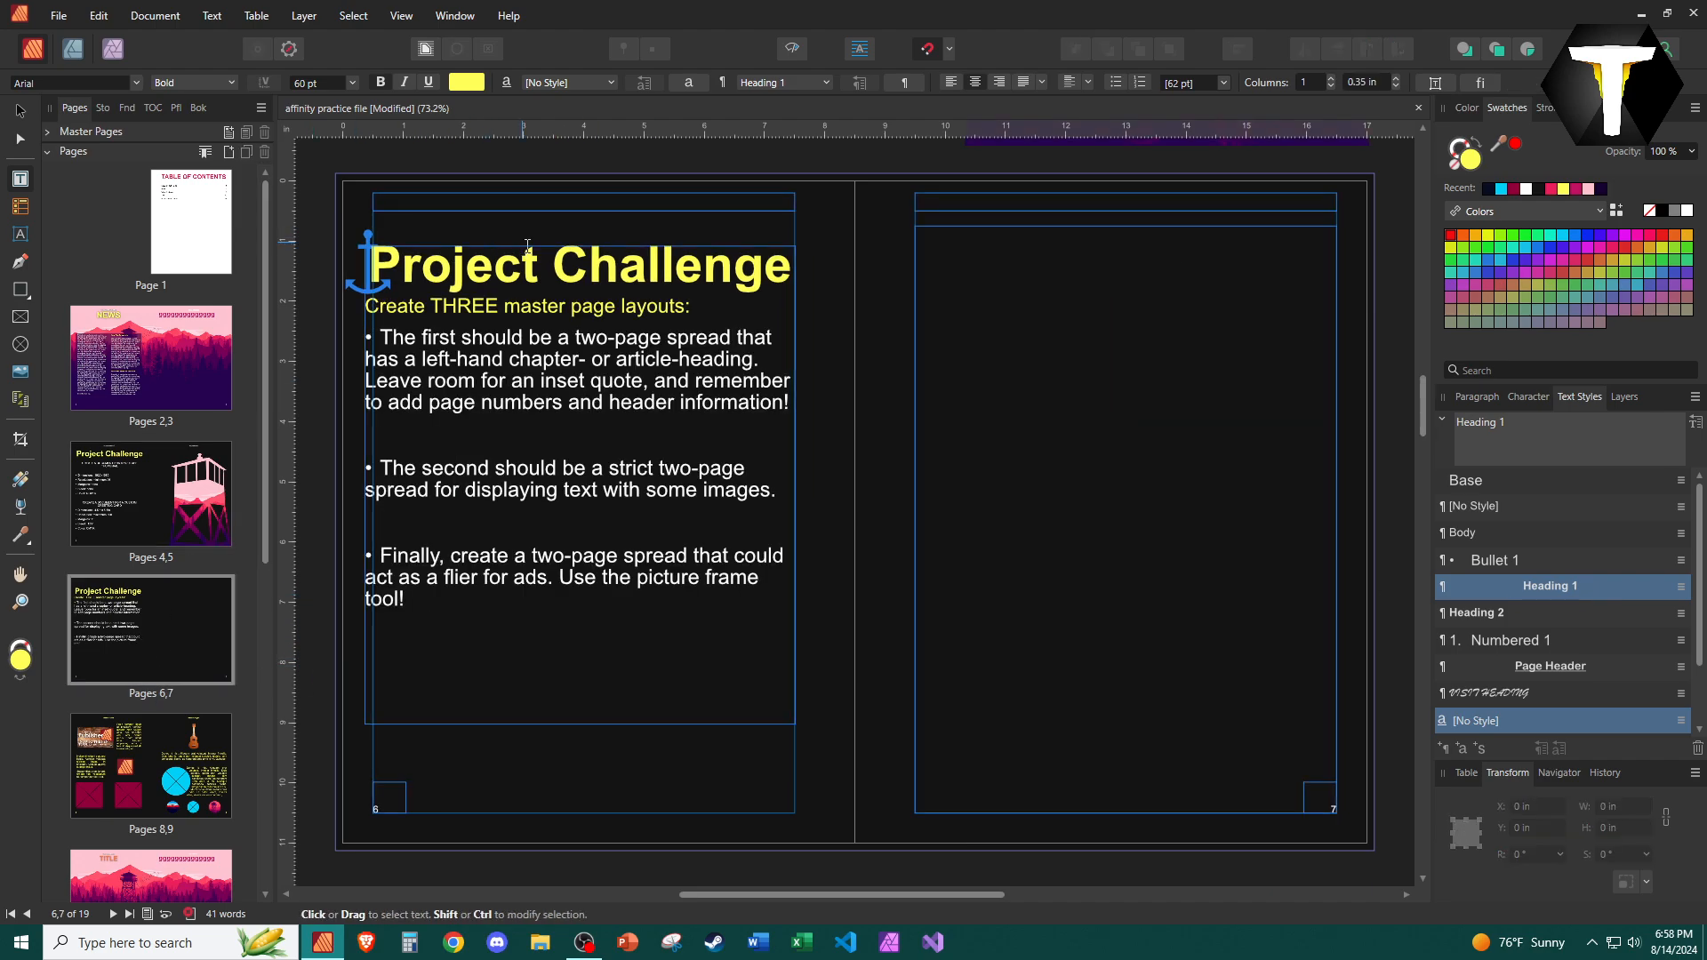
left_click(1522, 607)
left_click(1531, 589)
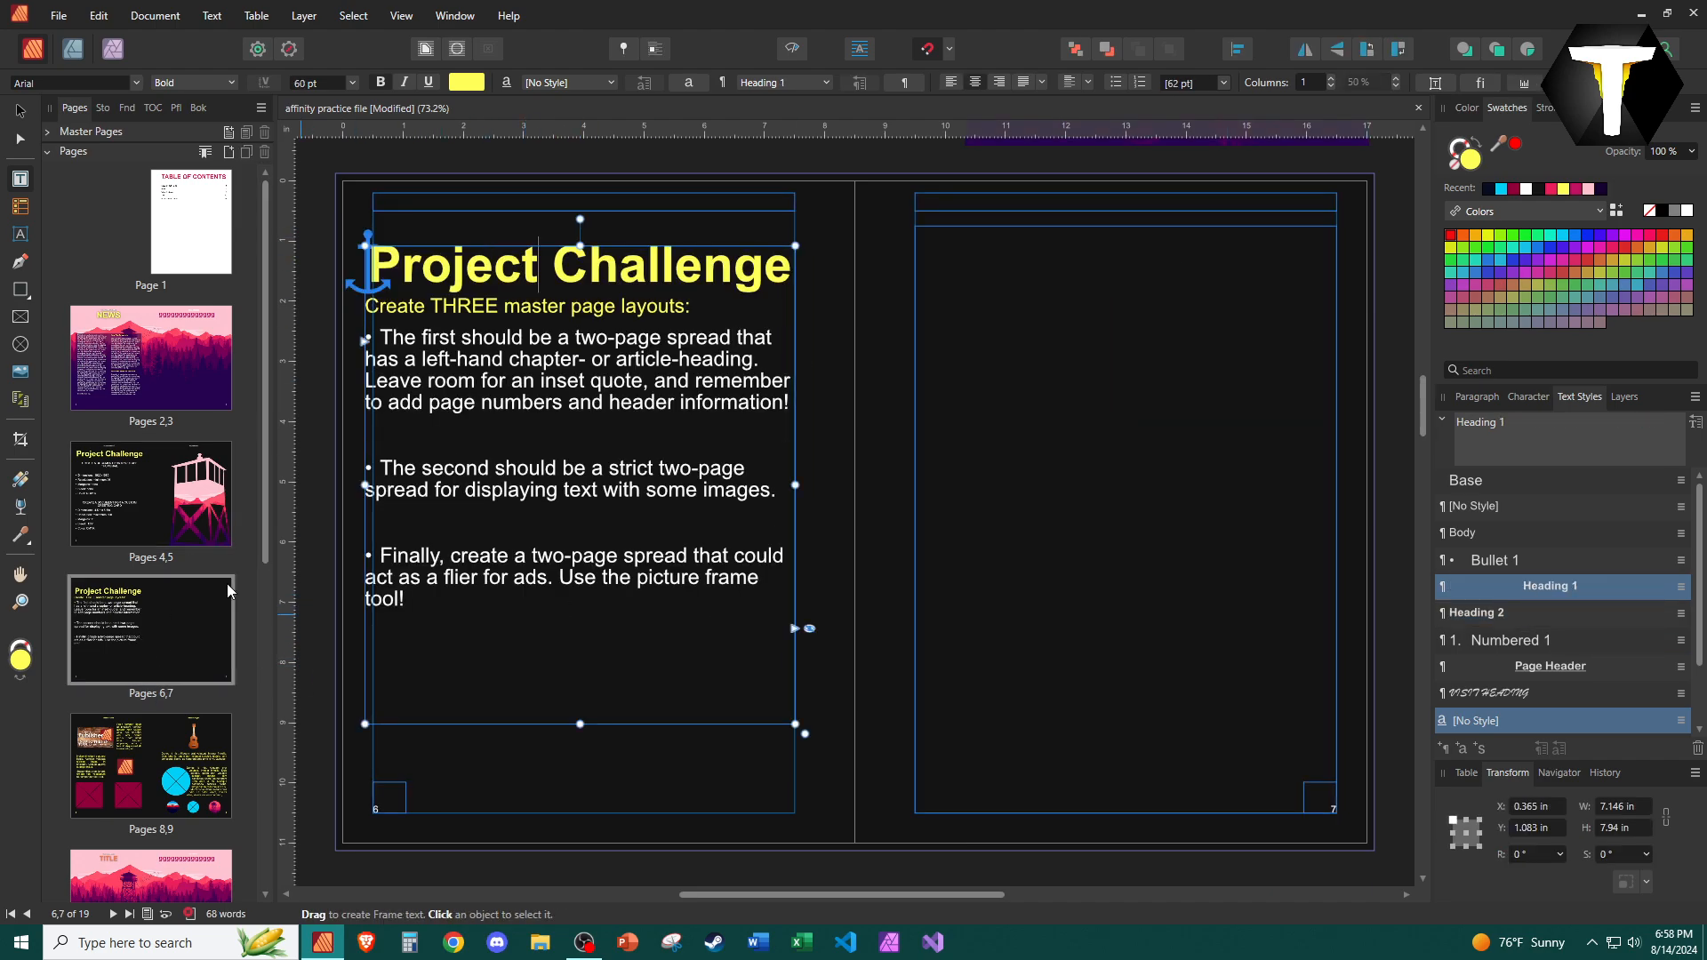
Draw a text frame about 4 in wide above the images on page 8 and enter the heading ADS.
left_click(129, 759)
left_click(906, 255)
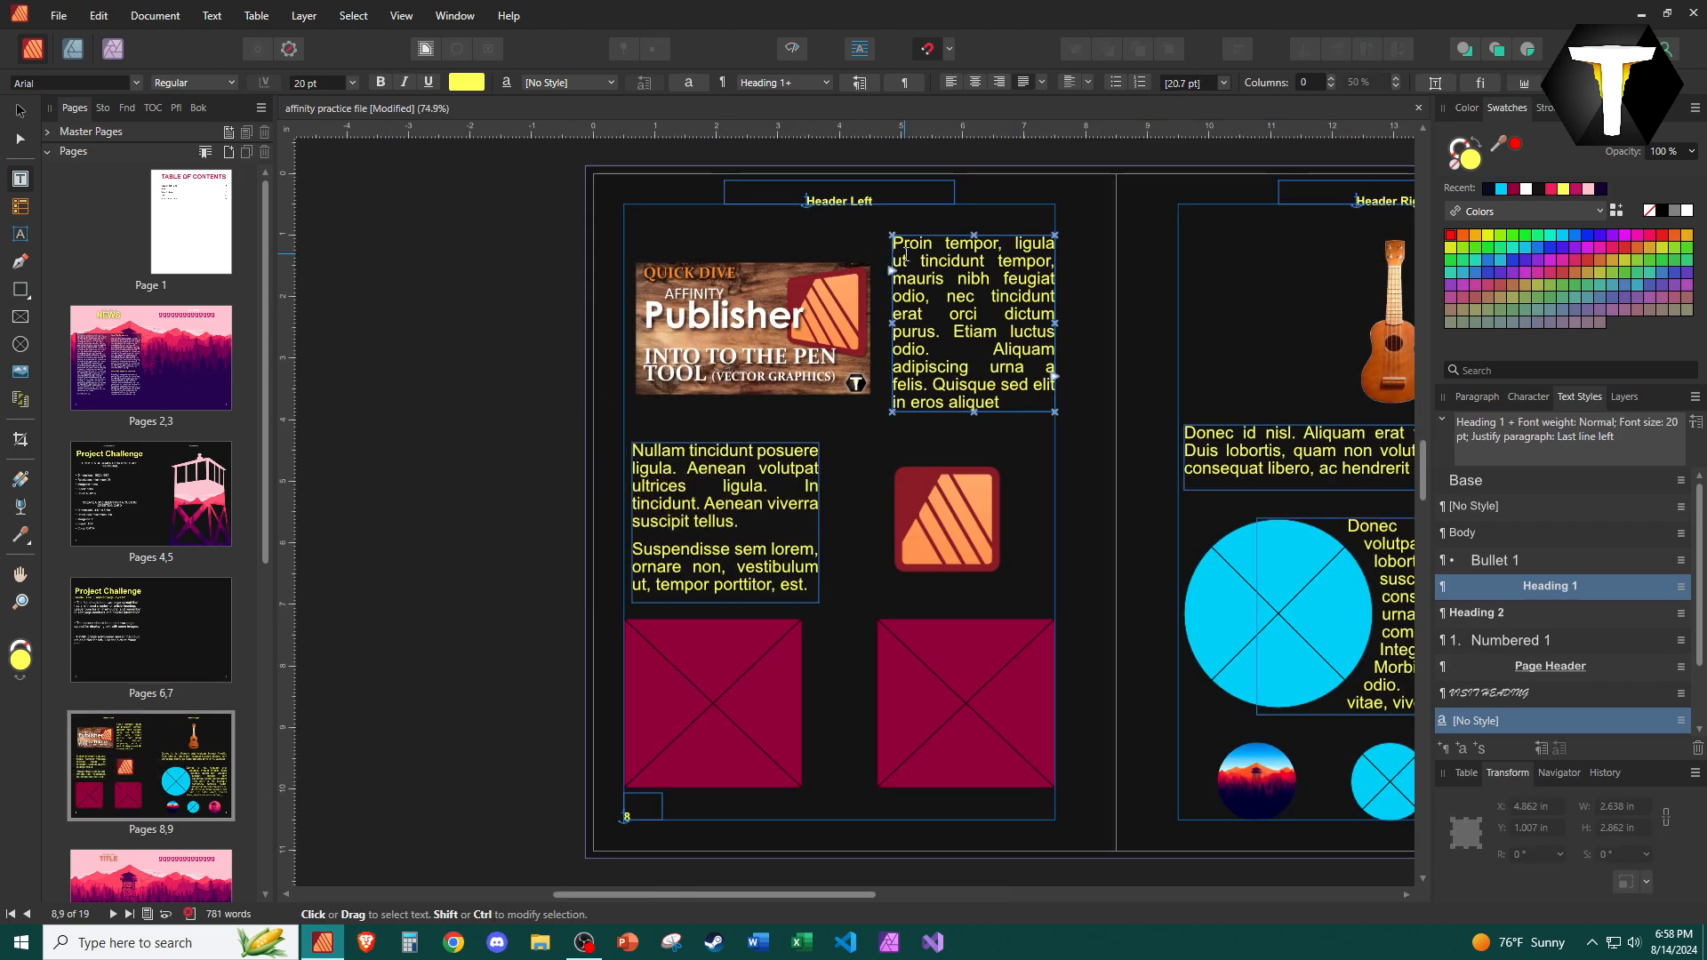
left_click_drag(632, 218, 881, 258)
type("ADS")
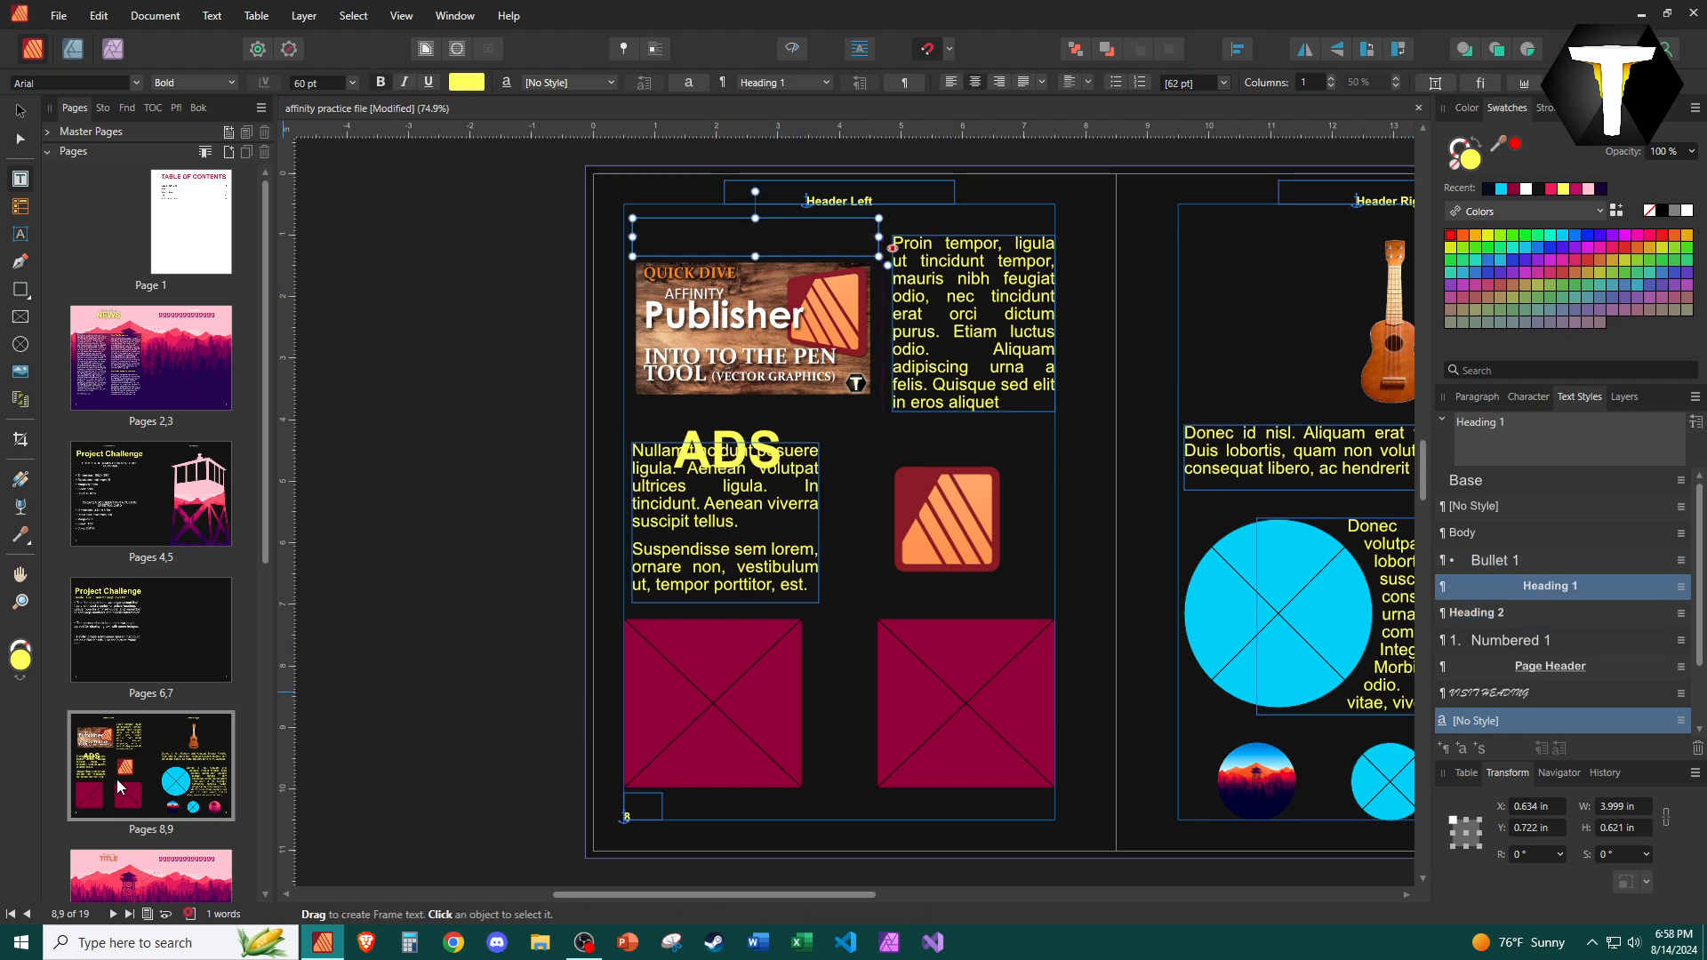
Apply the Heading 1 style to the TITLE heading on page 10.
scroll(138, 754, "down", 2)
left_click(138, 753)
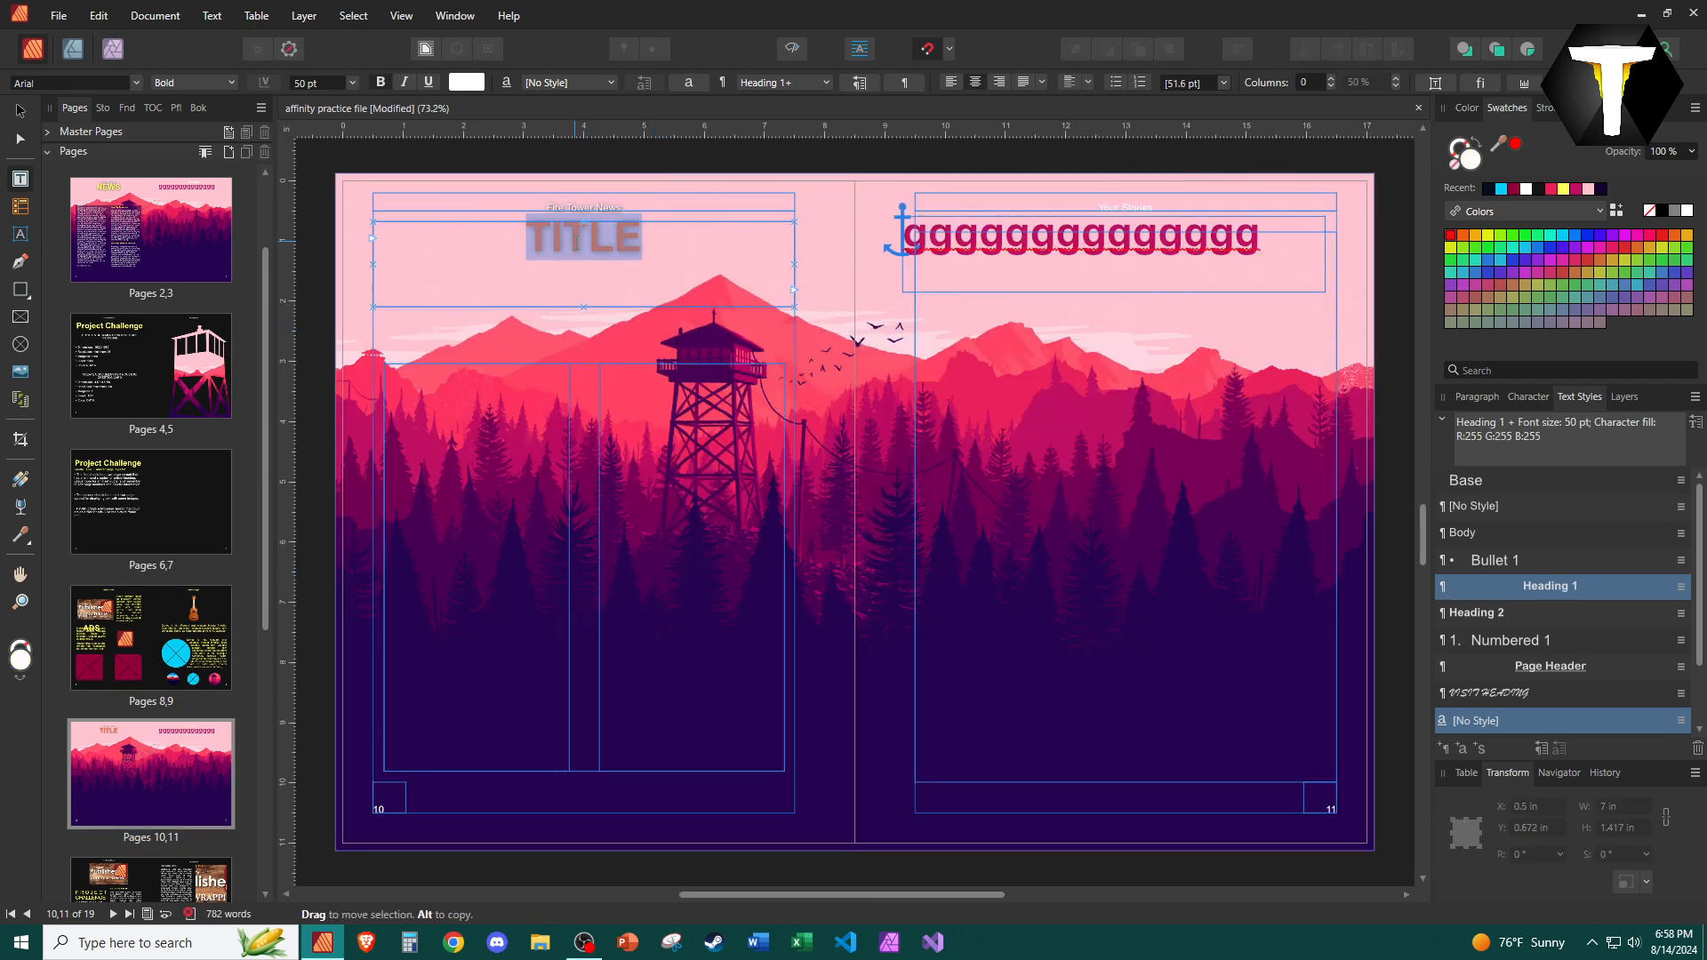
left_click(1515, 586)
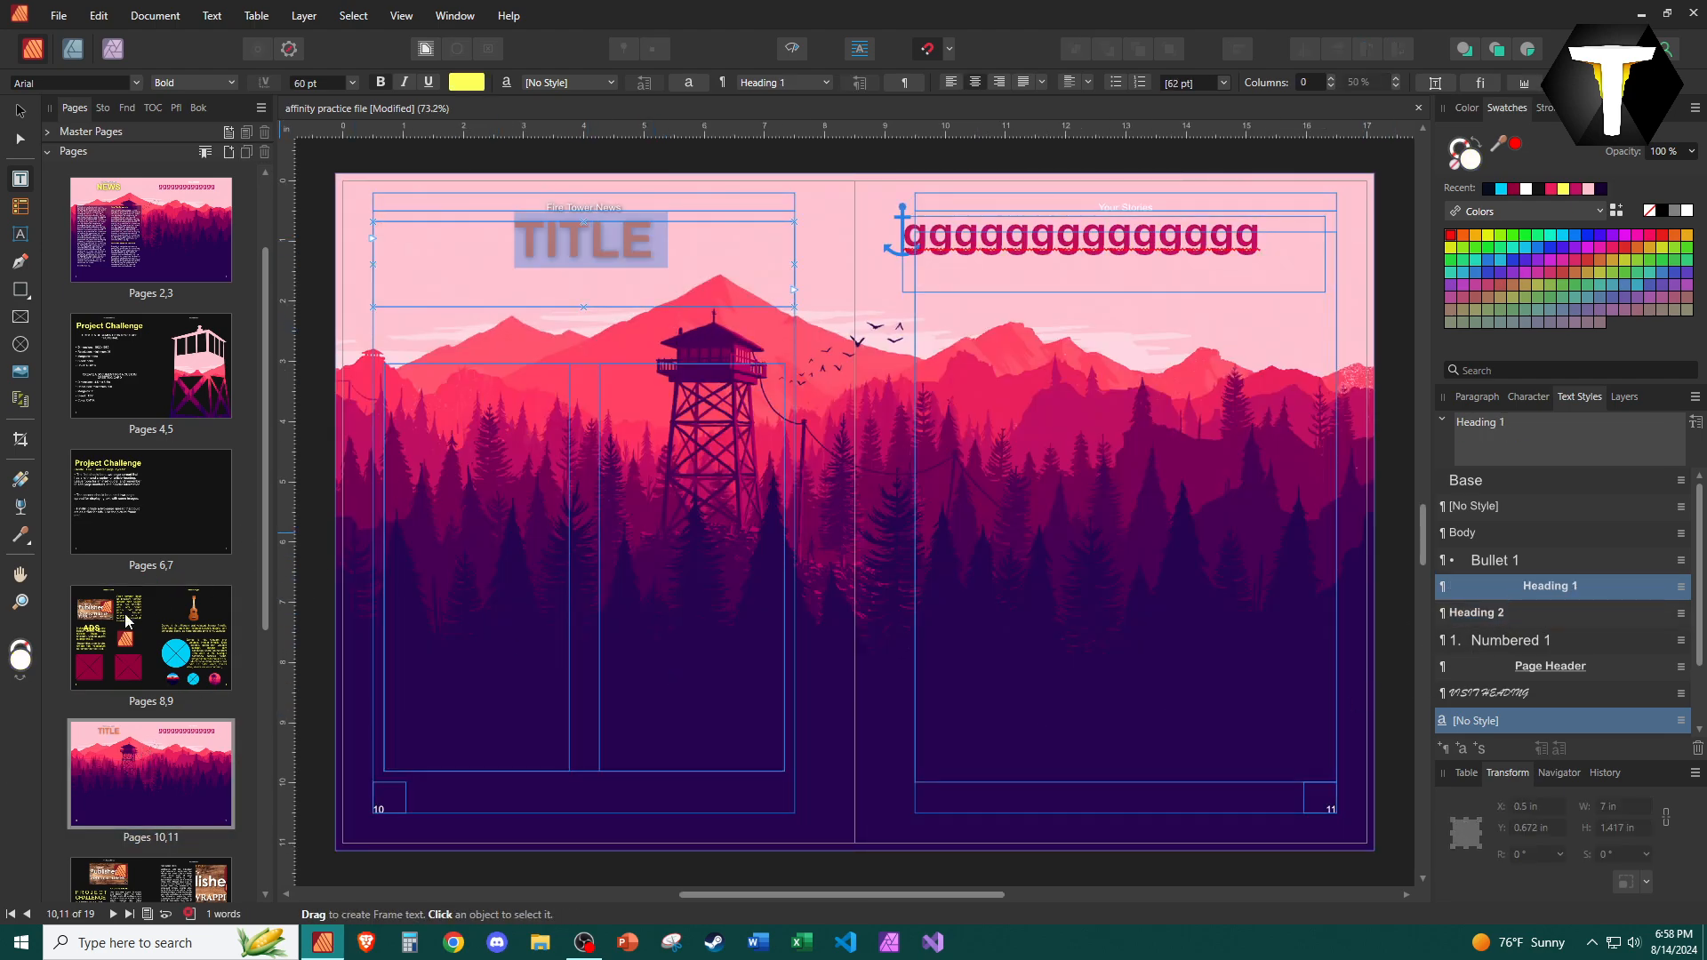
Apply the Heading 1 style to the PROJECT CHALLENGE heading on page 12.
scroll(138, 622, "down", 3)
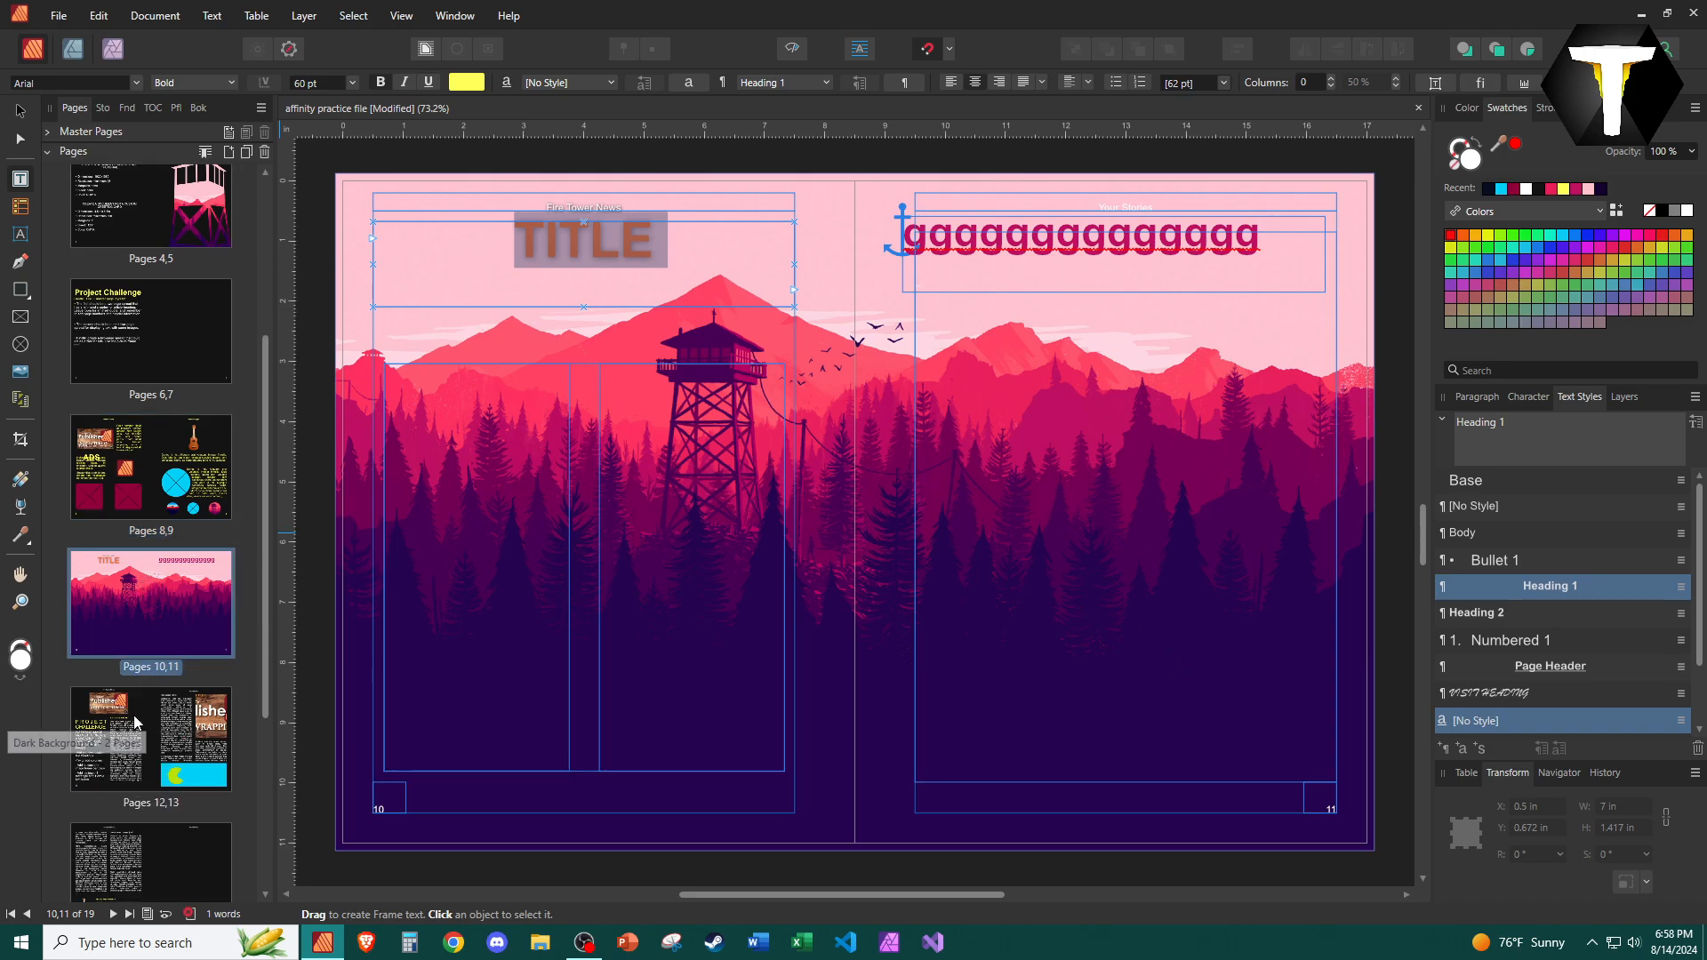
left_click(133, 747)
left_click_drag(825, 432, 596, 410)
left_click(1500, 615)
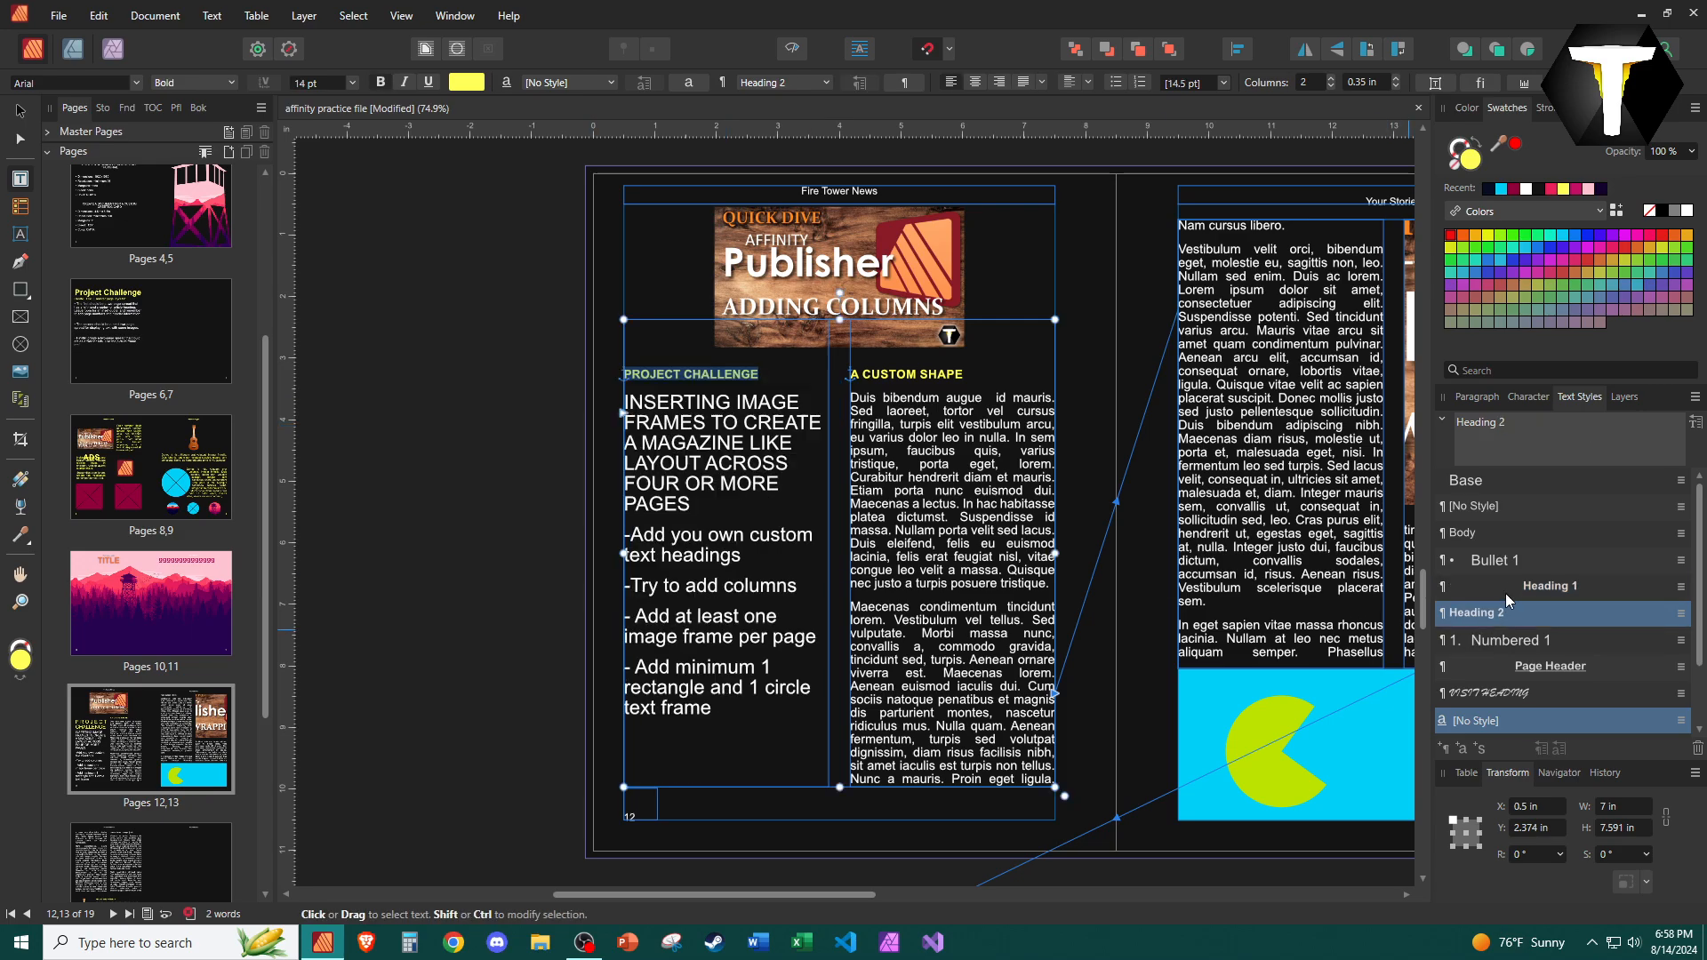
left_click(1509, 589)
Apply the Heading 1 style to the PROJECT CHALLENGE: heading on page 16.
scroll(138, 711, "down", 5)
left_click(134, 662)
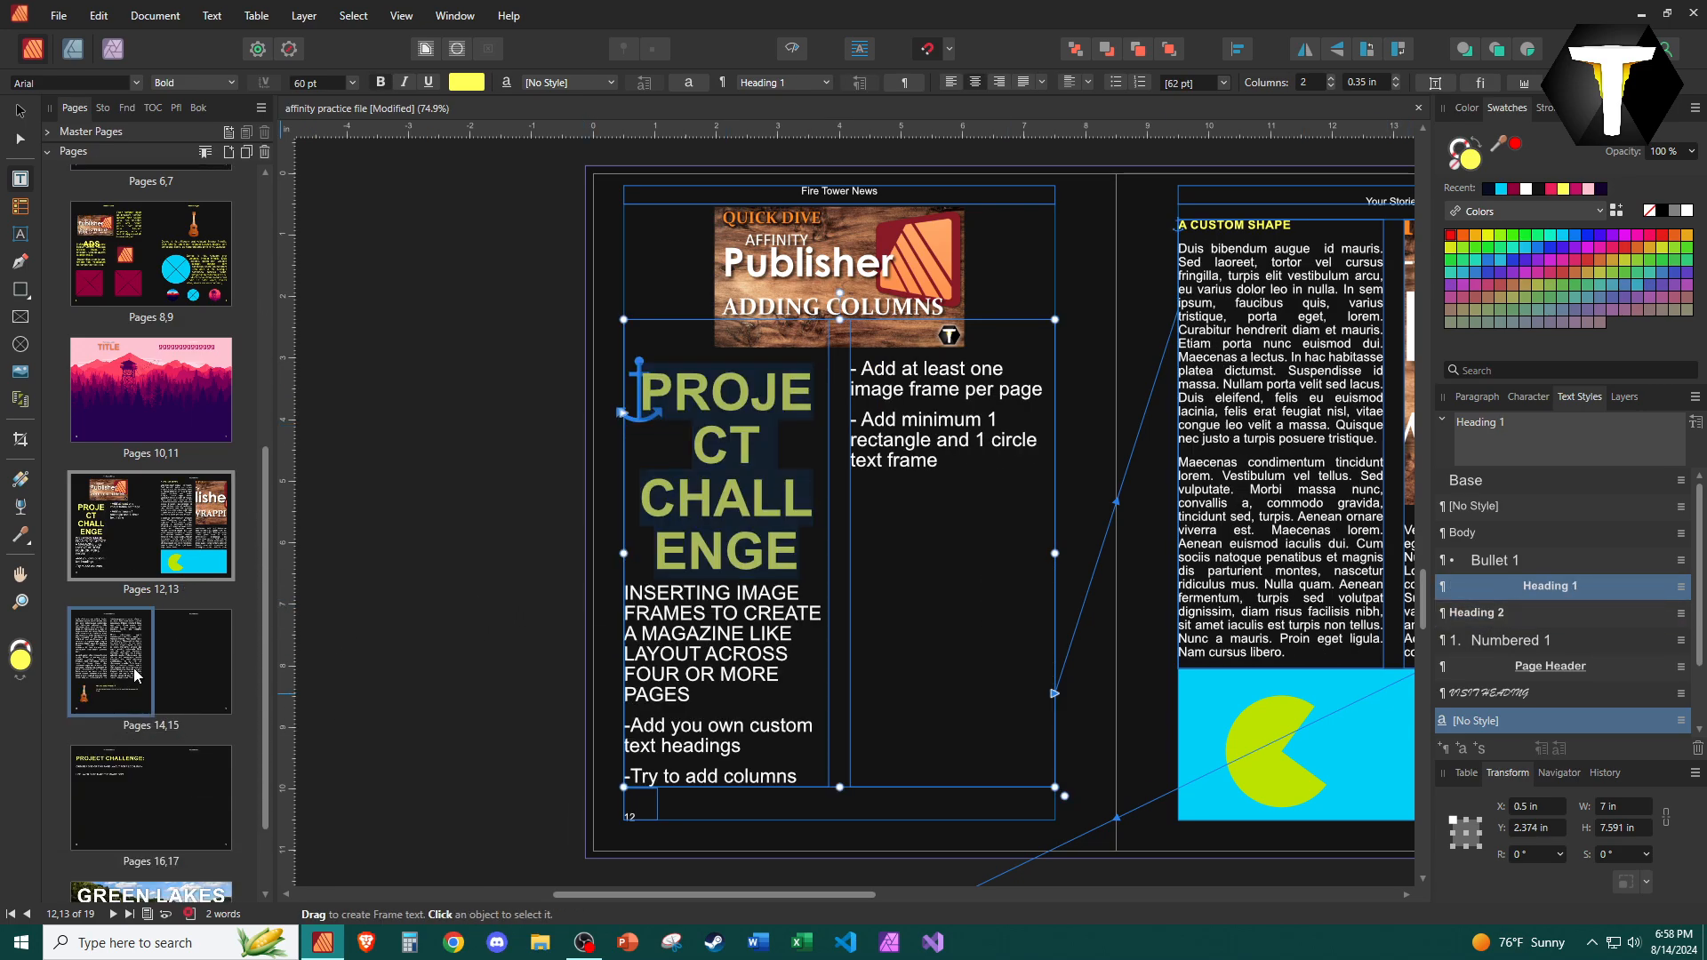
double_click(135, 772)
triple_click(807, 258)
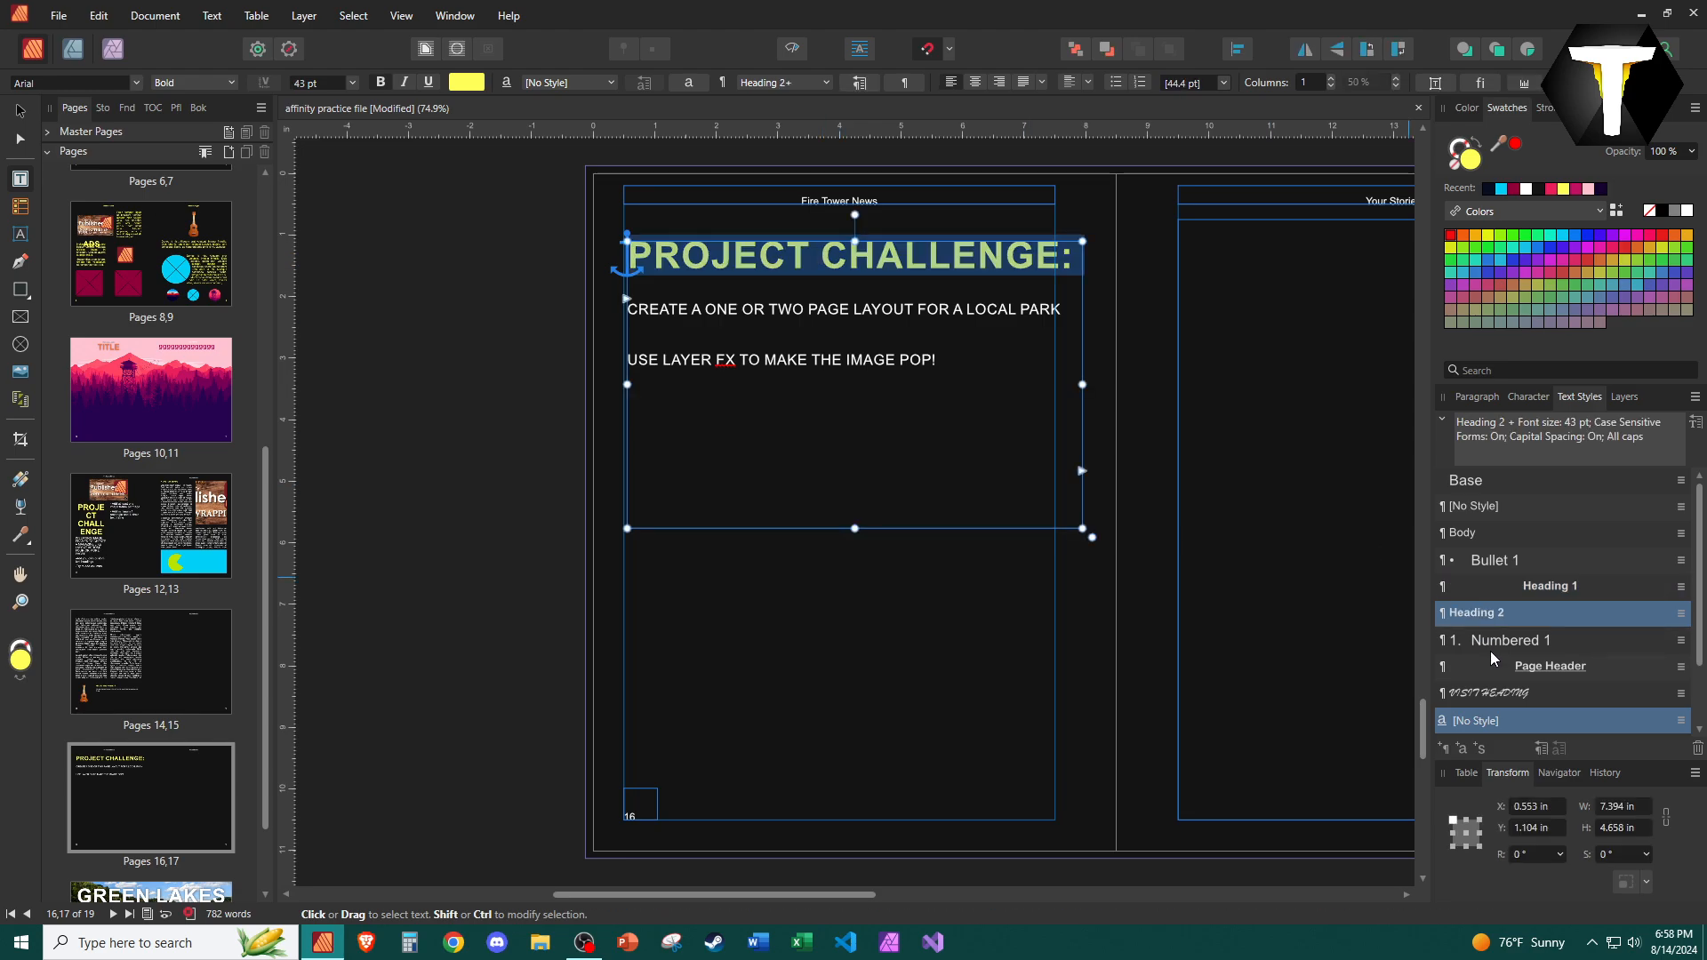
left_click(1501, 642)
left_click(1512, 614)
left_click(1515, 585)
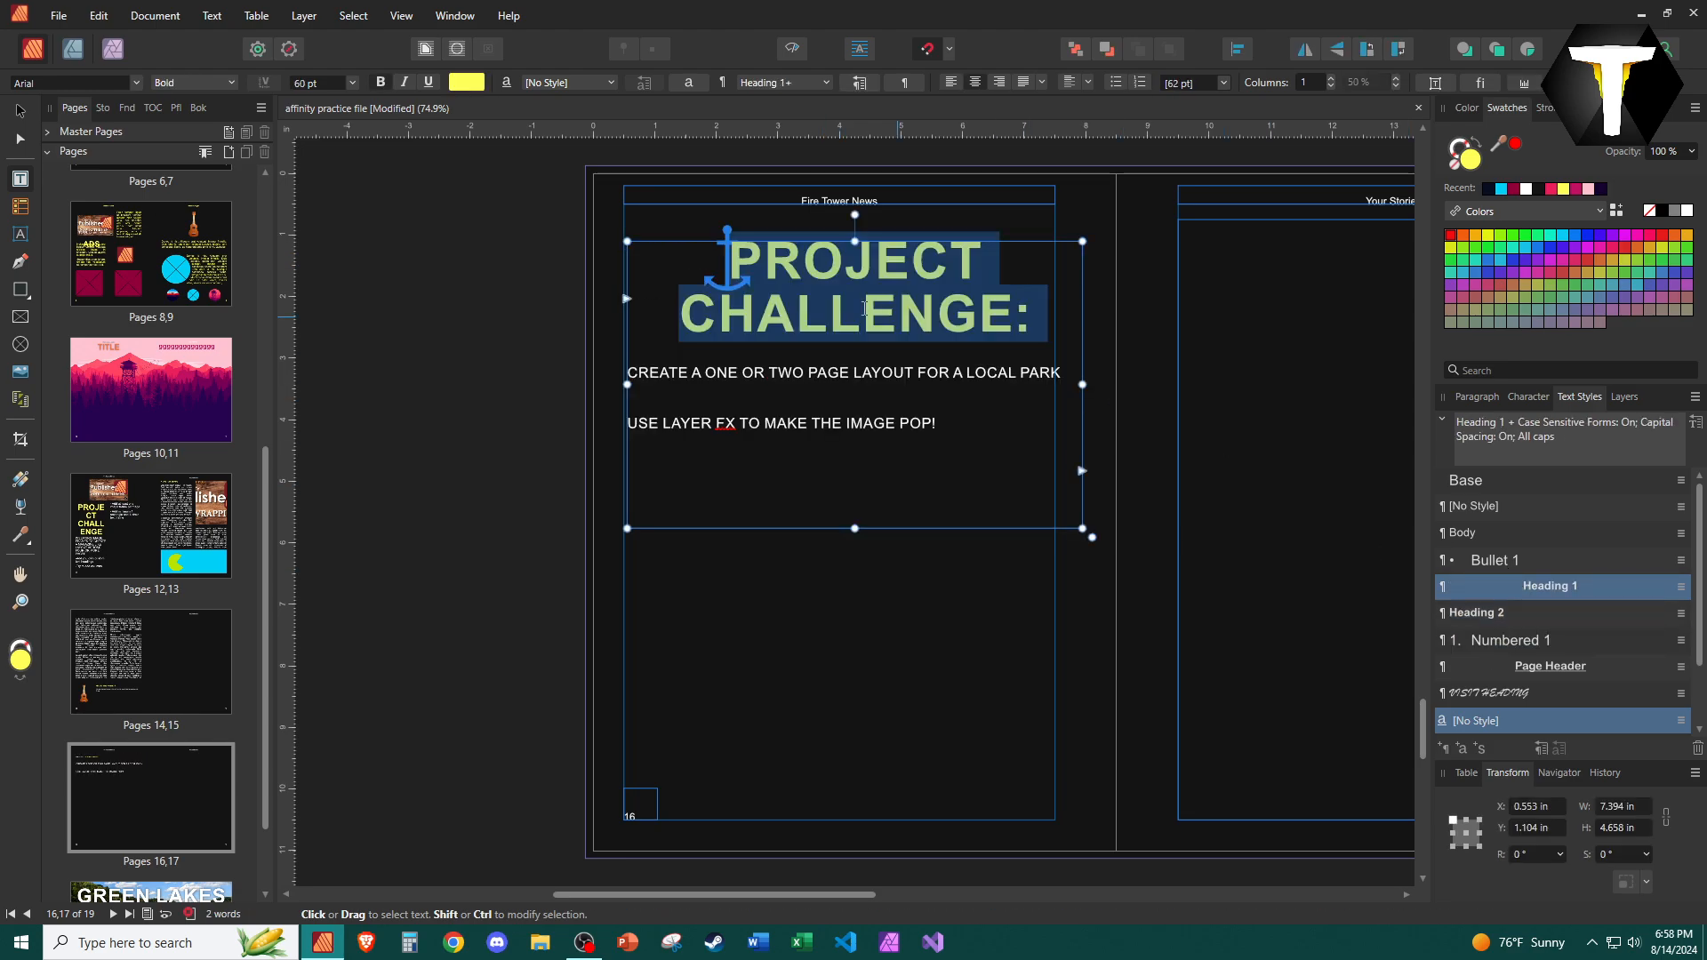
Apply the Heading 1 style to the GREEN LAKES title on pages 18–19.
scroll(134, 782, "down", 2)
double_click(135, 804)
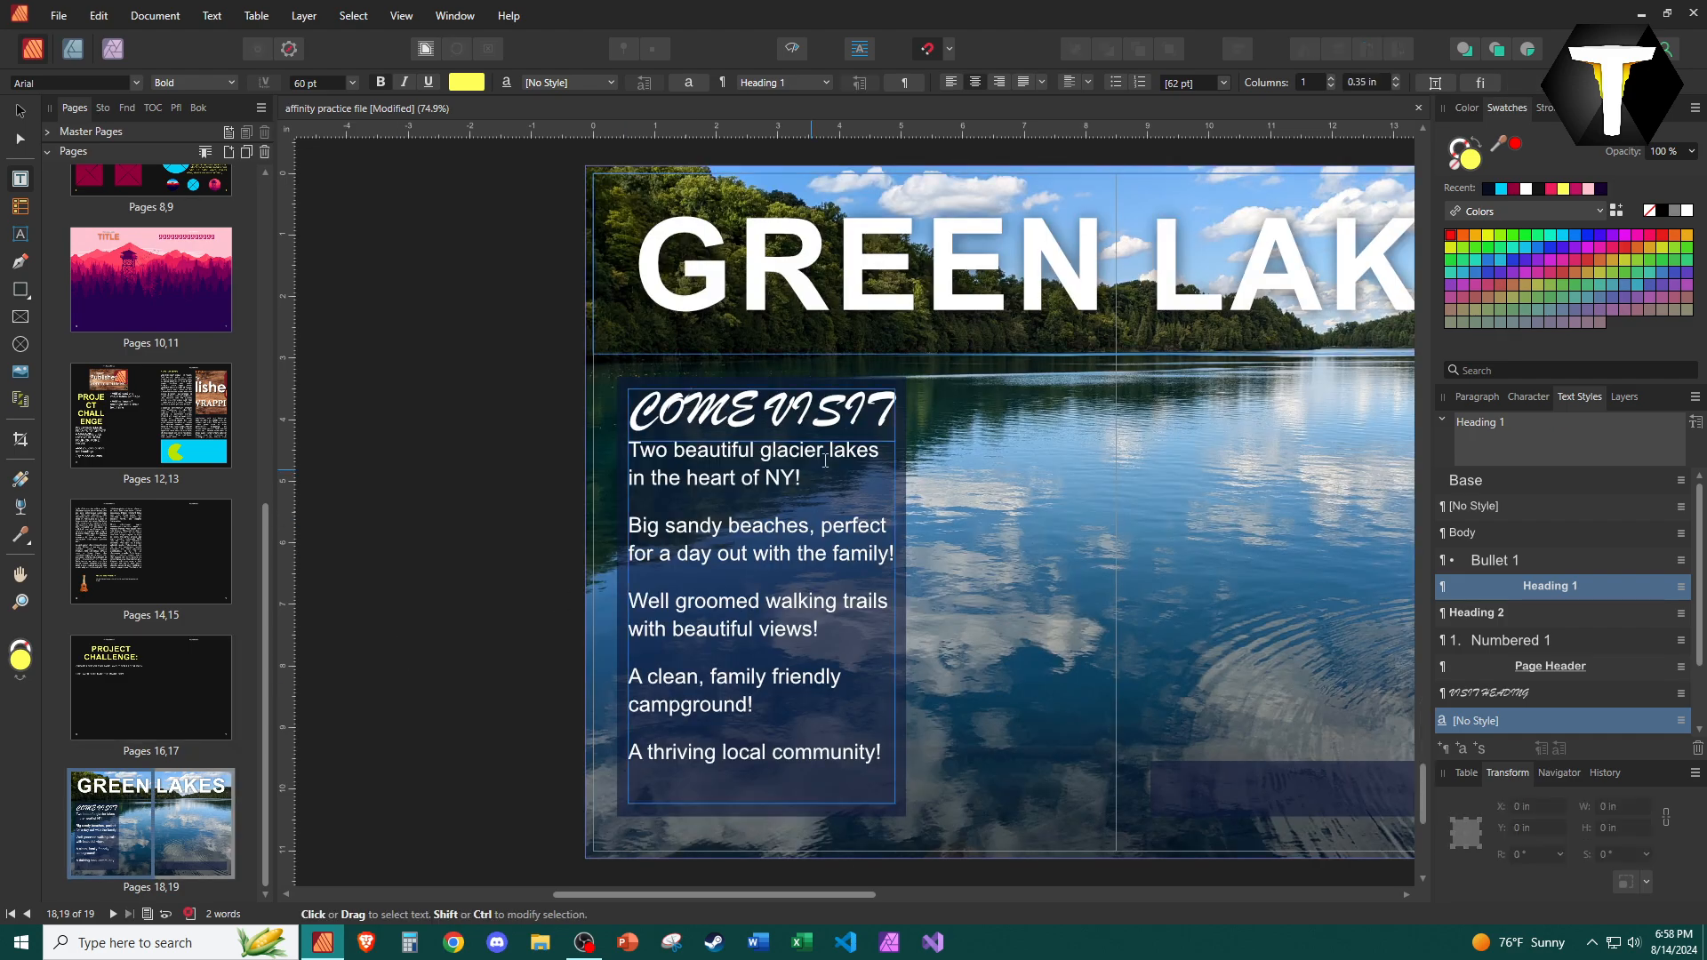
triple_click(922, 257)
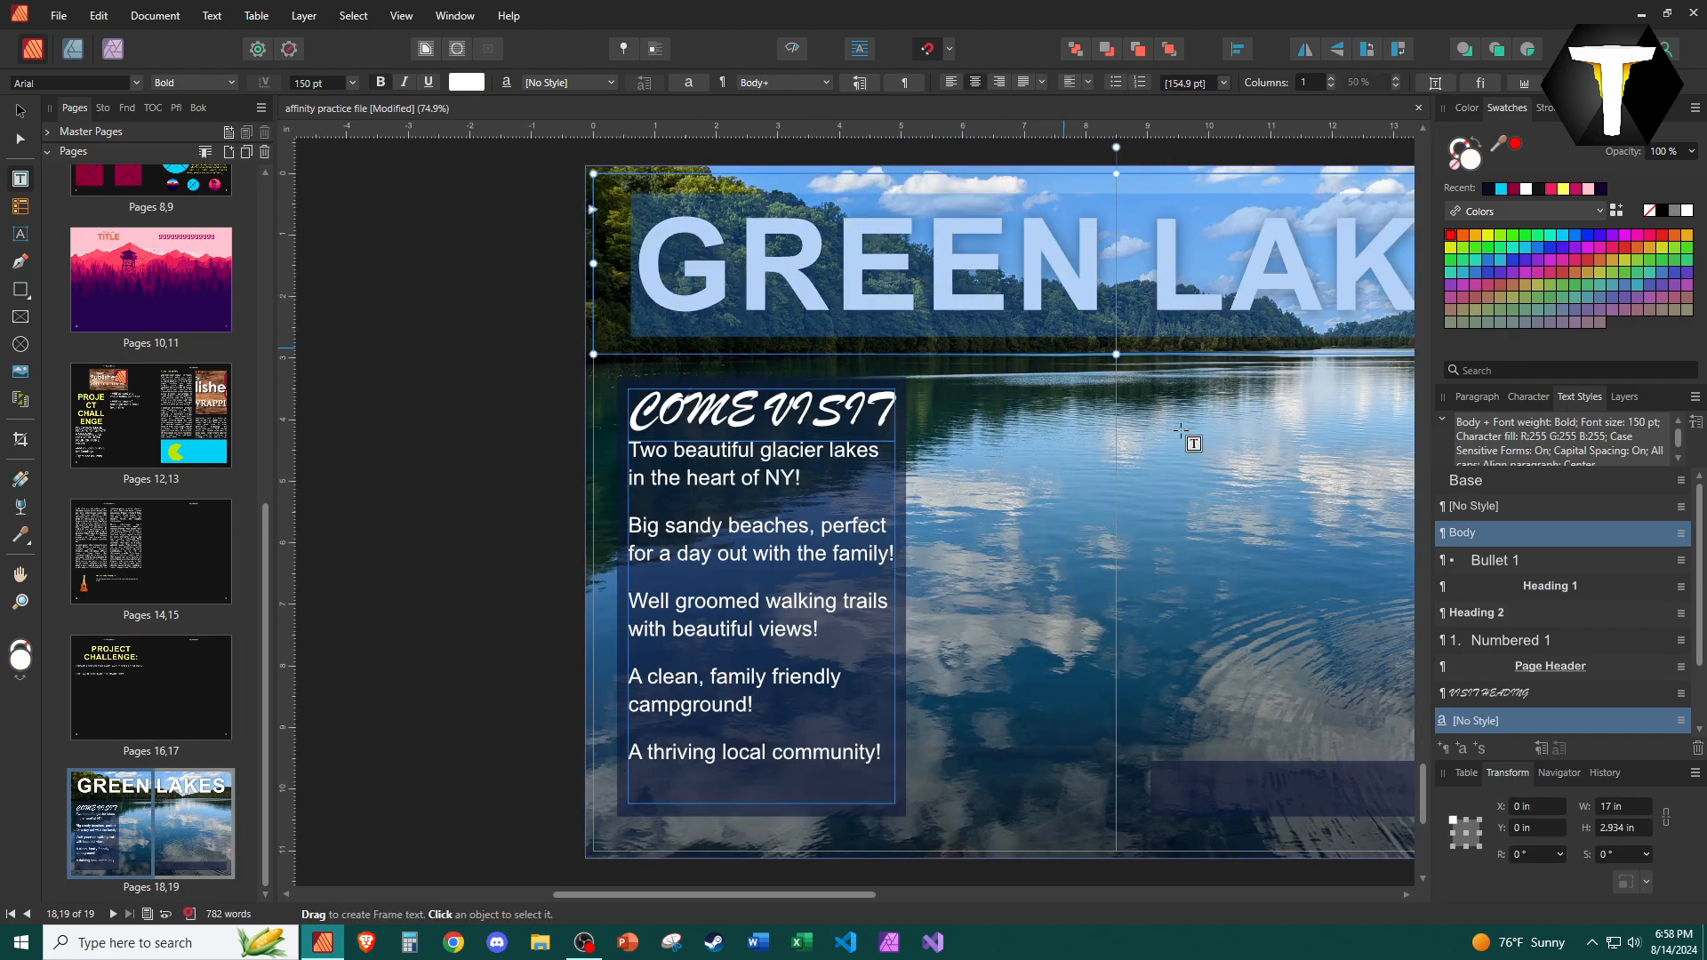
left_click(1531, 579)
Regenerate the table of contents on page 1 so it lists only Heading 1 entries.
scroll(178, 556, "up", 5)
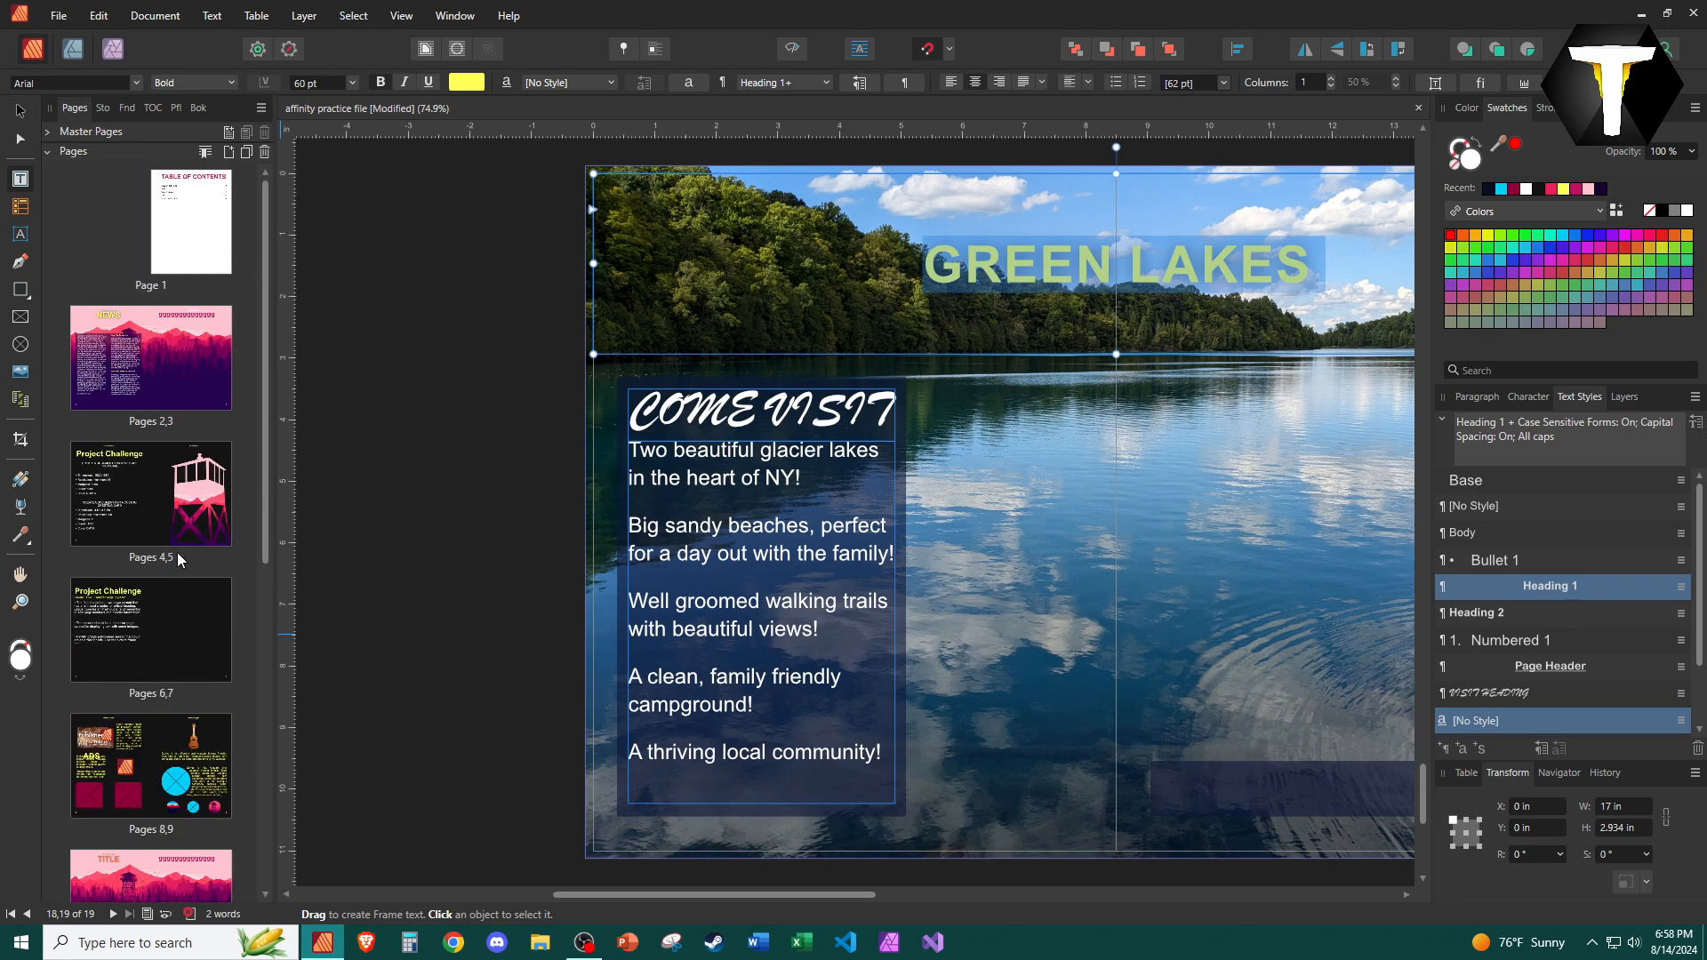
double_click(225, 238)
left_click(776, 384)
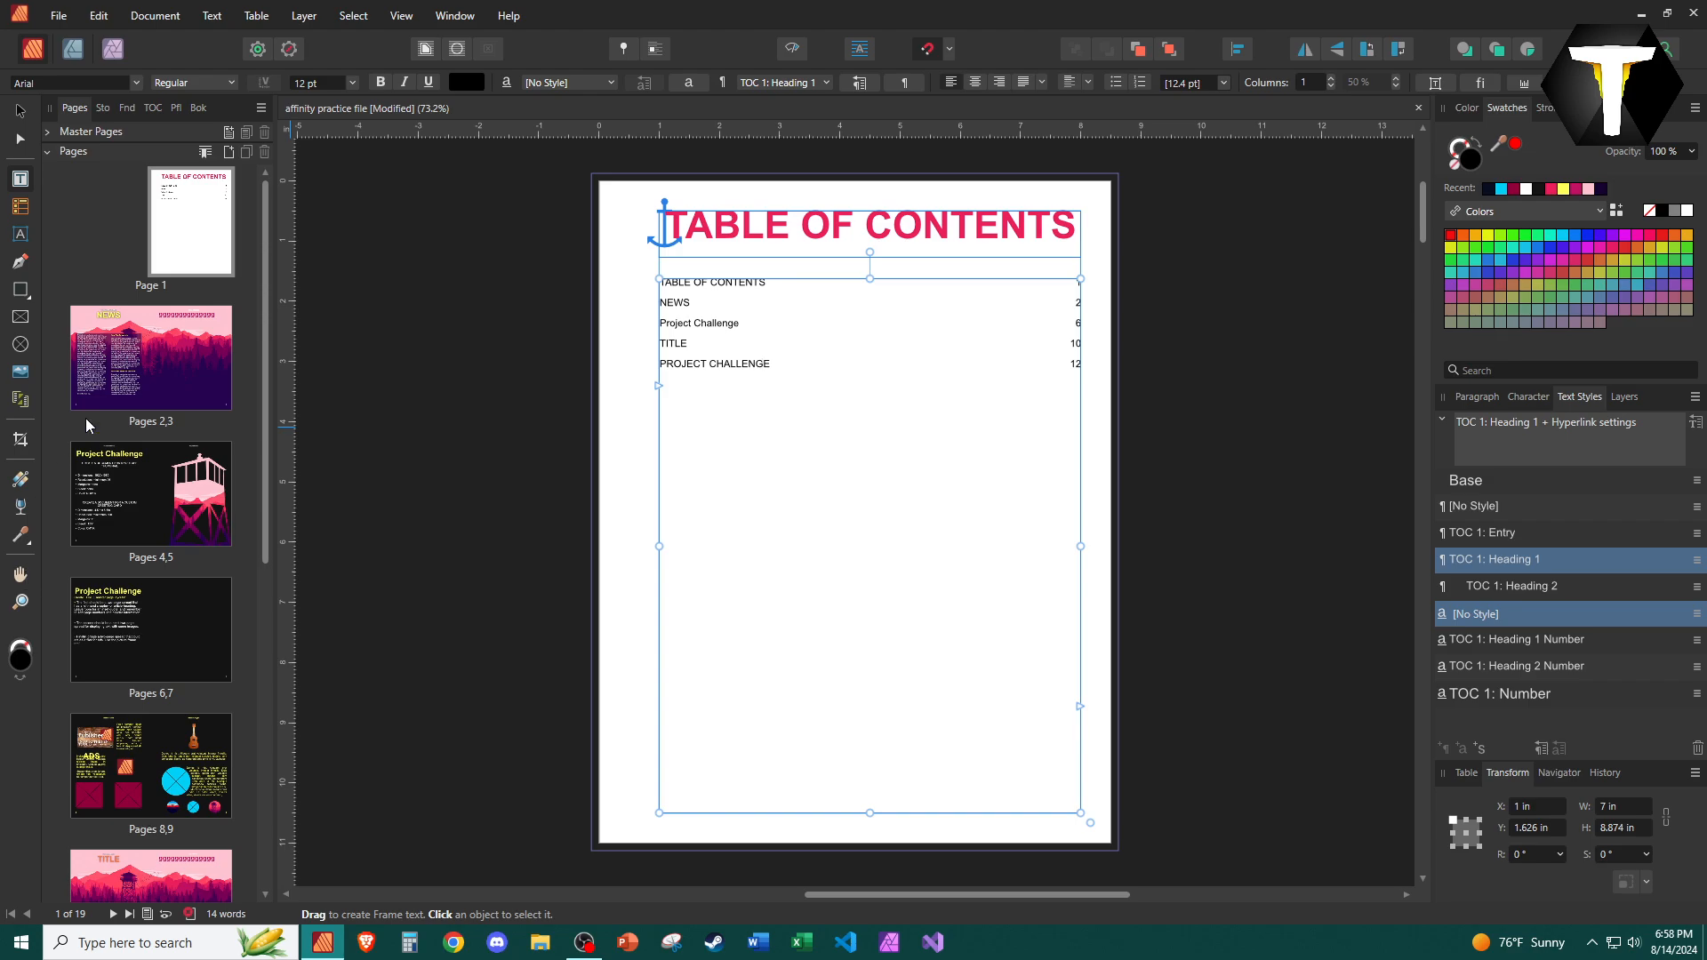
left_click(154, 108)
left_click(50, 483)
left_click(51, 465)
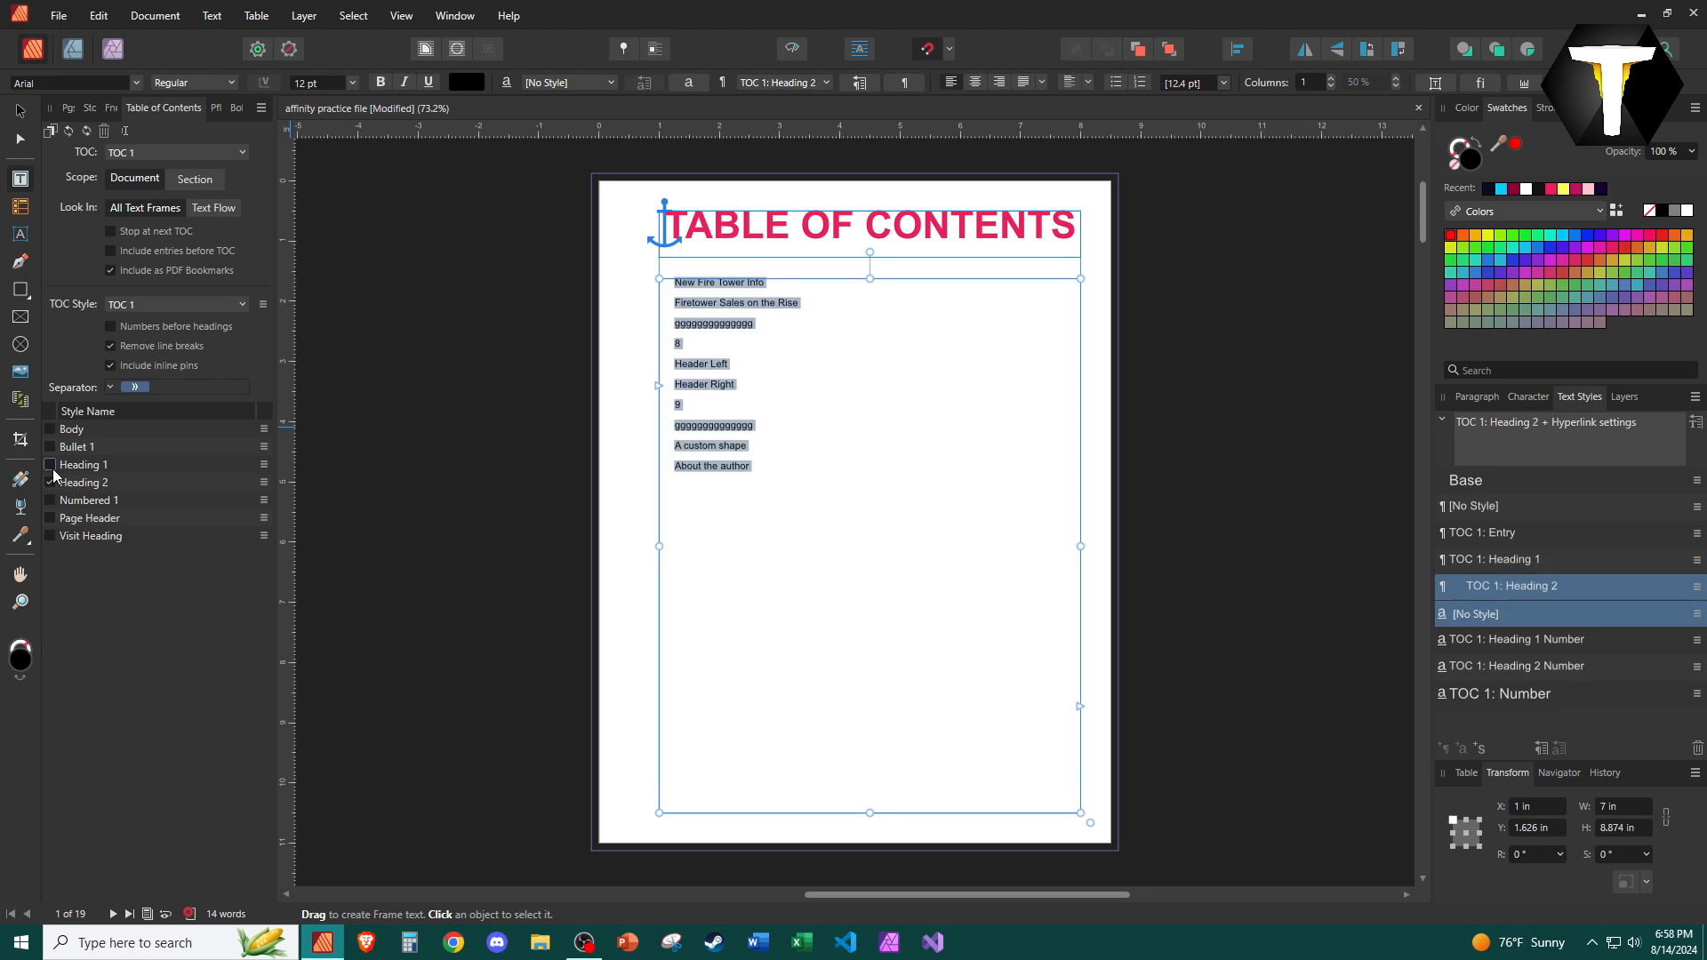
left_click(51, 465)
left_click(51, 483)
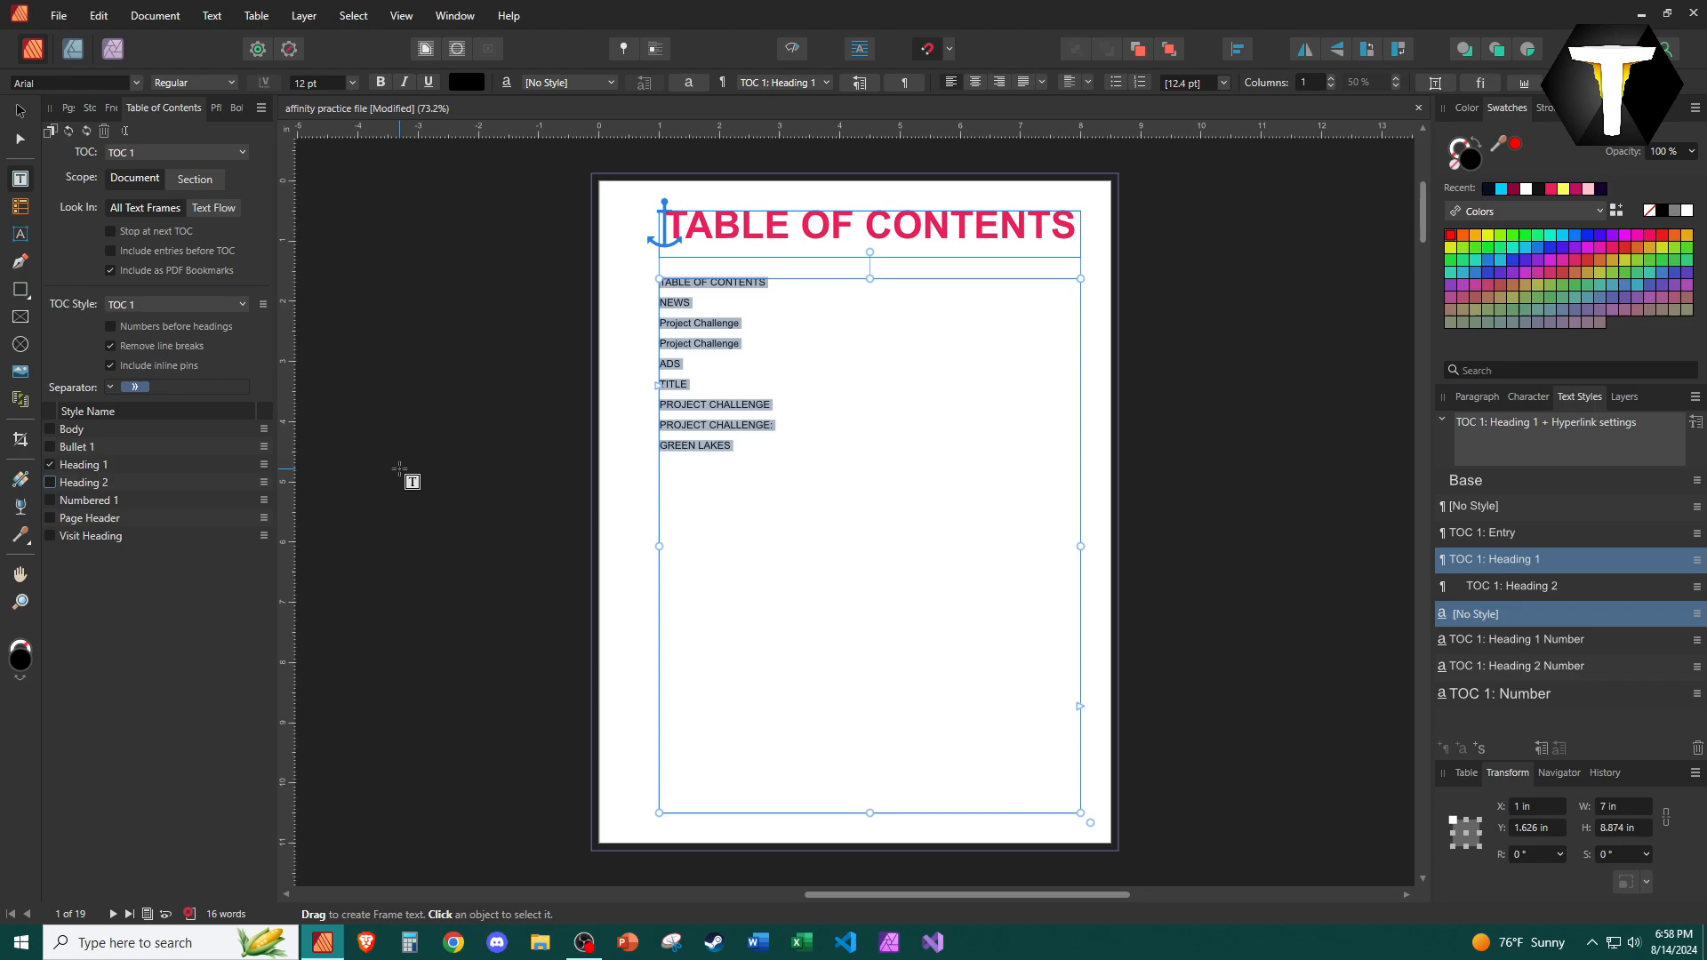
Select the table of contents entries and preview the page without frame guides.
left_click(424, 490)
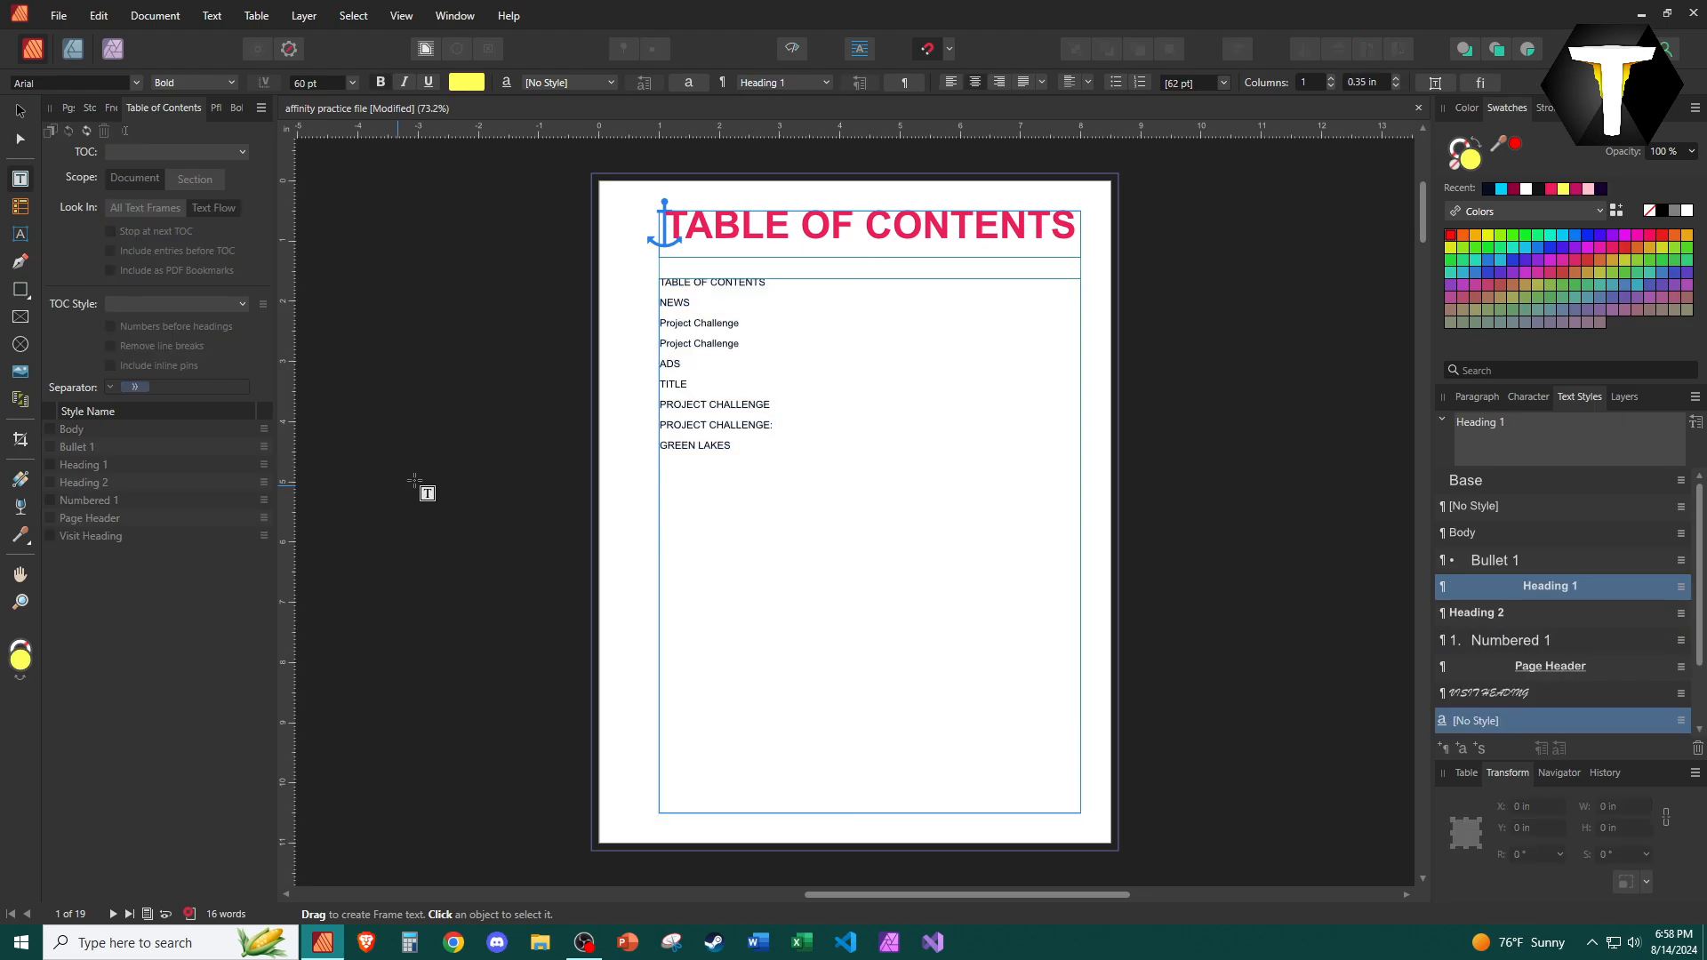
left_click(934, 381)
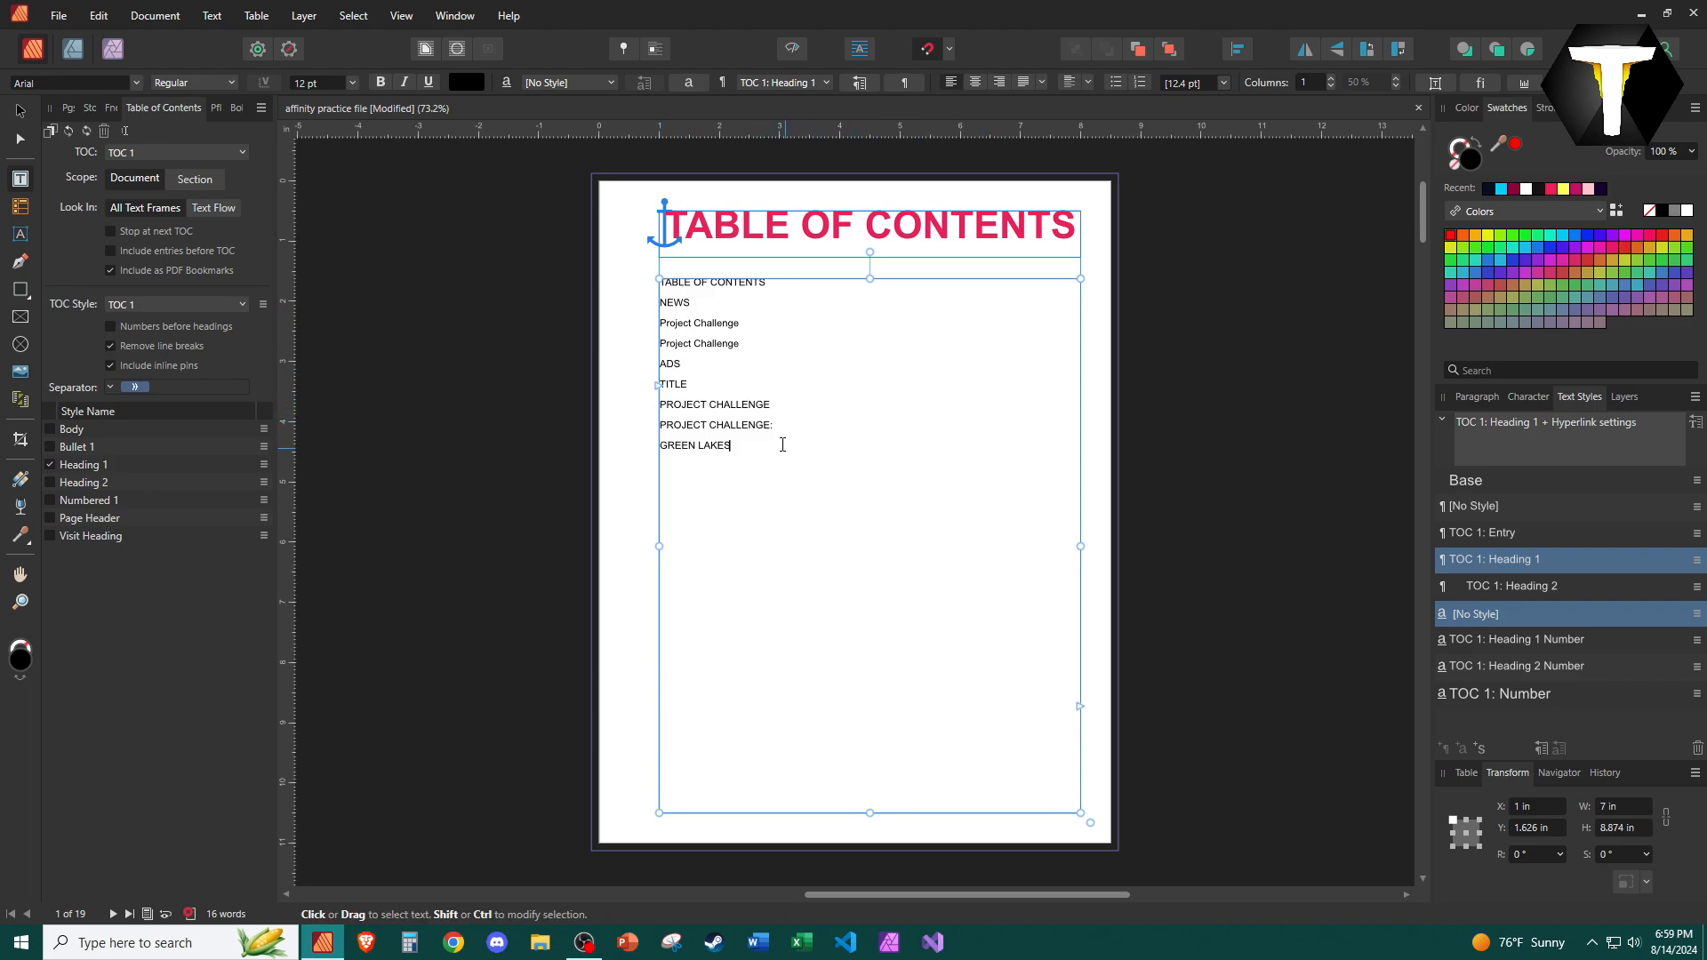
left_click_drag(691, 282, 797, 450)
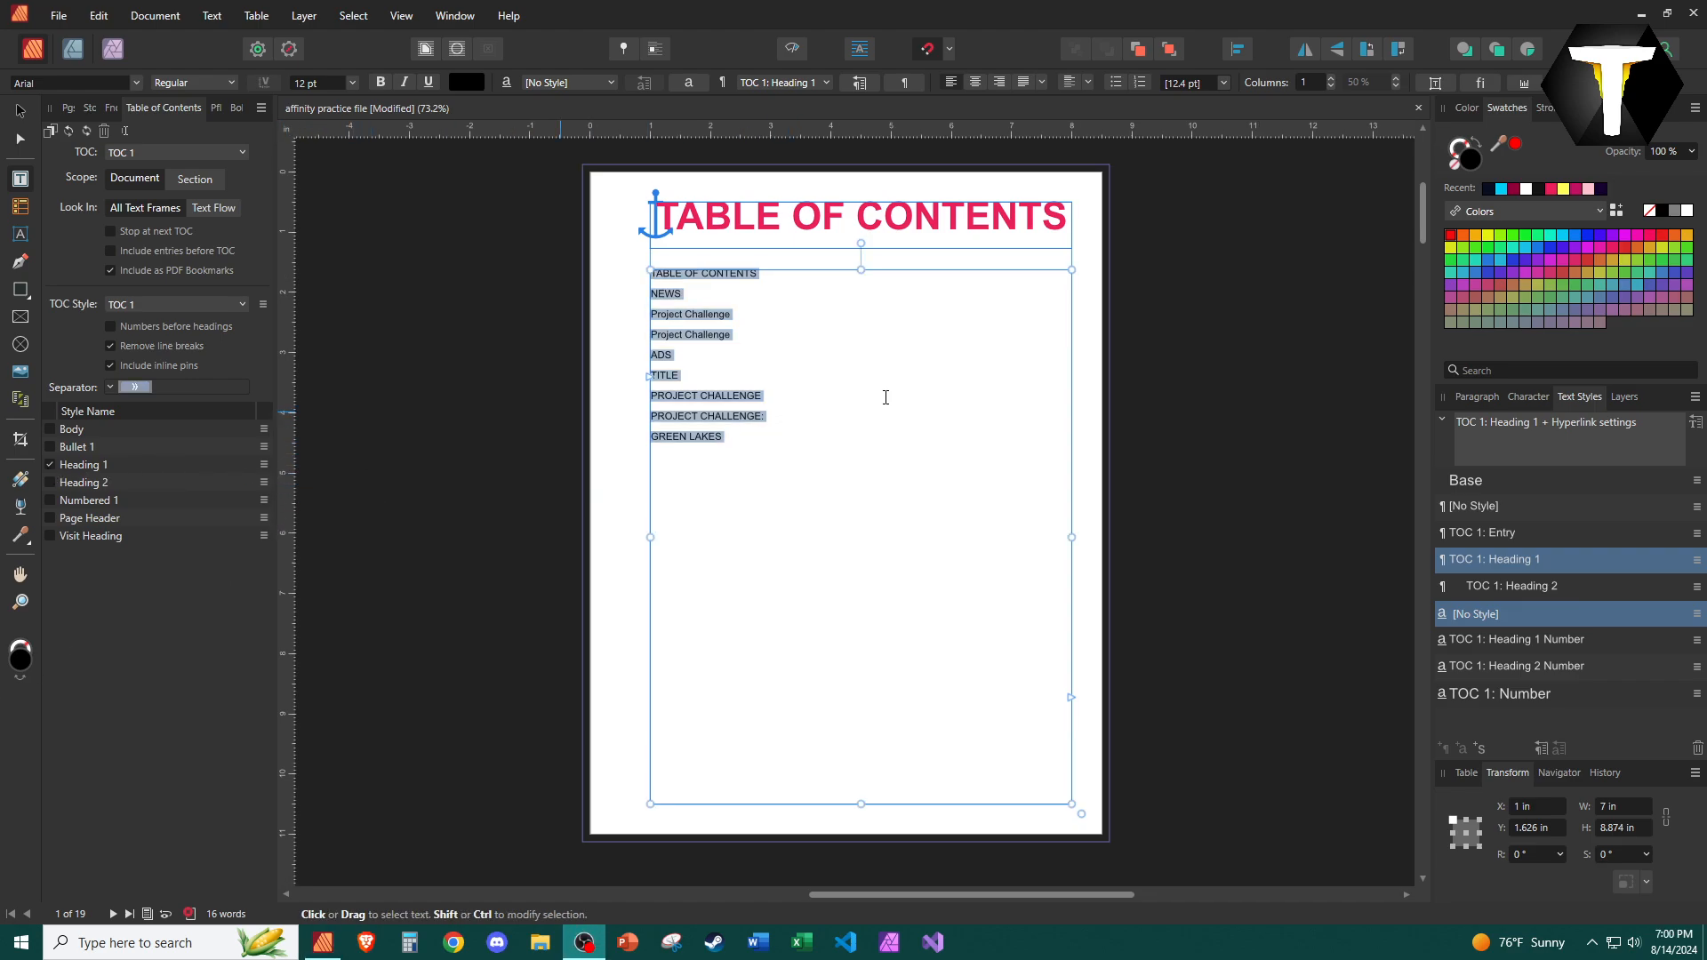
left_click(957, 363)
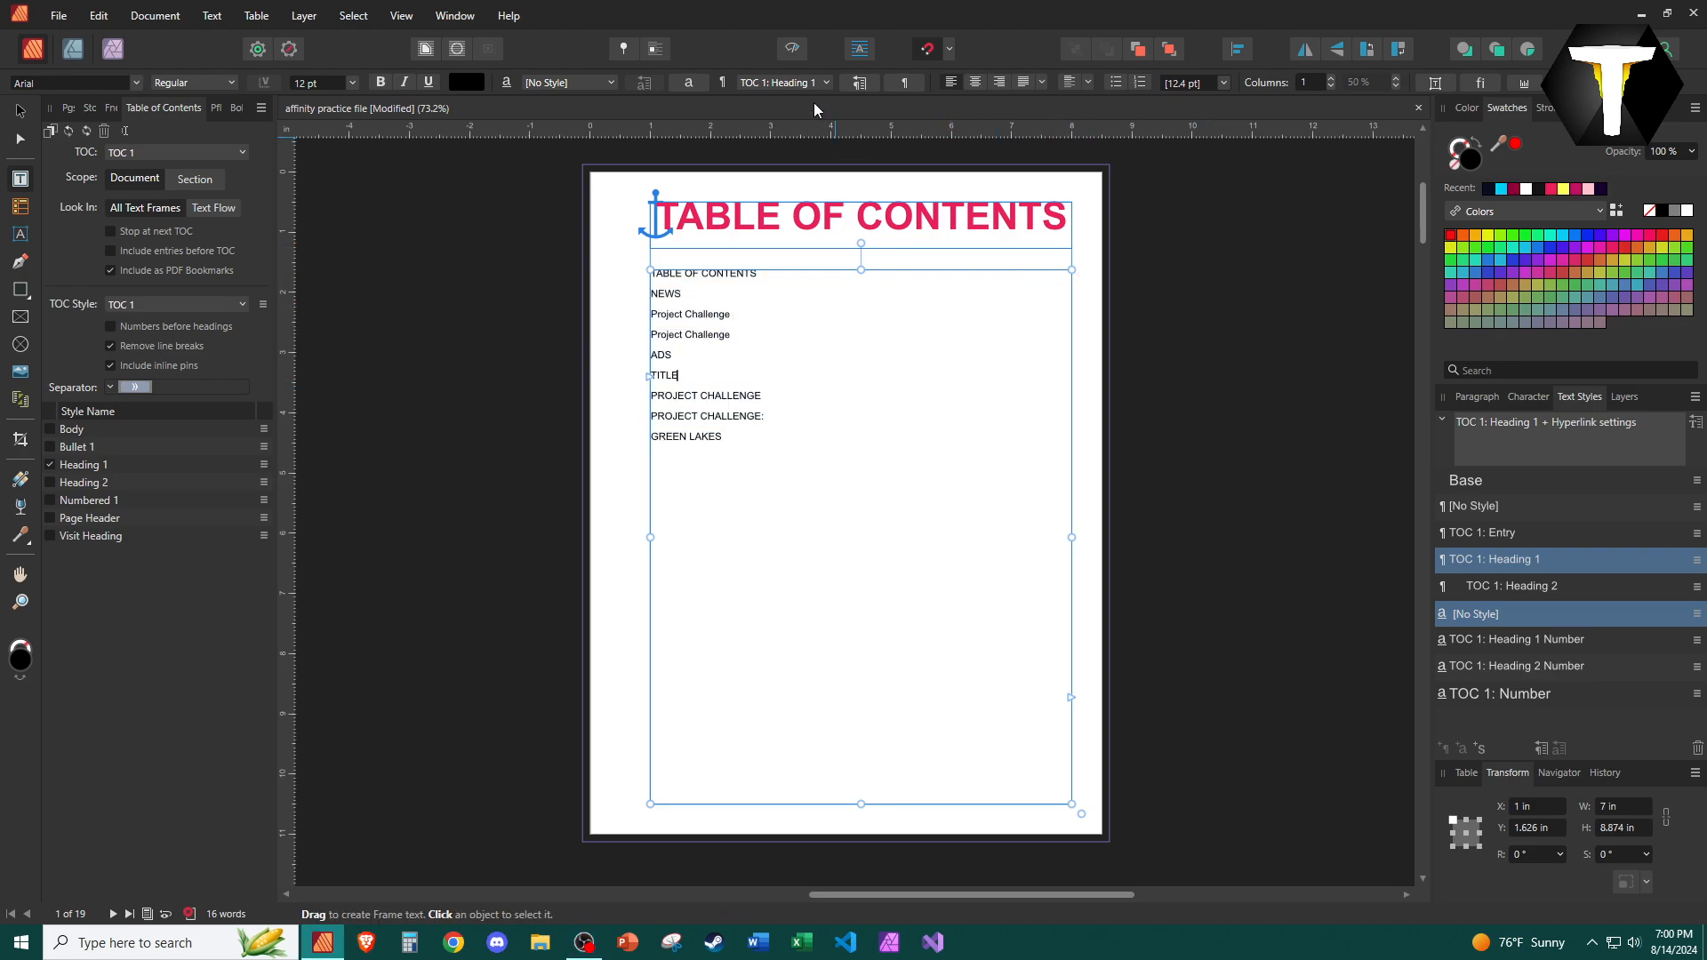
left_click(790, 52)
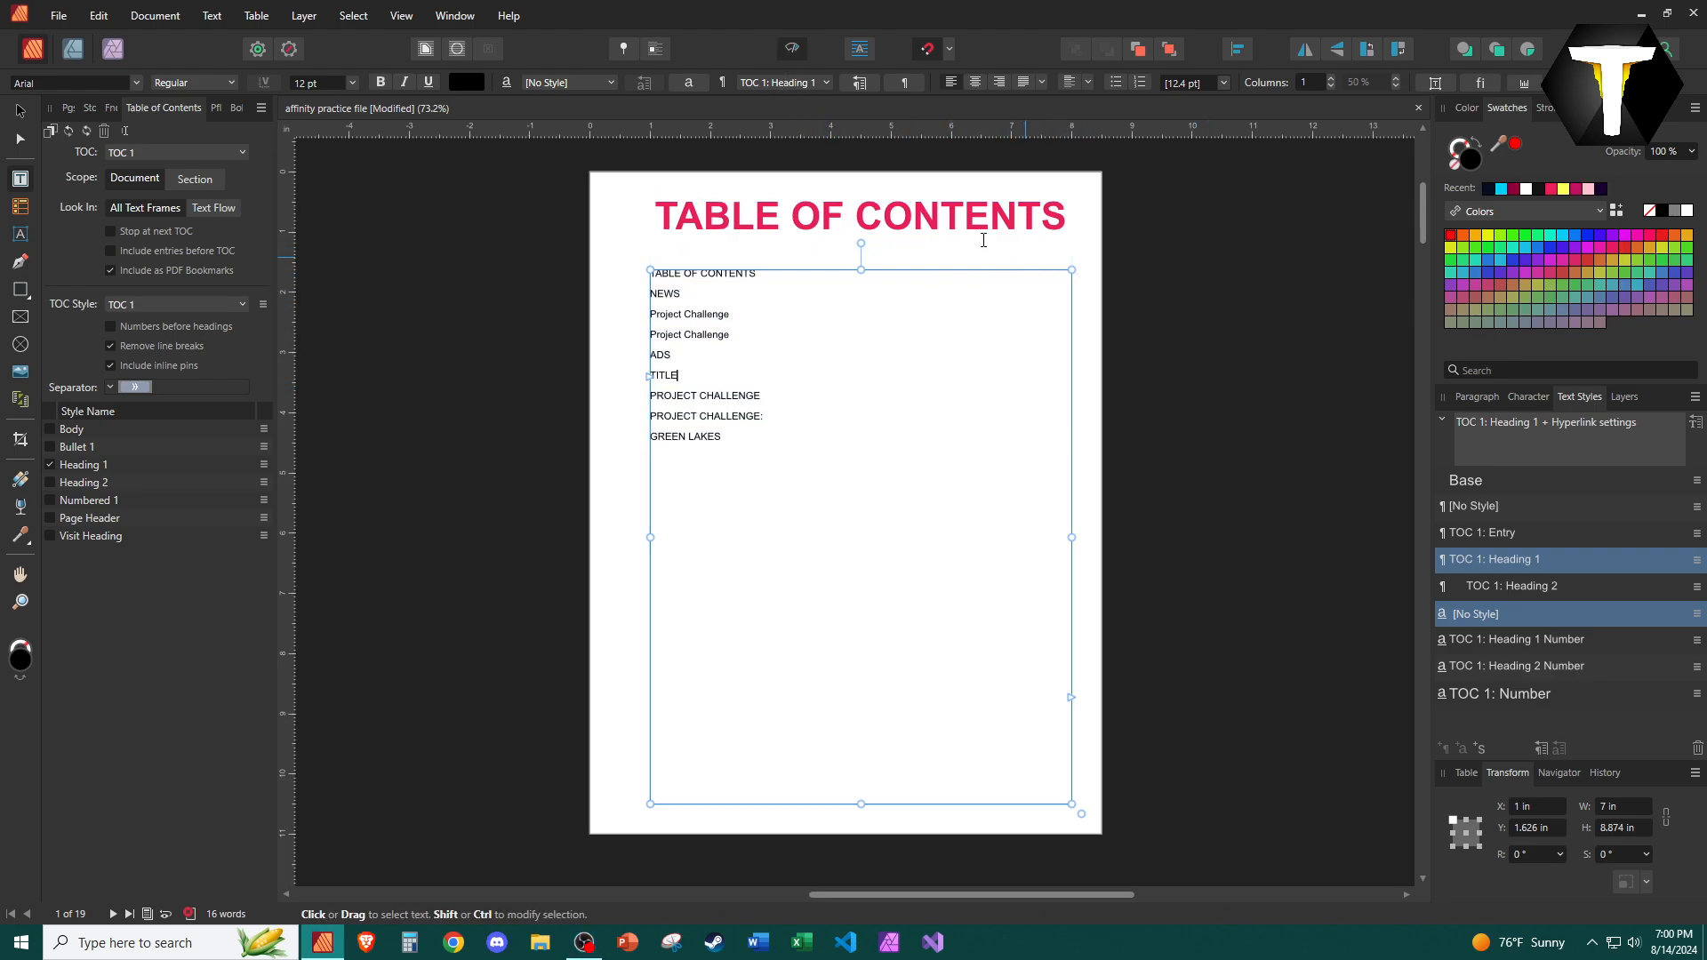
left_click(789, 55)
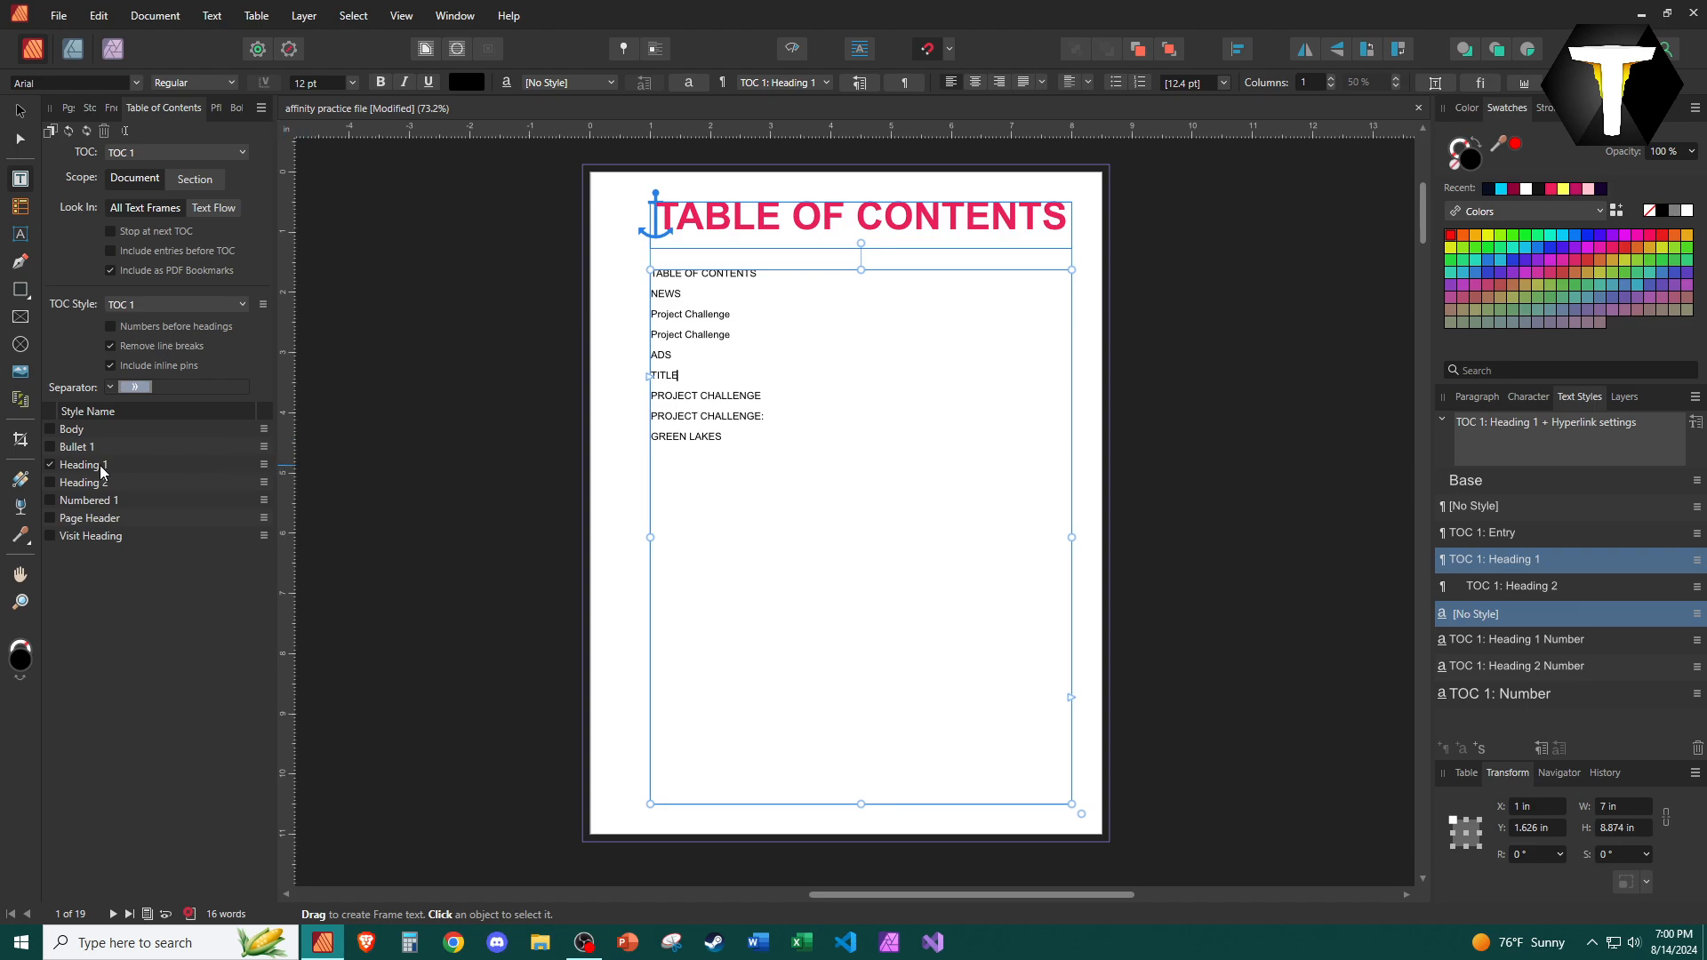
Turn on page numbers for the Heading 1 entries in the table of contents.
left_click(263, 464)
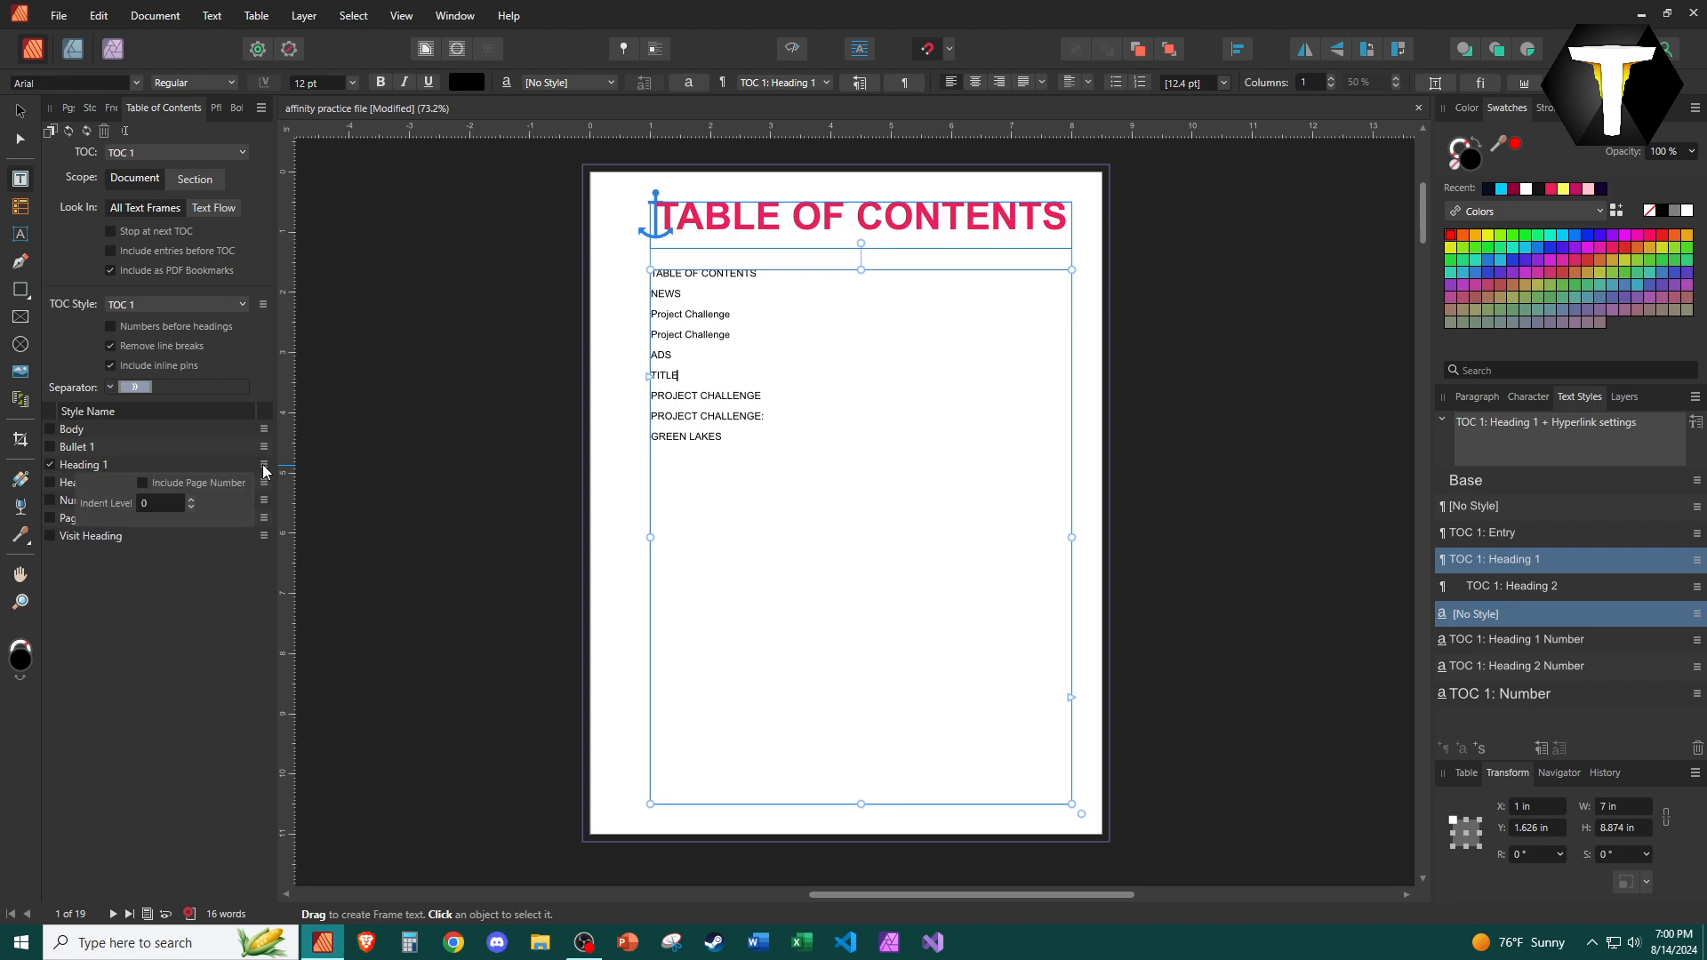
left_click(224, 484)
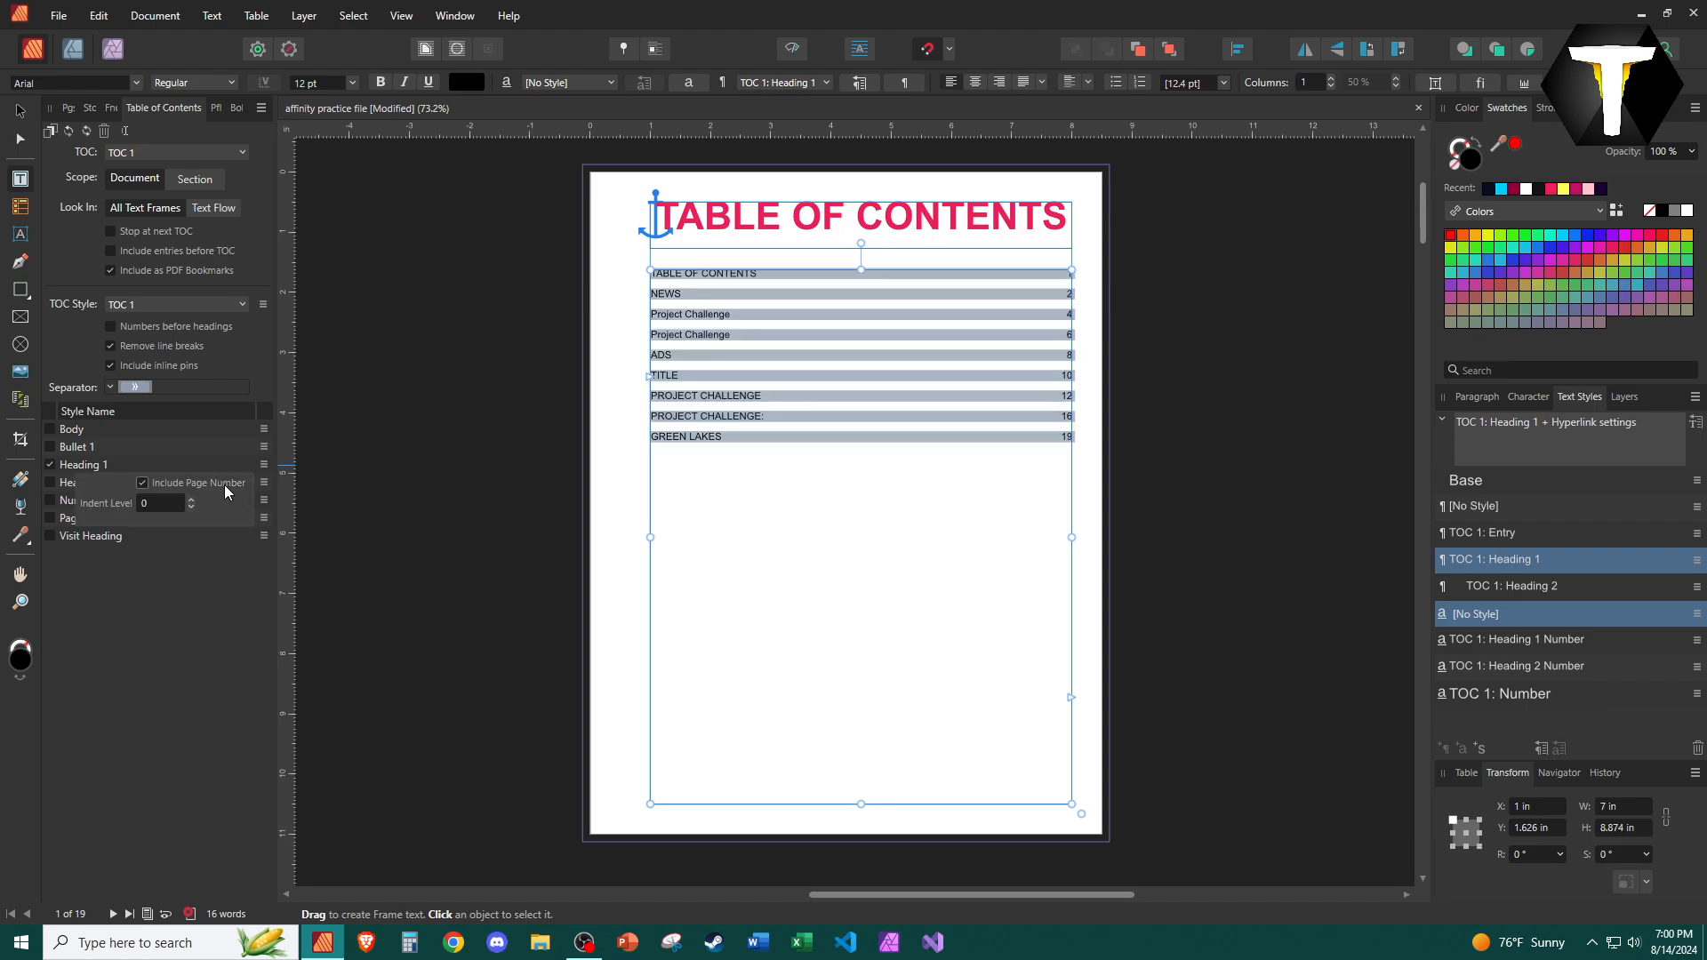
Set the indent level of the Heading 1 entries in the table of contents to 6.
left_click(191, 500)
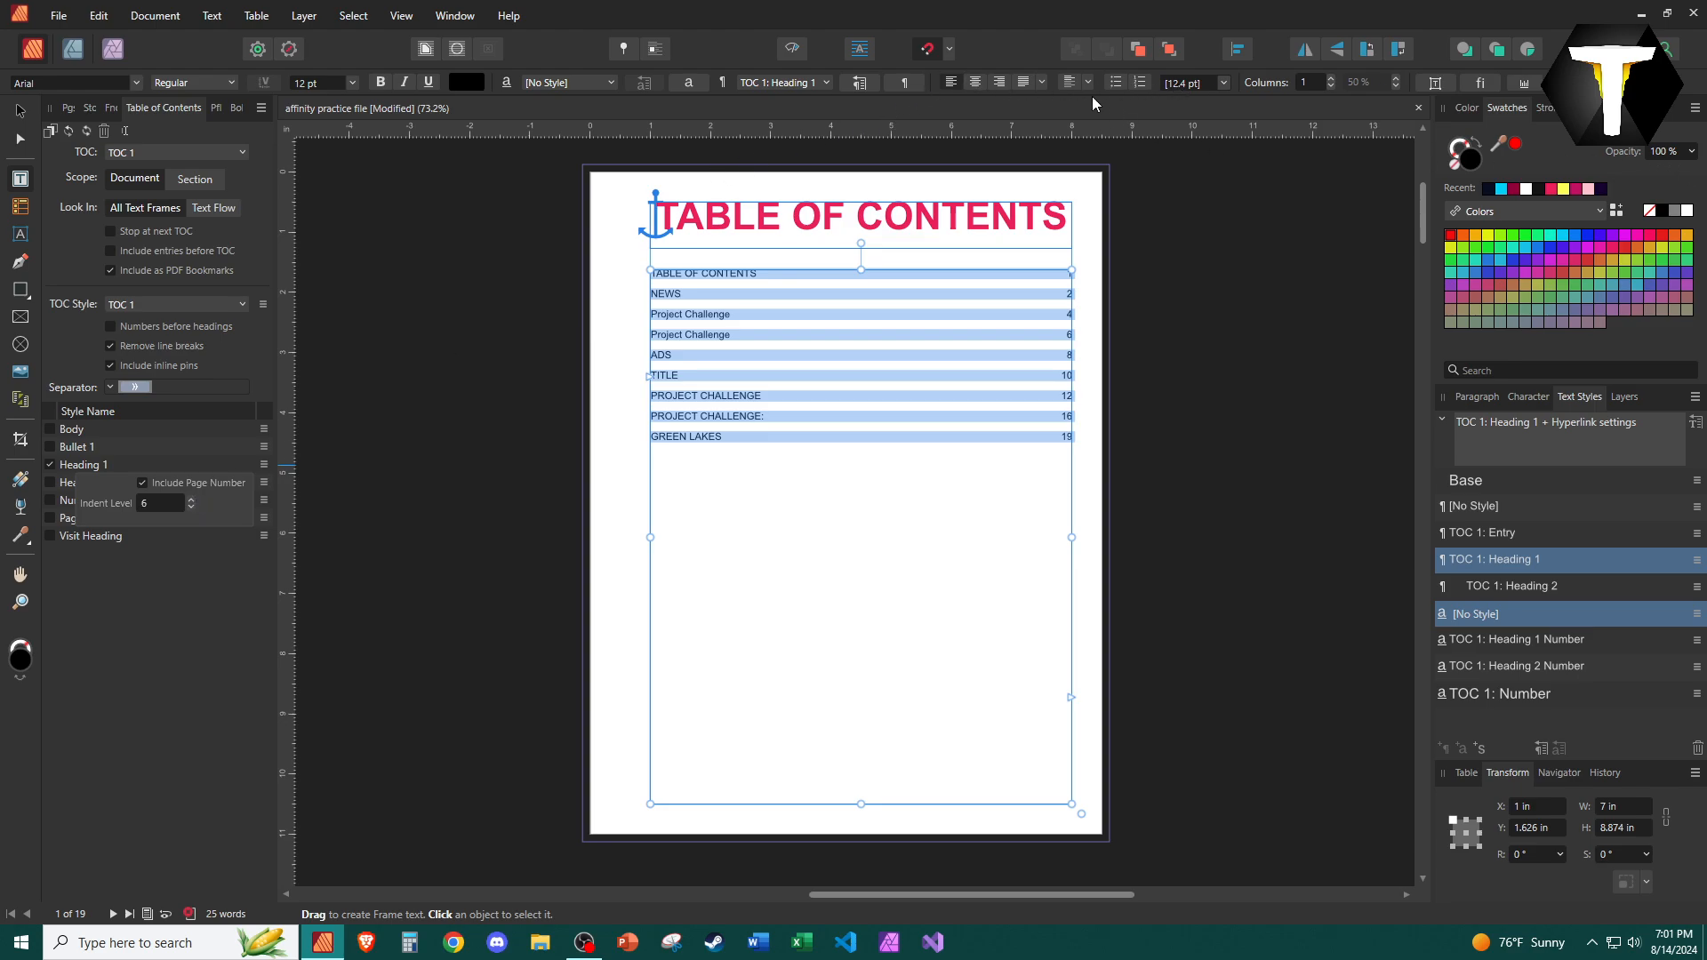
left_click(1023, 321)
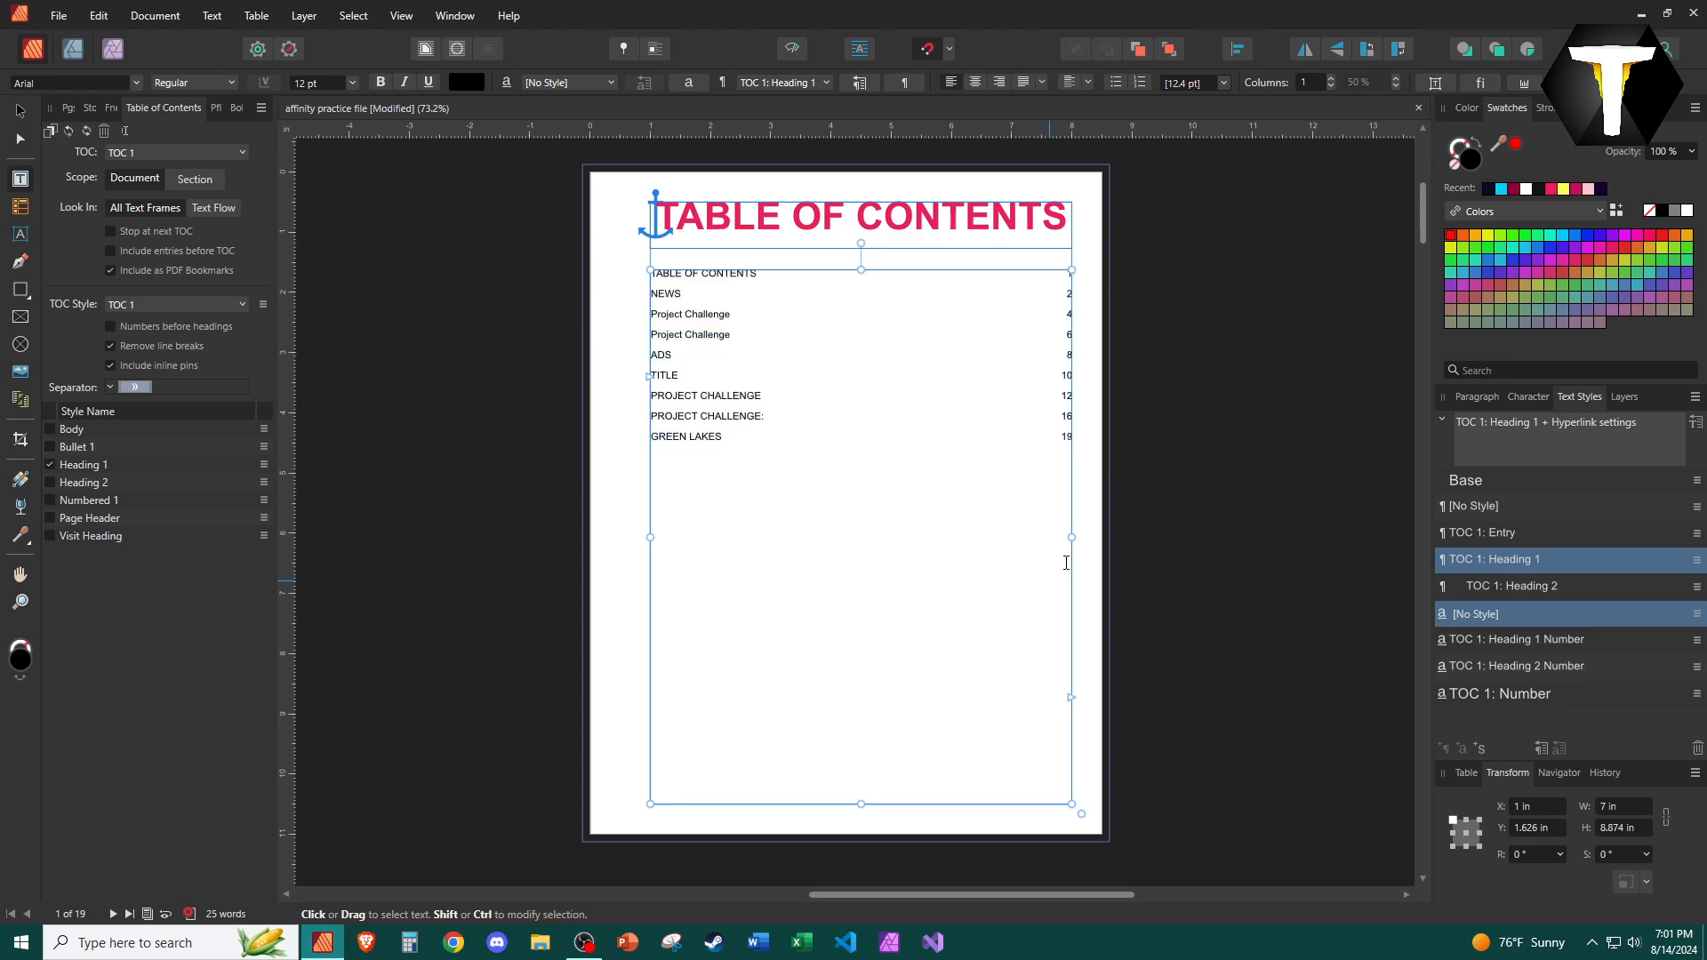
Resize and reposition the table of contents frame to about 4.3 by 3.3 in, centred under the heading.
left_click_drag(1071, 537, 795, 514)
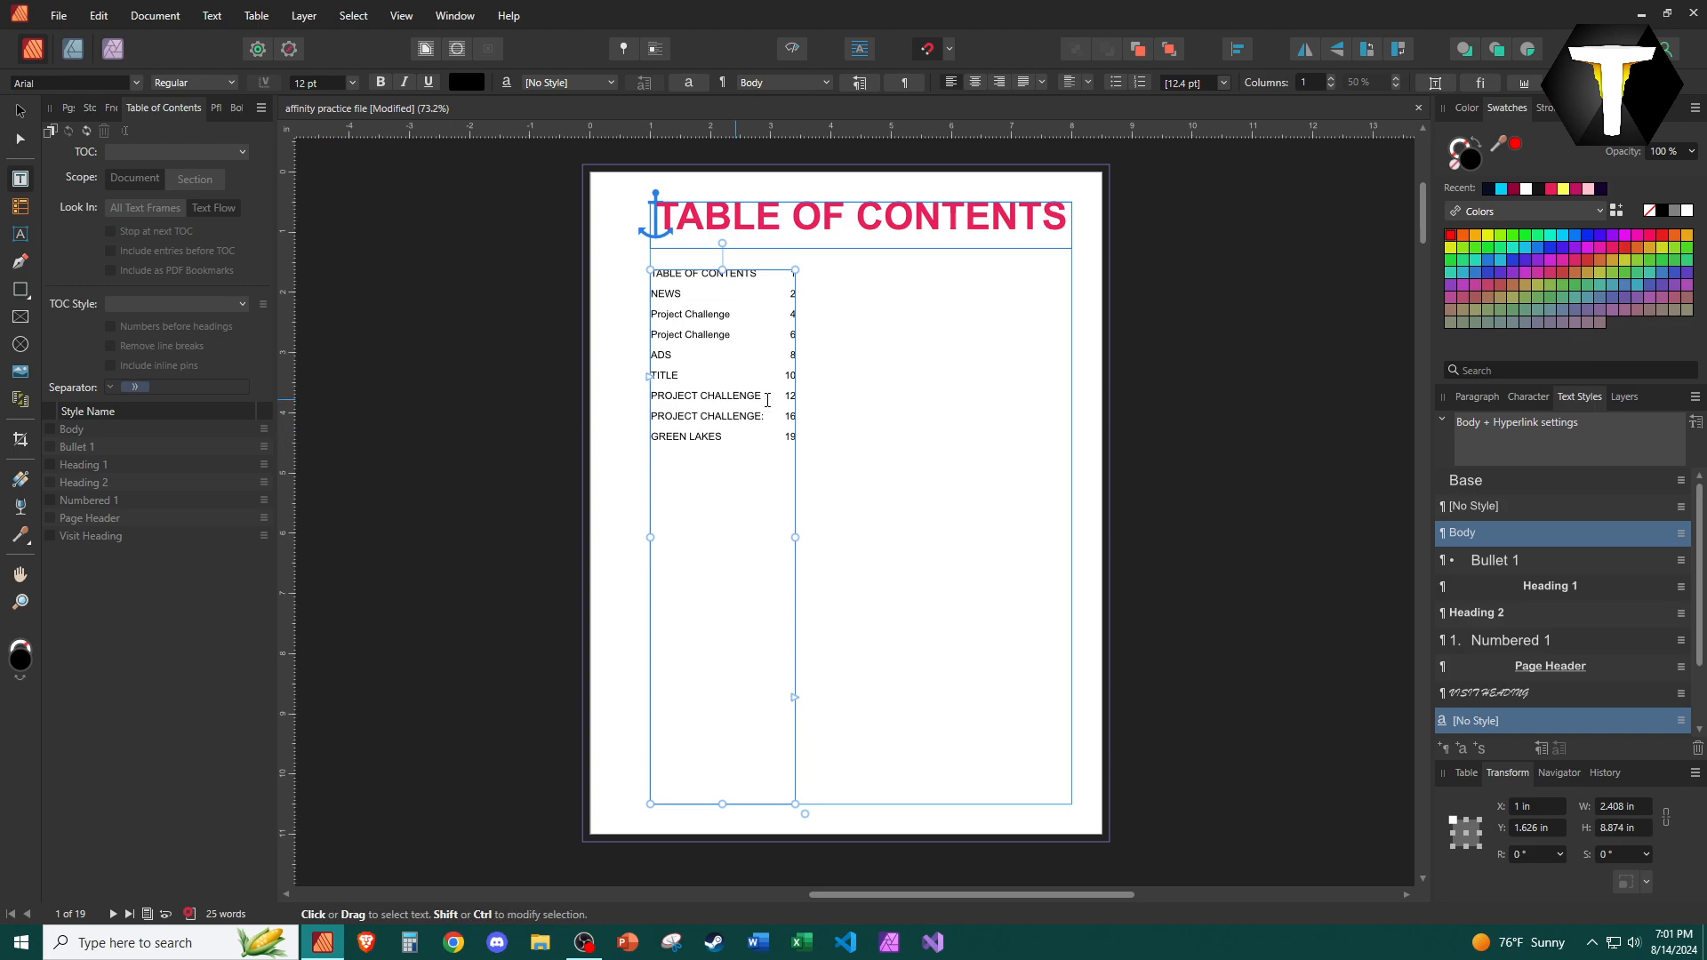
left_click_drag(766, 268, 893, 270)
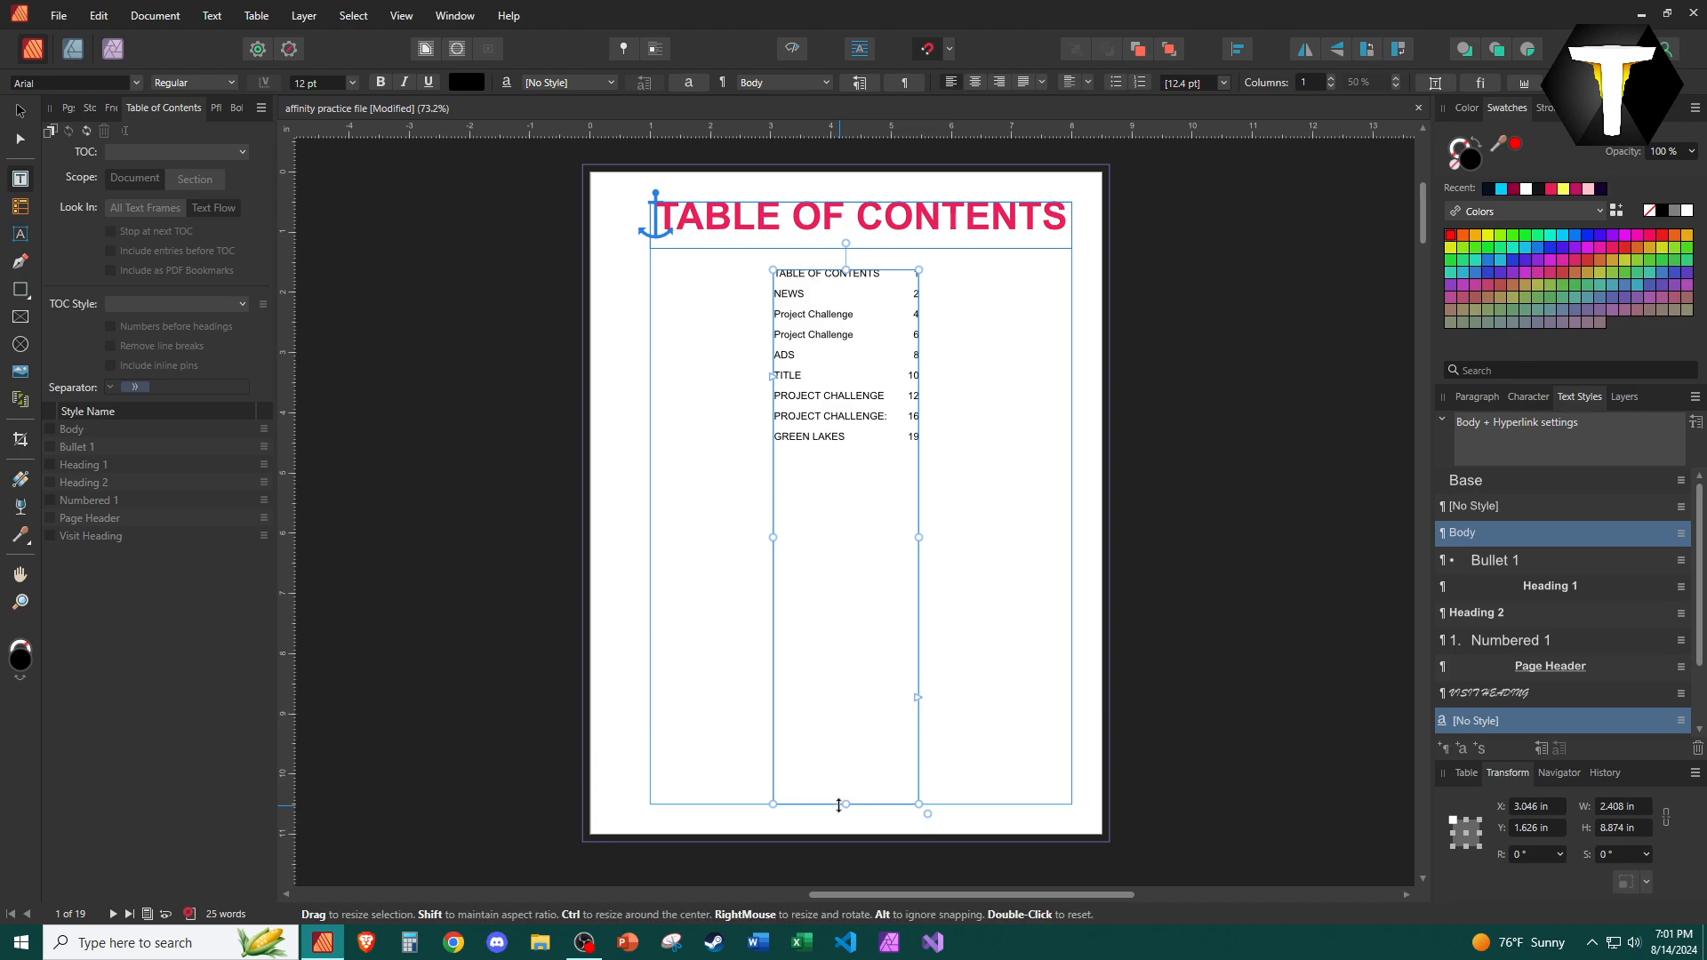
left_click_drag(846, 805, 888, 483)
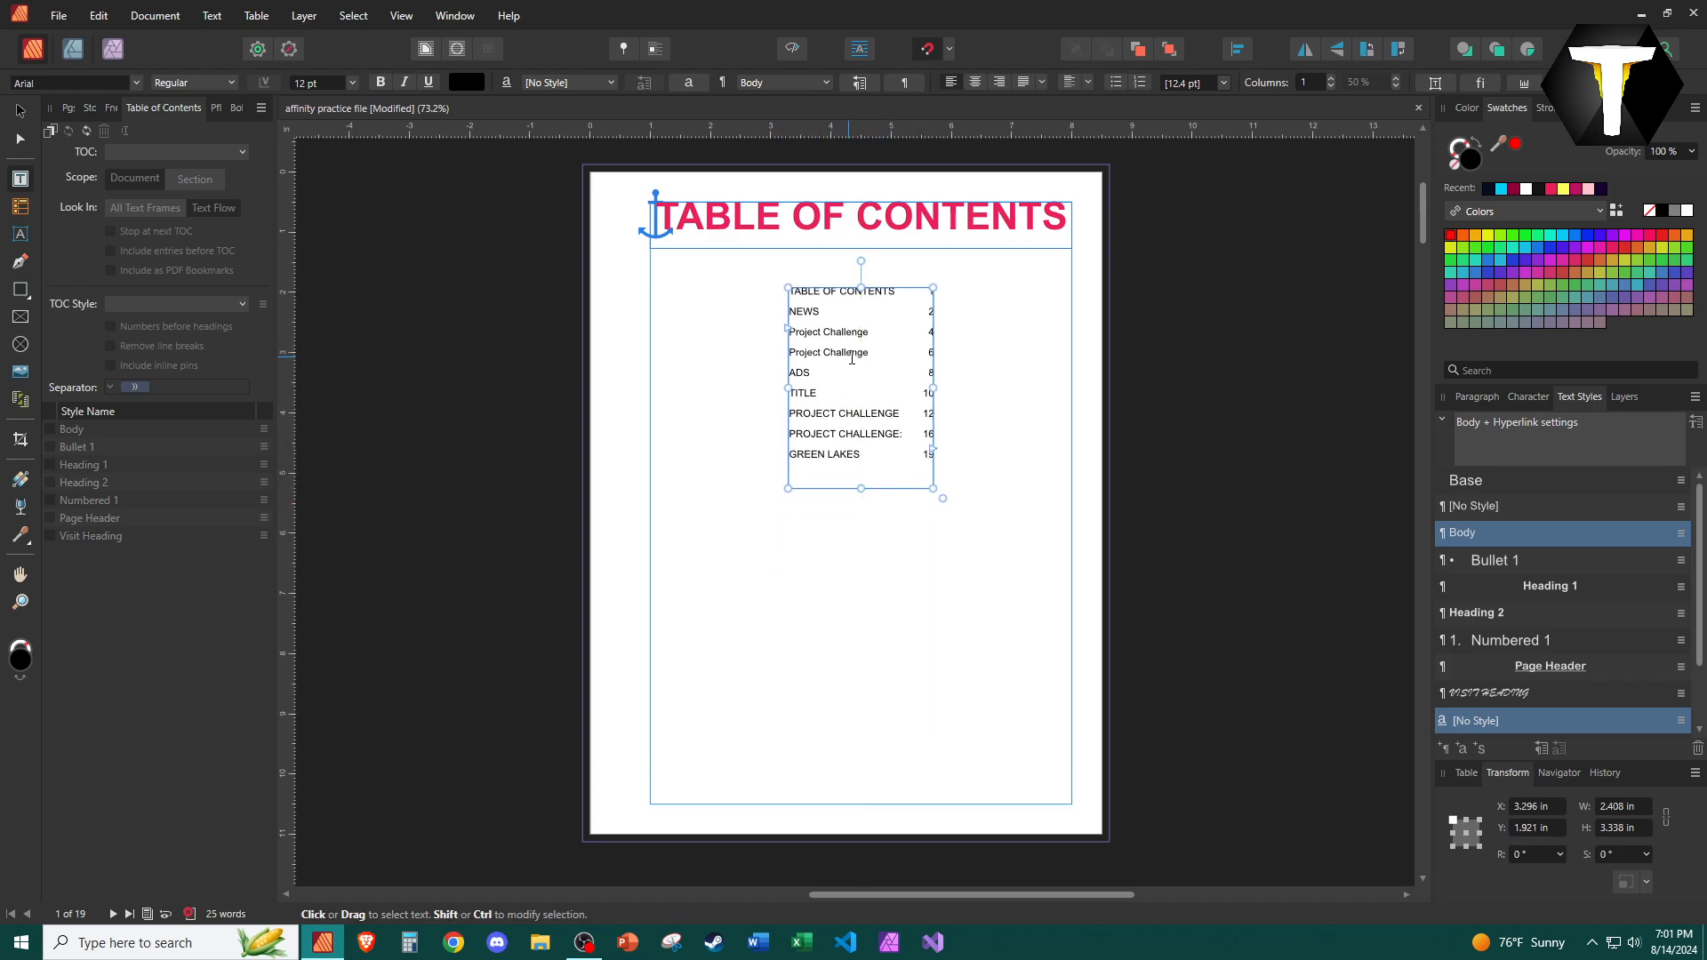
left_click_drag(934, 389, 1047, 388)
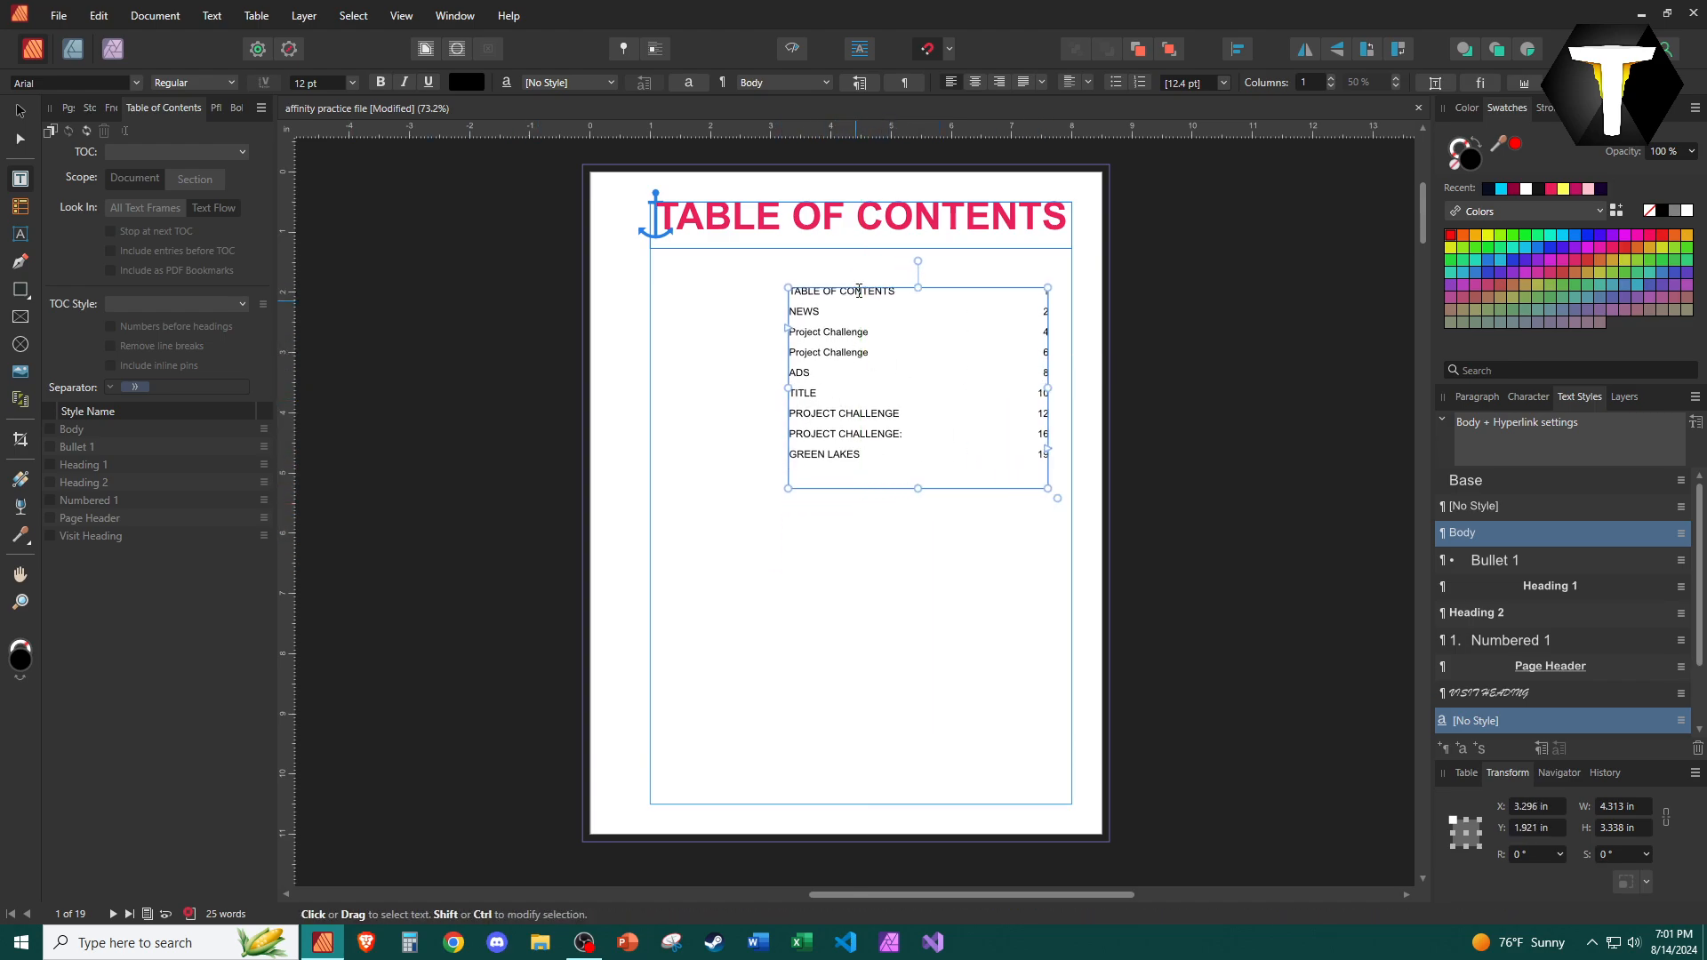
left_click_drag(865, 291, 786, 295)
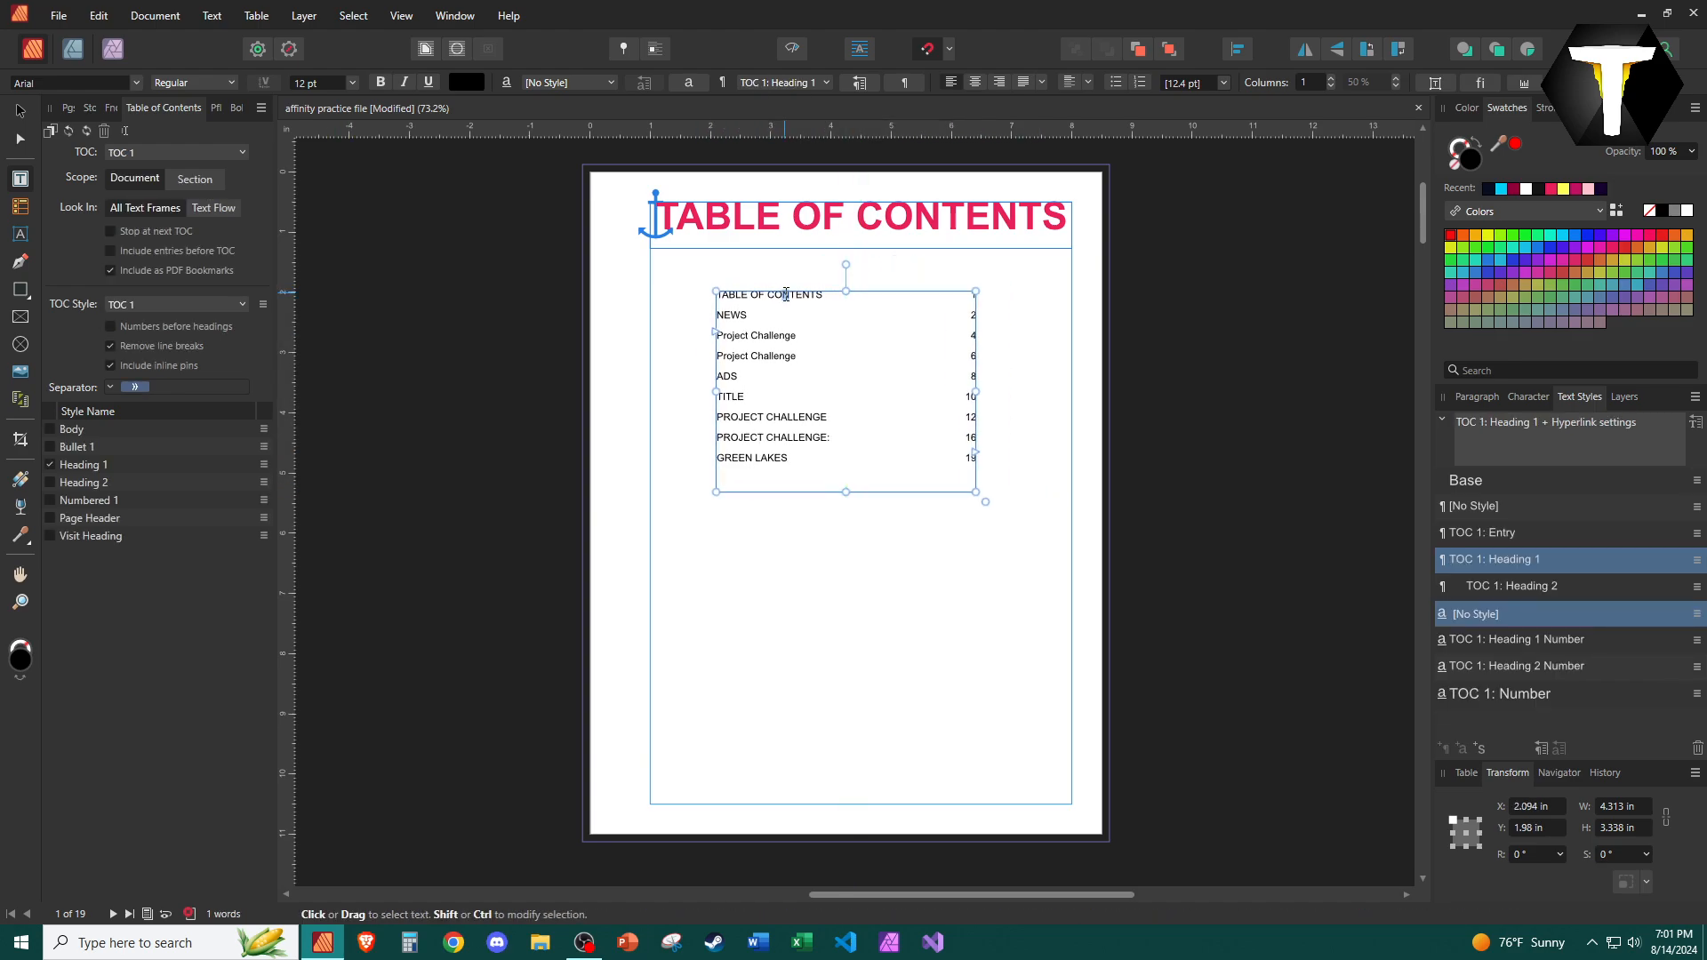
Try a bullet and then an em space as the table of contents separator.
left_click(286, 491)
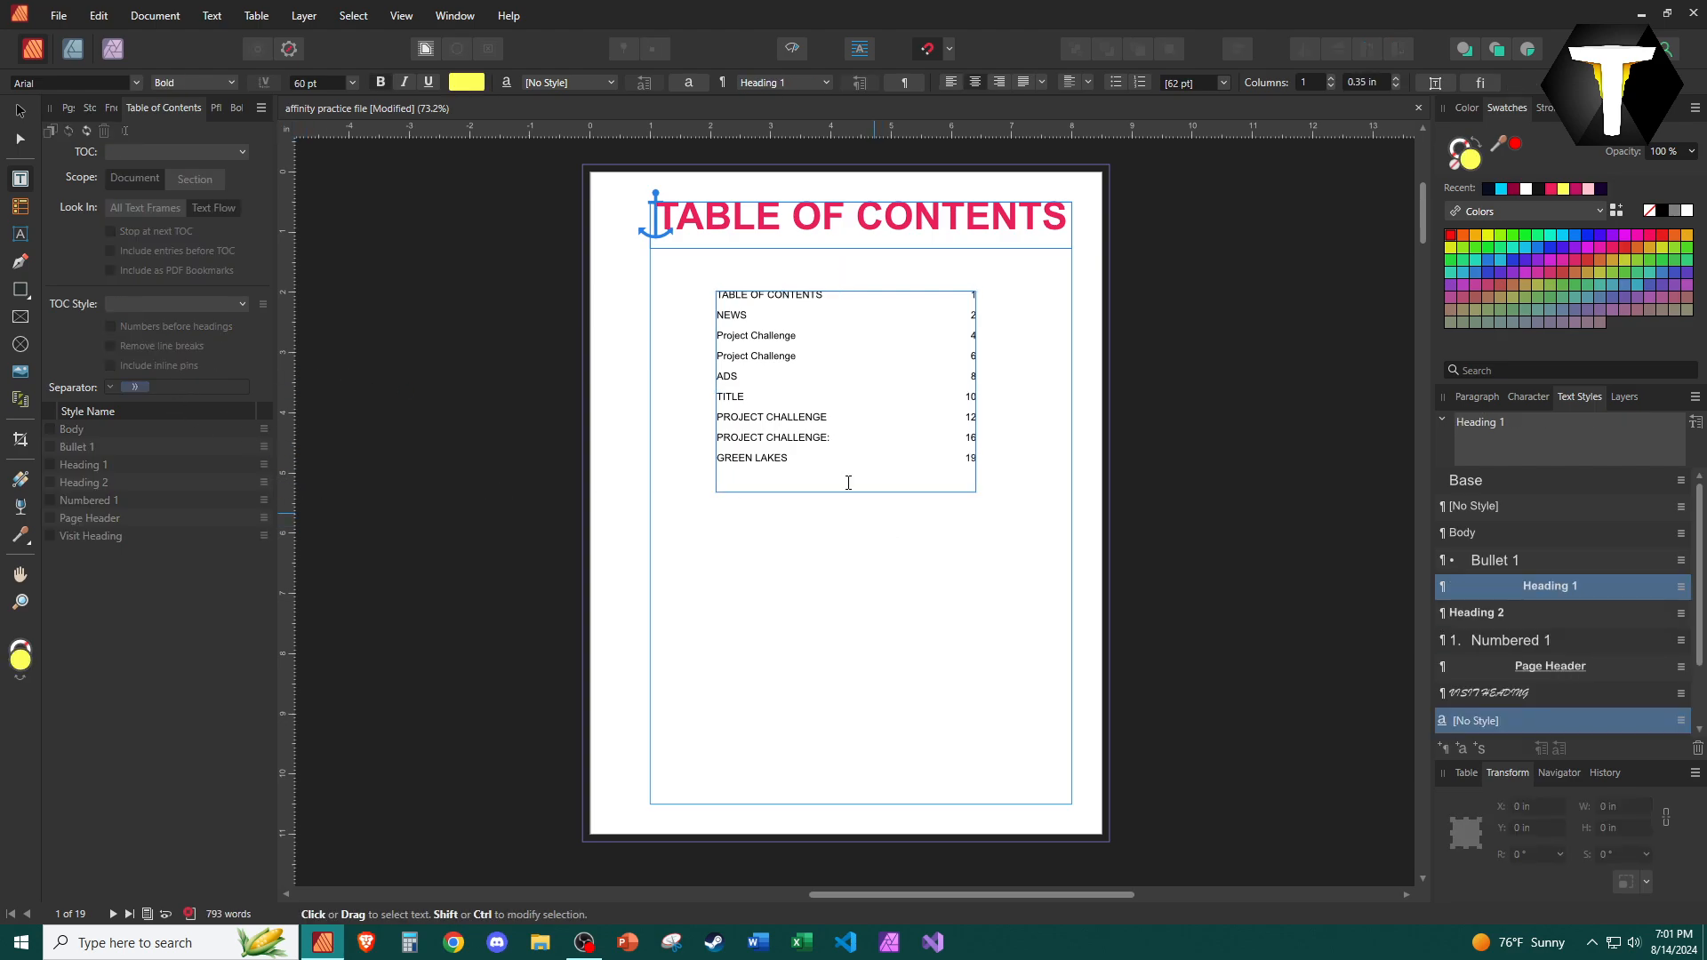
left_click(804, 417)
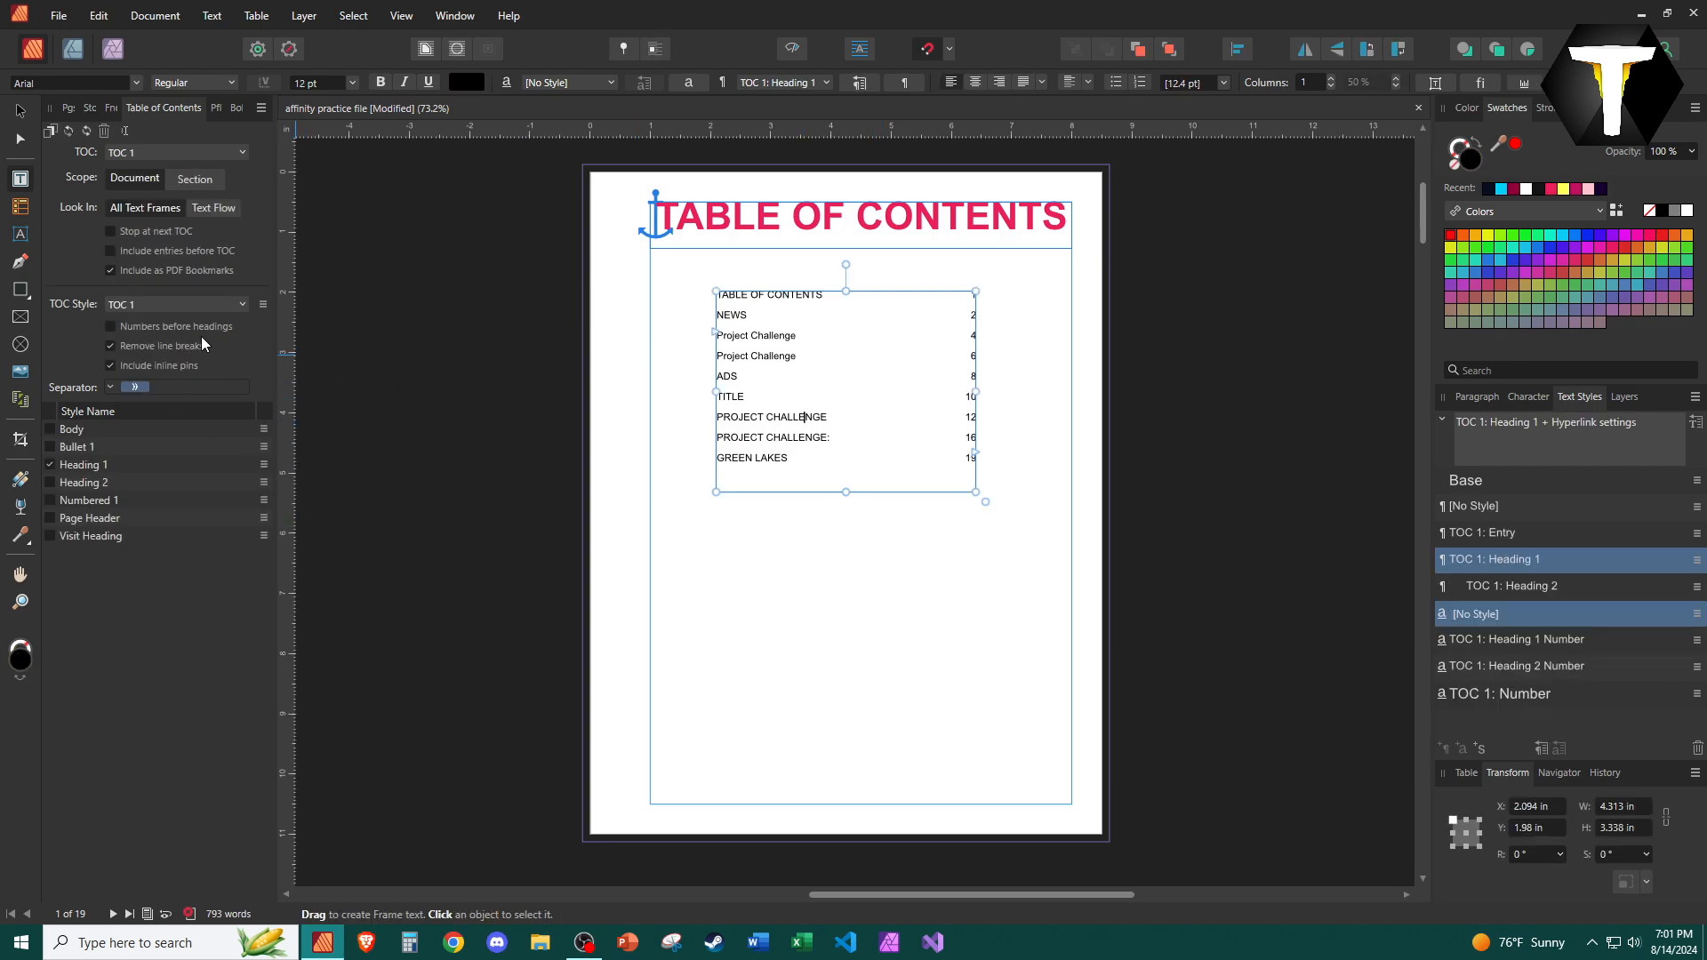
left_click(112, 387)
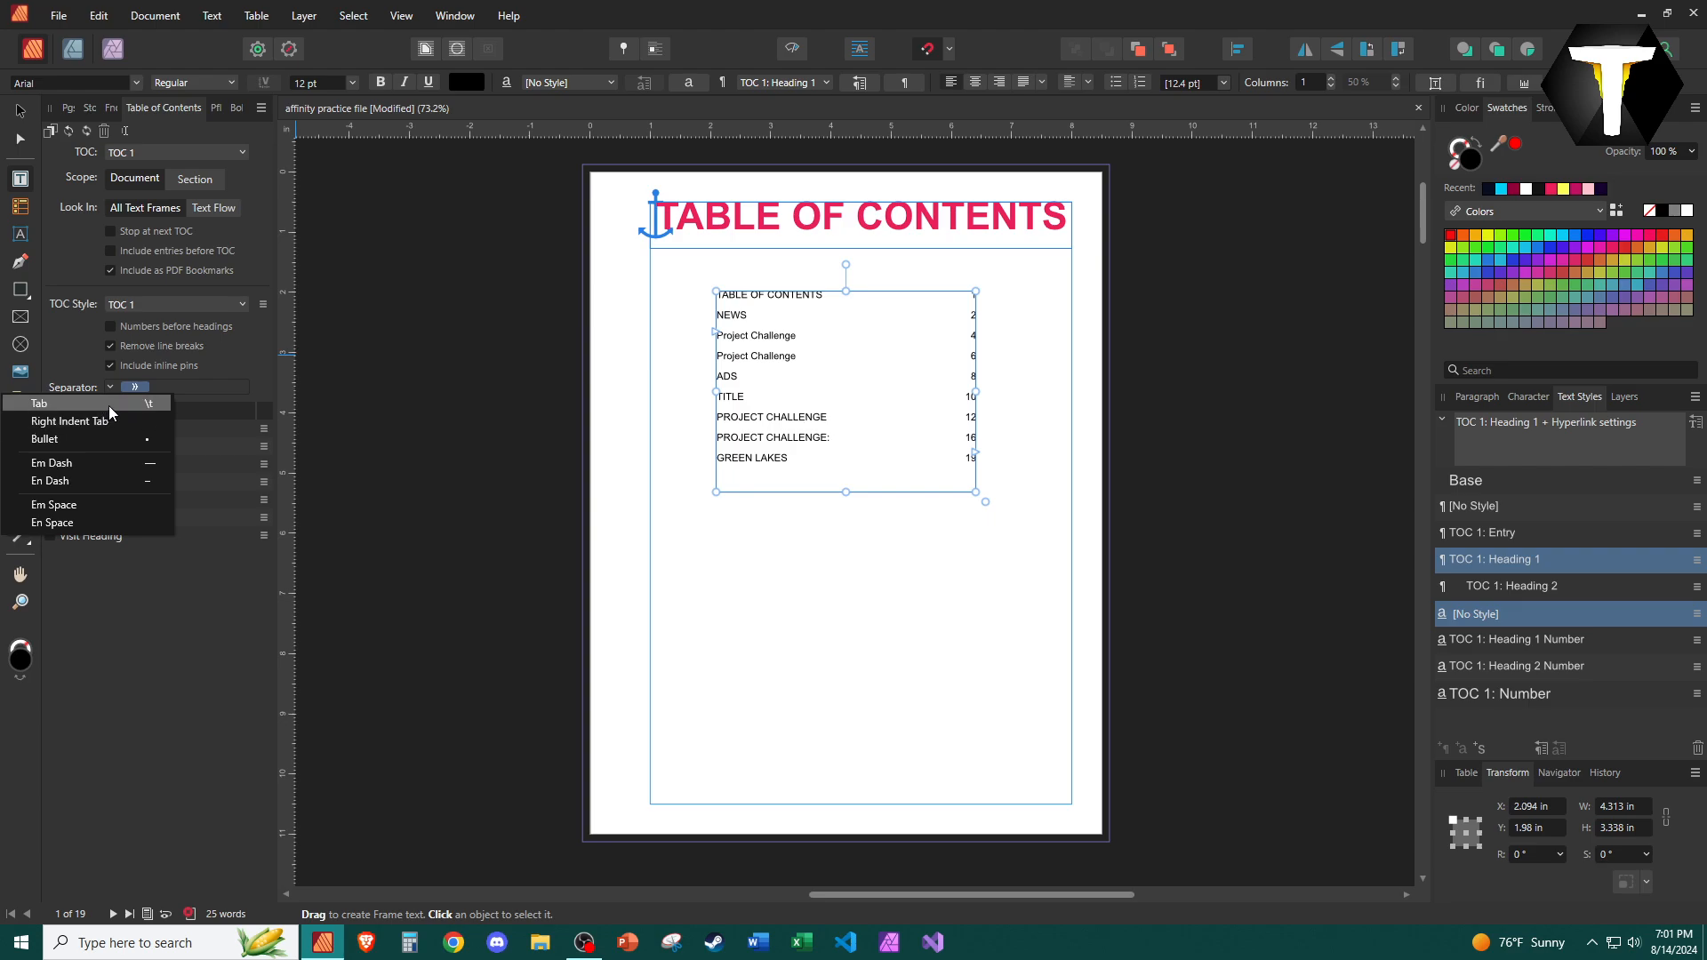
left_click(127, 438)
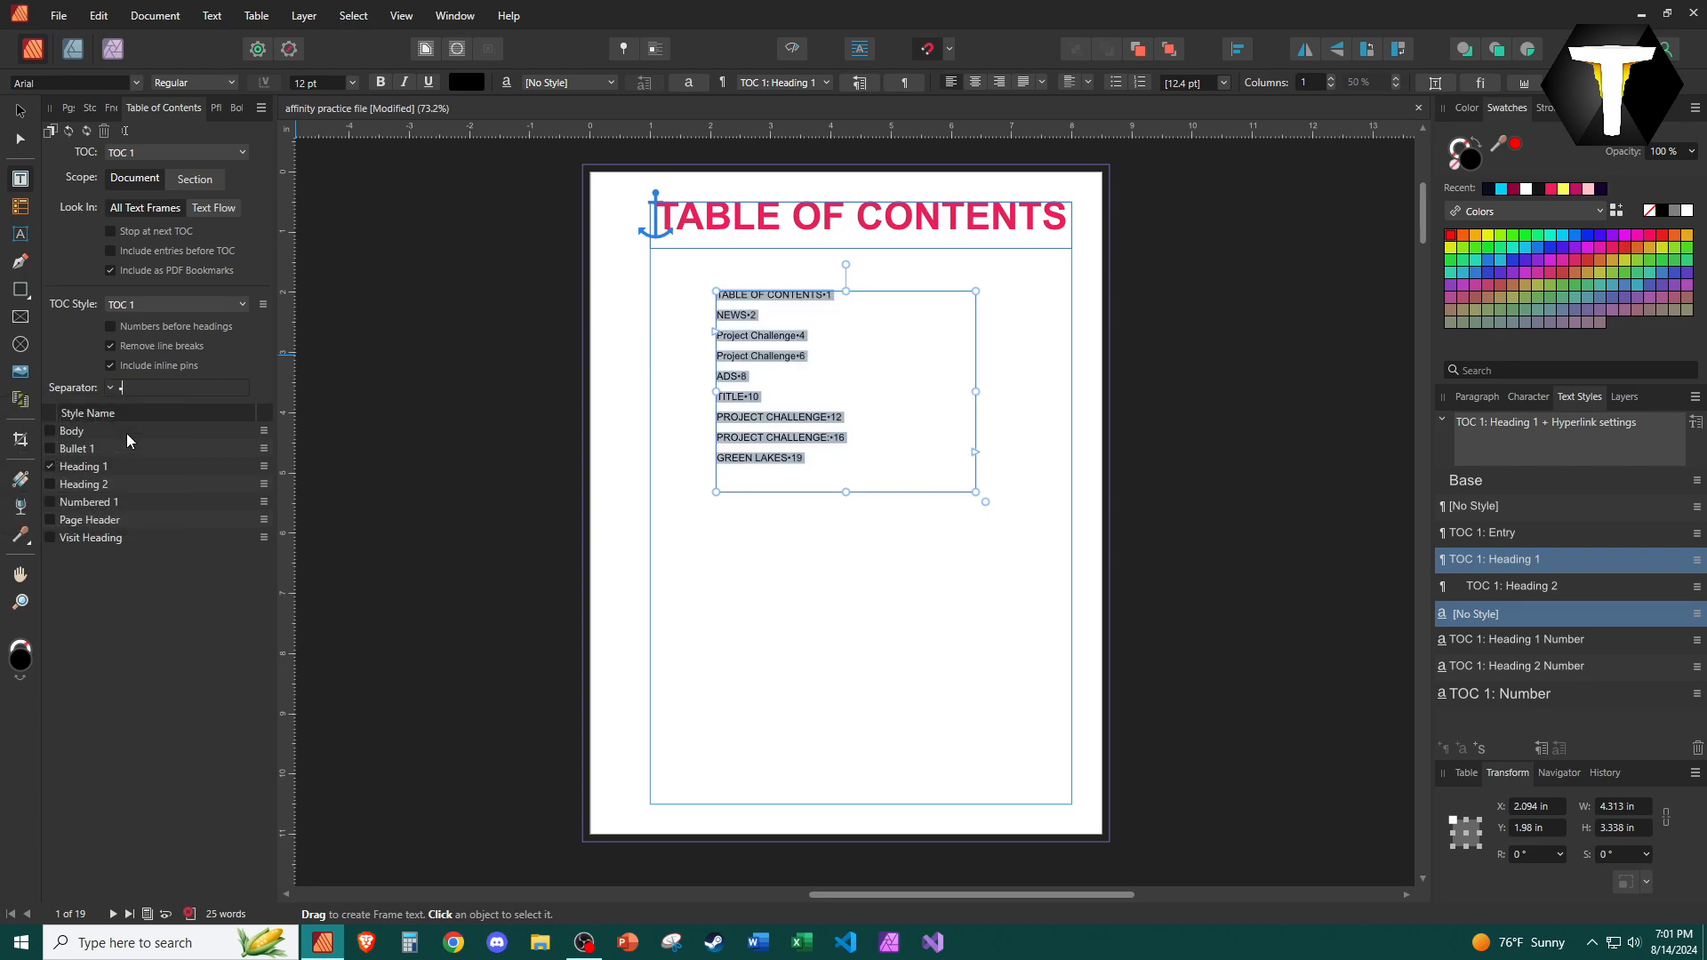
left_click(112, 388)
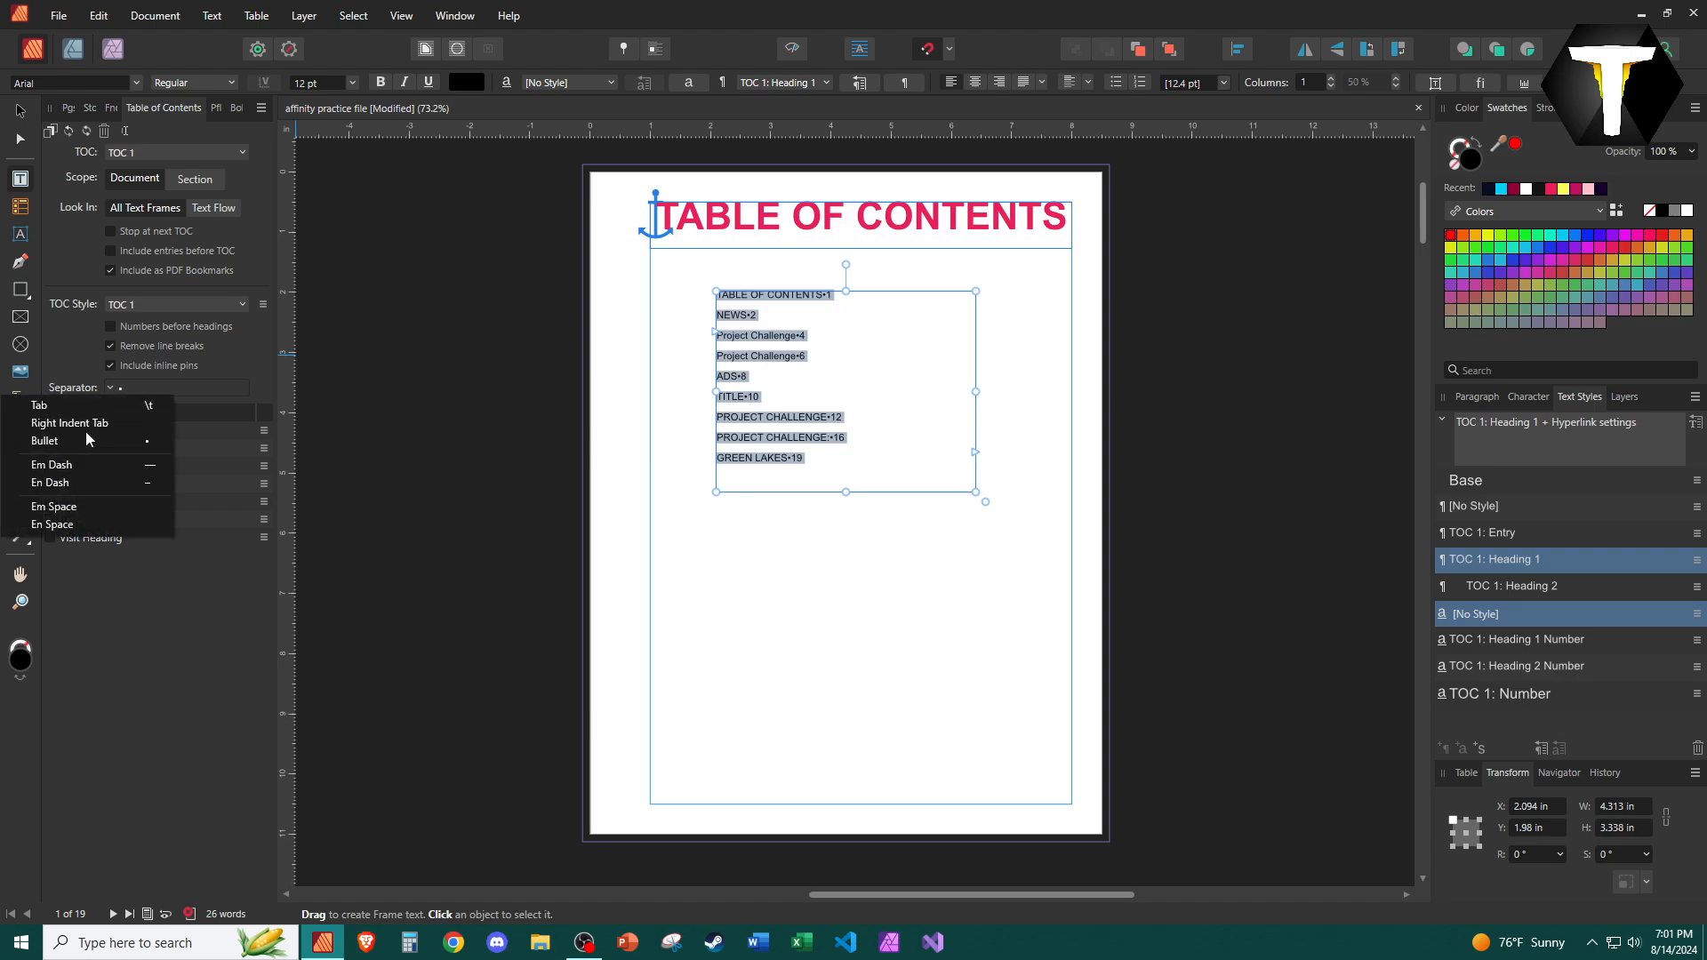
left_click(73, 505)
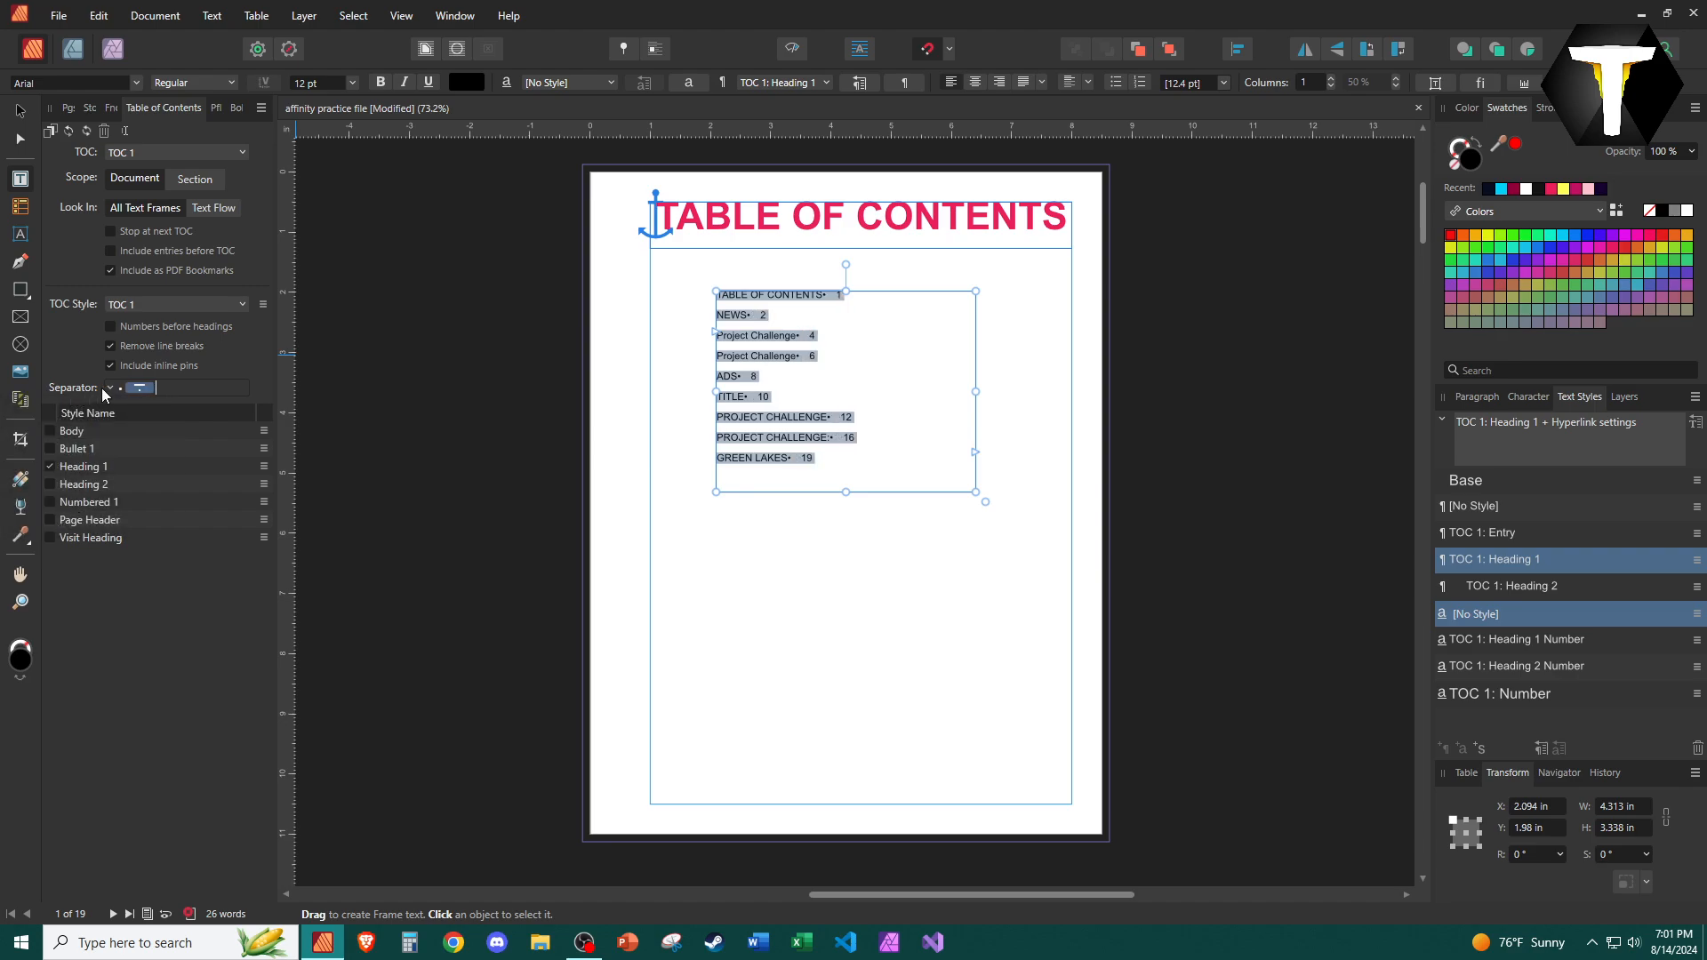
Replace the separator with a row of dots and justify the table of contents paragraphs.
key("BackSpace")
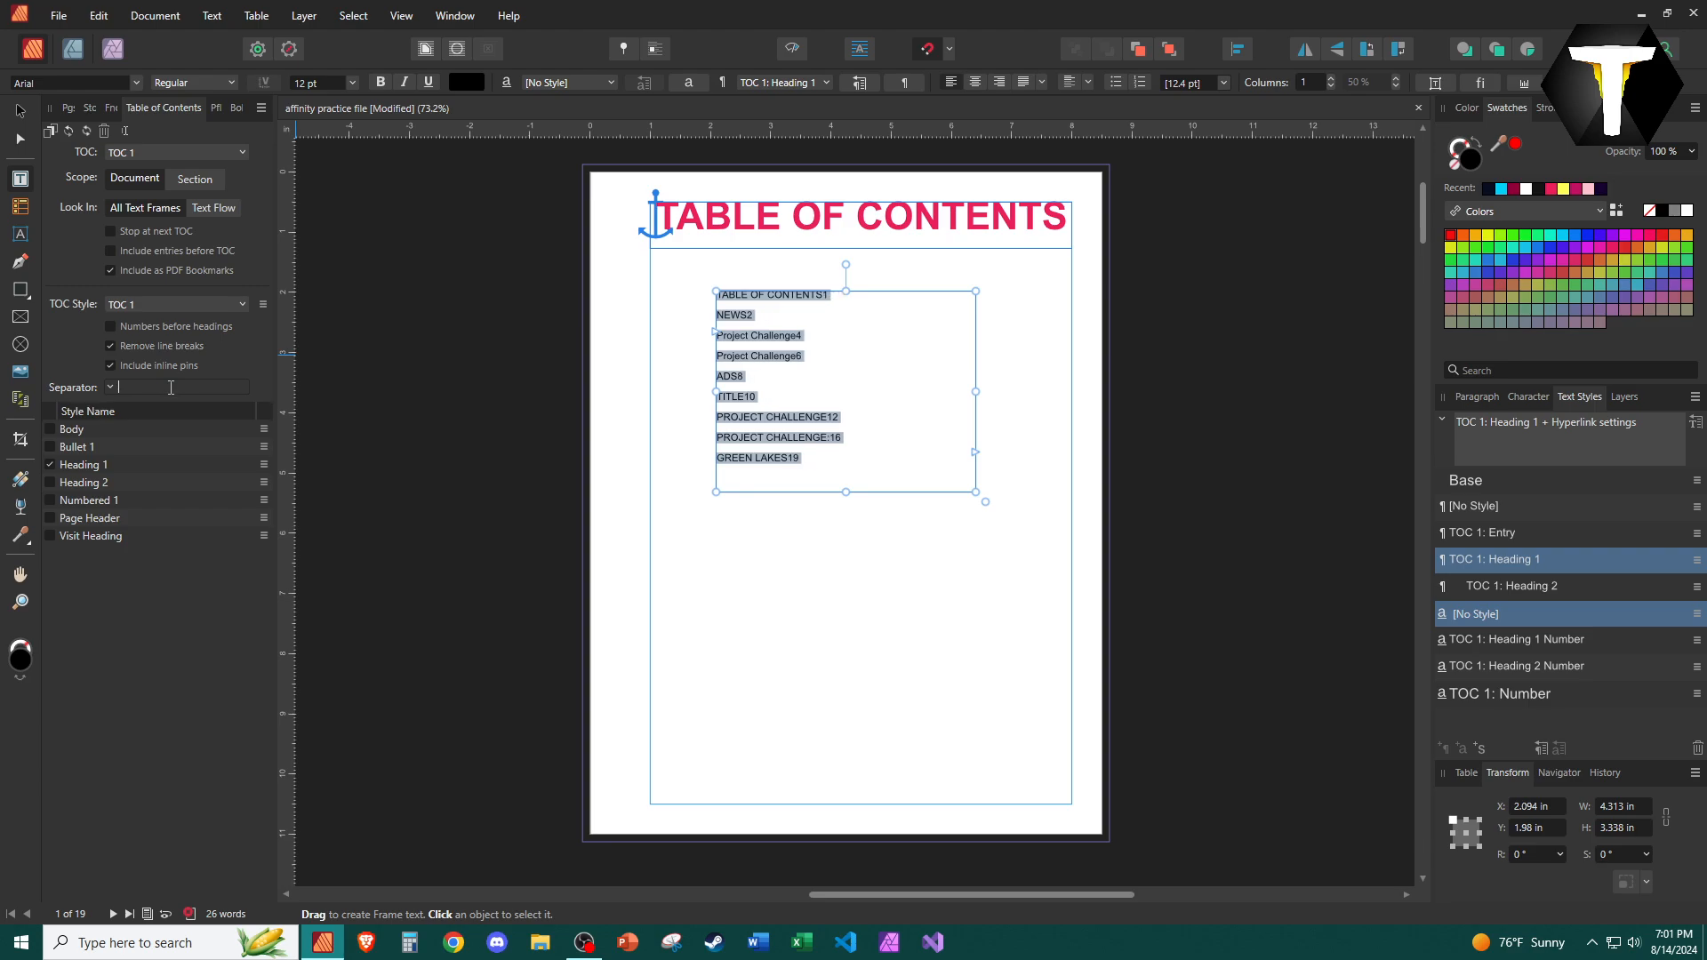
type("...........")
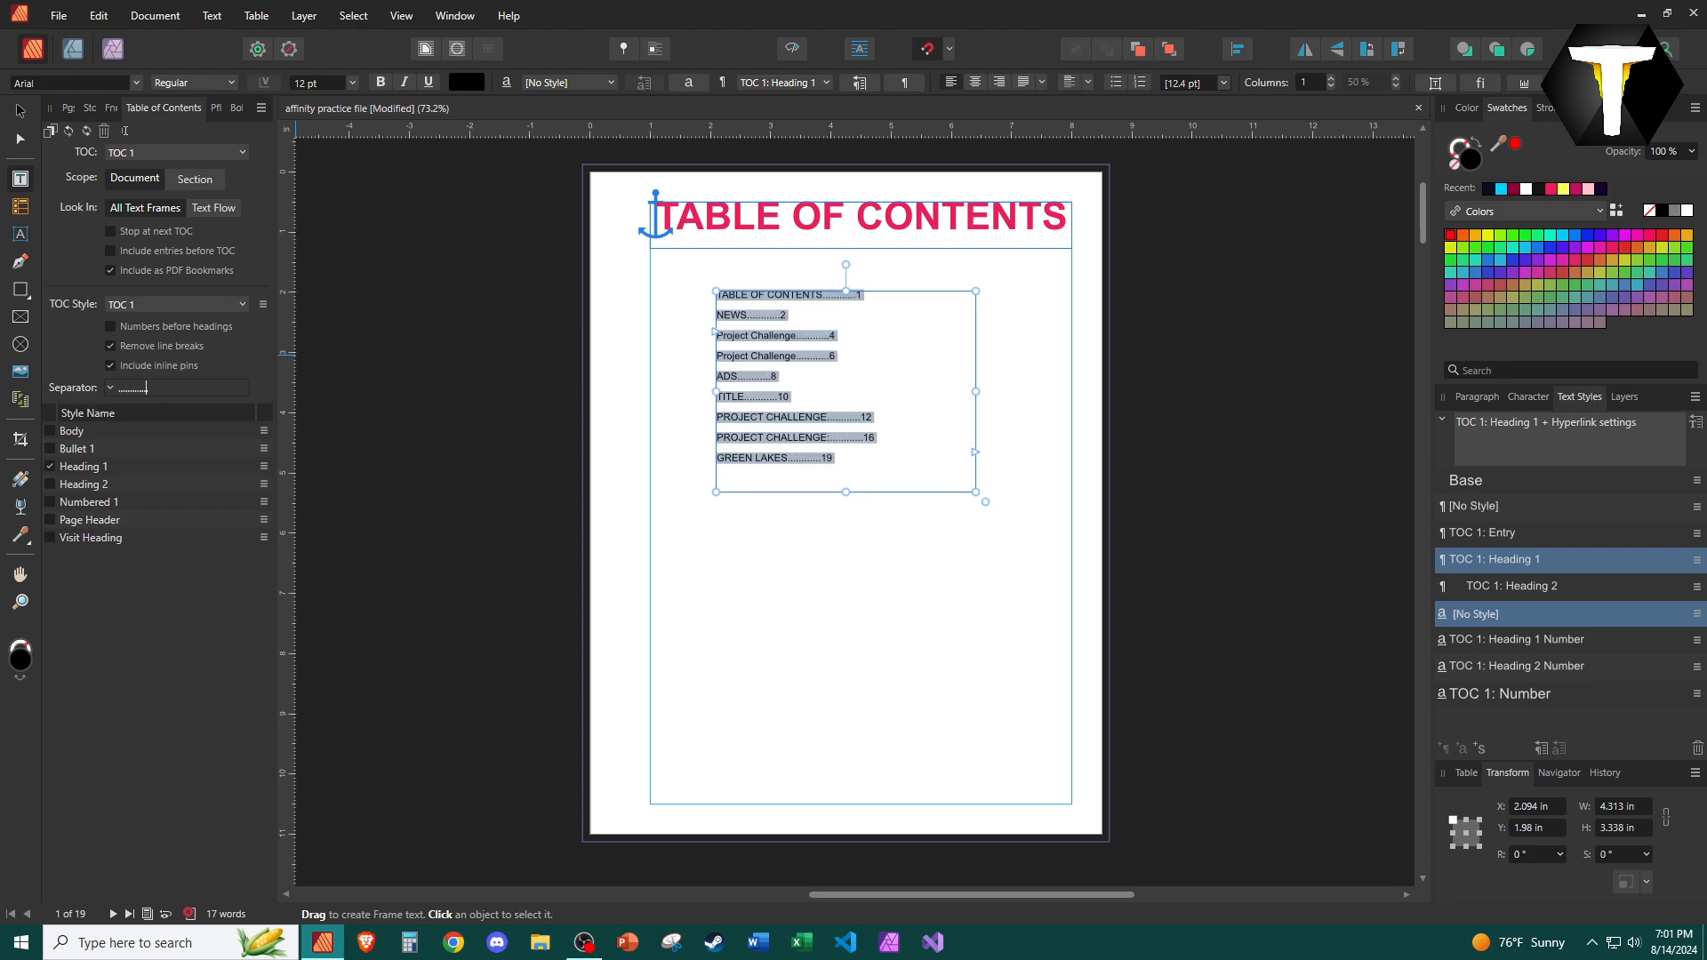
type("...............")
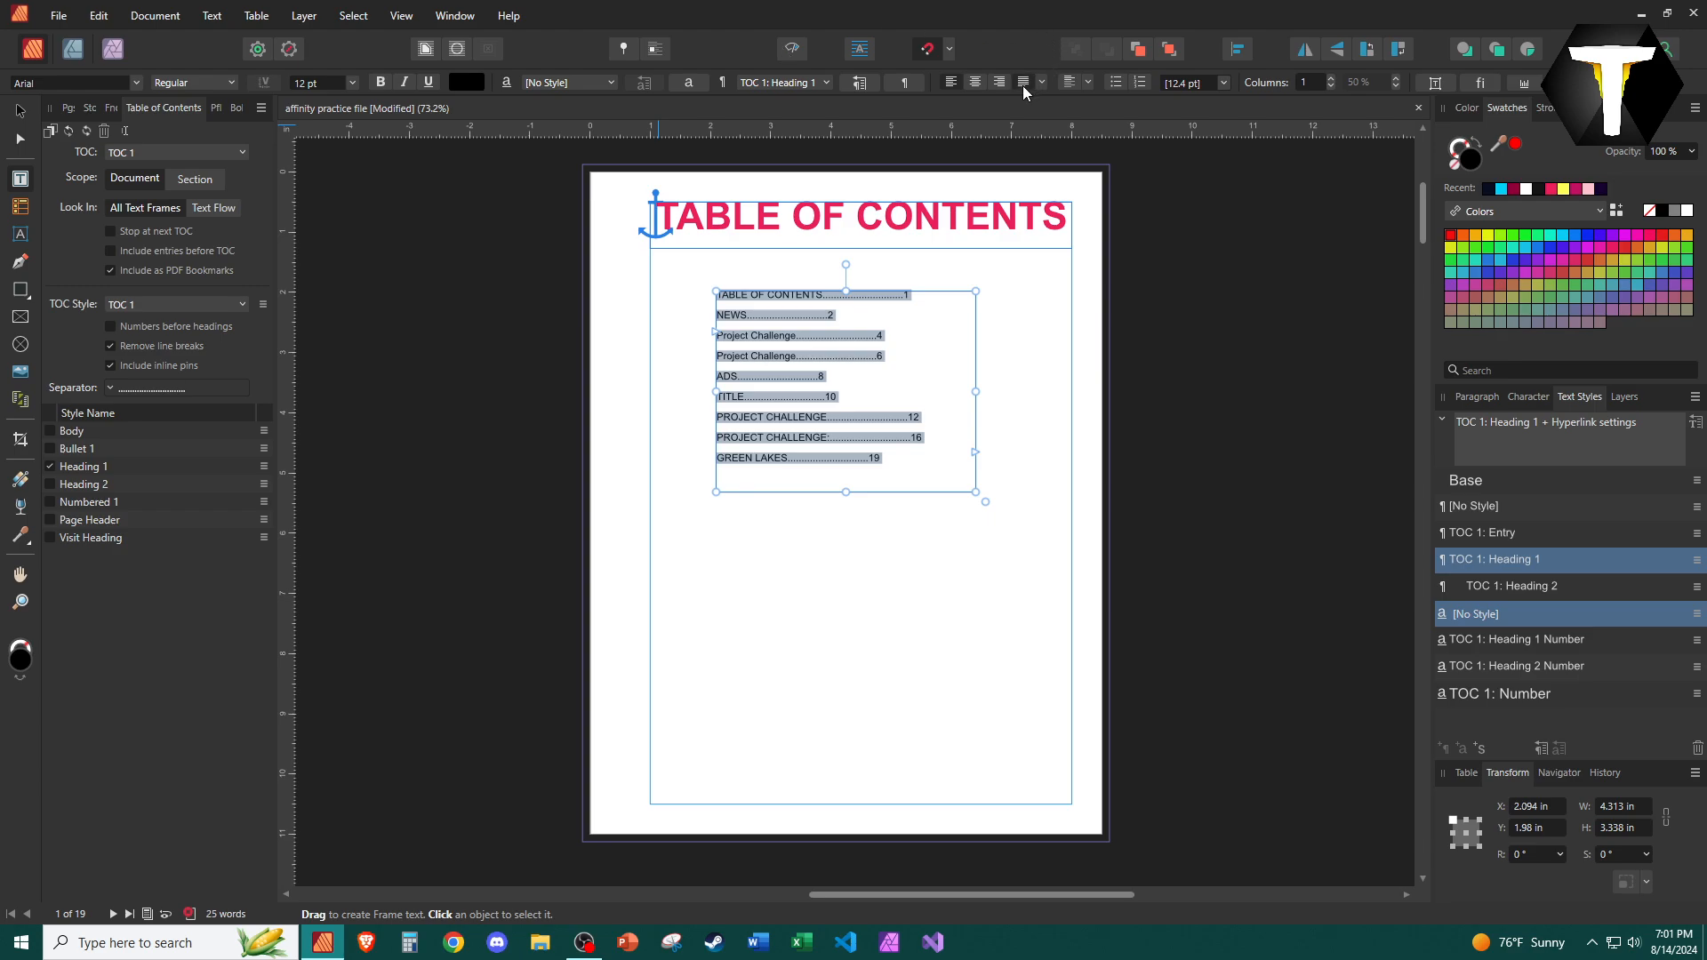
left_click(1023, 82)
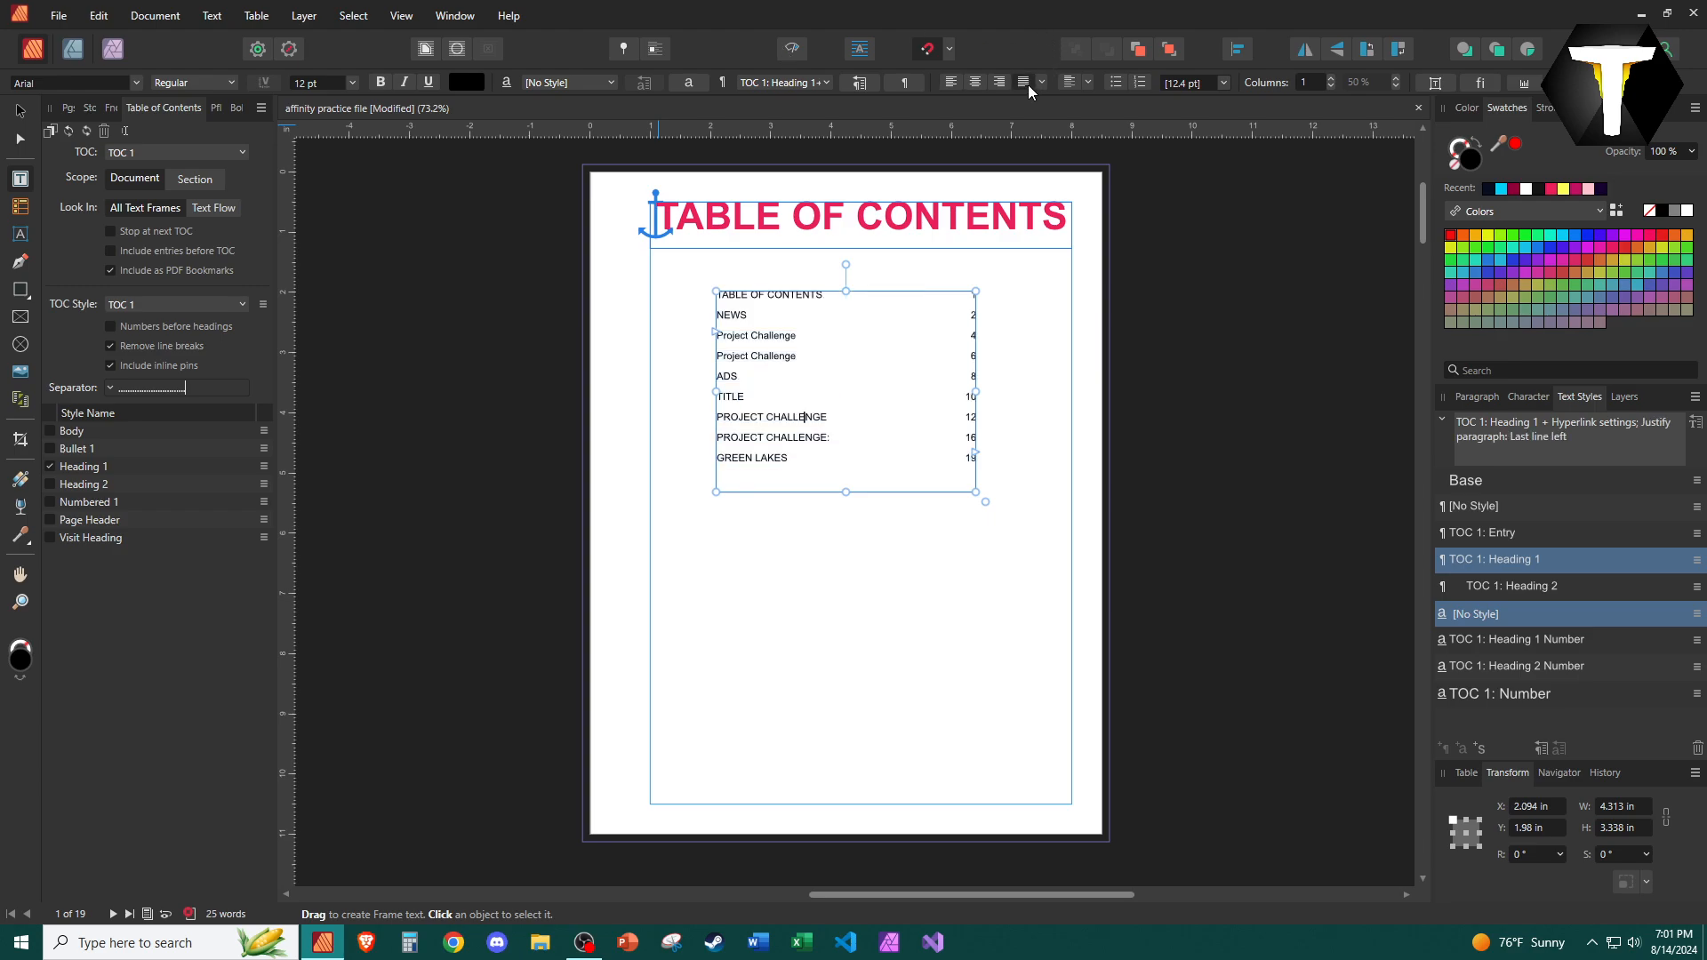
Add a tab to the separator after the dots.
left_click(108, 389)
left_click(212, 388)
left_click(109, 389)
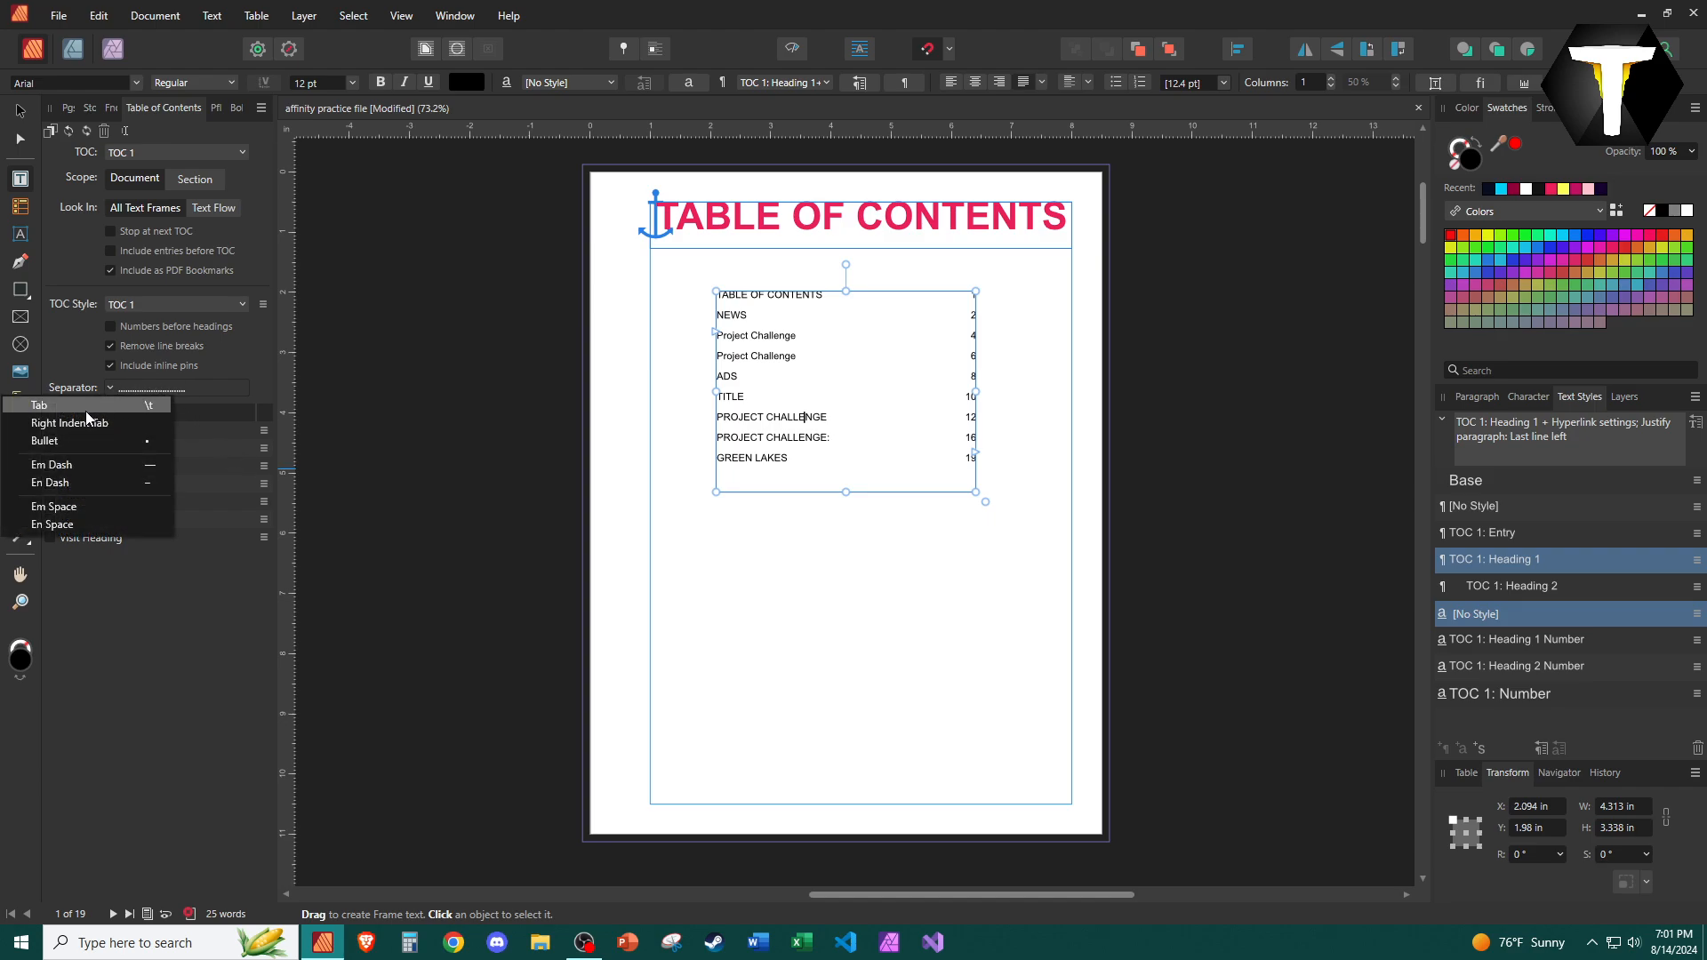
left_click(85, 411)
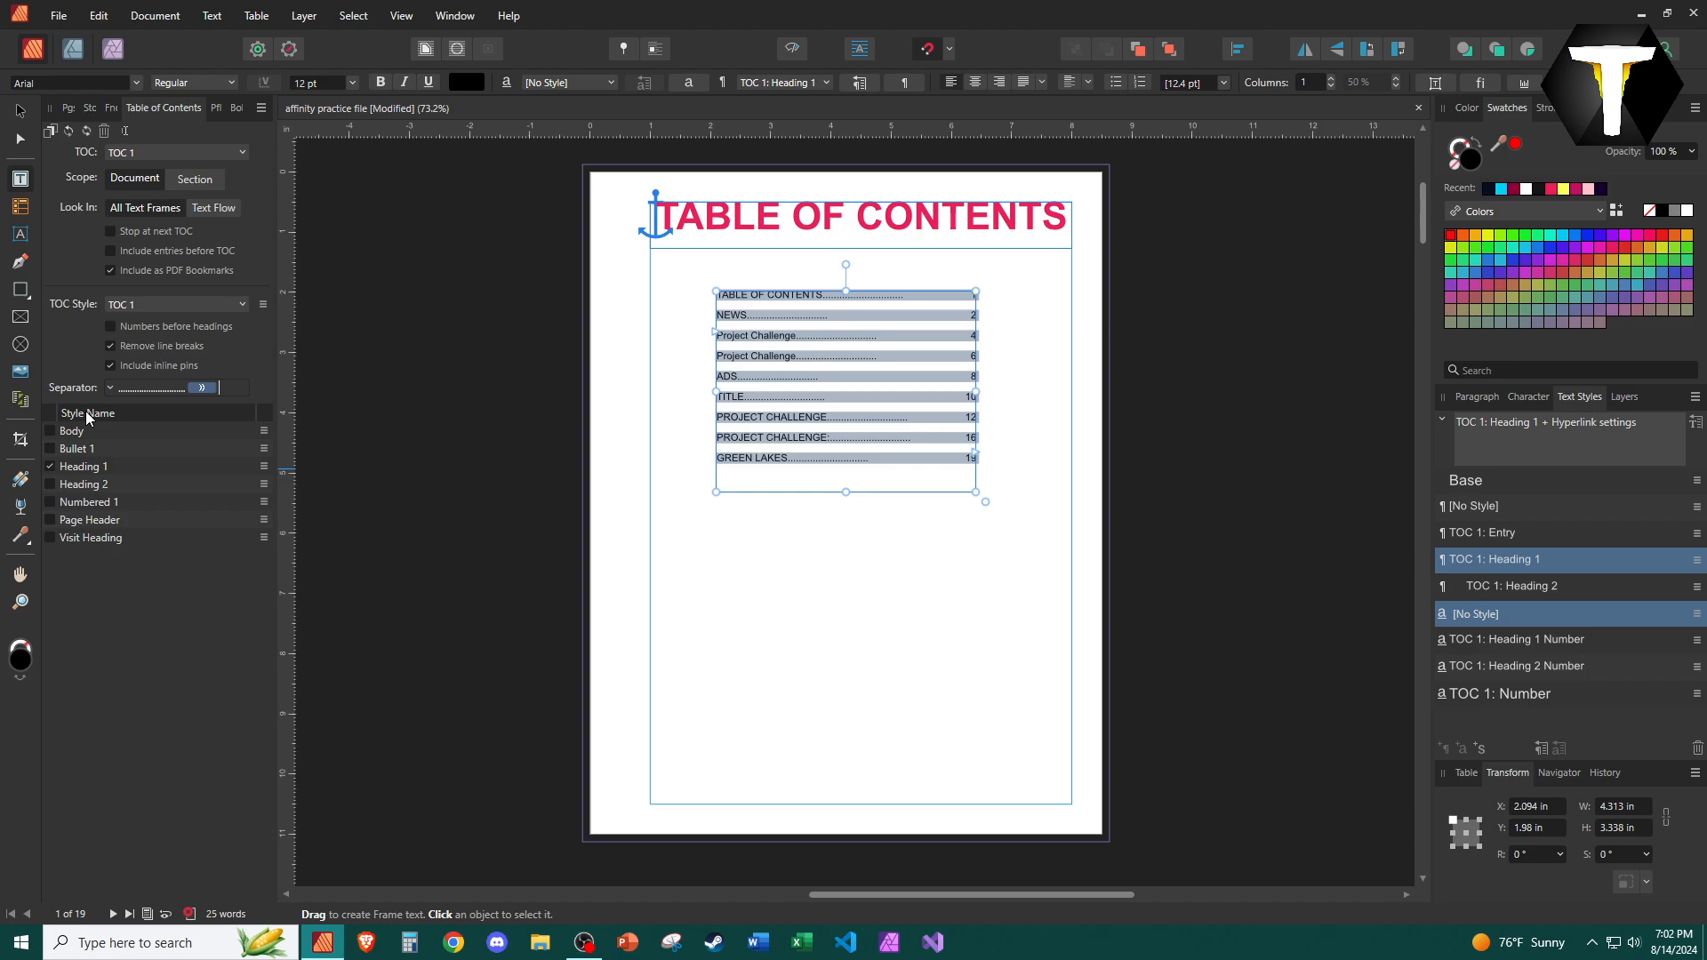
Narrow the table of contents frame and clear all separator characters.
left_click_drag(975, 392, 880, 392)
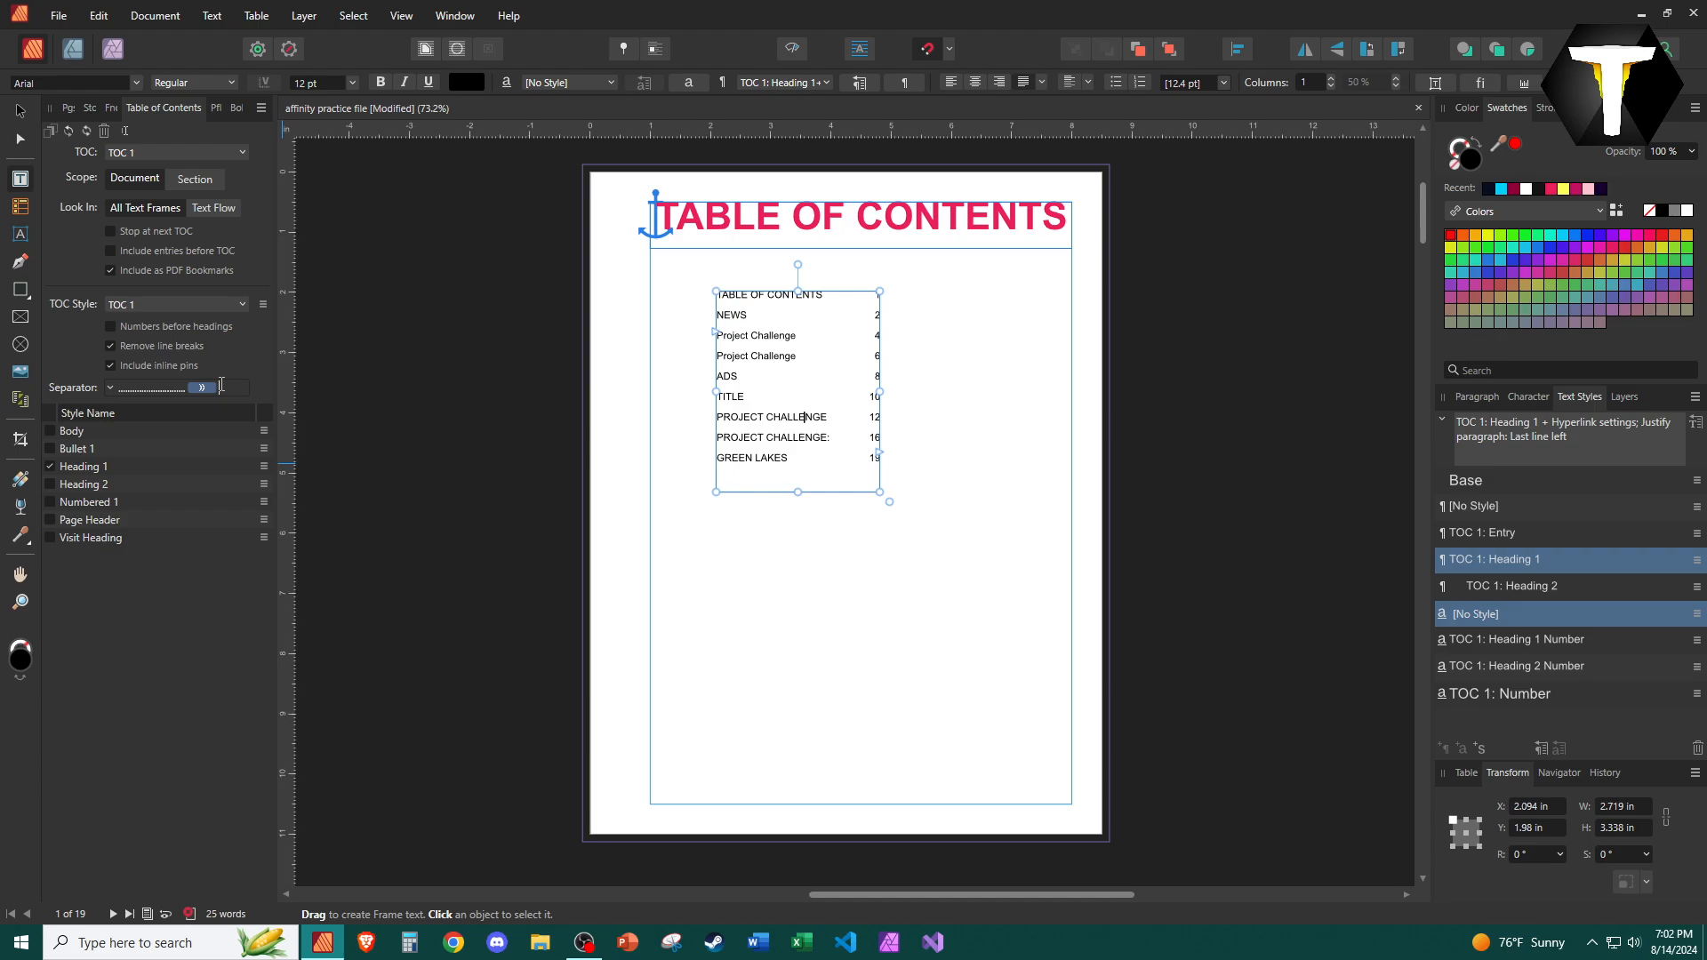
key("BackSpace")
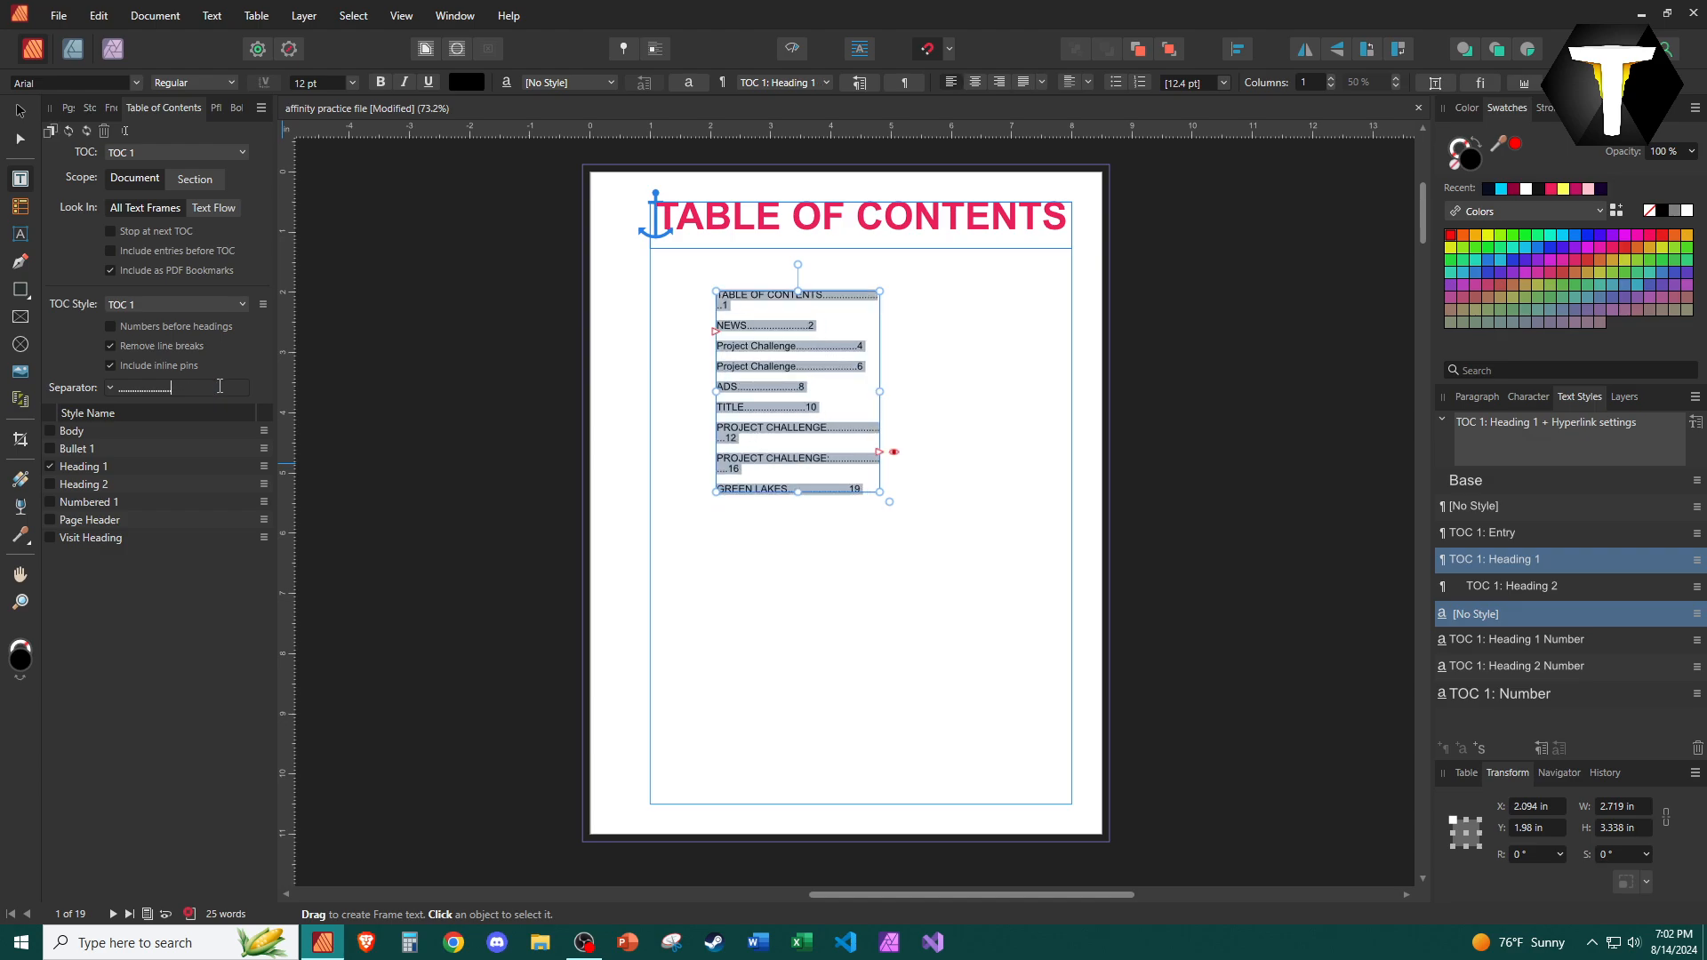
key("BackSpace")
key("BackSpace")
key("BackSpace")
key("BackSpace")
key("BackSpace")
key("BackSpace")
key("BackSpace")
key("BackSpace")
key("BackSpace")
key("BackSpace")
key("BackSpace")
key("BackSpace")
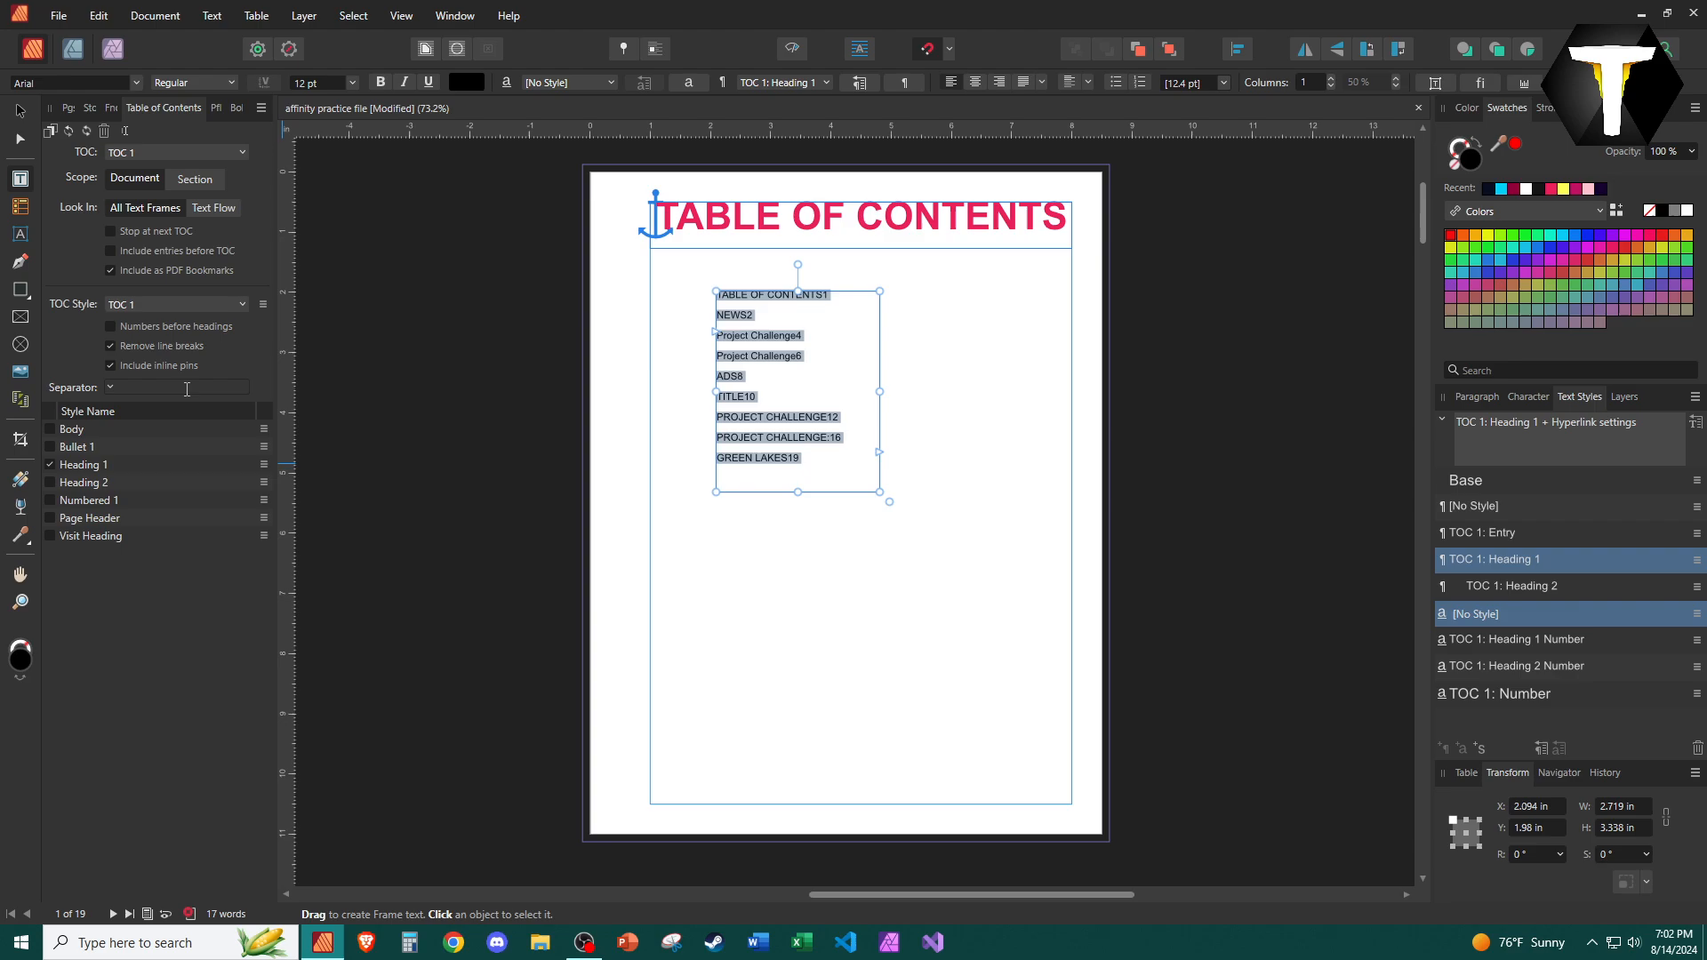
Widen the table of contents frame to about 4.2 in.
left_click(1477, 402)
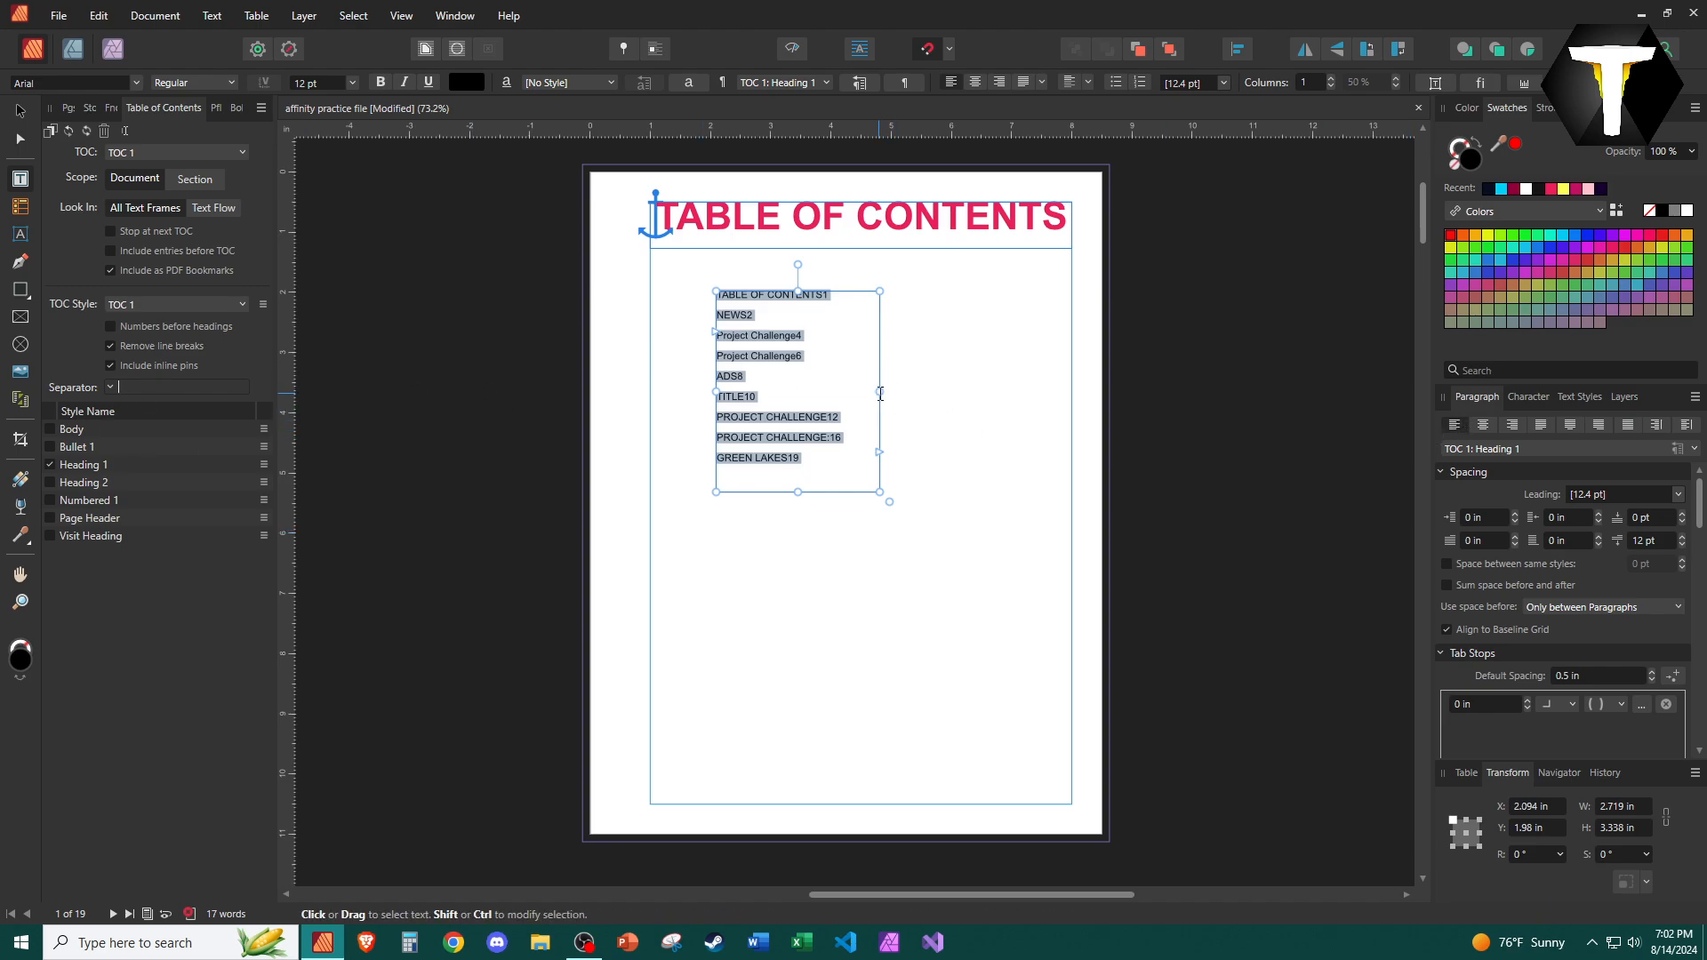
left_click_drag(879, 391, 972, 396)
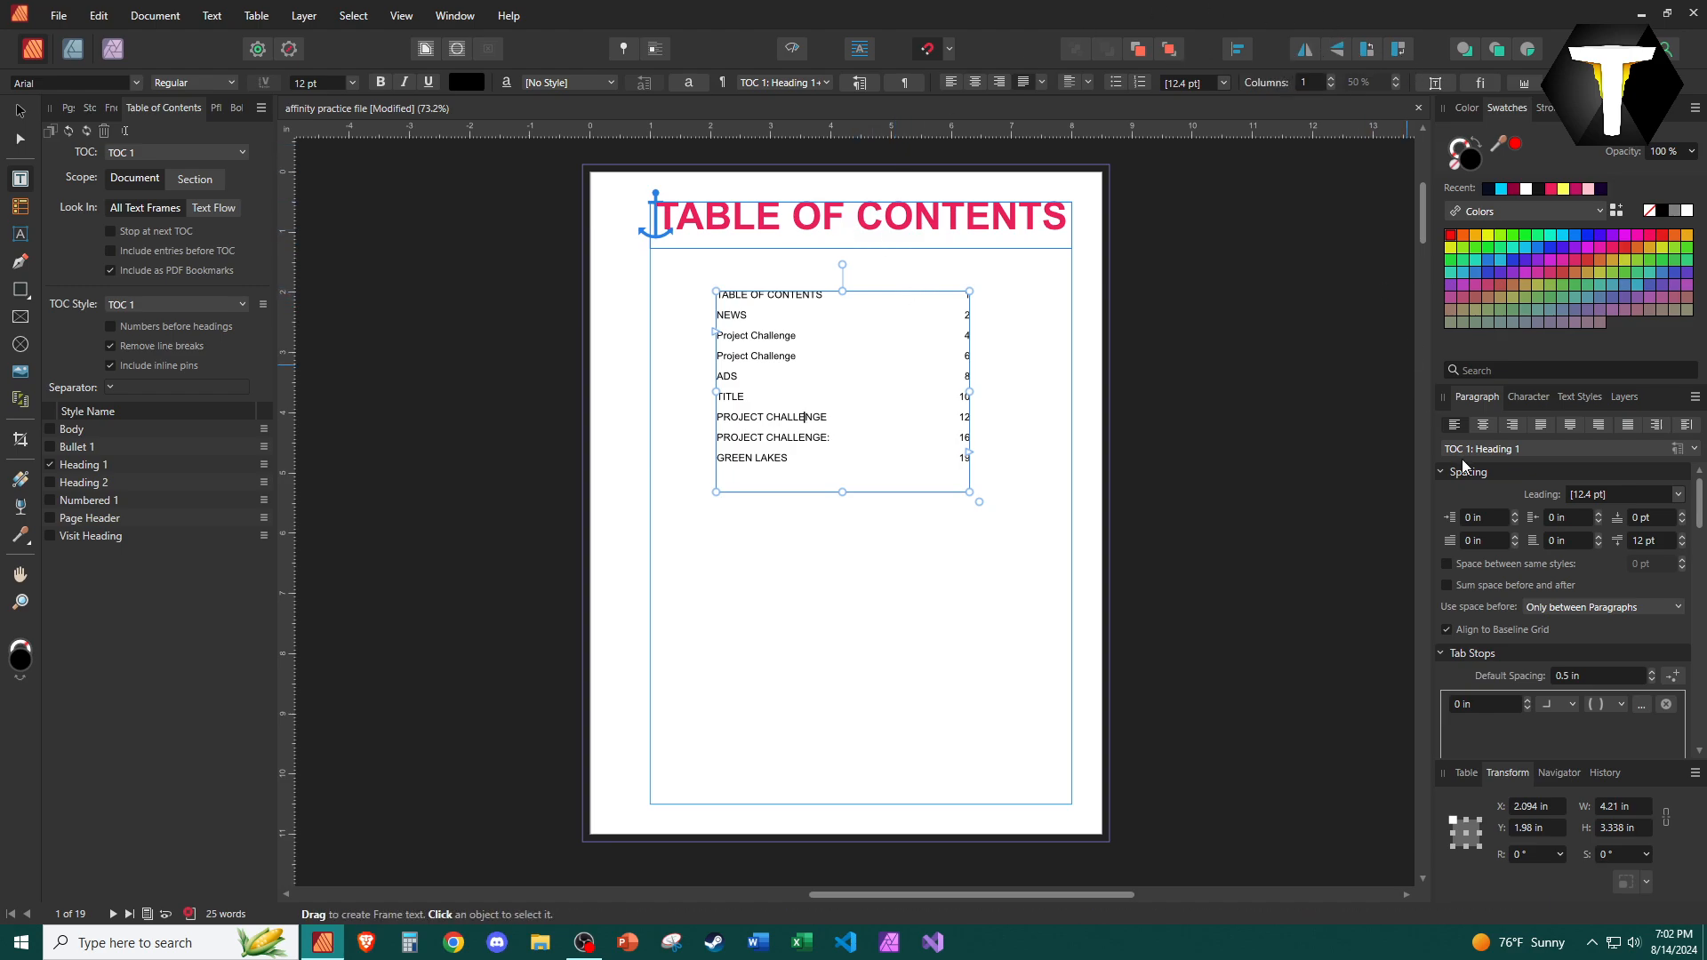
Set the table of contents tab stop to right alignment with a dotted leader.
scroll(1457, 602, "down", 2)
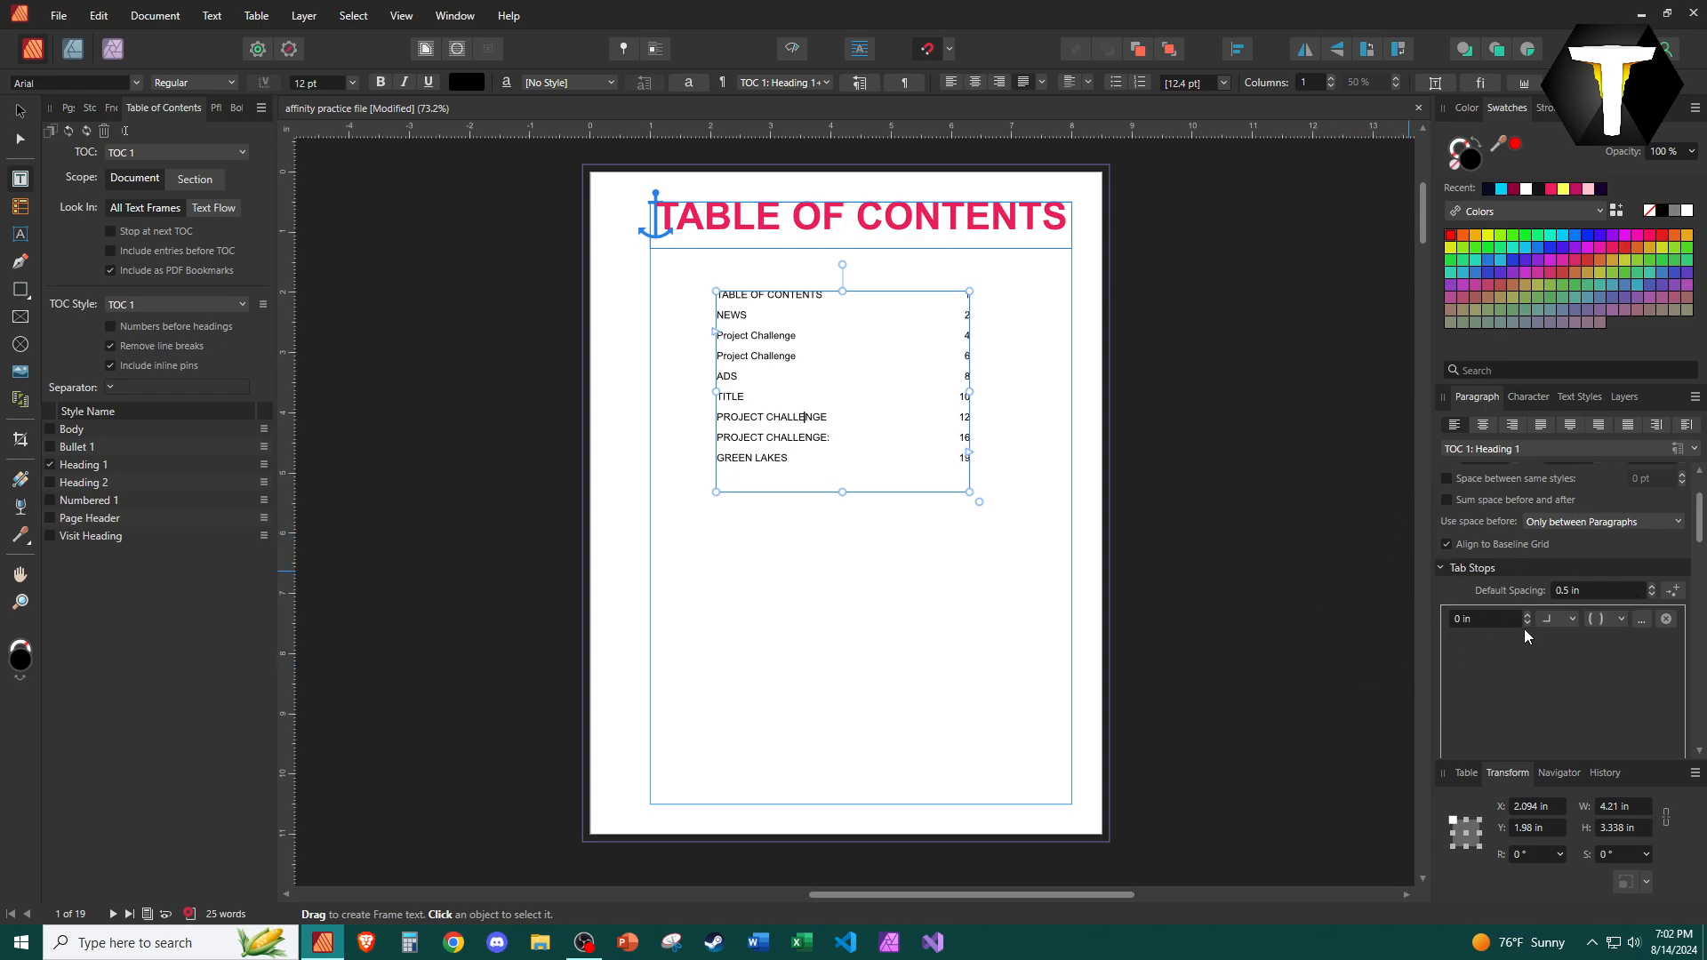
left_click(1570, 617)
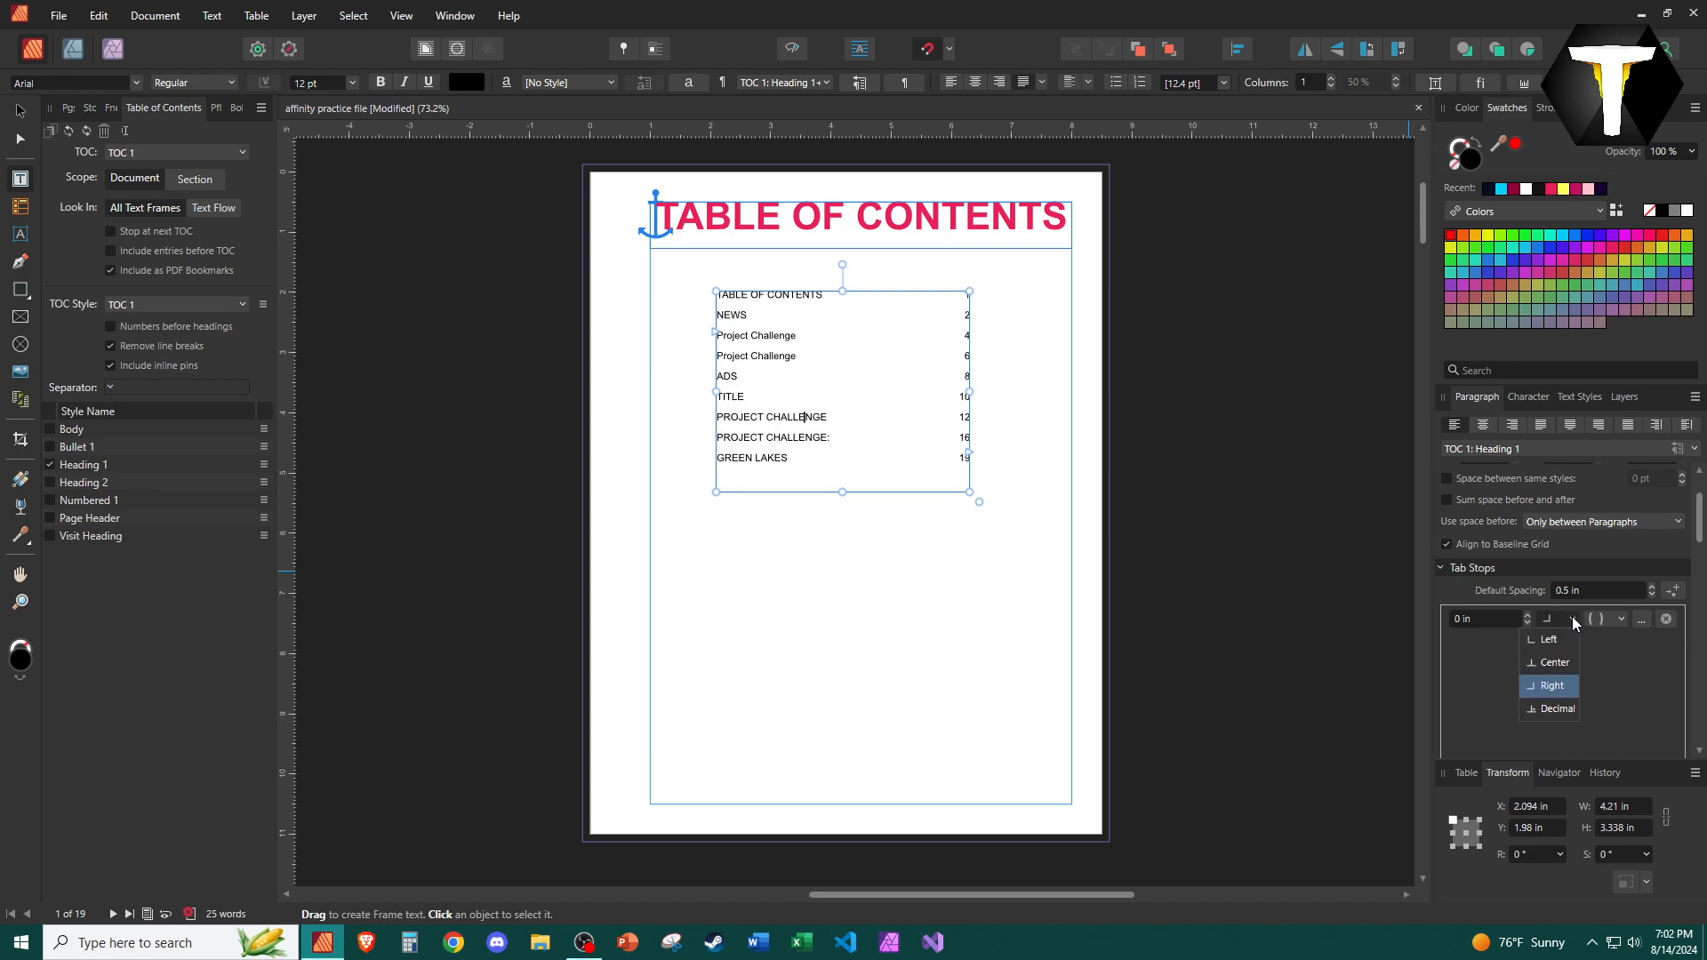
left_click(1572, 616)
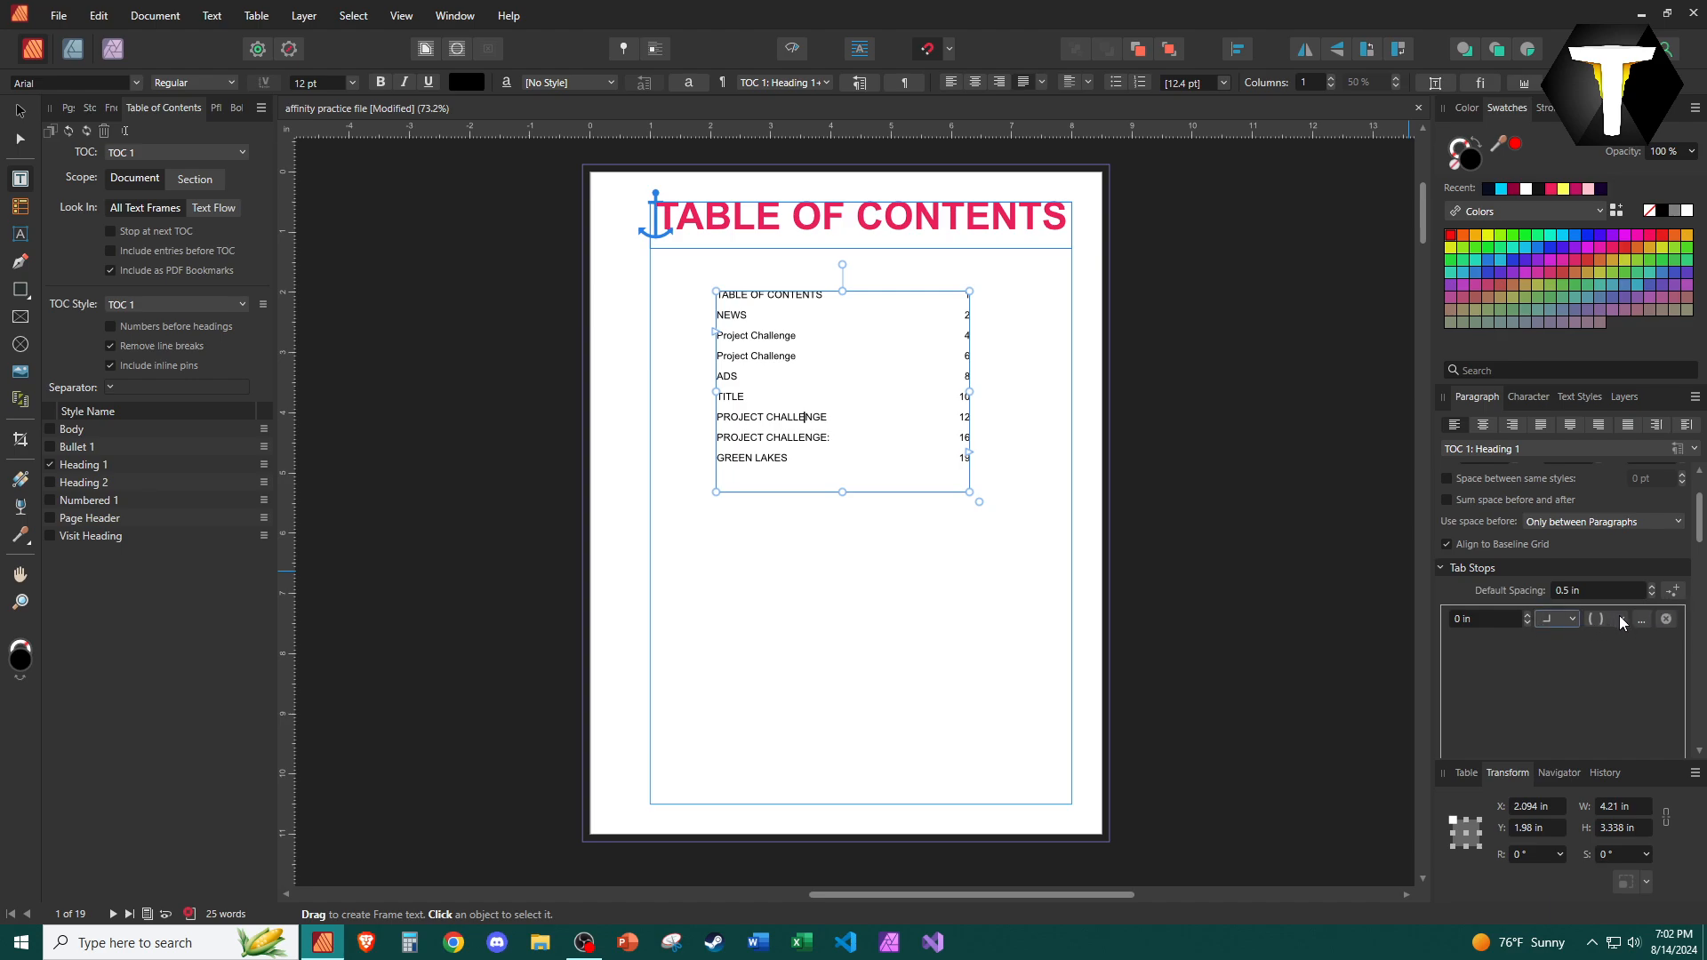
left_click(1619, 615)
left_click(1609, 617)
left_click(1642, 621)
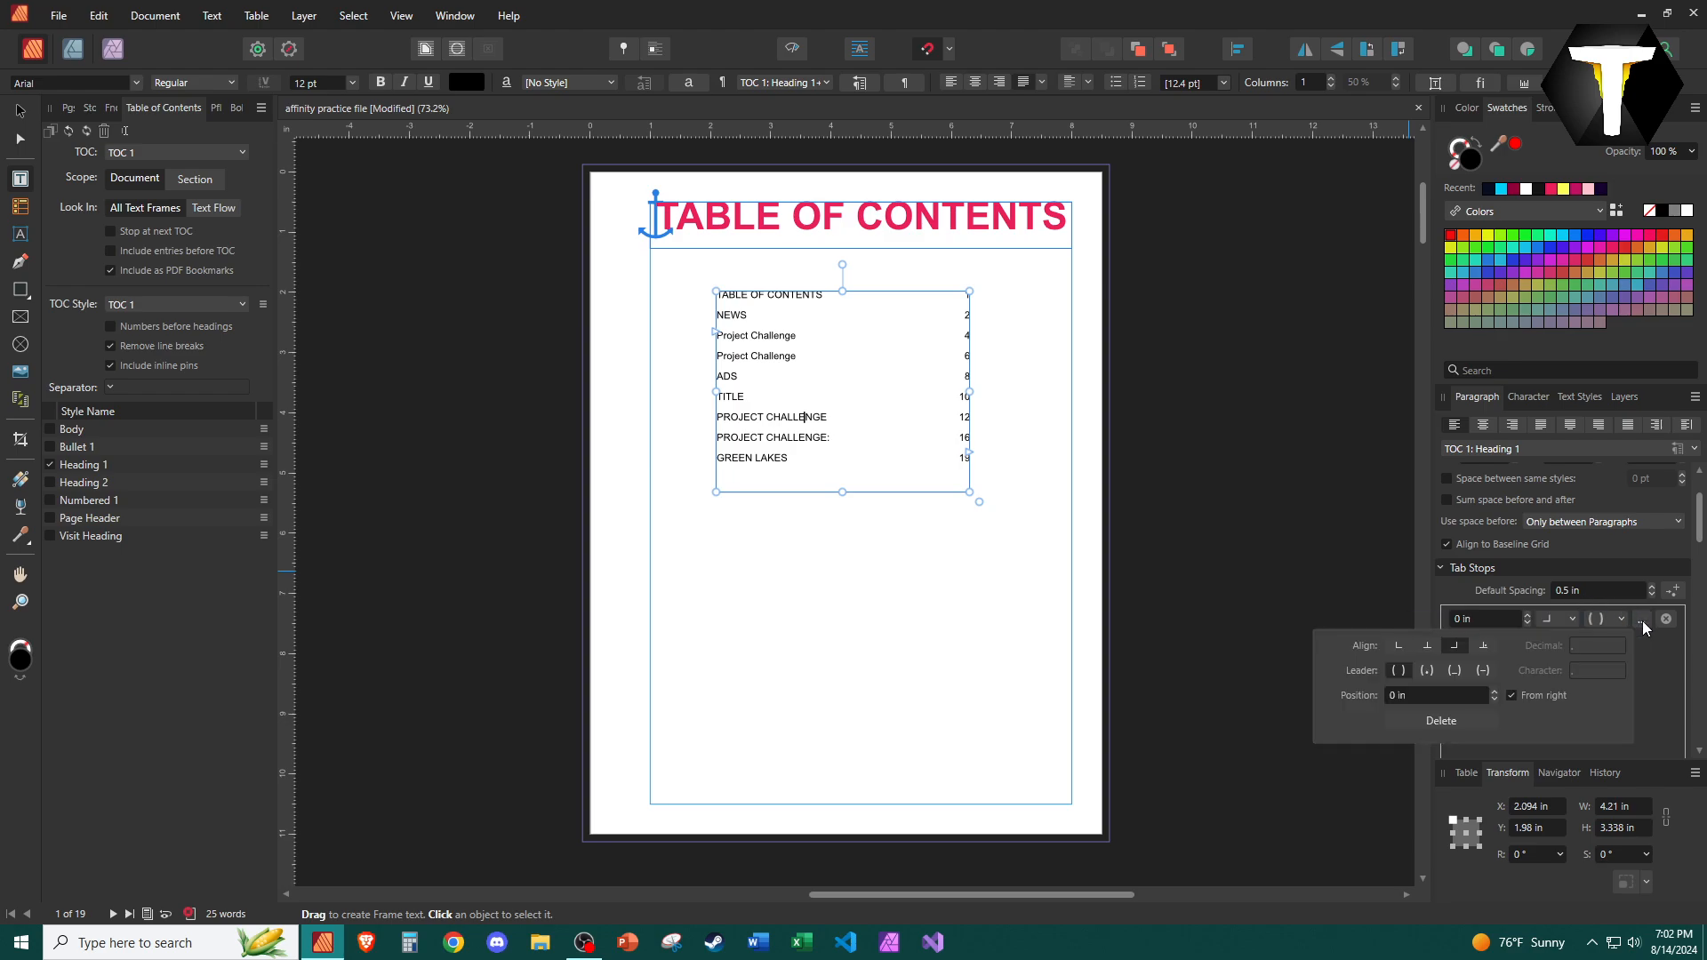
left_click(1427, 672)
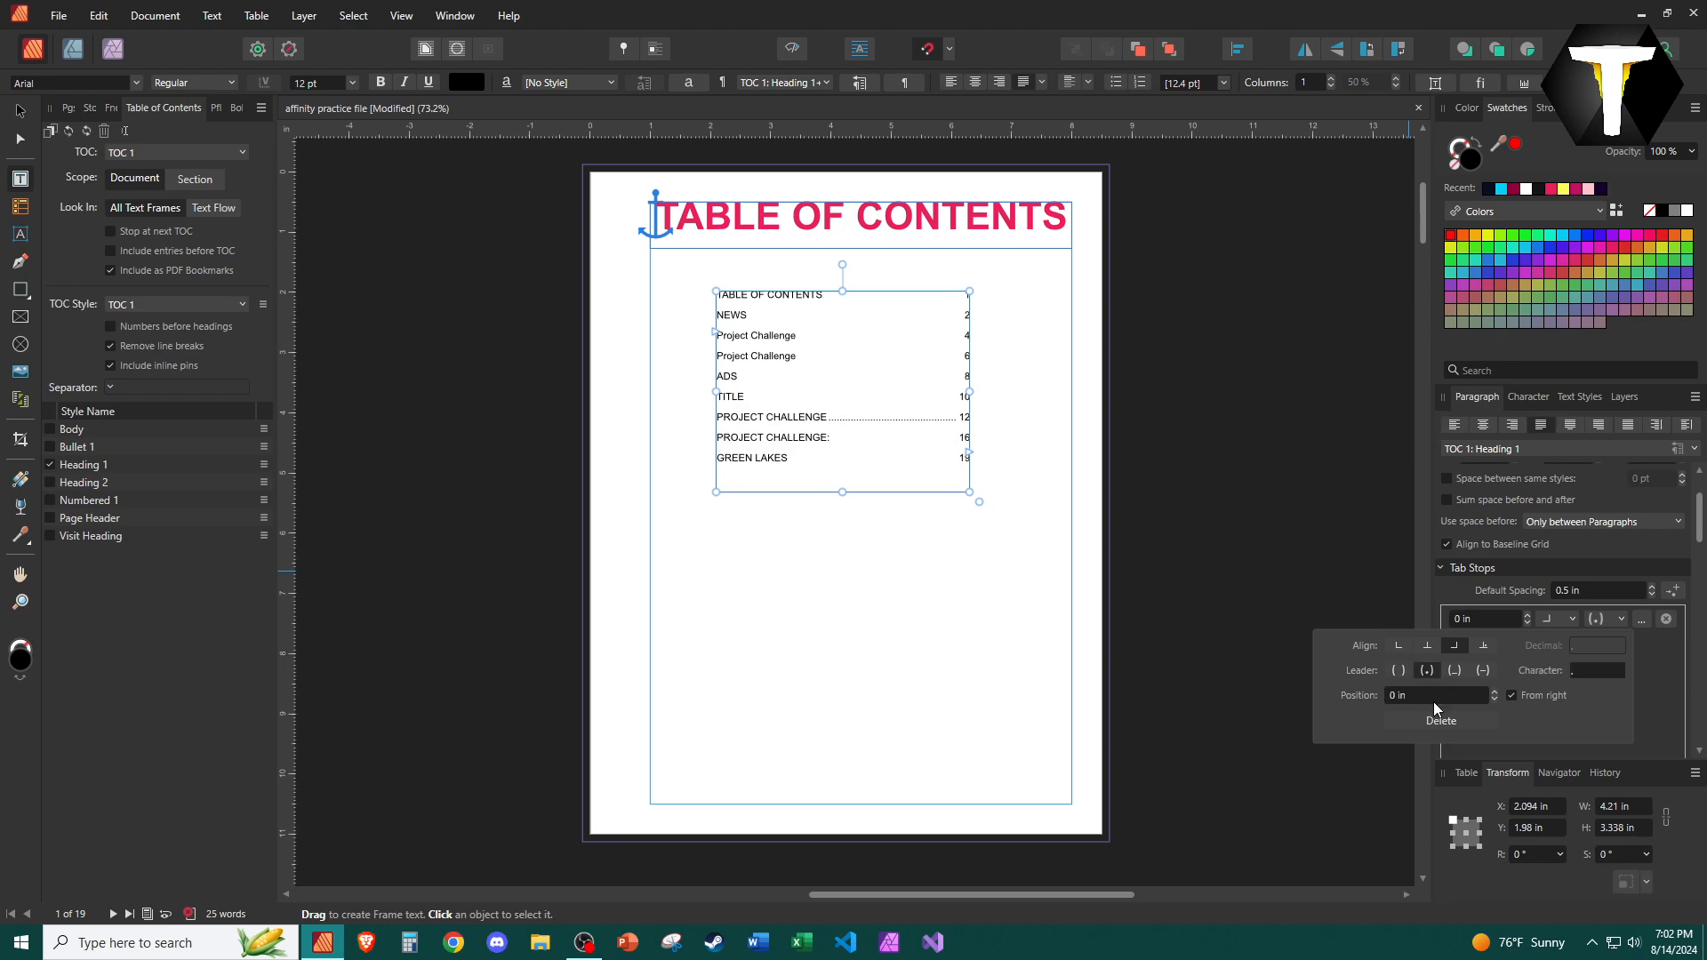
Select the TABLE OF CONTENTS entry line in the list and delete it.
left_click(867, 461)
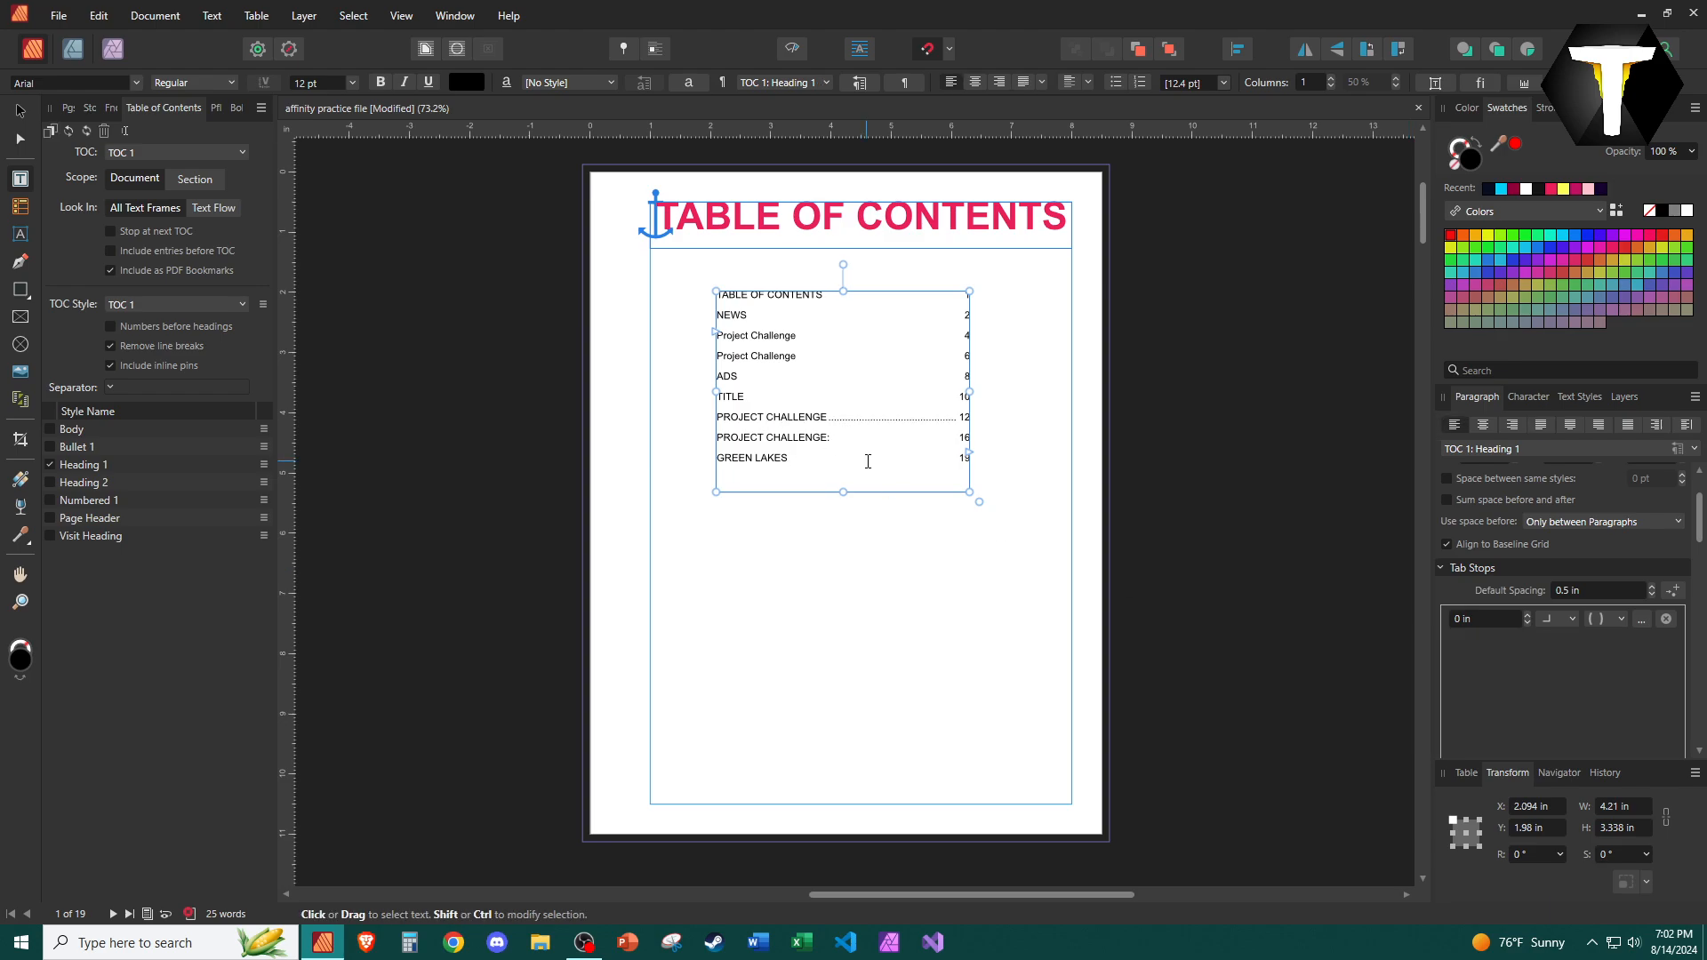
key("ctrl+a")
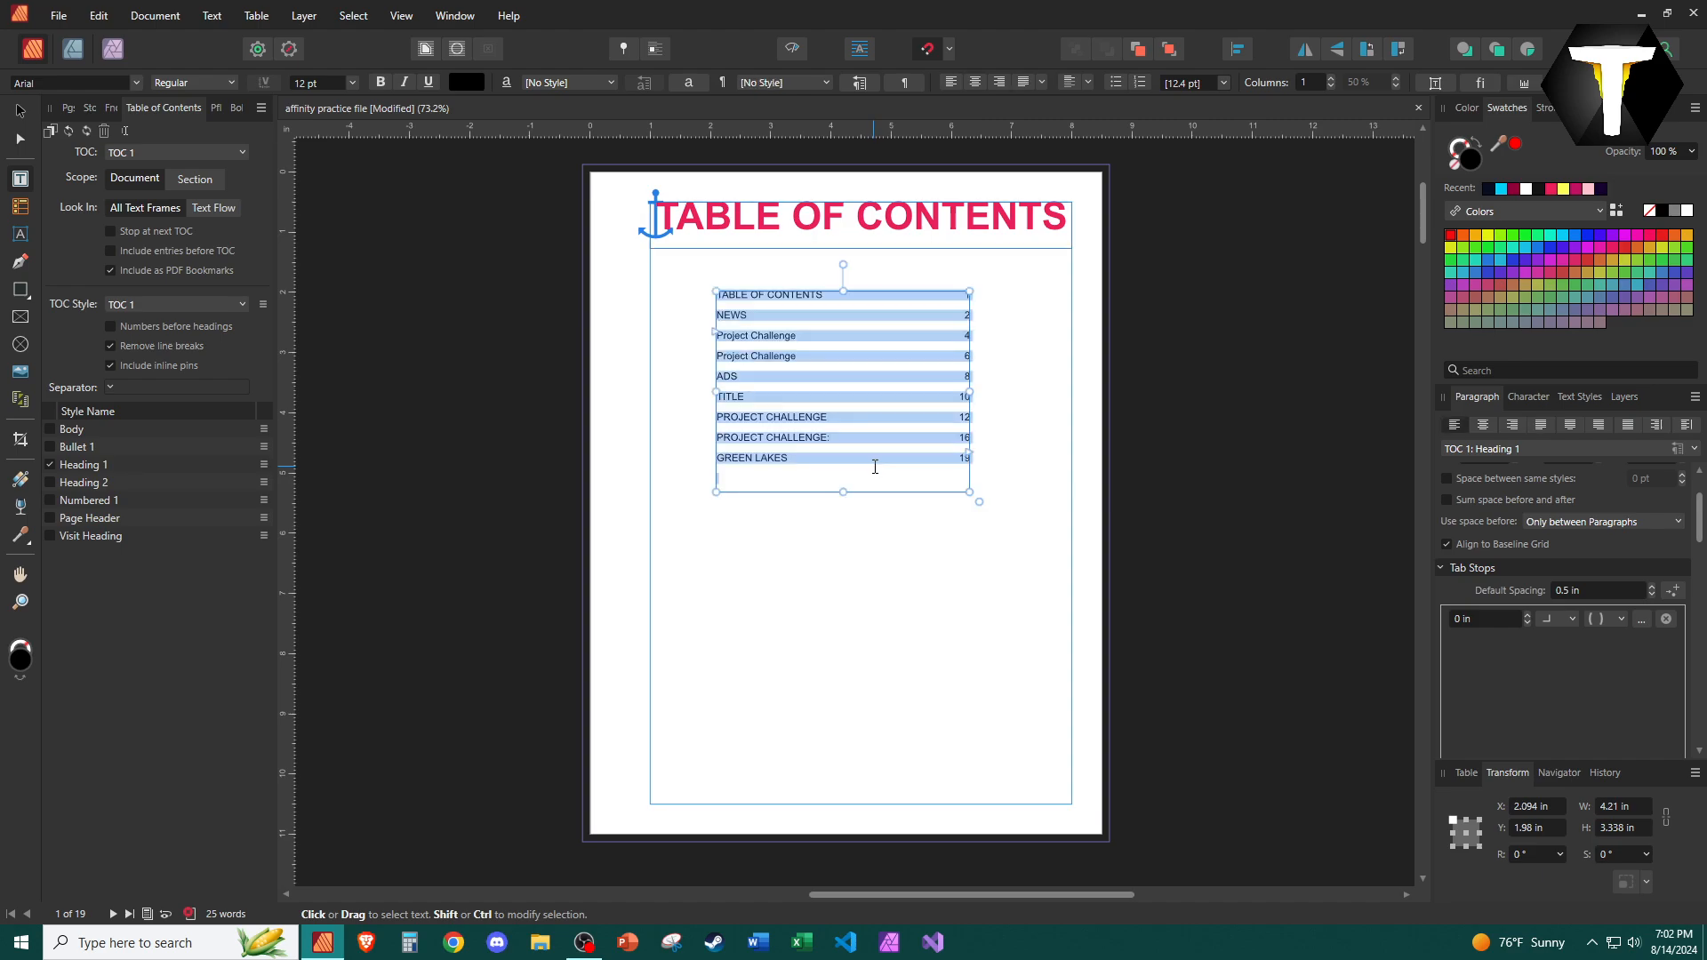
triple_click(931, 298)
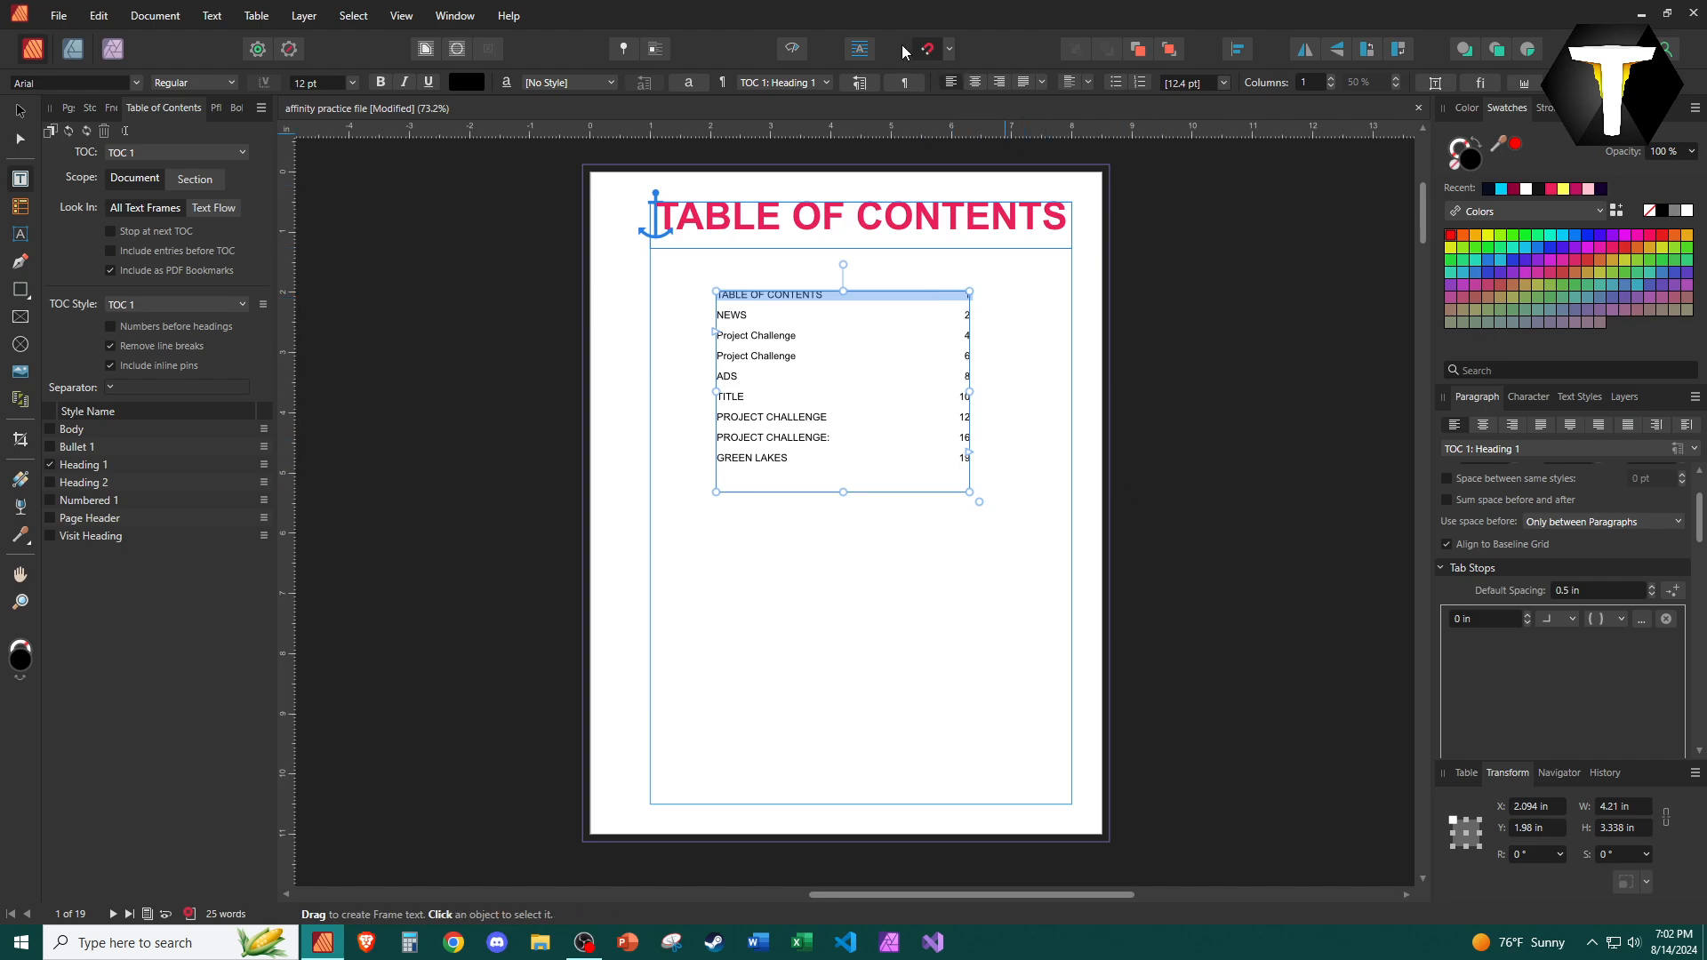
left_click(794, 48)
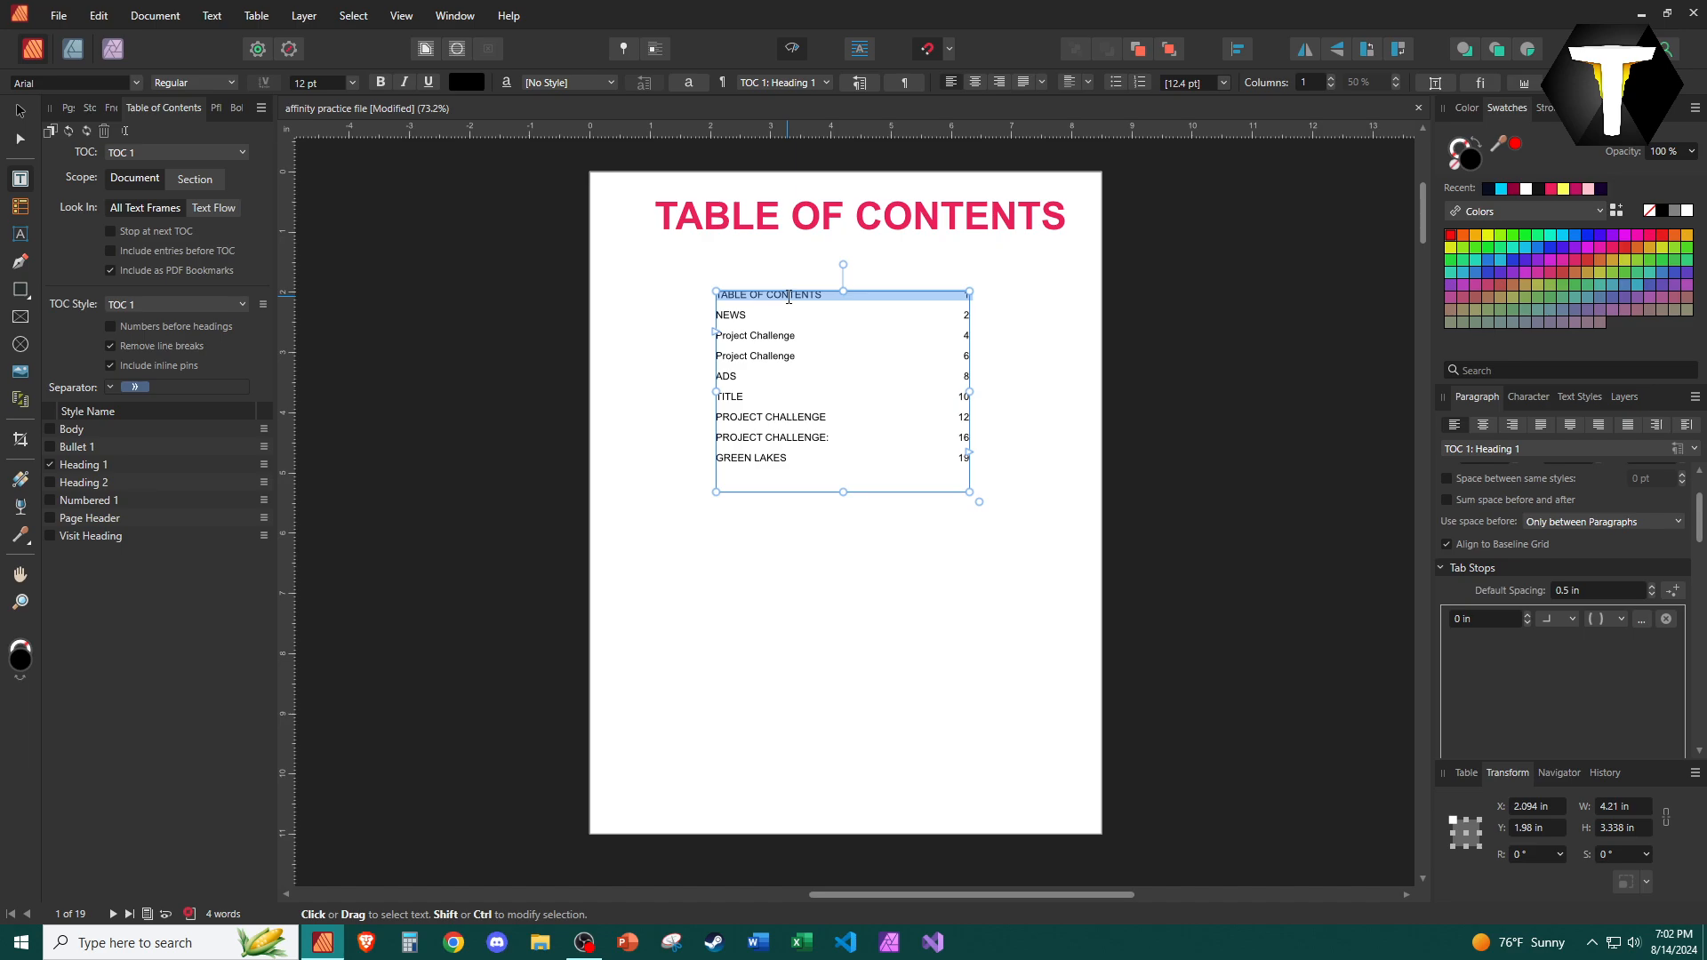
left_click(1580, 396)
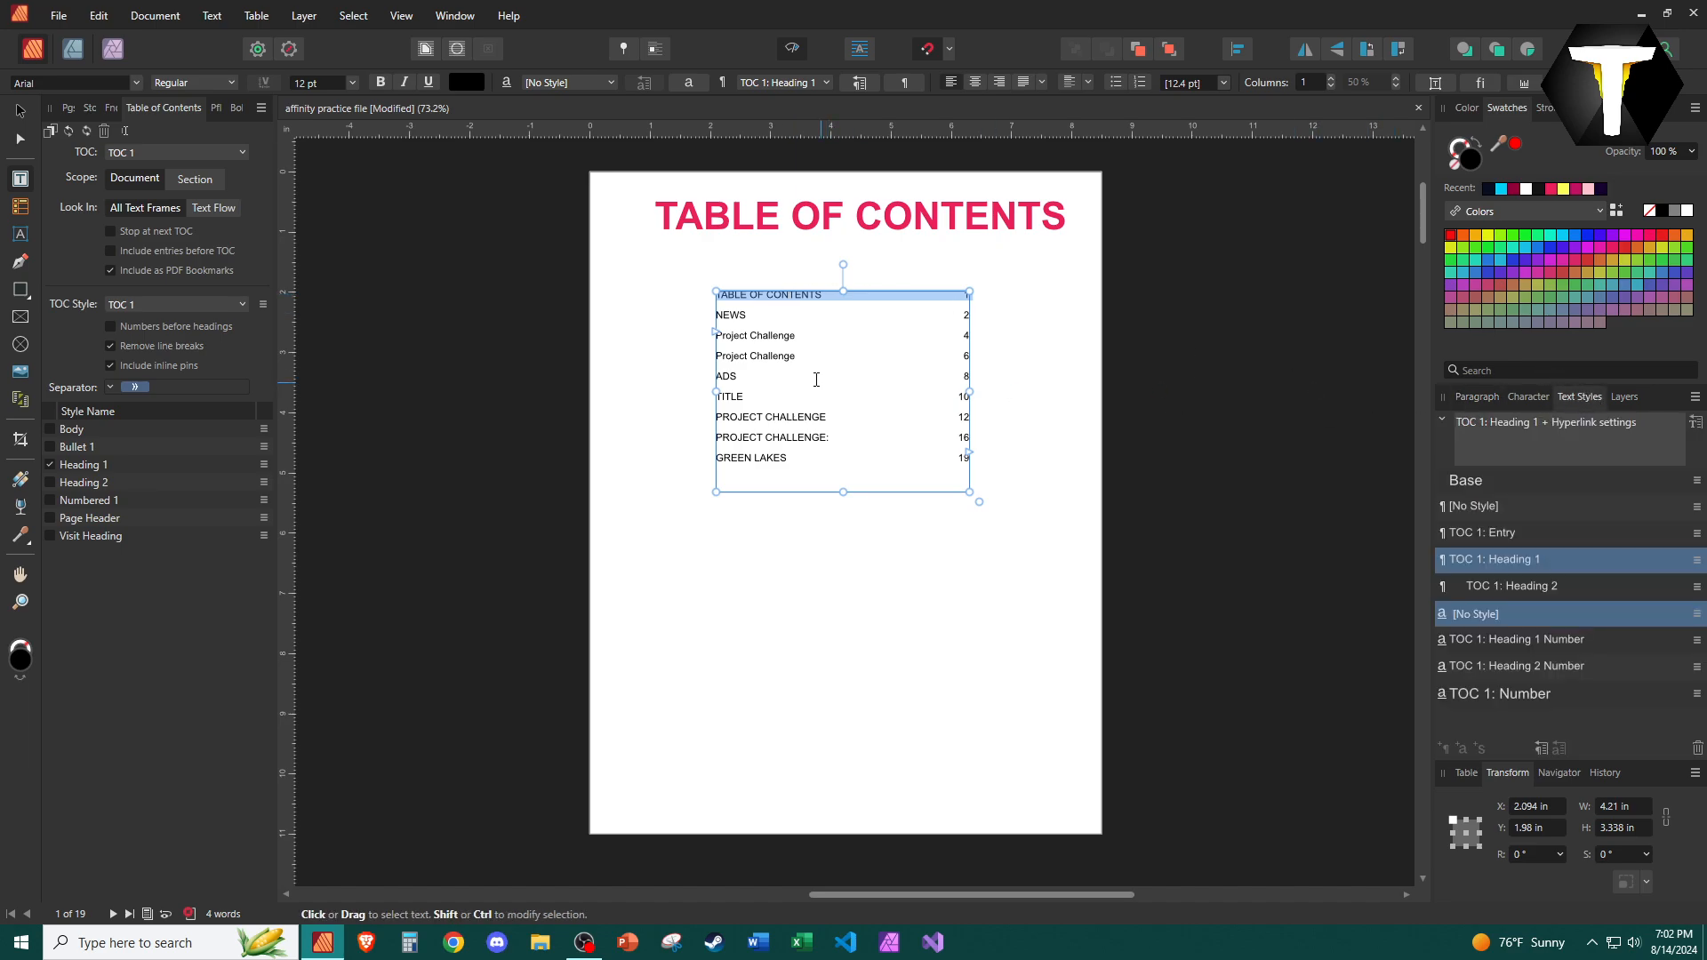
key("BackSpace")
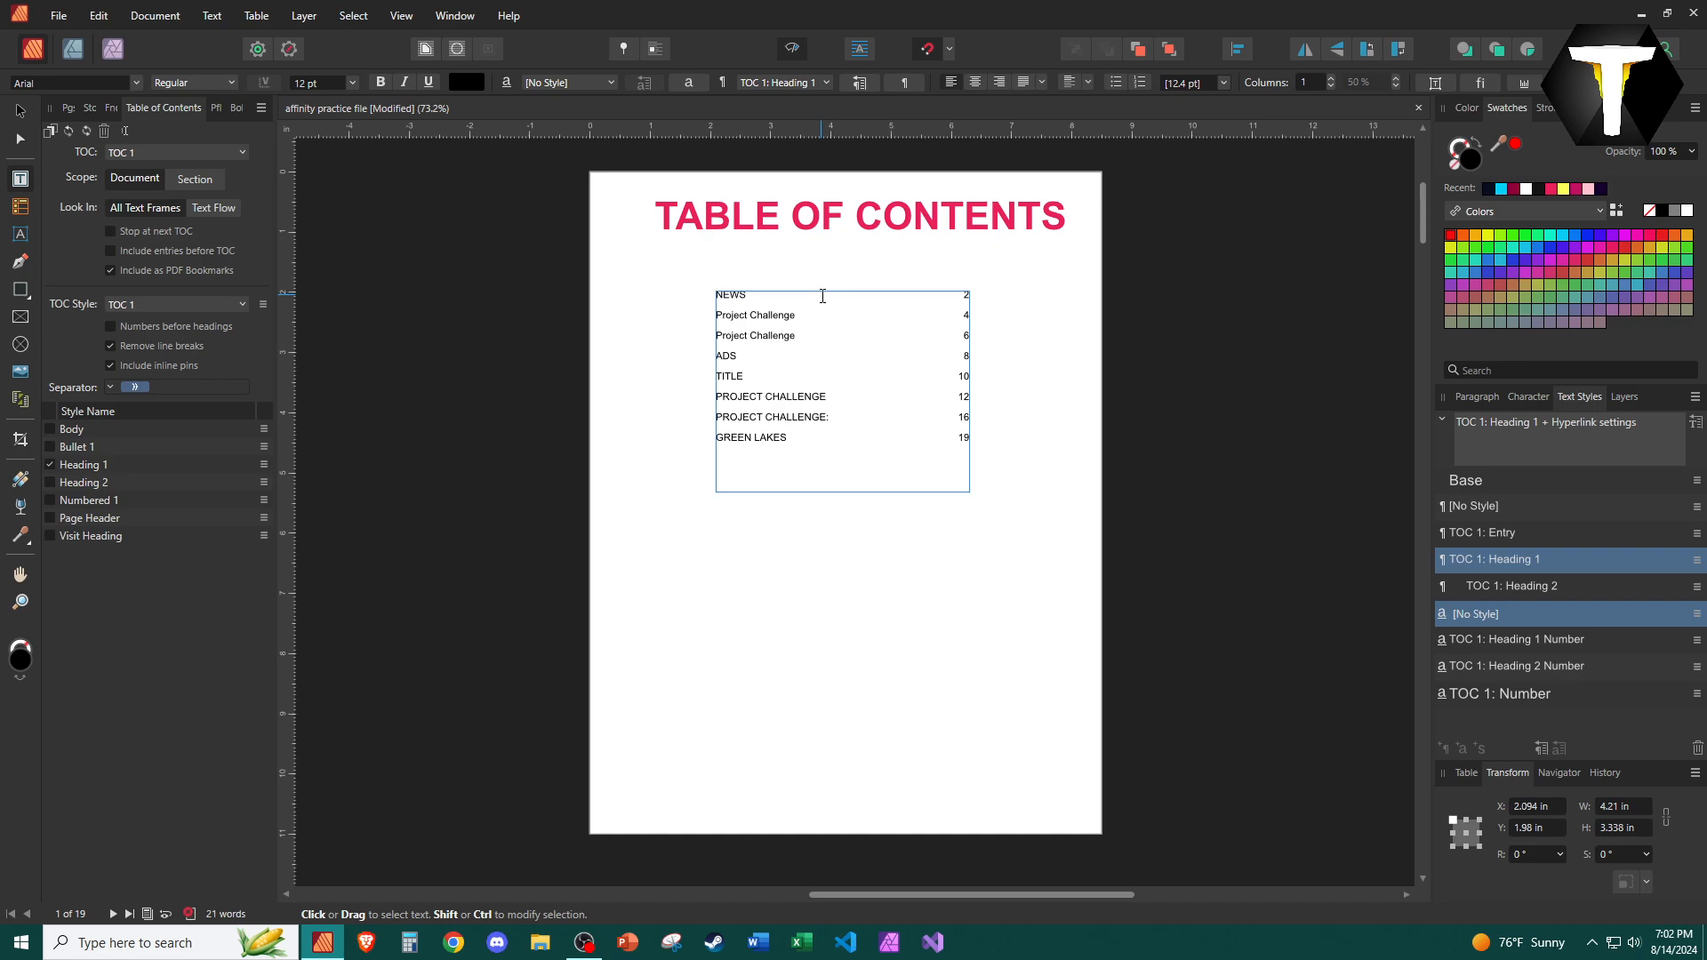
Undo the deletion of the TABLE OF CONTENTS entry line.
key("Escape")
key("ctrl+z")
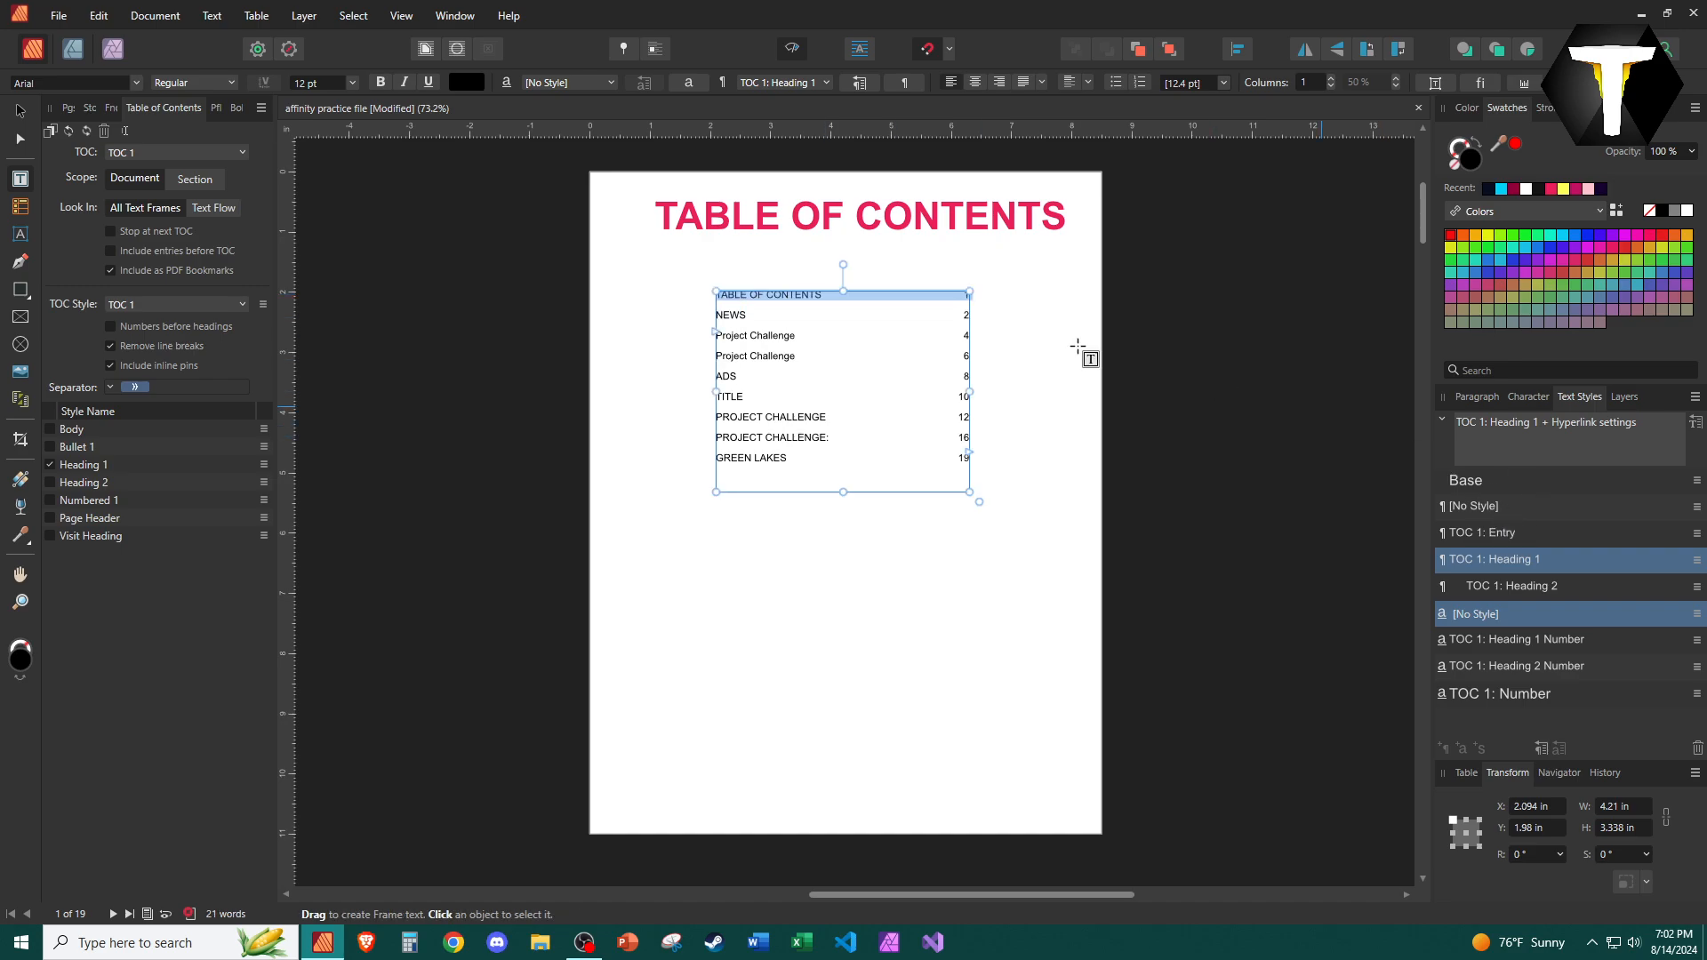
Apply the Heading 2 paragraph style to the TABLE OF CONTENTS page heading.
triple_click(989, 214)
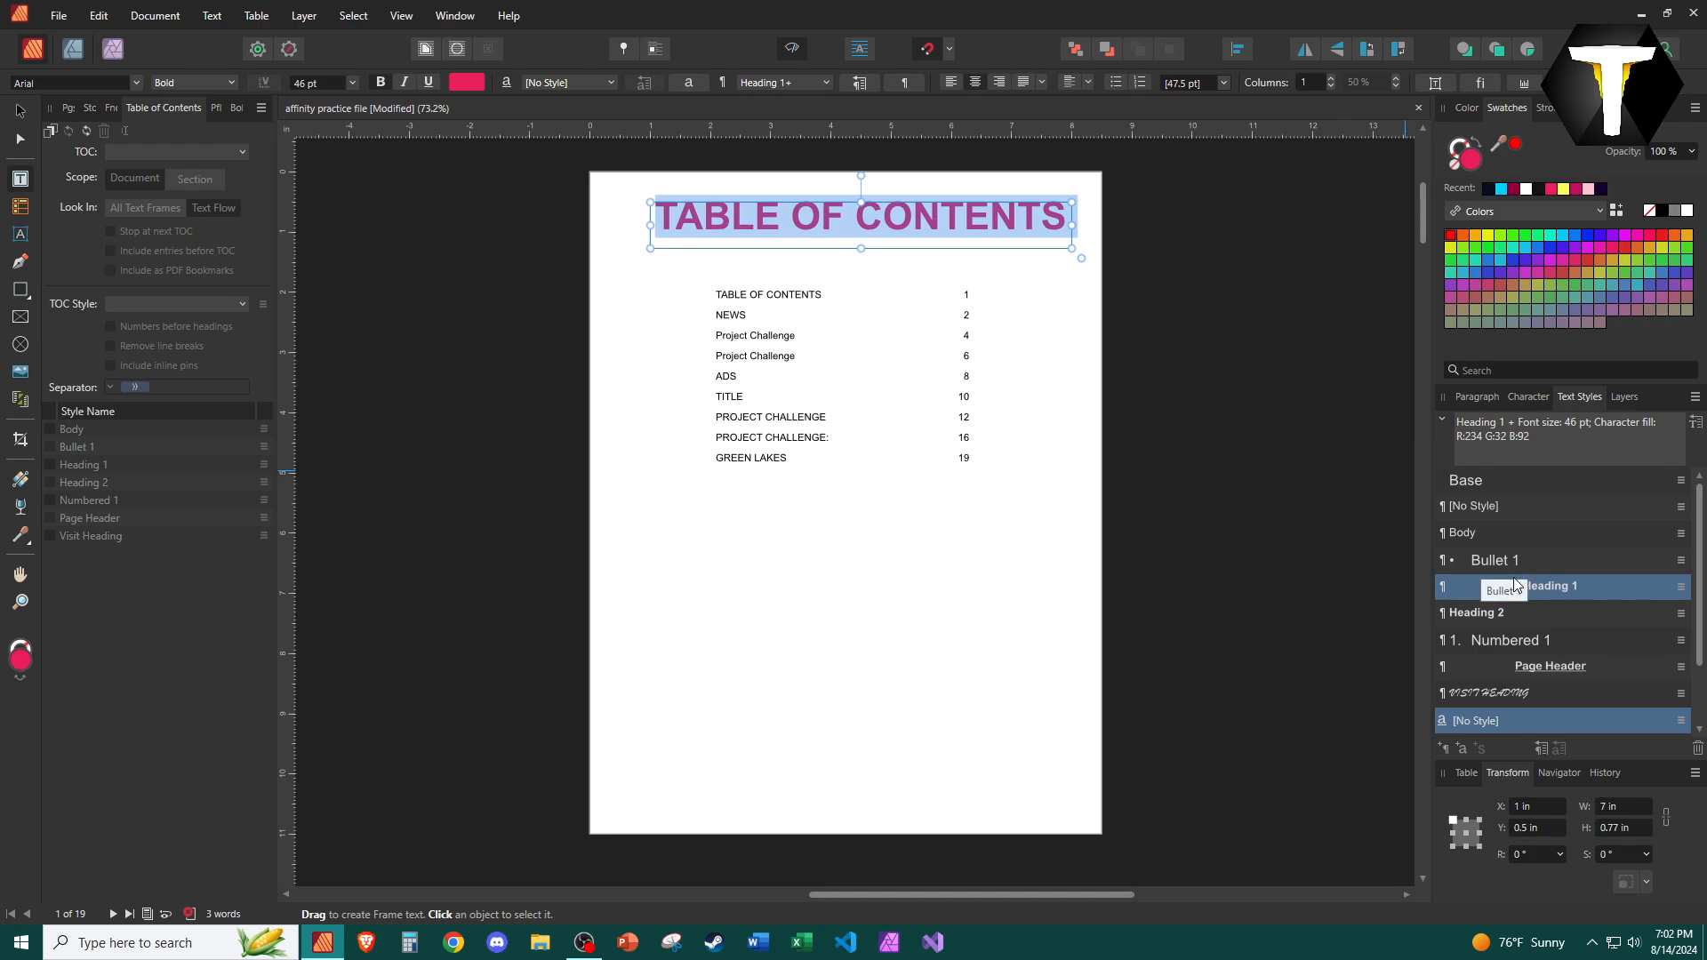
left_click(1503, 616)
left_click(801, 331)
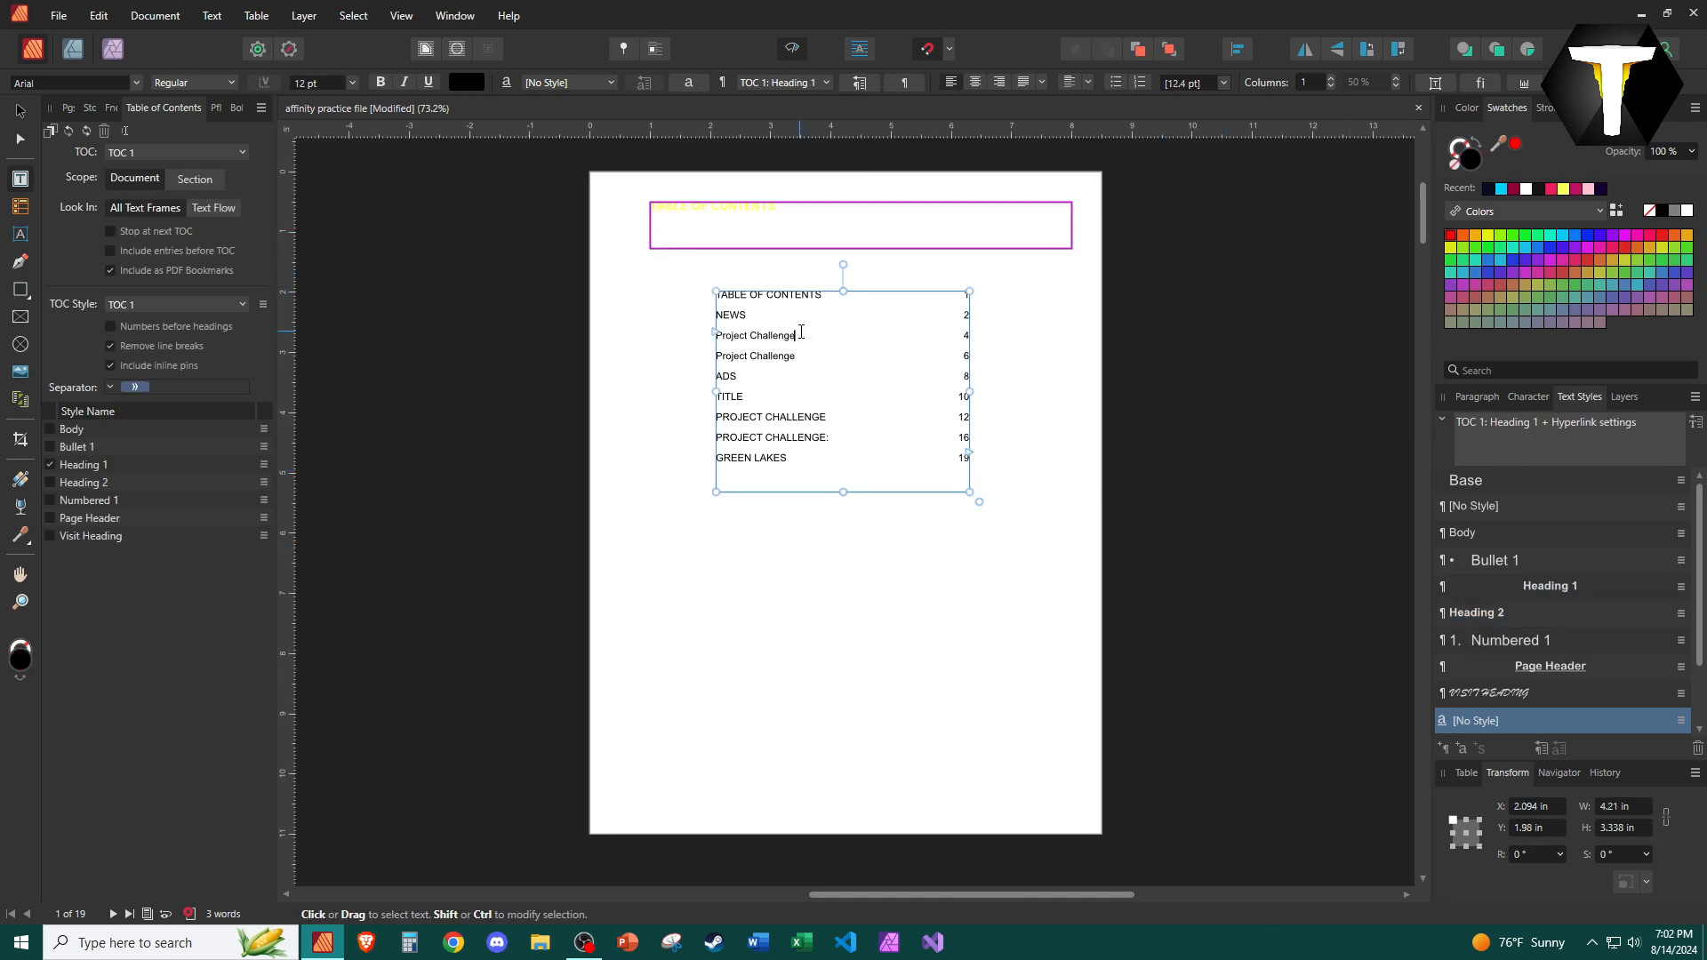
Update the table of contents so it no longer lists the page heading.
key("Escape")
left_click(212, 15)
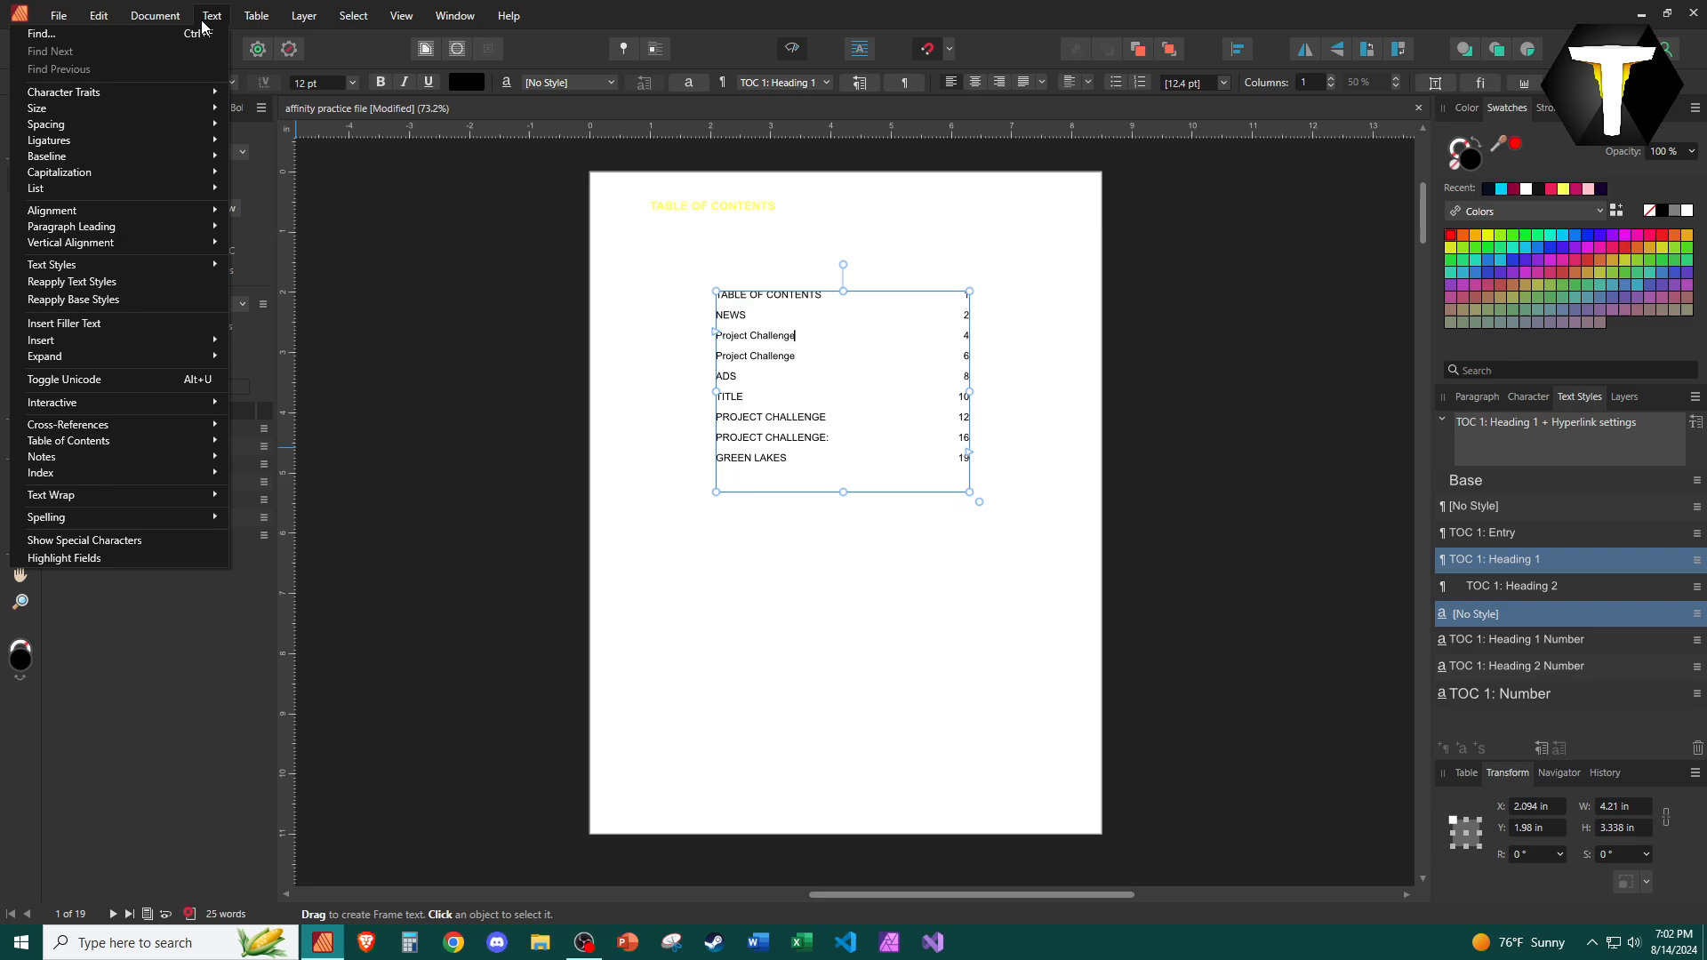
mouse_move(178, 440)
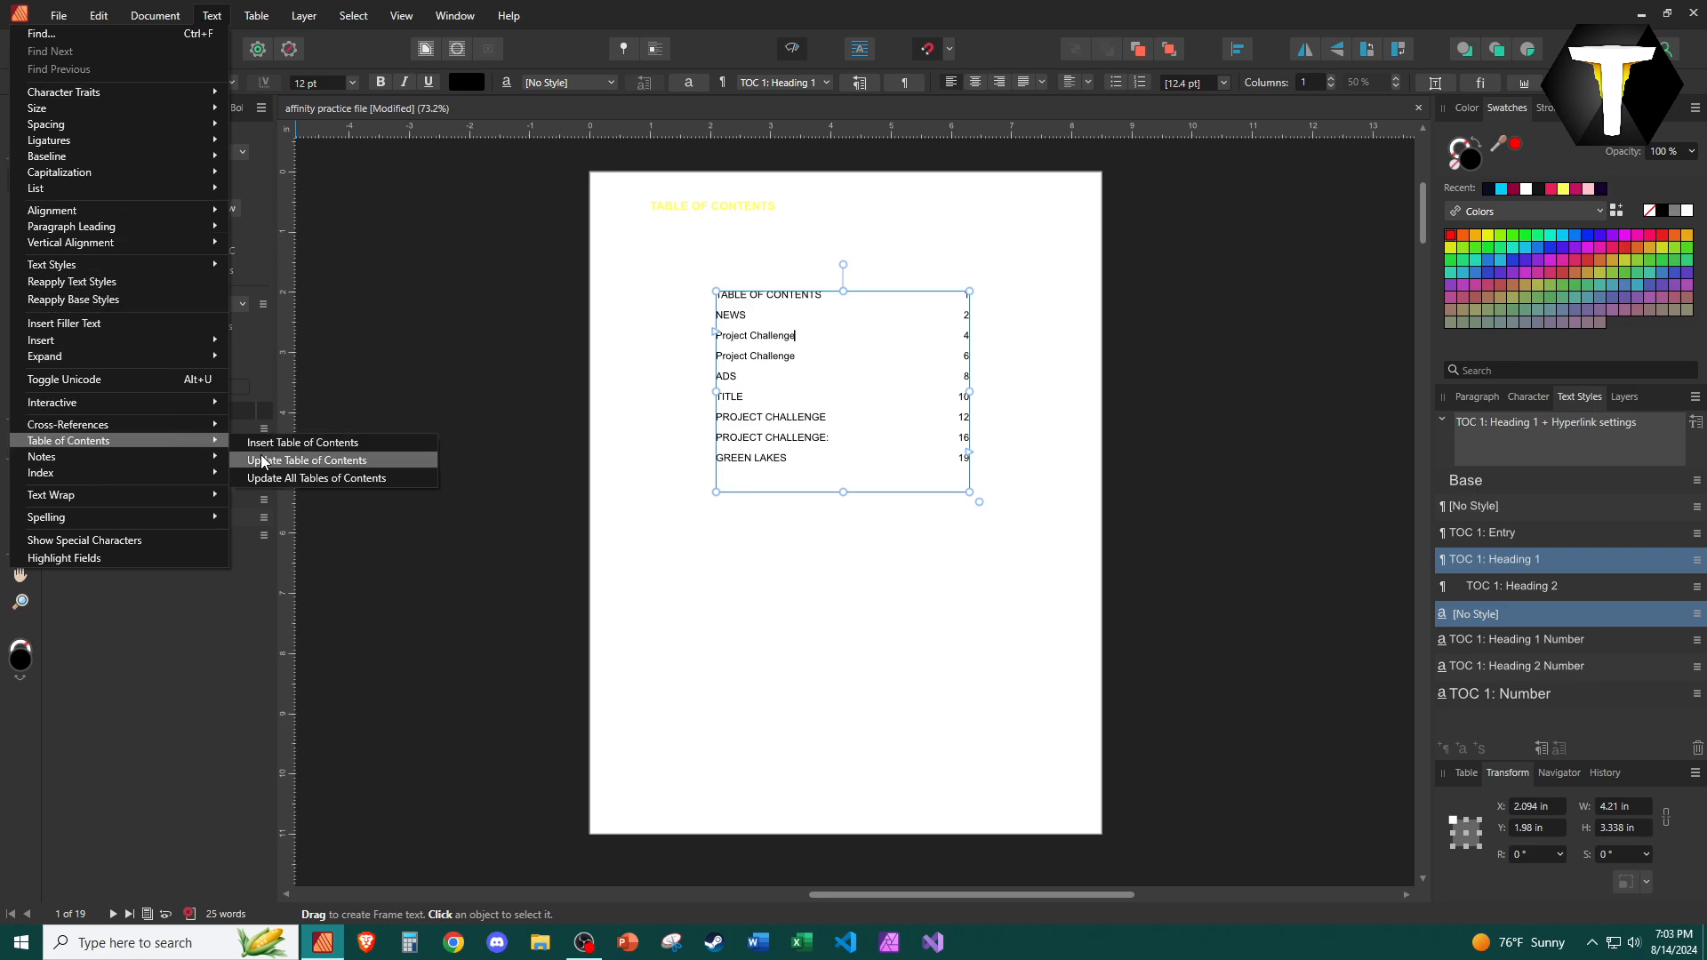
left_click(298, 462)
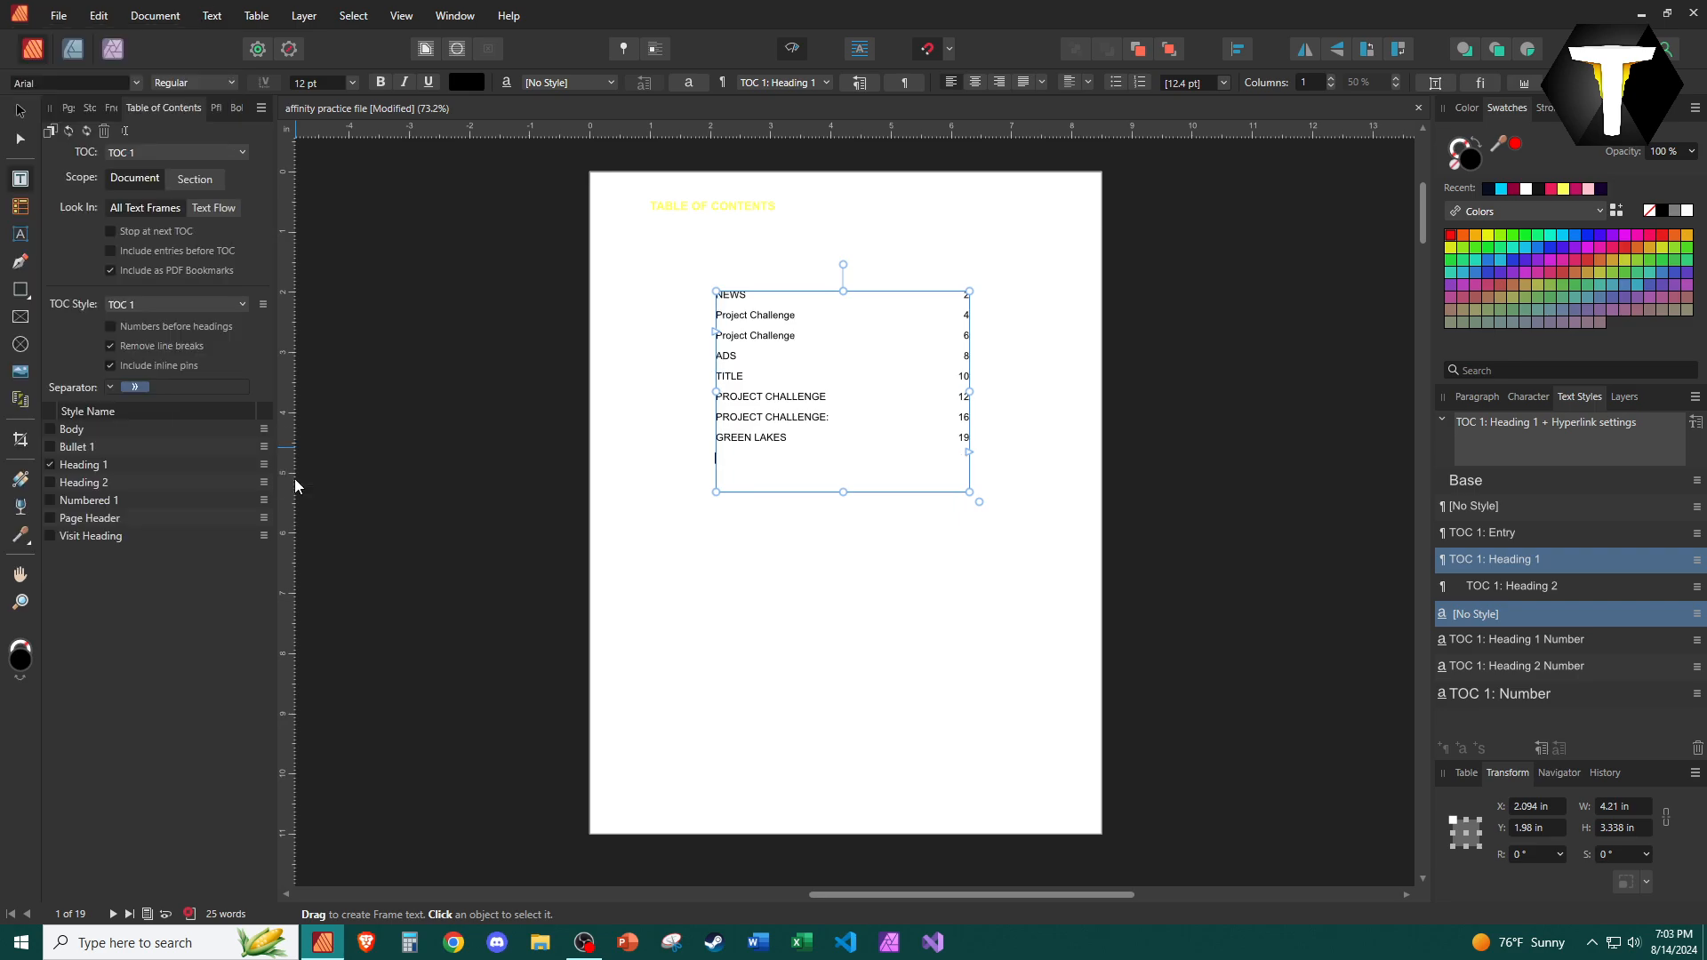
Set the TABLE OF CONTENTS heading's font size to 48 pt.
left_click(737, 207)
left_click_drag(780, 207, 643, 187)
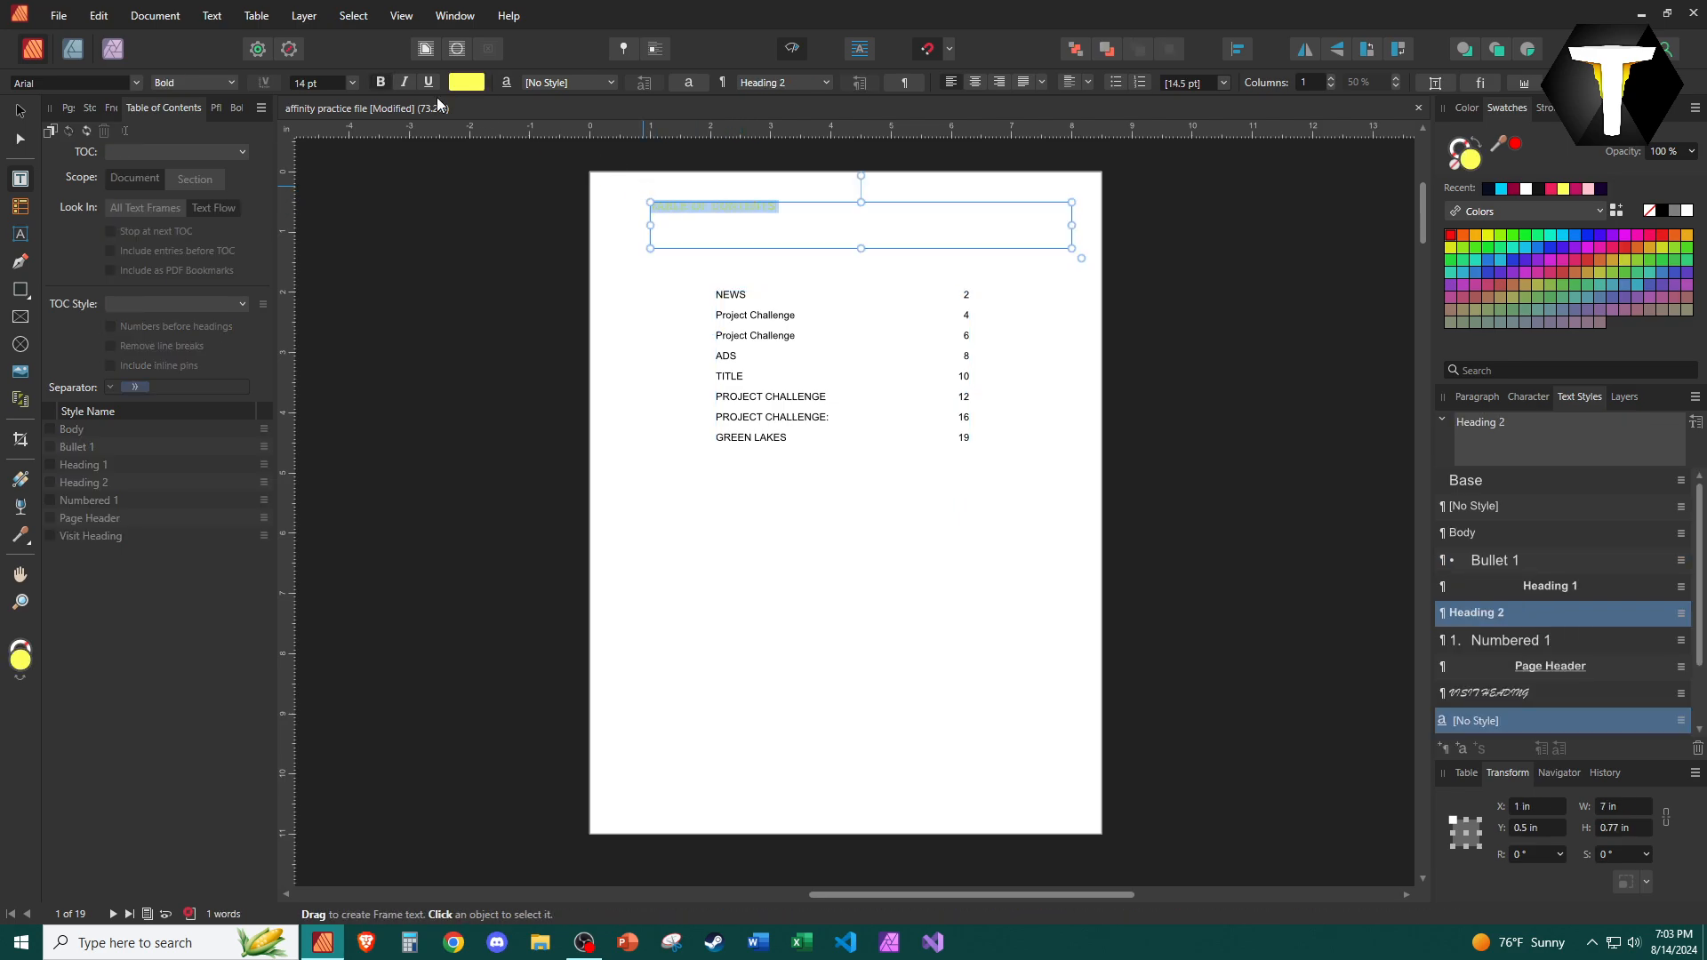
left_click(353, 83)
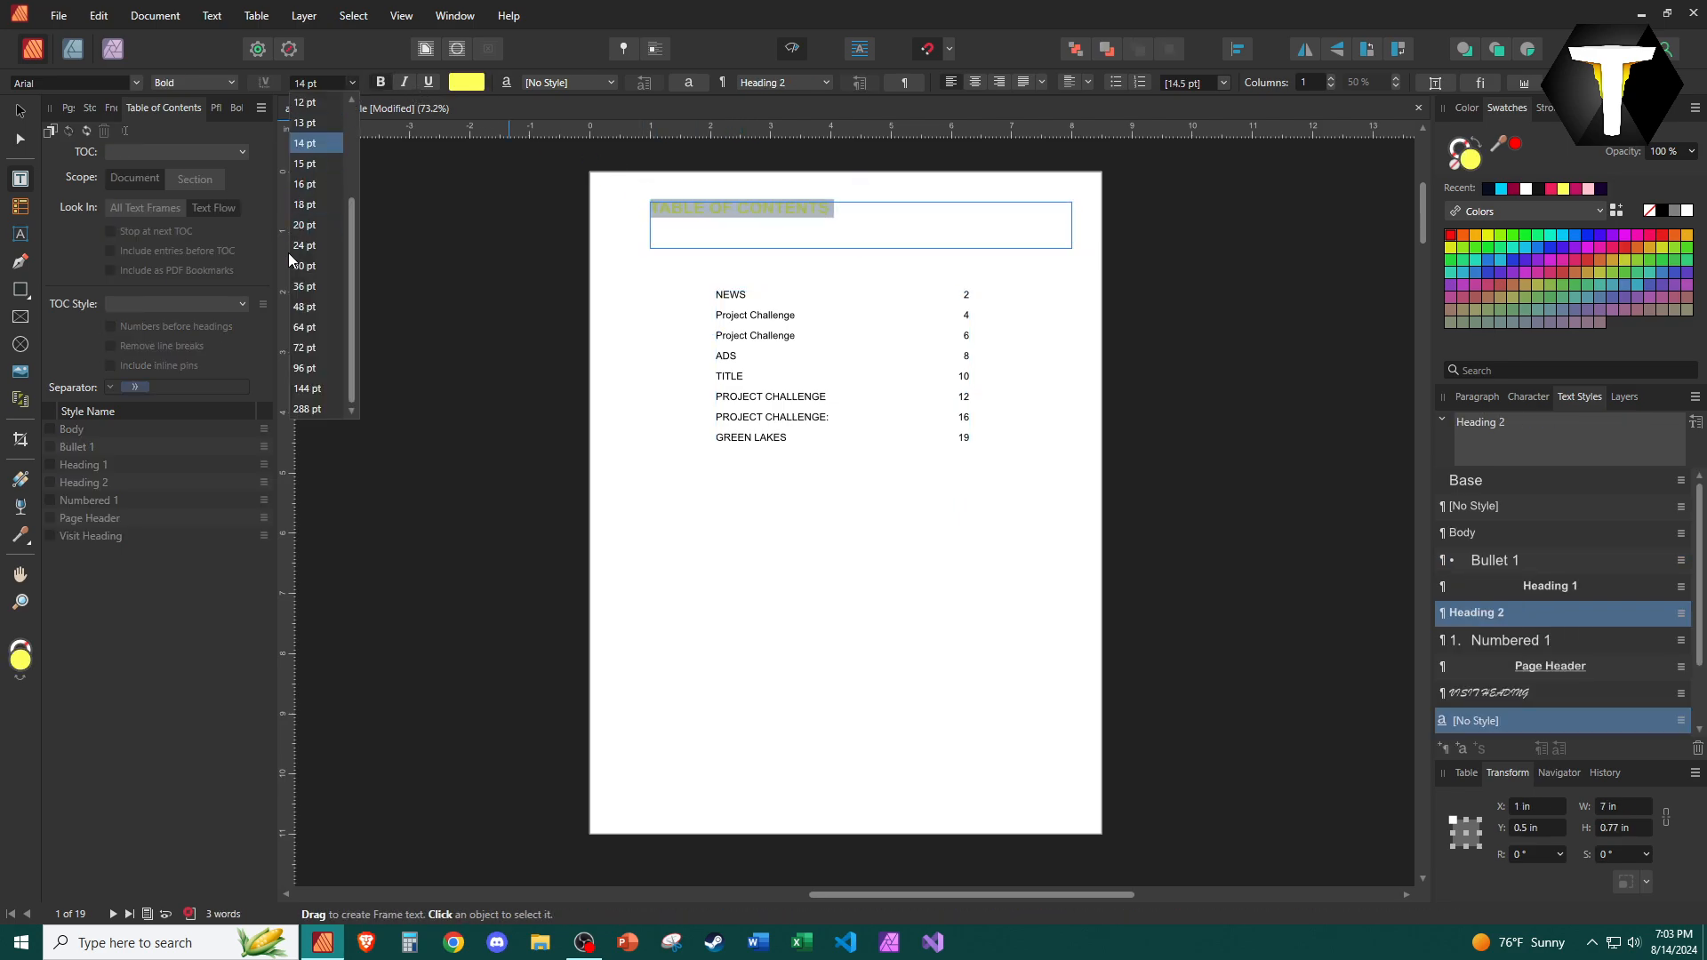
left_click(306, 306)
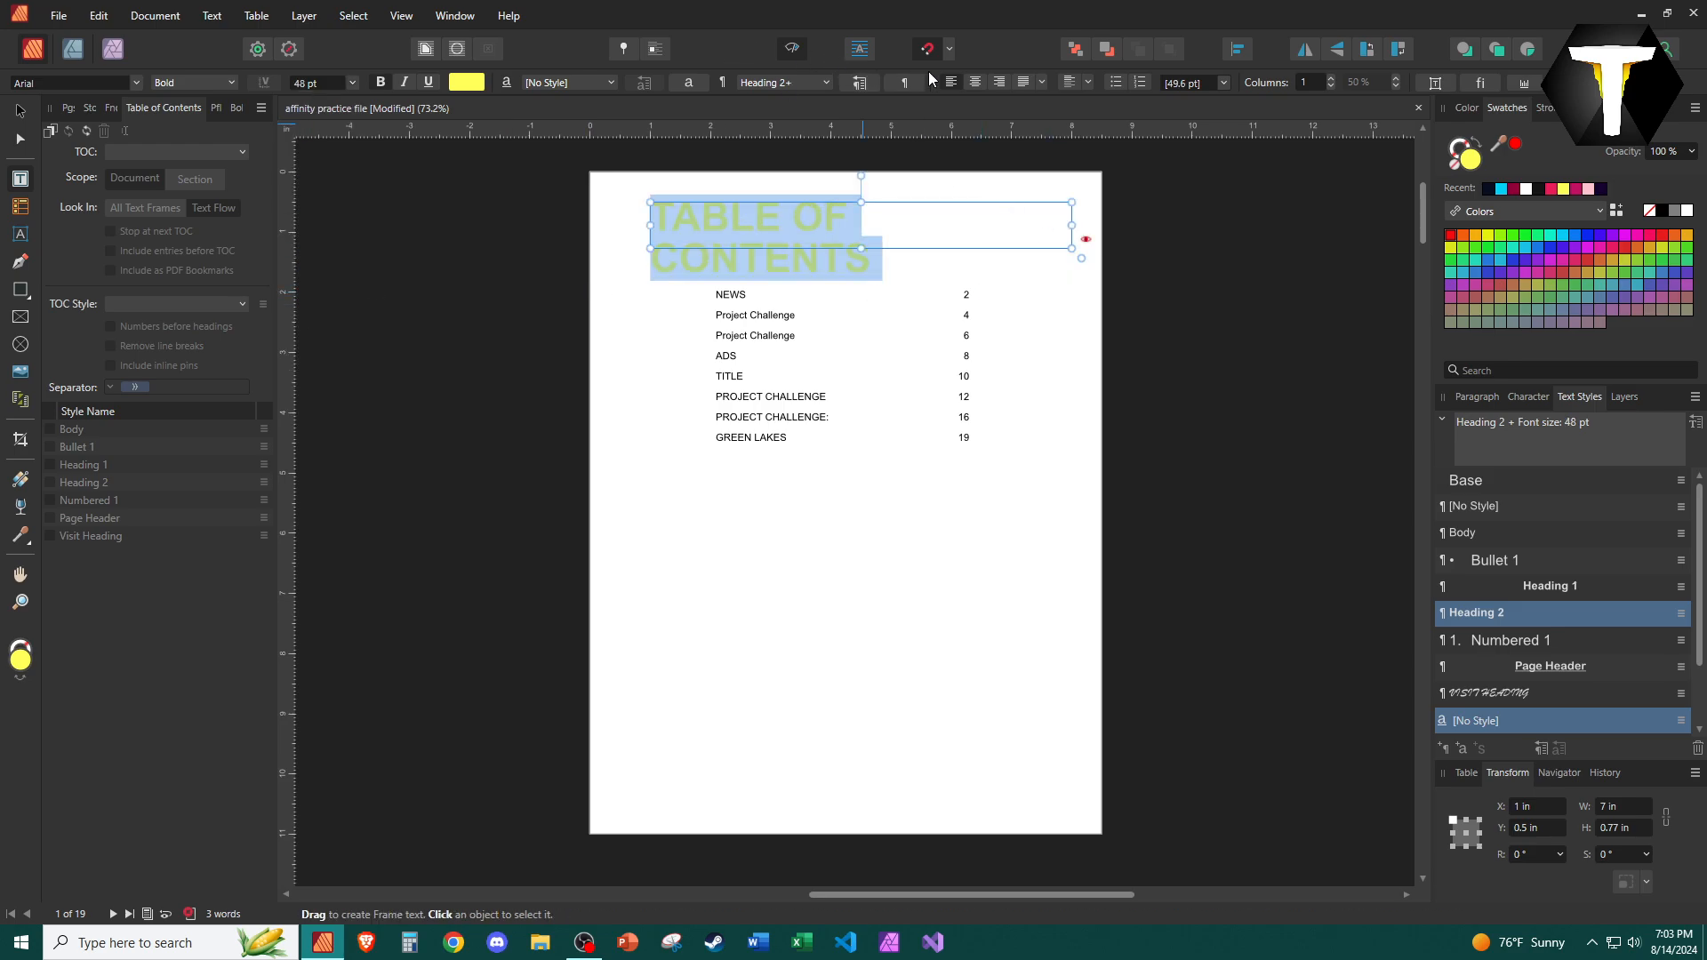
Center the heading text and give it a light pink color from the recent swatches.
left_click(975, 82)
left_click(1582, 189)
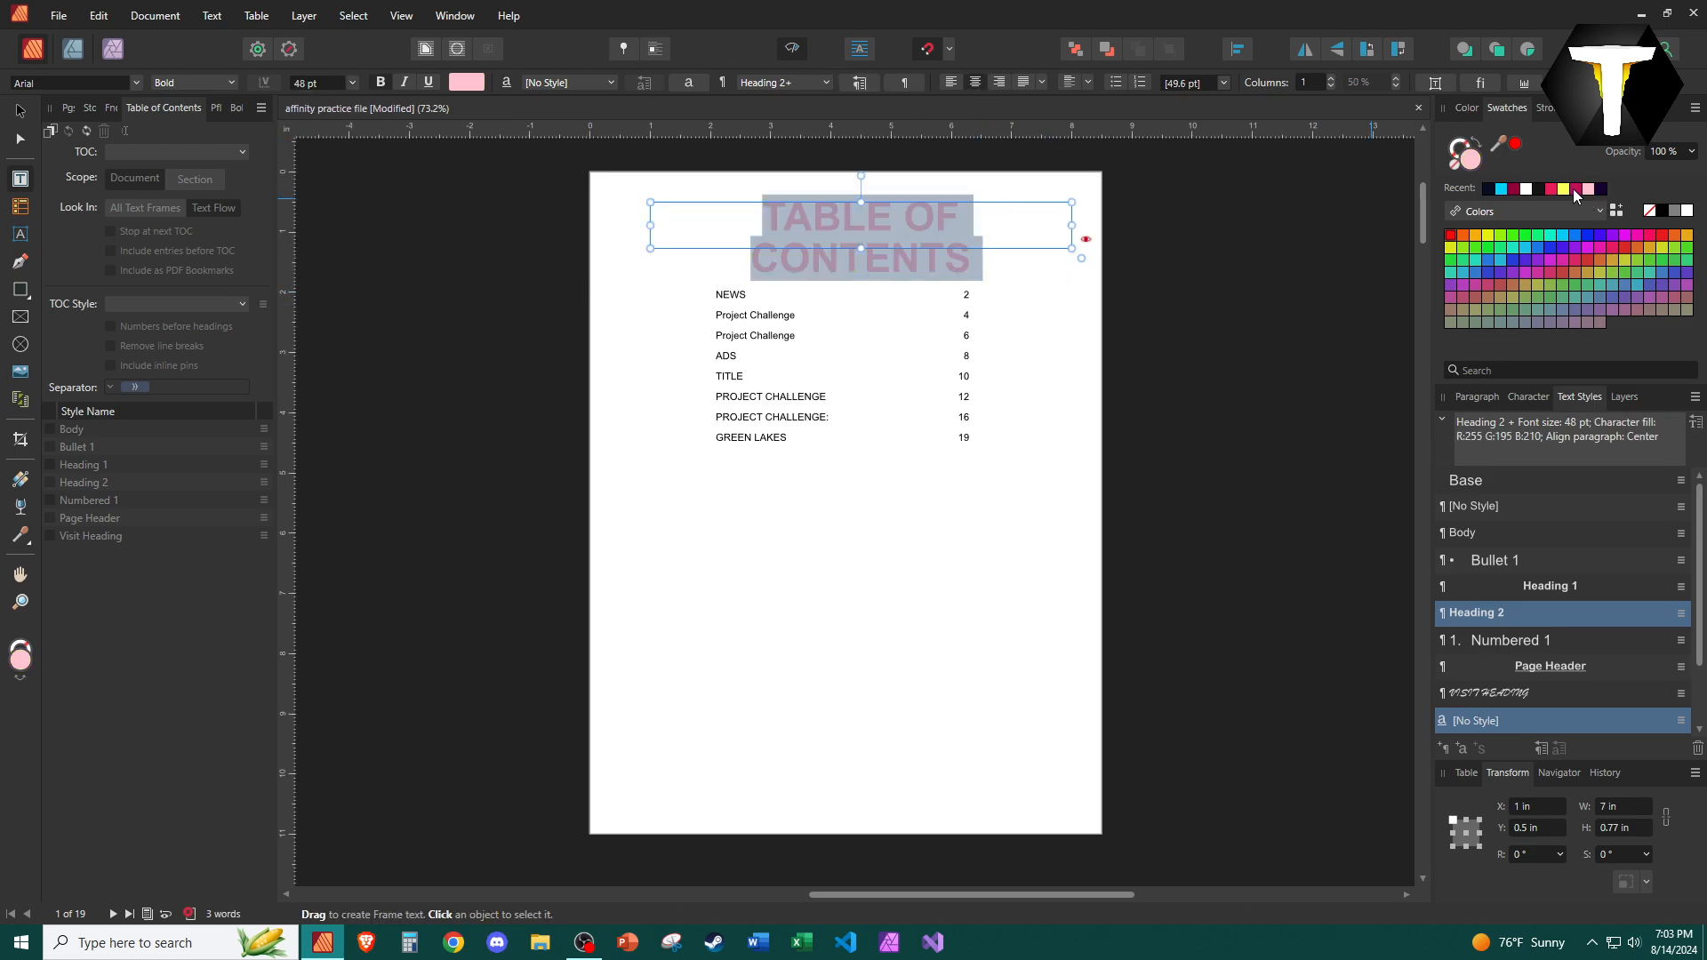
Widen the heading frame to about 7.5 in and recolor the heading text pink.
left_click(659, 228)
left_click_drag(650, 225, 1067, 221)
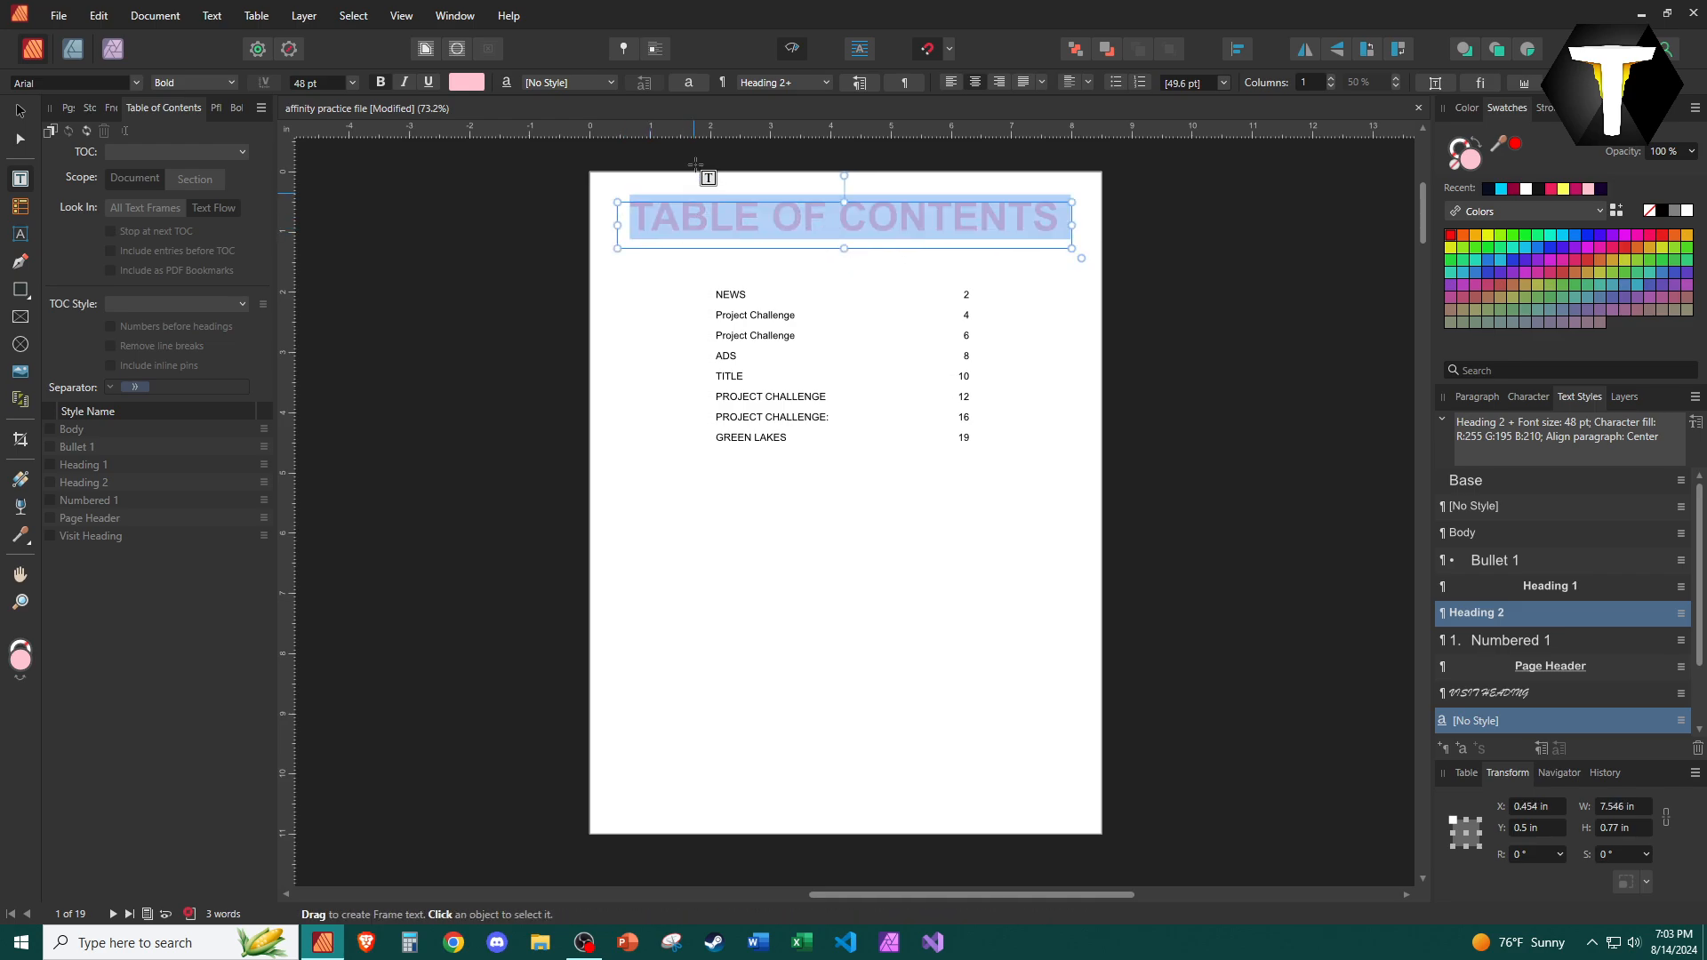
left_click(1553, 186)
left_click(1174, 434)
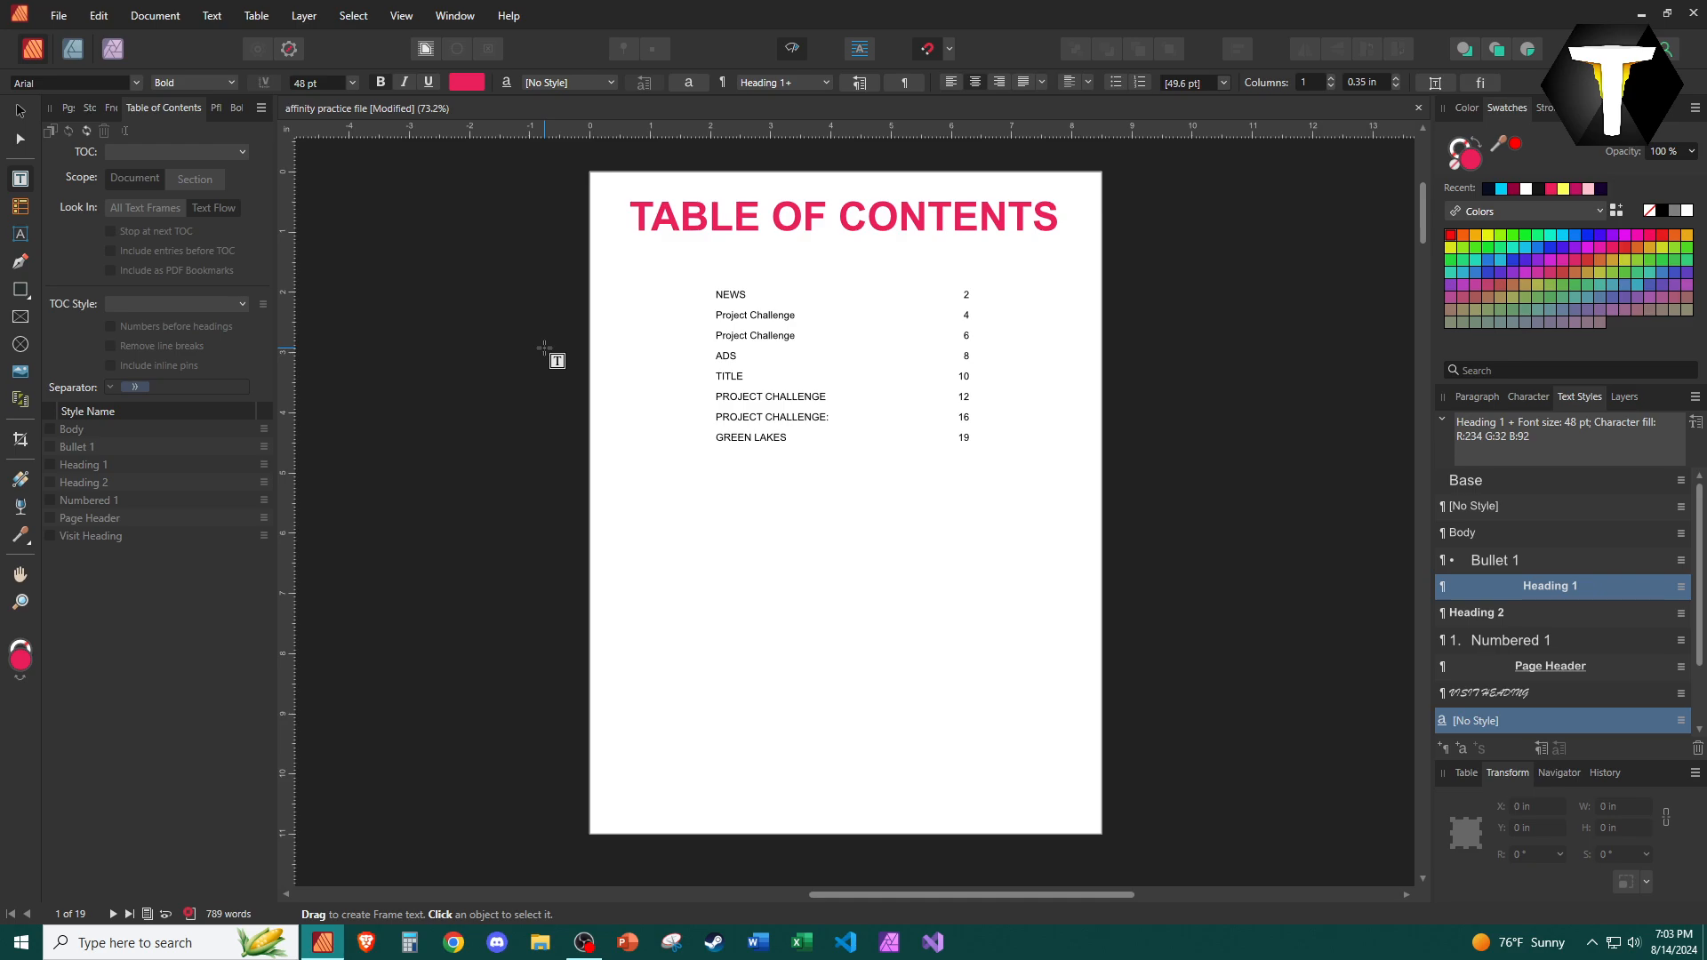
Select all table of contents entries and open their paragraph tab stop settings.
left_click(831, 377)
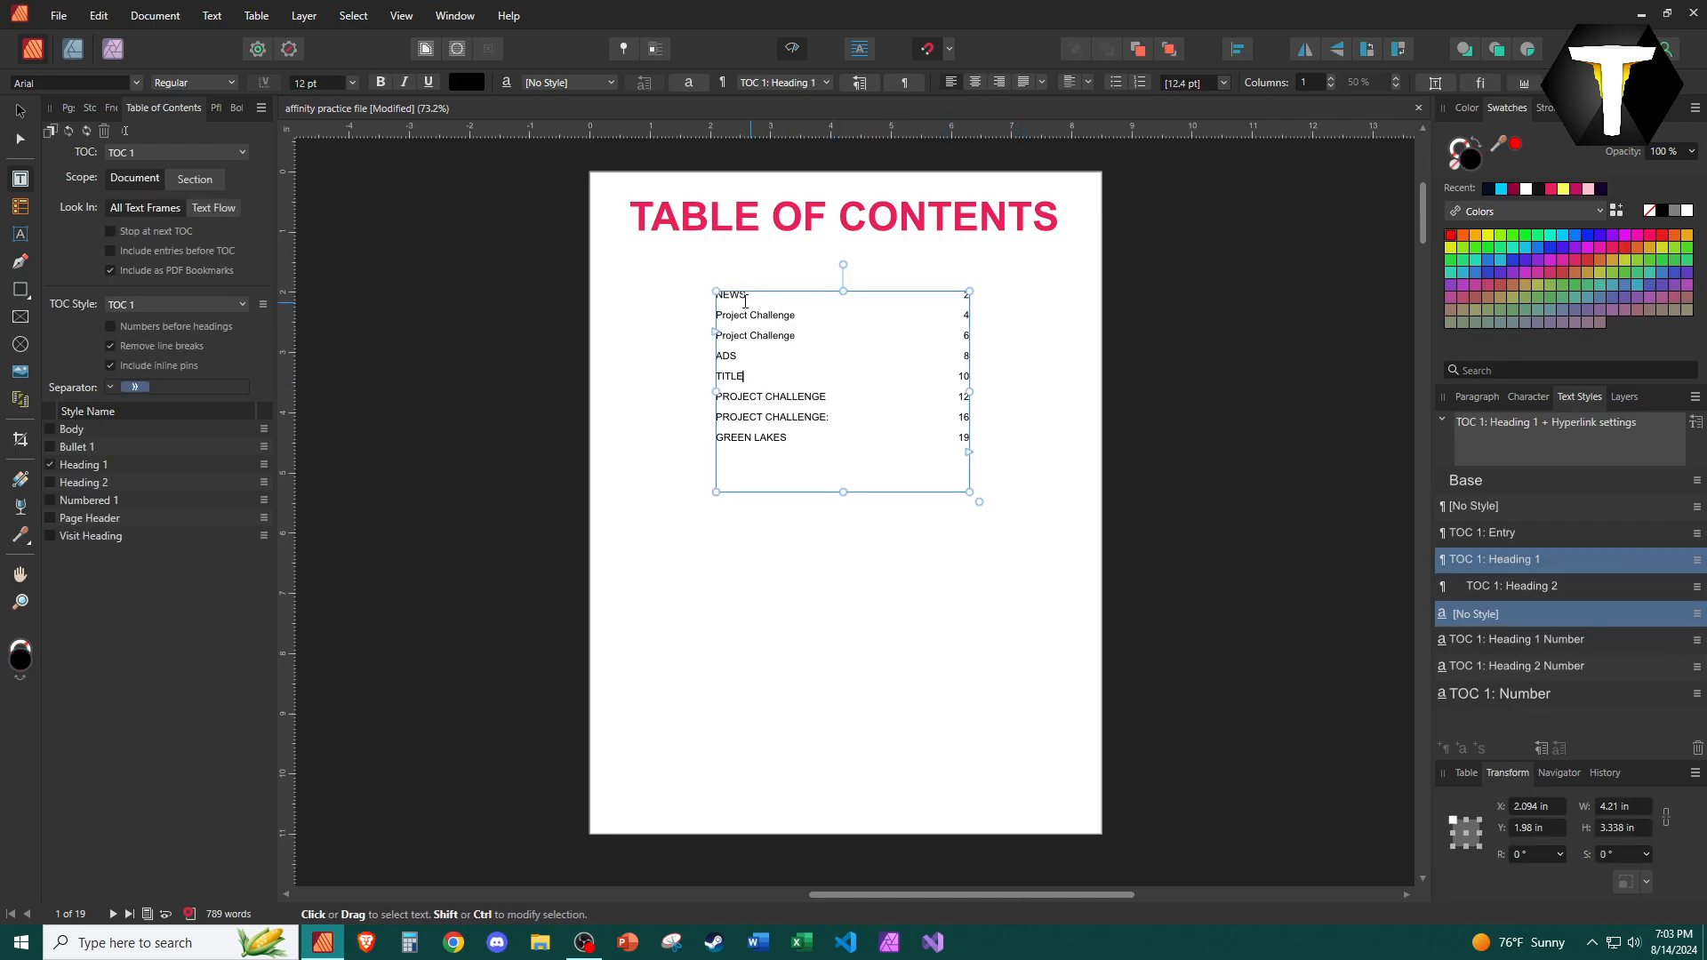
key("ctrl+a")
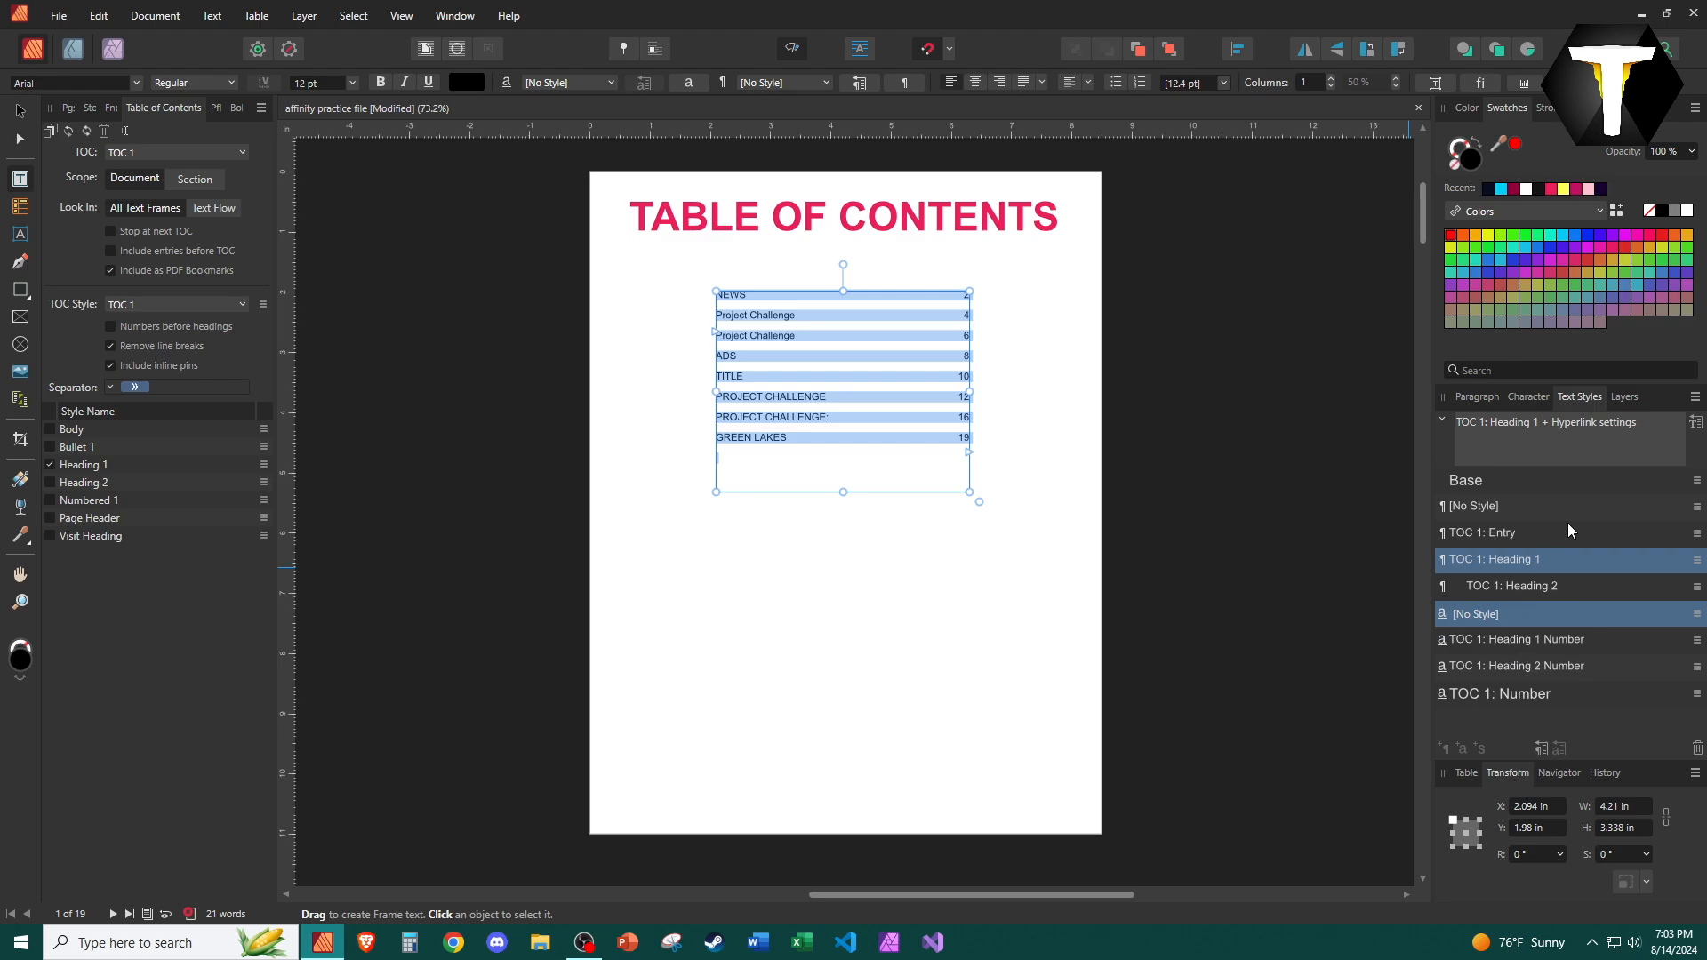
left_click(1475, 398)
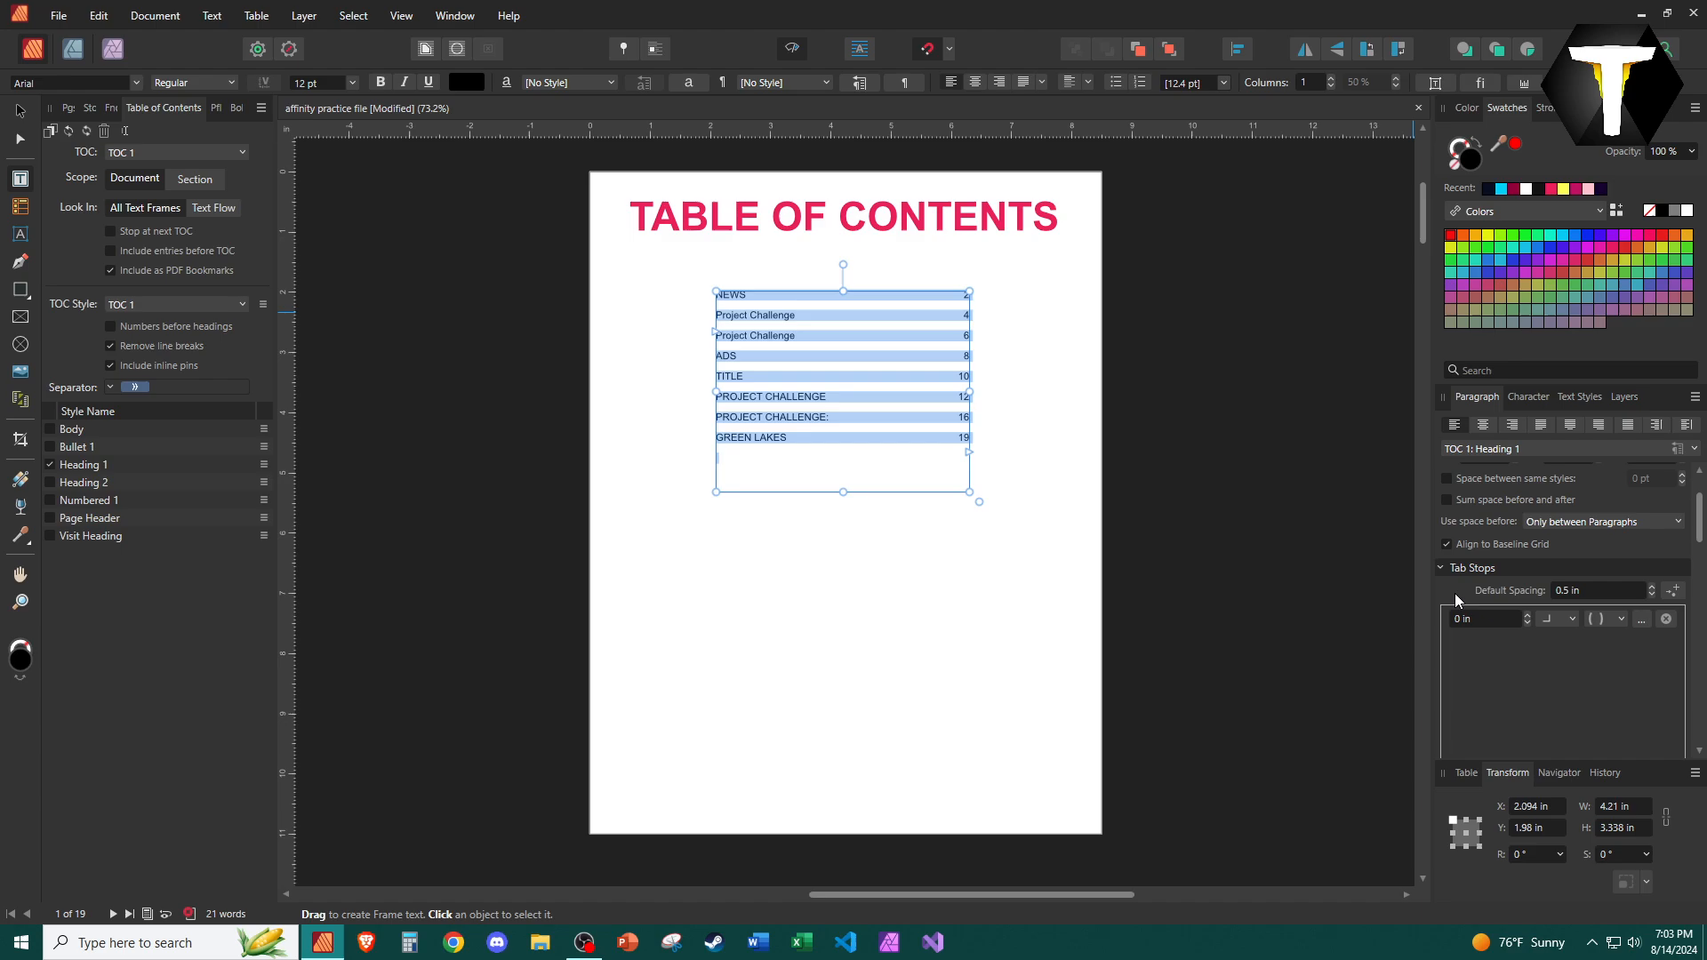
scroll(1438, 595, "down", 3)
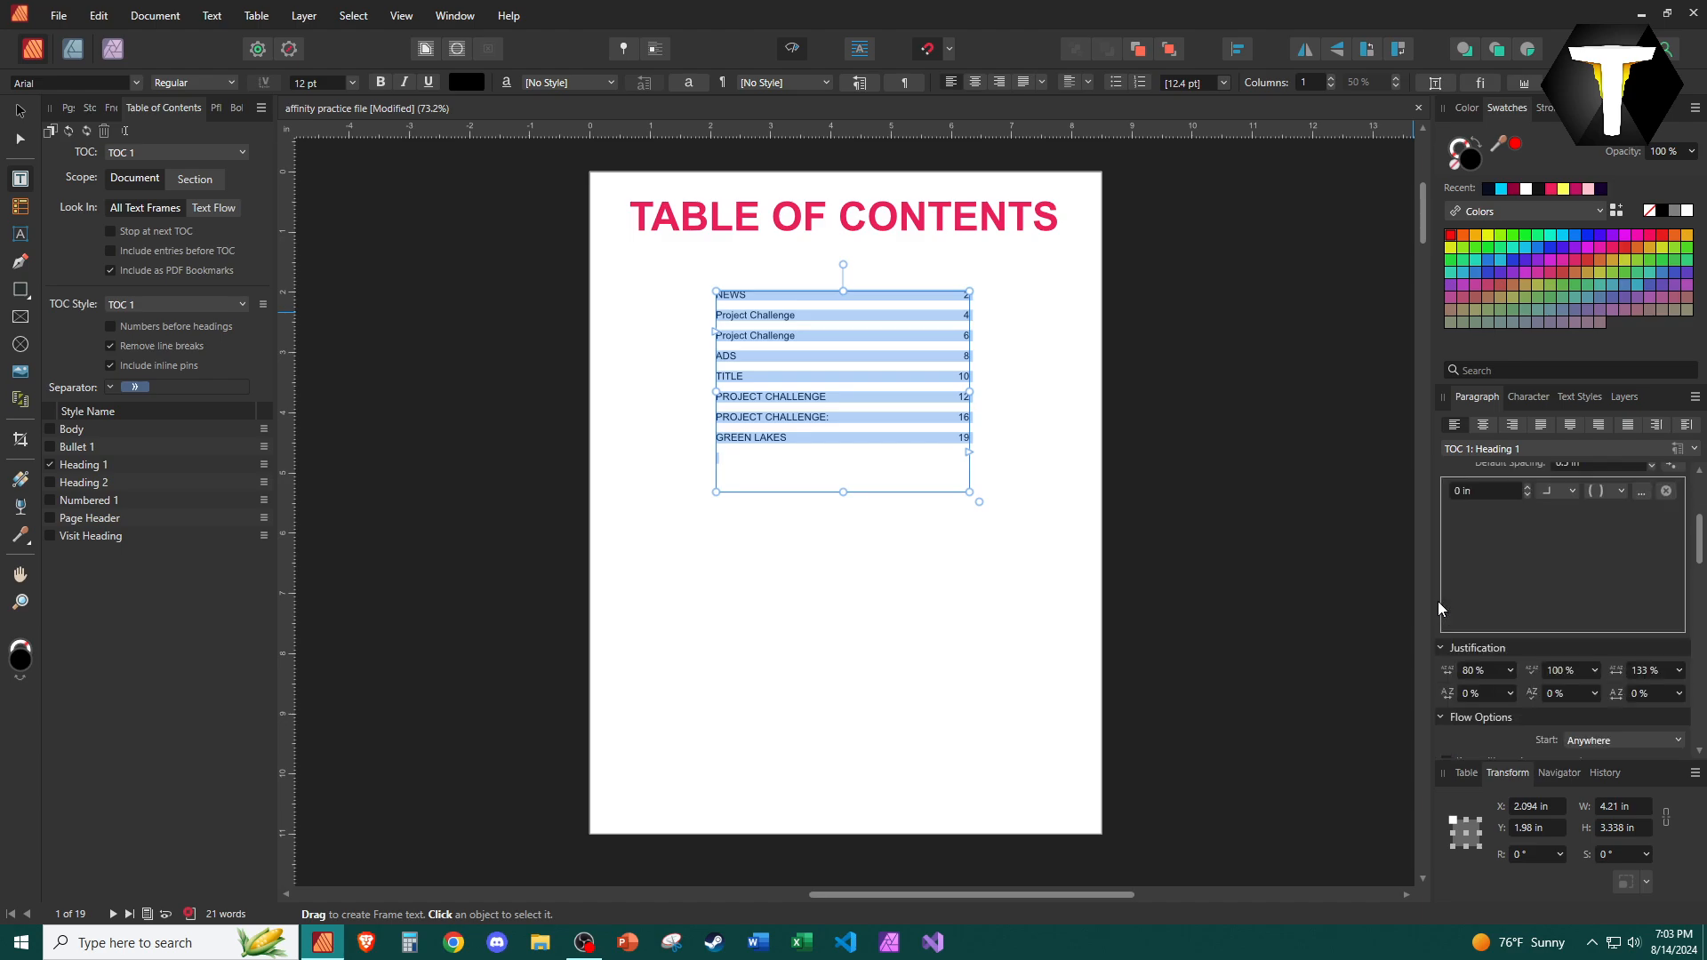
scroll(1438, 601, "up", 2)
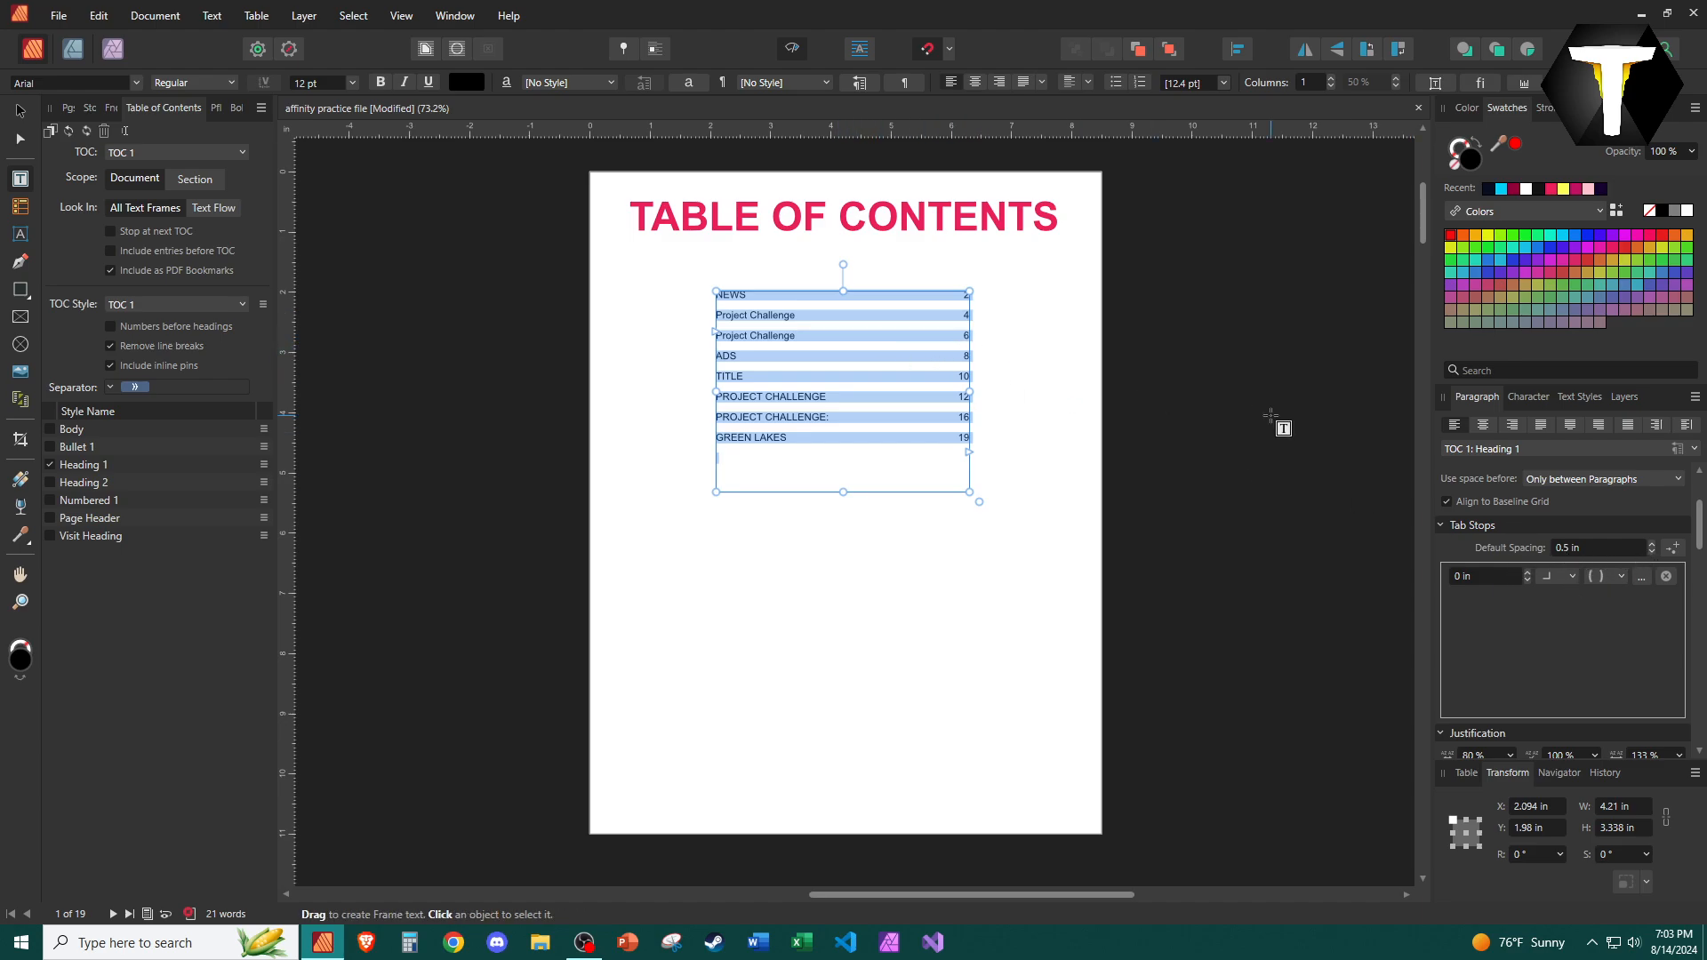
left_click(1527, 574)
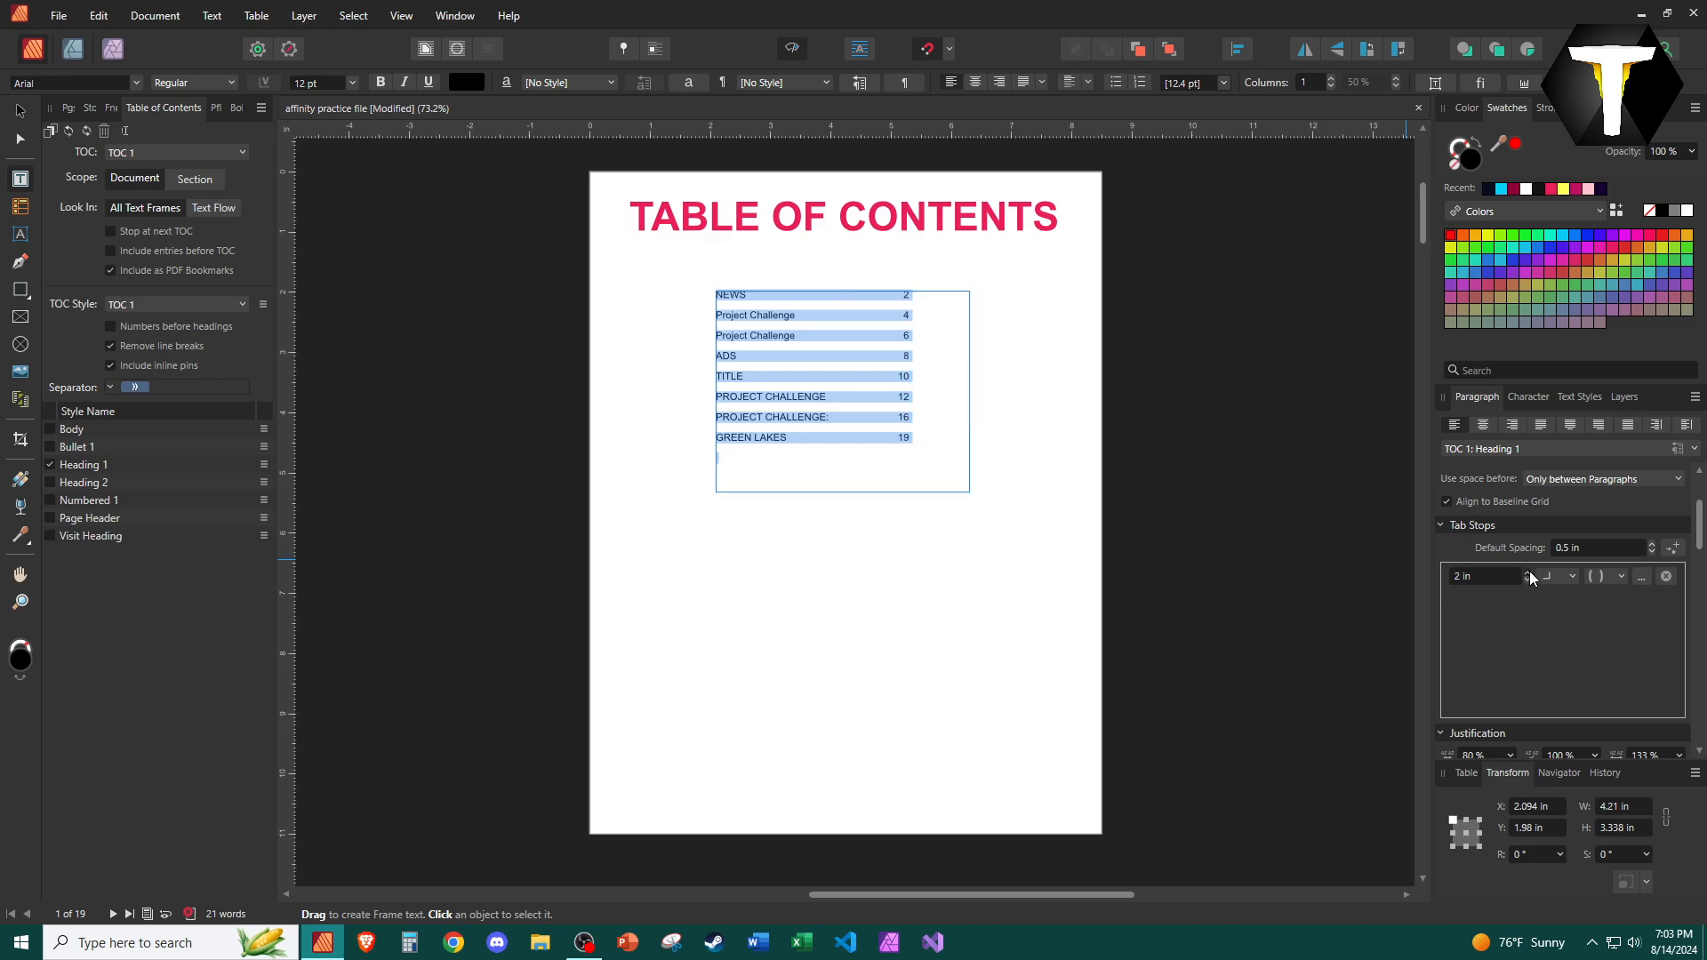
left_click(1529, 573)
left_click(1531, 579)
left_click(1531, 579)
left_click(1530, 580)
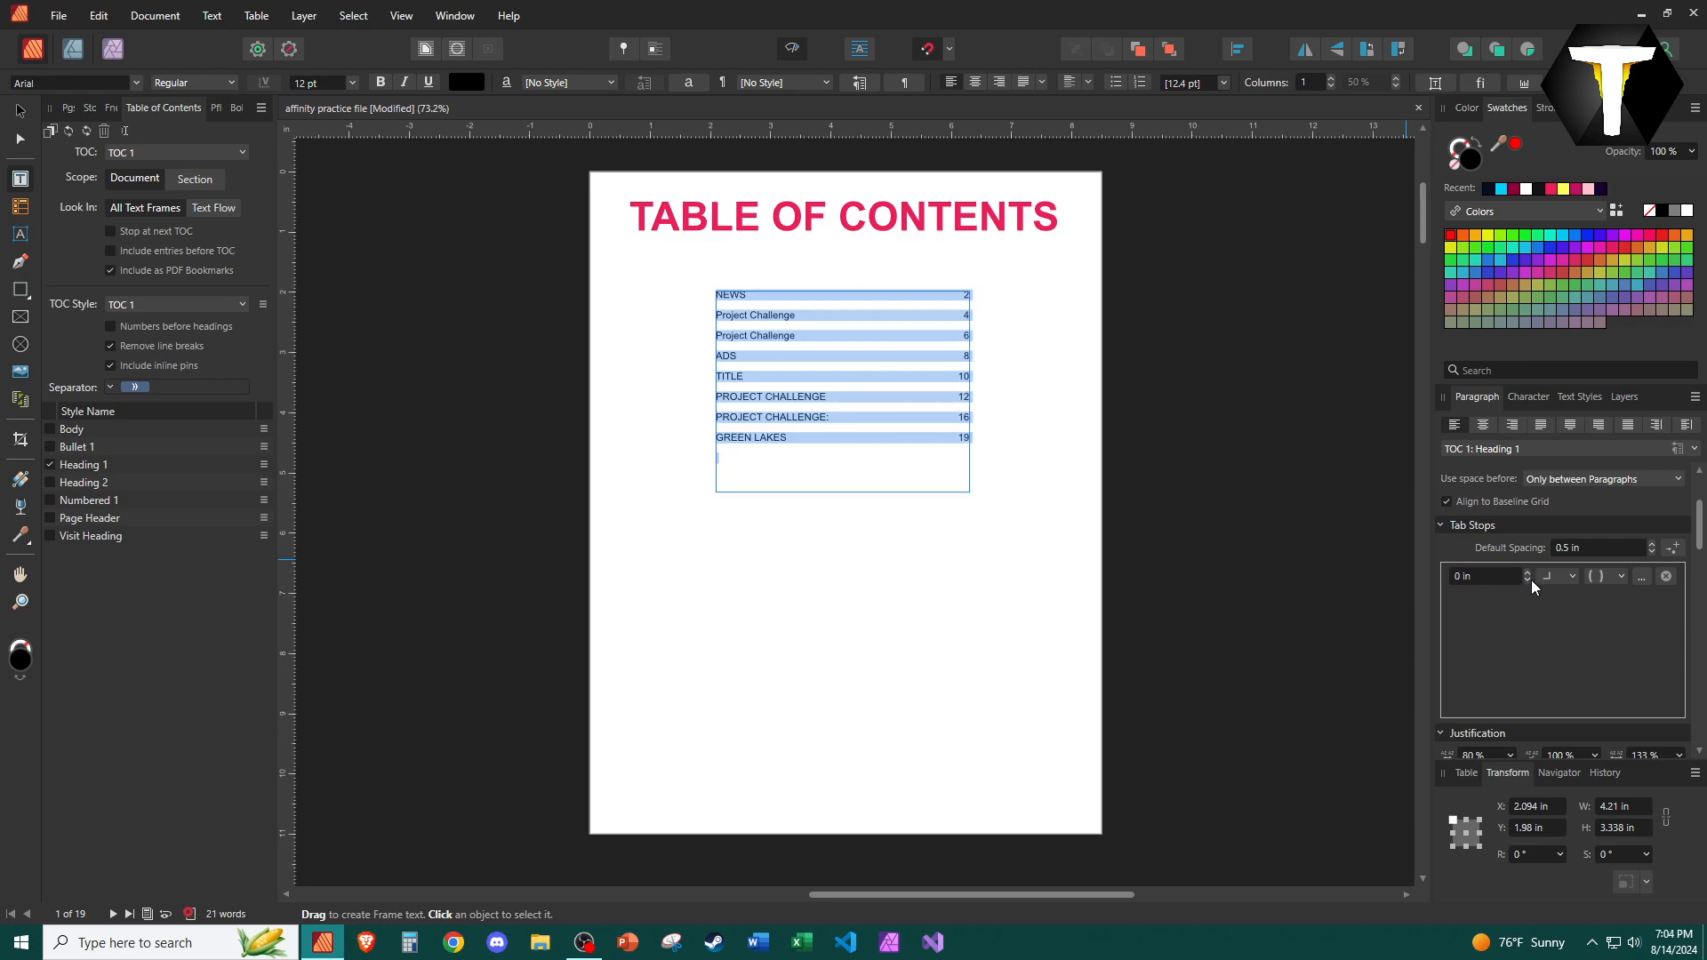
Apply a dotted leader to the table of contents tab stop.
left_click(1641, 578)
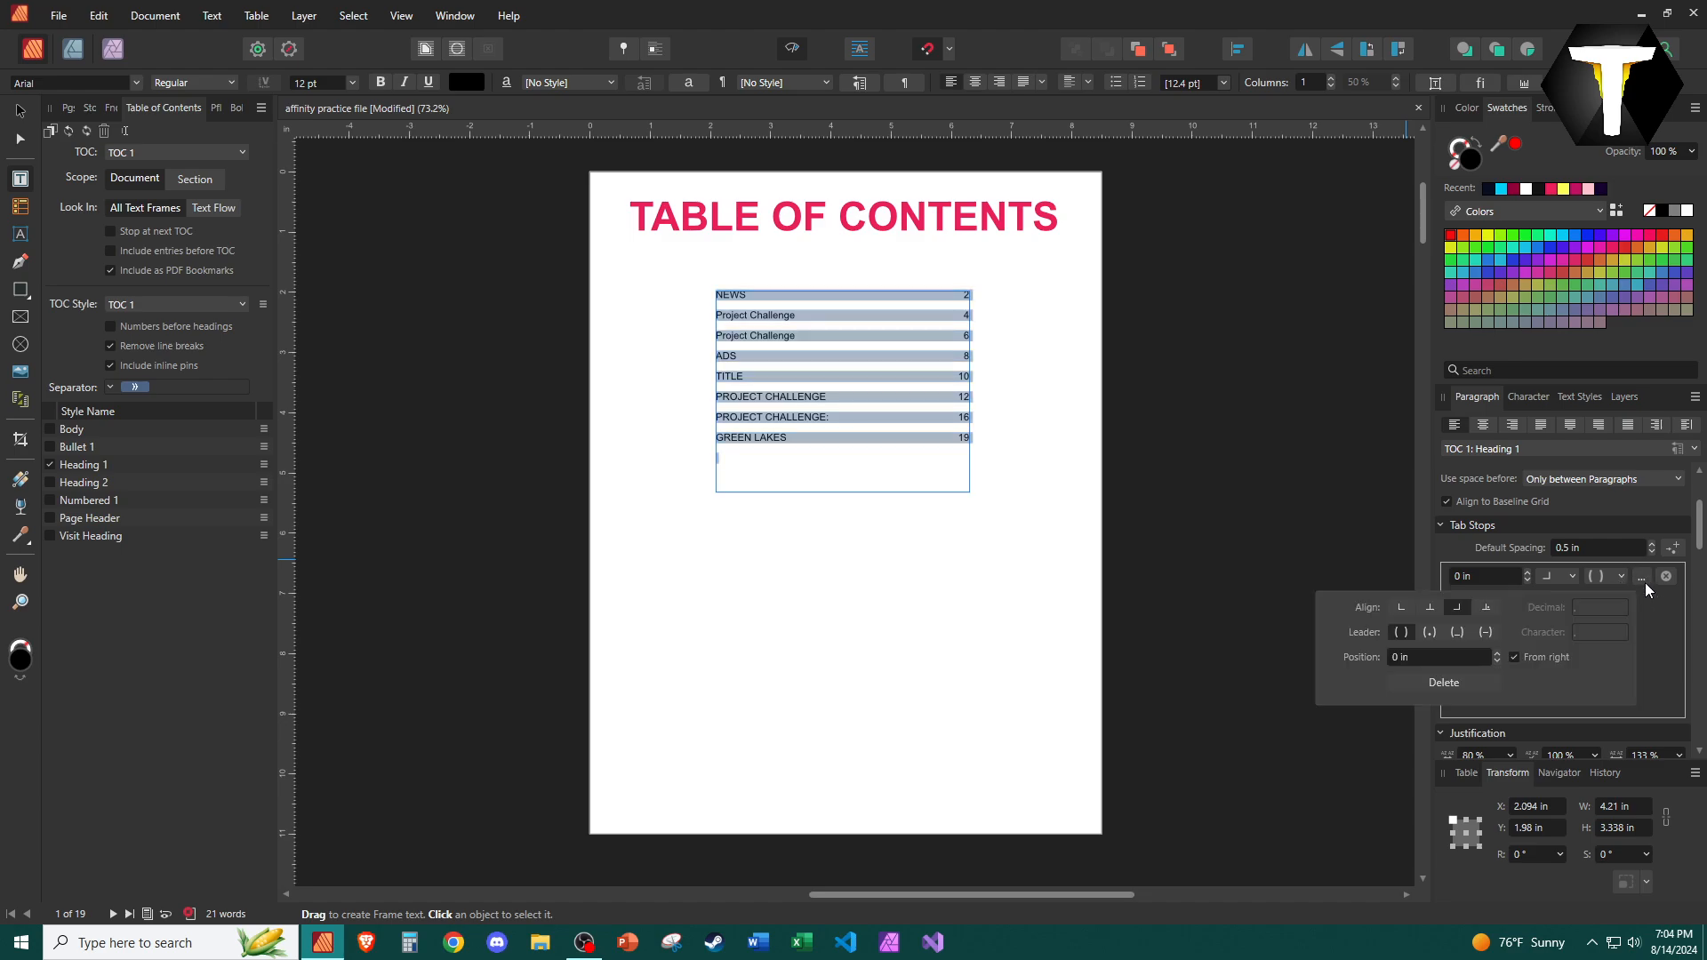
left_click(1432, 633)
left_click(613, 439)
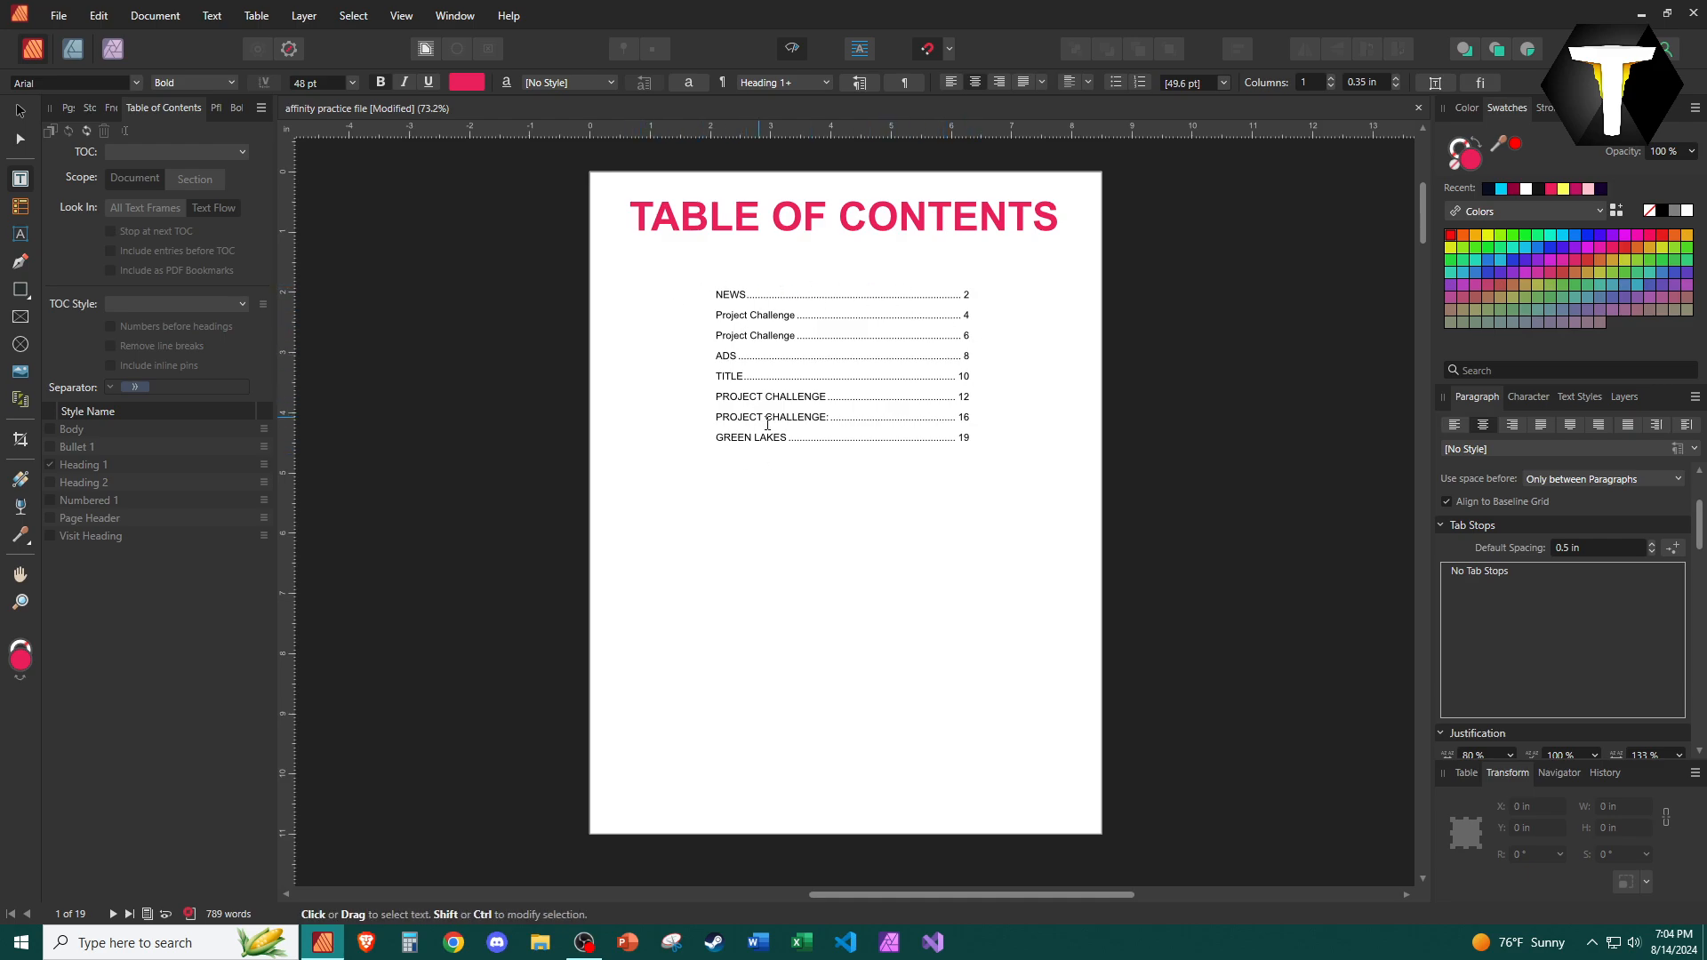
Resize the table of contents frame from both sides to about 4.2 in wide.
left_click(798, 396)
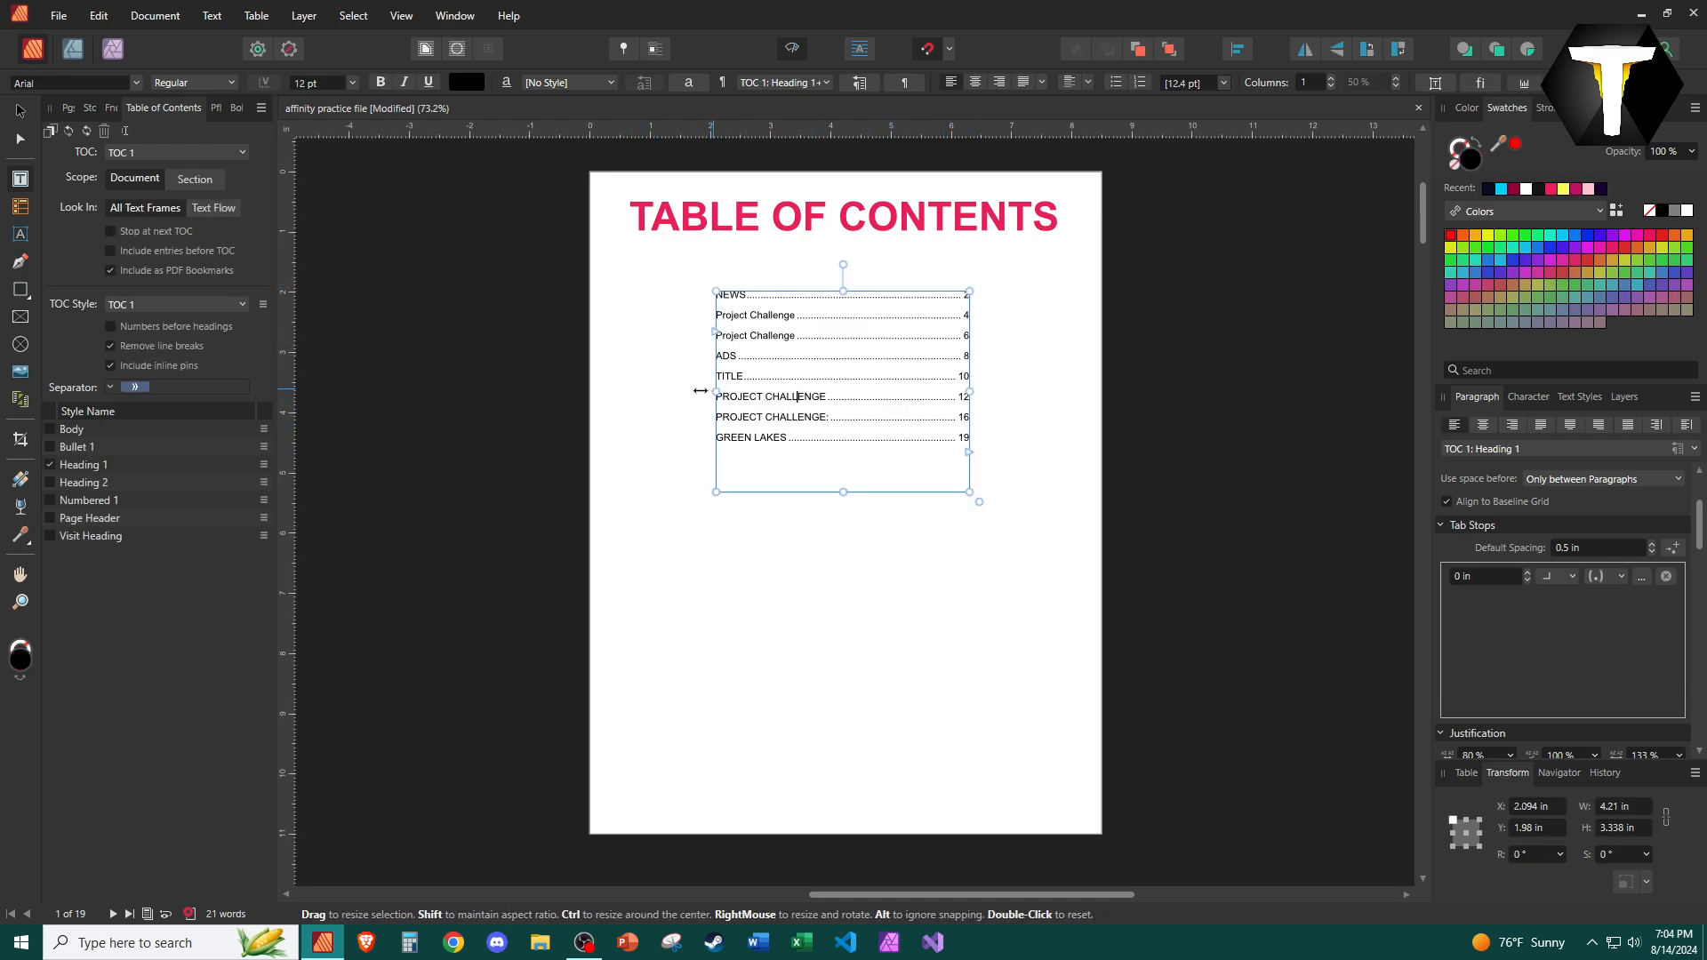
mouse_move(716, 391)
left_mouse_down()
mouse_move(600, 392)
mouse_move(877, 391)
mouse_move(415, 392)
mouse_move(707, 400)
left_mouse_up()
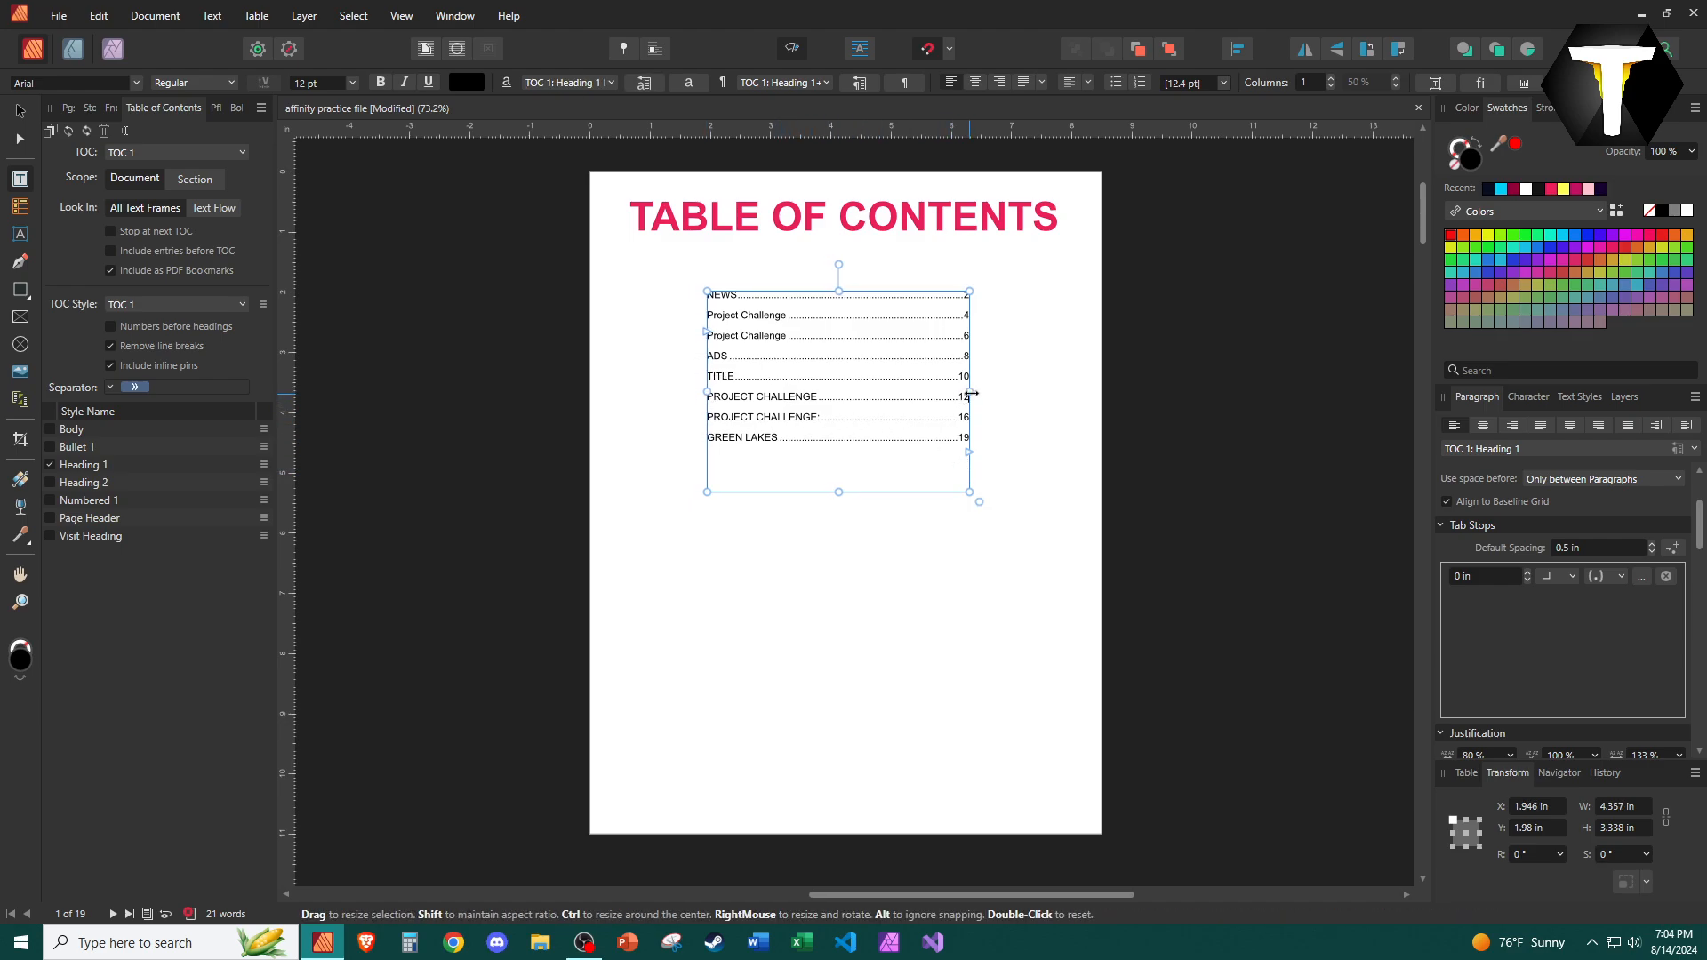
mouse_move(969, 392)
left_mouse_down()
mouse_move(1119, 403)
mouse_move(965, 406)
left_mouse_up()
left_click(696, 683)
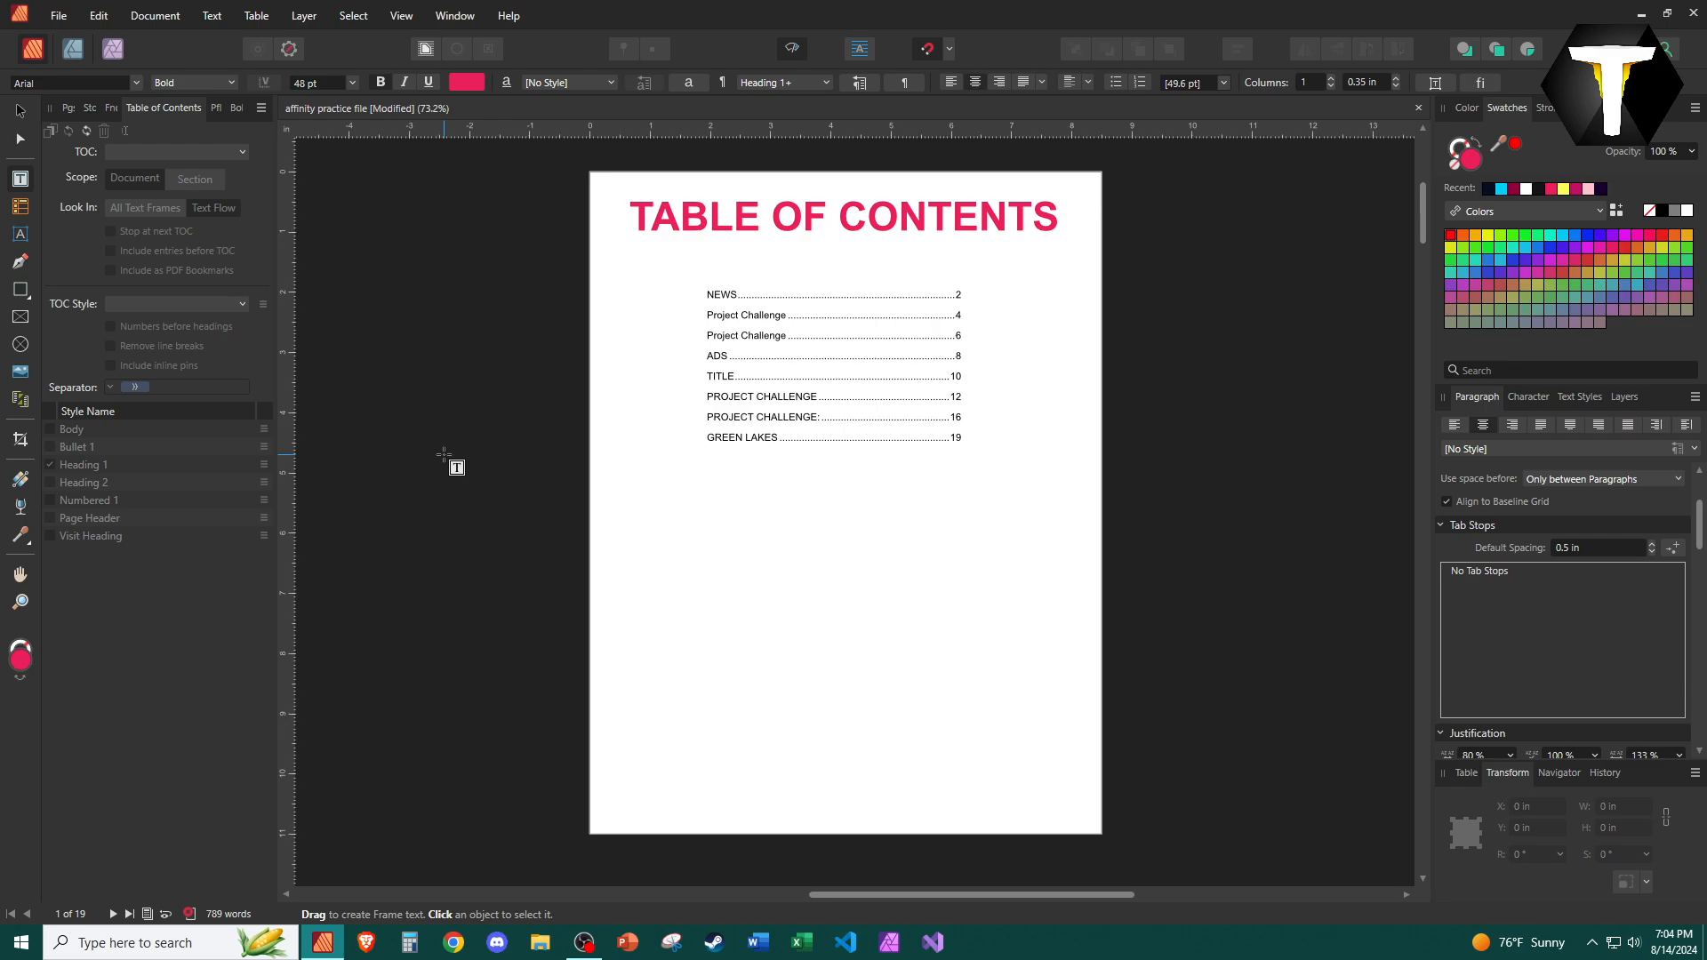
Move the table of contents frame slightly down and right, to about X 2.14 in, Y 2.29 in.
left_click(21, 110)
left_click(836, 365)
left_click_drag(855, 363, 865, 377)
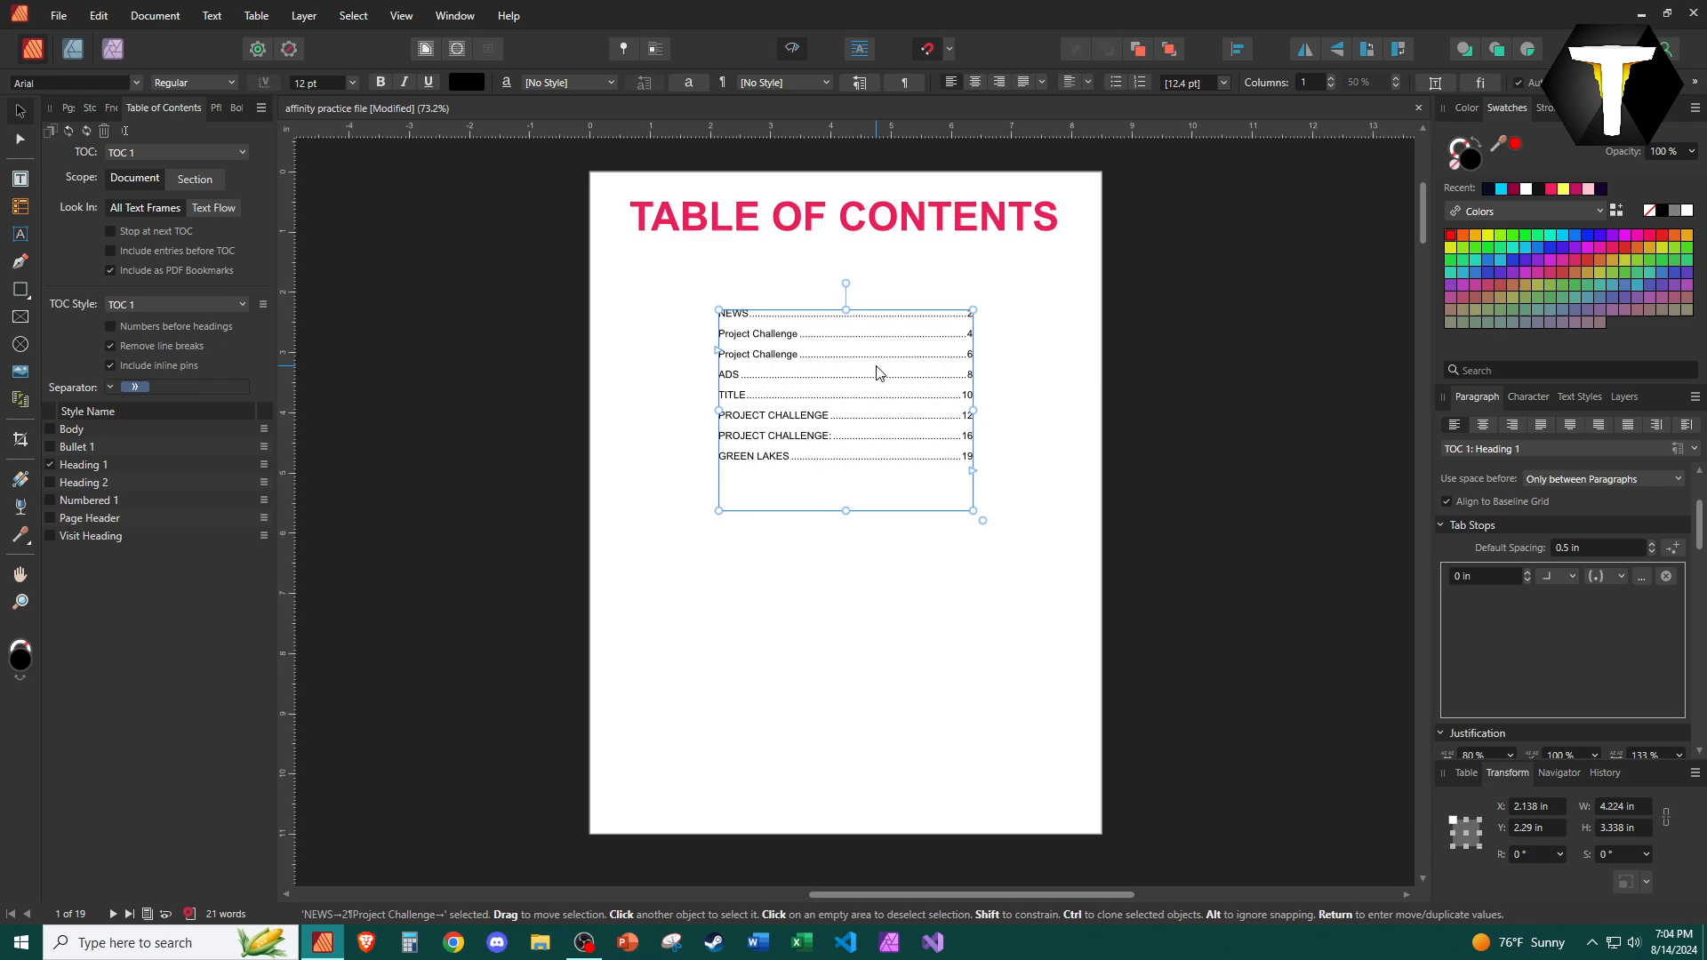
left_click(620, 324)
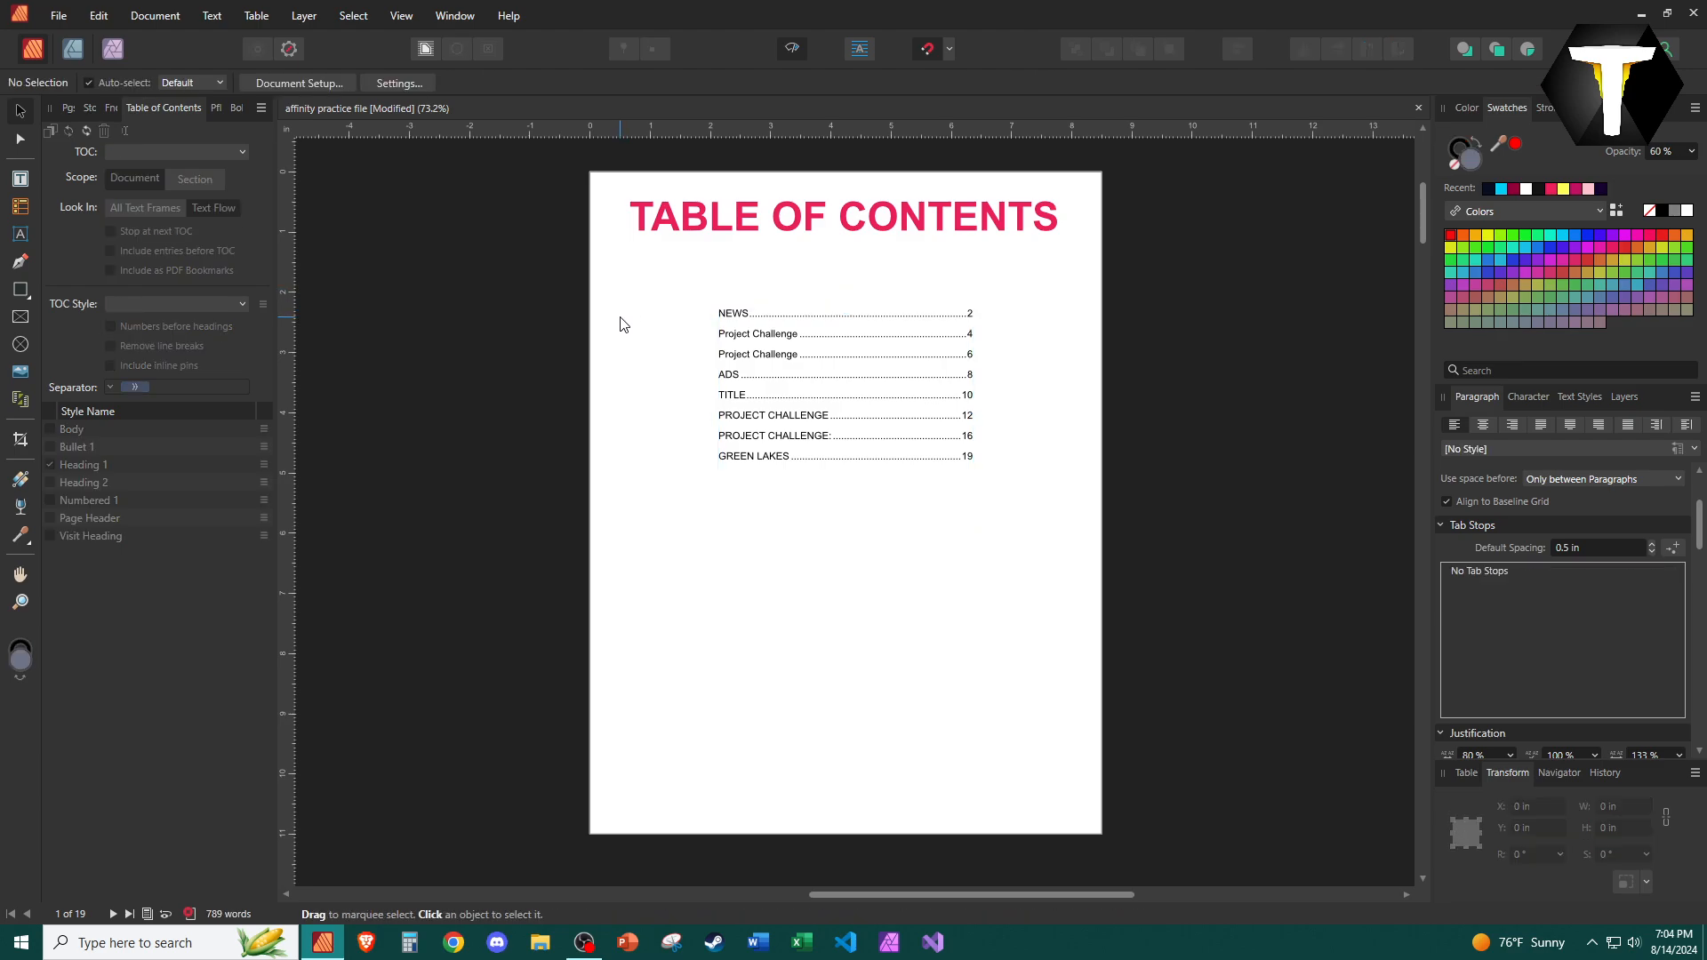